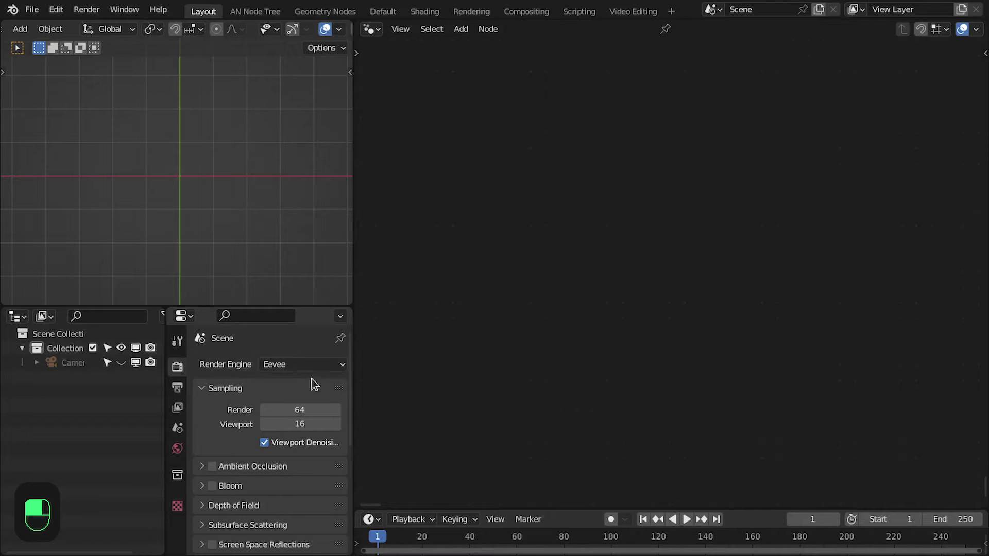
{"action": "scroll", "coordinate": [260, 499], "scroll_direction": "down", "scroll_amount": 5}
{"action": "scroll", "coordinate": [253, 495], "scroll_direction": "up", "scroll_amount": 5}
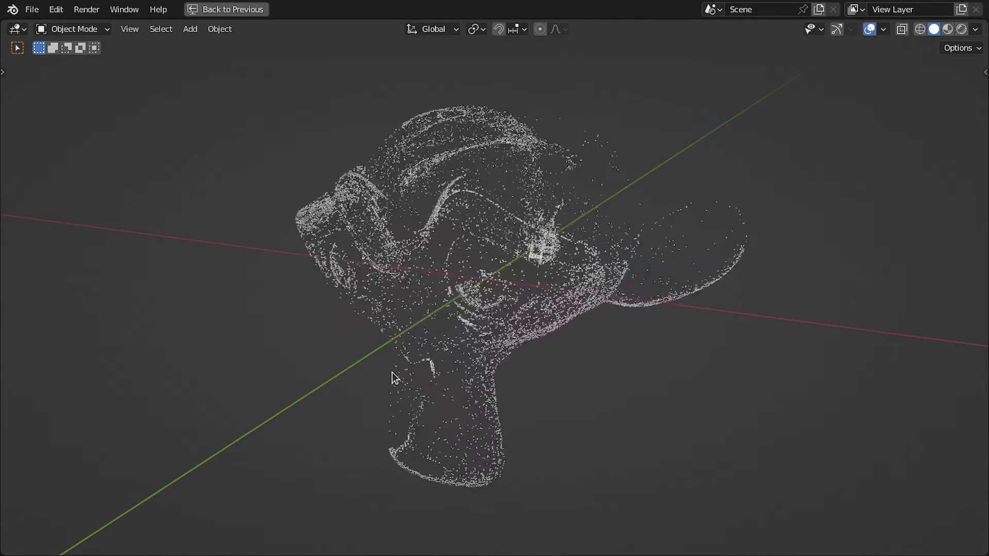
{"action": "middle_click_drag", "start_coordinate": [395, 372], "coordinate": [439, 270]}
{"action": "key", "text": "KP_7"}
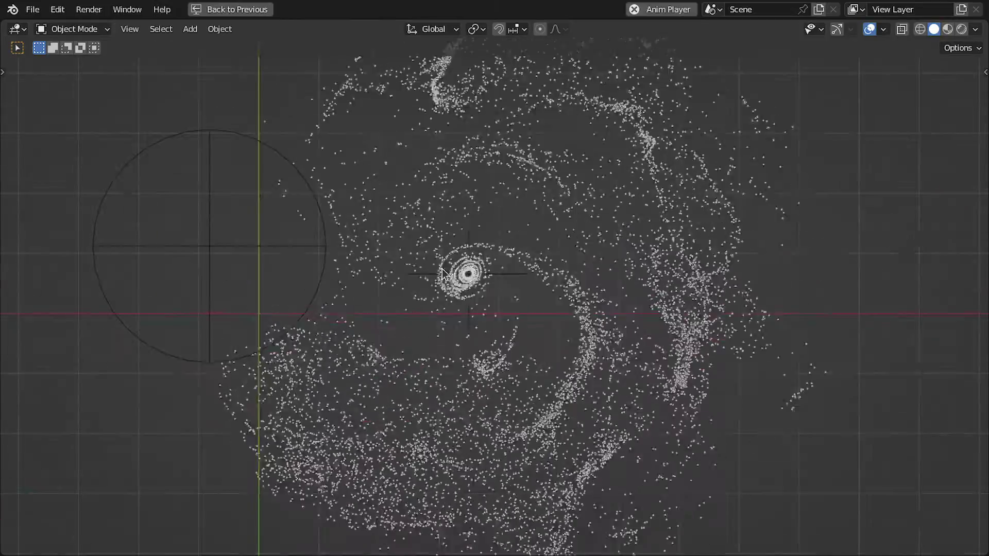
{"action": "left_click", "coordinate": [471, 335]}
{"action": "key", "text": "g"}
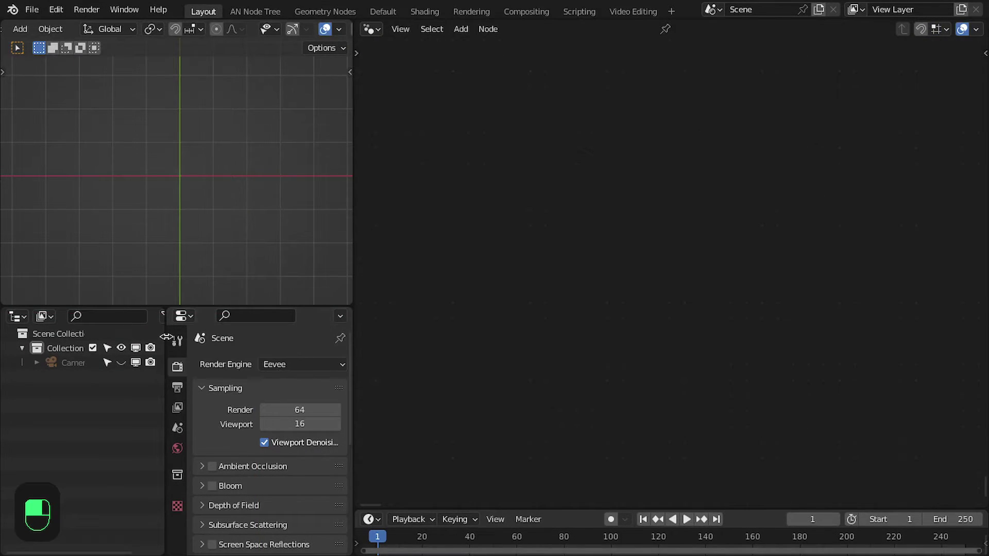
{"action": "mouse_move", "coordinate": [166, 337]}
{"action": "left_mouse_down"}
{"action": "mouse_move", "coordinate": [177, 336]}
{"action": "mouse_move", "coordinate": [164, 336]}
{"action": "left_mouse_up"}
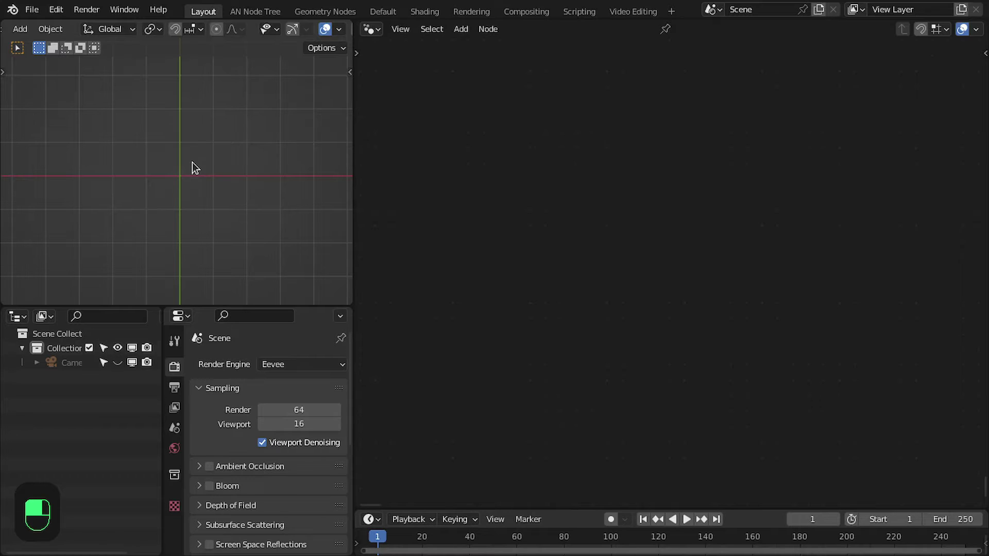
- Add a plane mesh to the scene and rename the object Sim_Setup
{"action": "key", "text": "shift"}
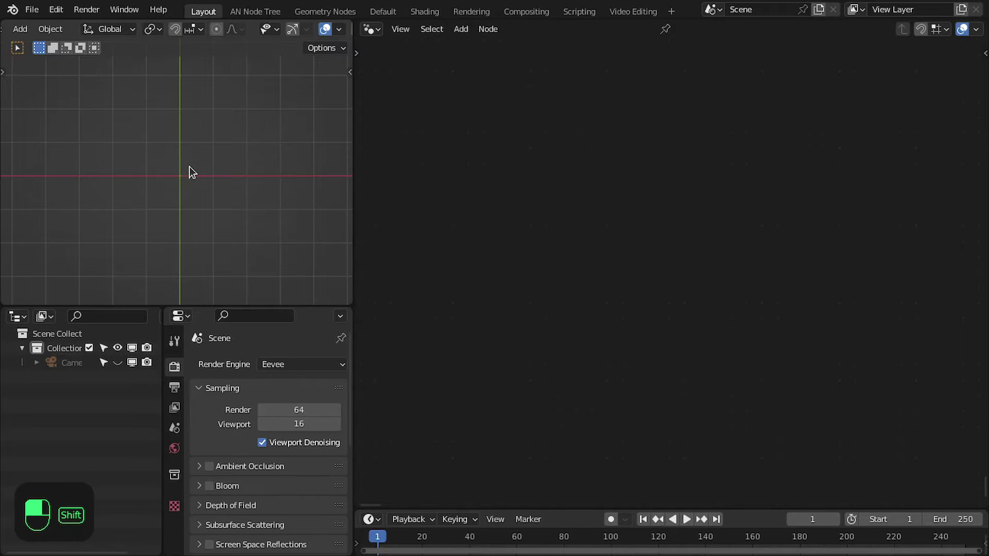
{"action": "key", "text": "shift+a"}
{"action": "mouse_move", "coordinate": [189, 167]}
{"action": "left_click", "coordinate": [242, 164]}
{"action": "double_click", "coordinate": [71, 376]}
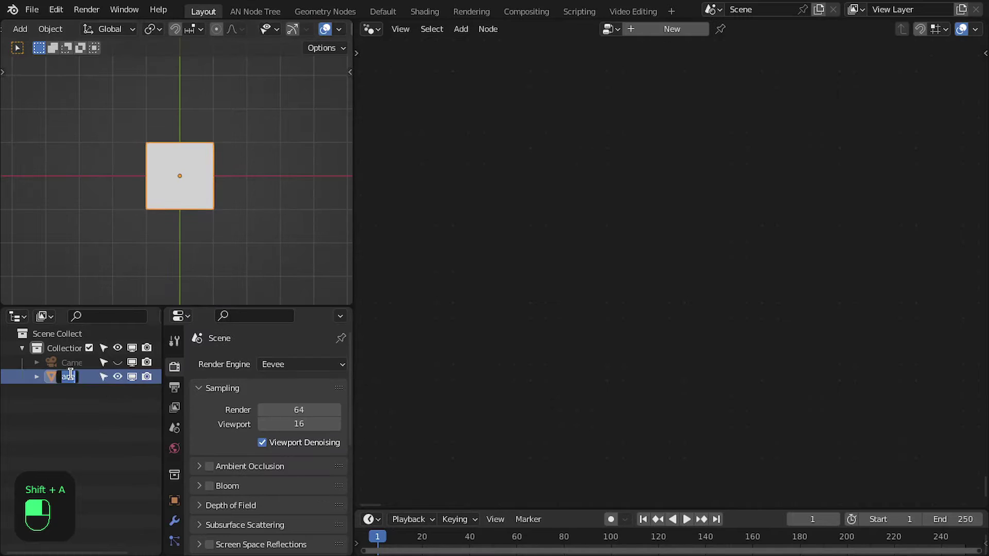
{"action": "type", "text": "Sim_Setup"}
{"action": "key", "text": "Return"}
- Create a new geometry node tree for the Sim_Setup plane and name it Sim
{"action": "left_click", "coordinate": [634, 29]}
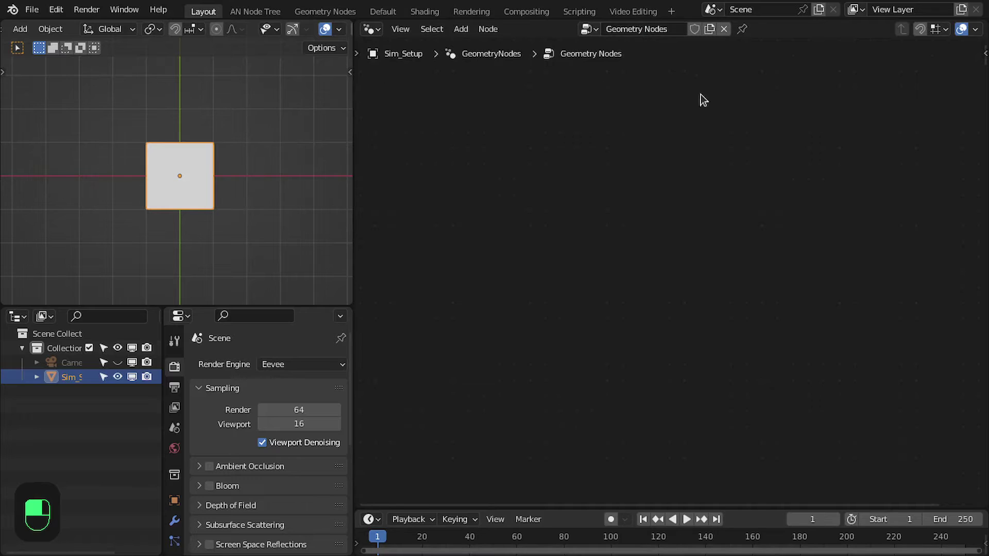
{"action": "double_click", "coordinate": [635, 27]}
{"action": "type", "text": "S"}
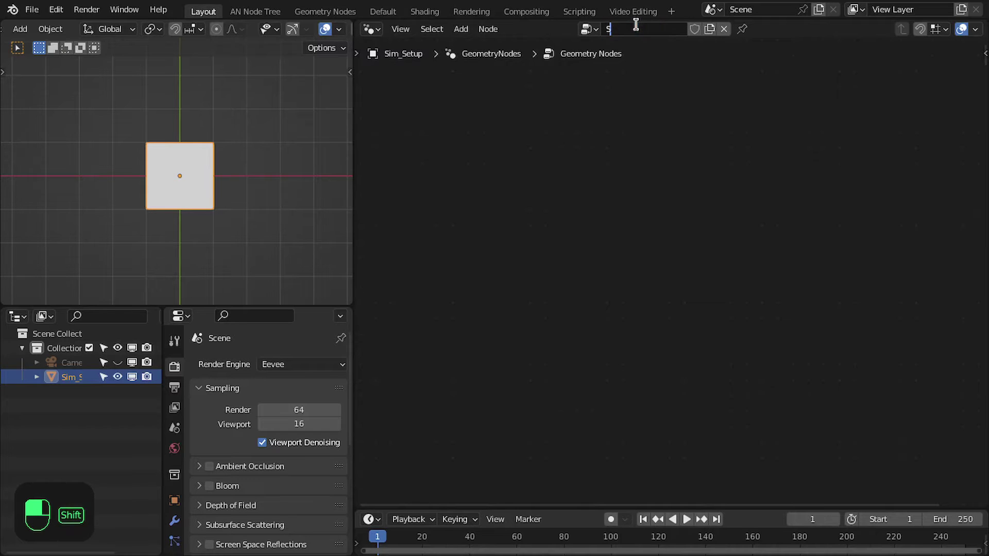
{"action": "type", "text": "im"}
{"action": "key", "text": "Return"}
{"action": "key", "text": "Home"}
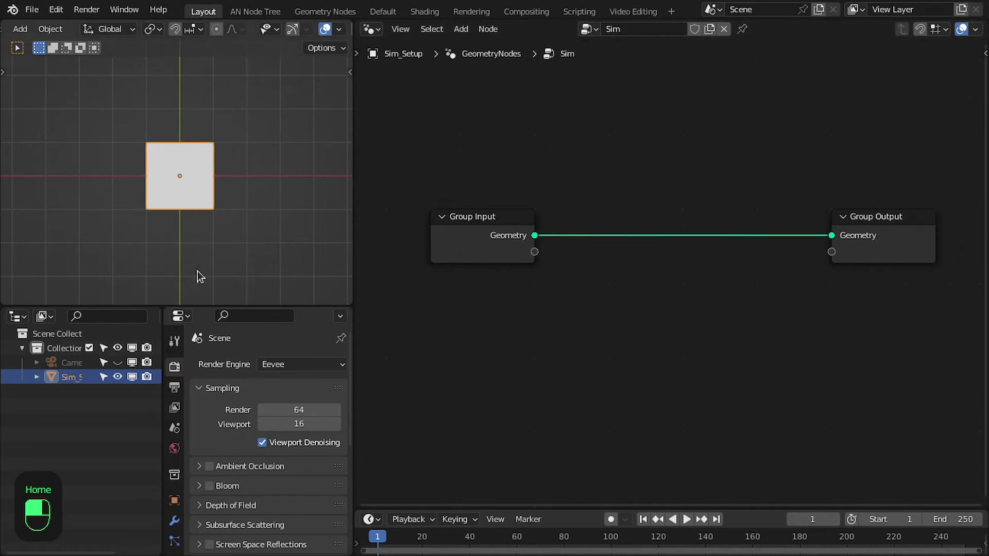
- Add a second plane mesh and rename the object Buffer
{"action": "left_click_drag", "start_coordinate": [163, 415], "coordinate": [181, 414]}
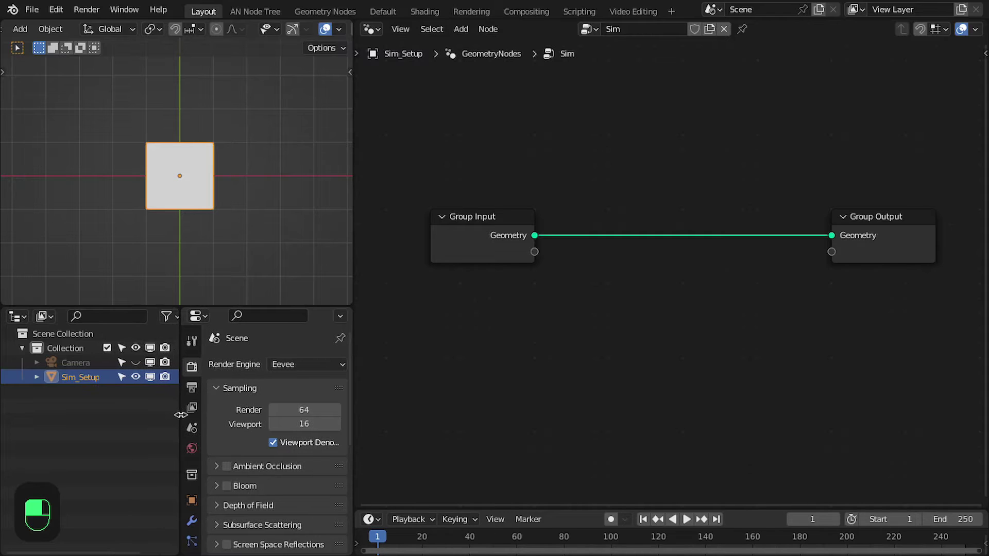
{"action": "key", "text": "shift+a"}
{"action": "mouse_move", "coordinate": [221, 175]}
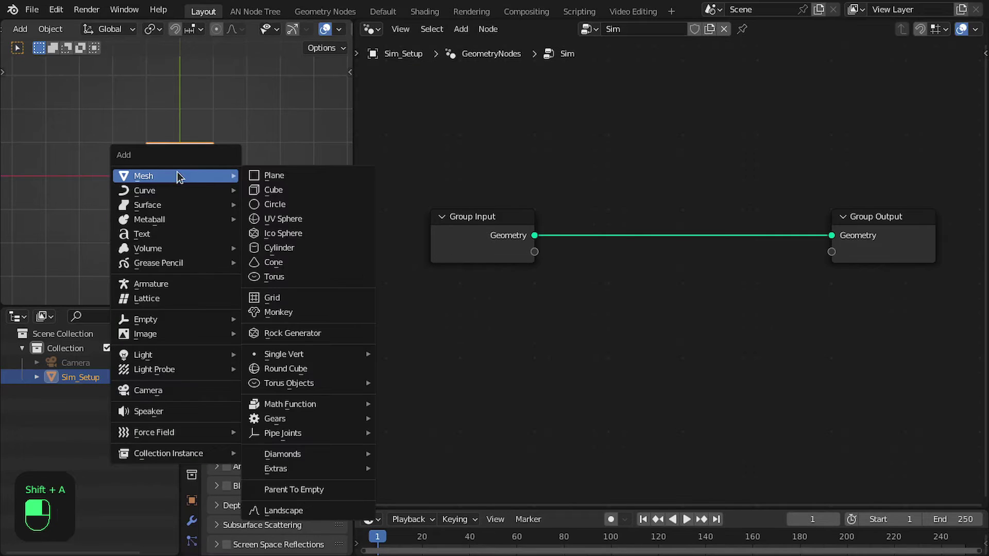
{"action": "left_click", "coordinate": [278, 175]}
{"action": "double_click", "coordinate": [92, 376]}
{"action": "type", "text": "Bu"}
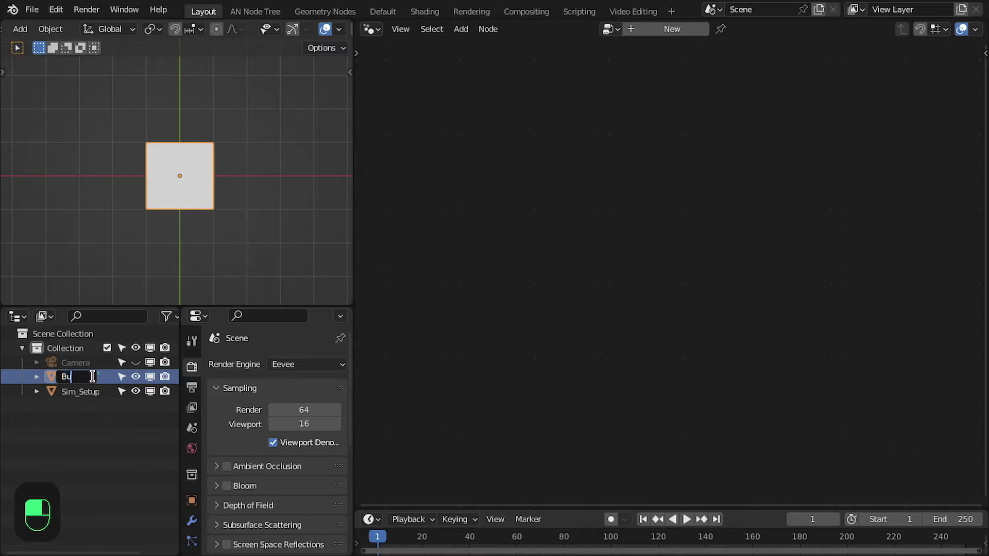
{"action": "type", "text": "ffer"}
{"action": "key", "text": "Return"}
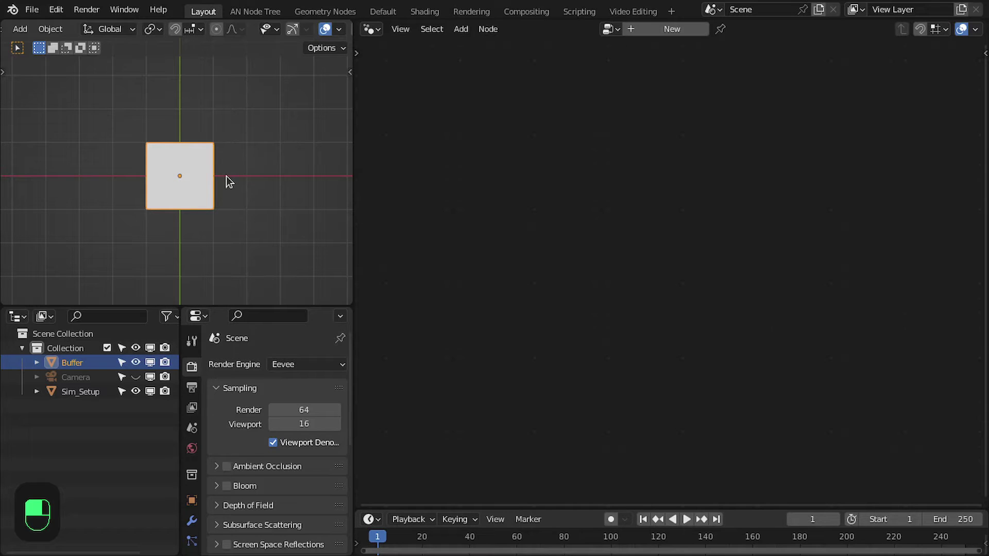
- Create a new geometry node tree for the Buffer plane and name it Buffer
{"action": "left_click", "coordinate": [639, 31]}
{"action": "key", "text": "Home"}
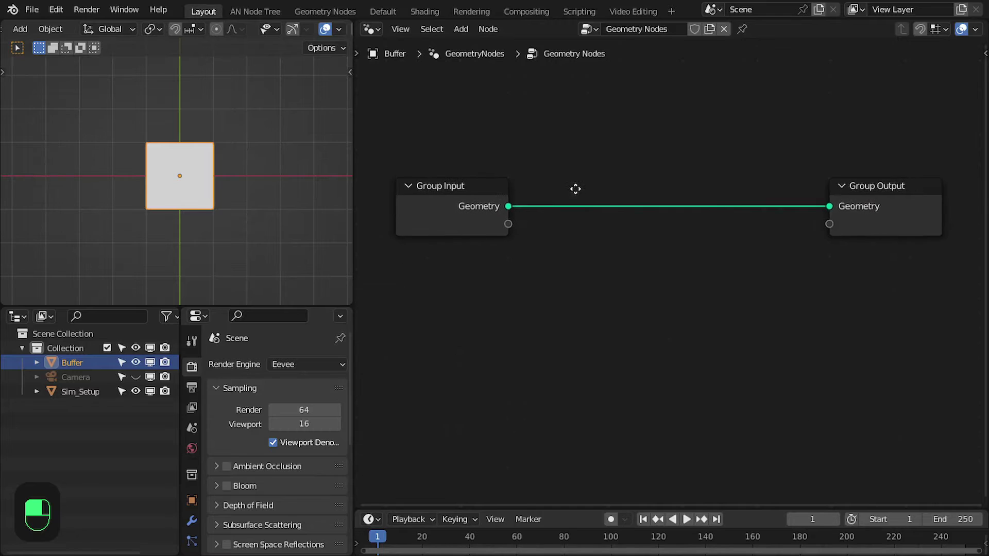
{"action": "left_click", "coordinate": [639, 27]}
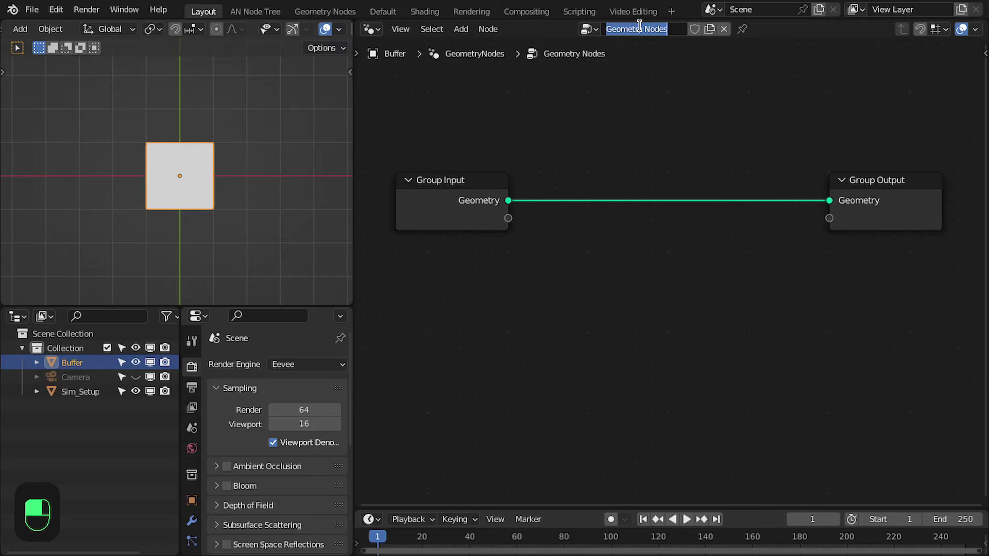
{"action": "type", "text": "Bu"}
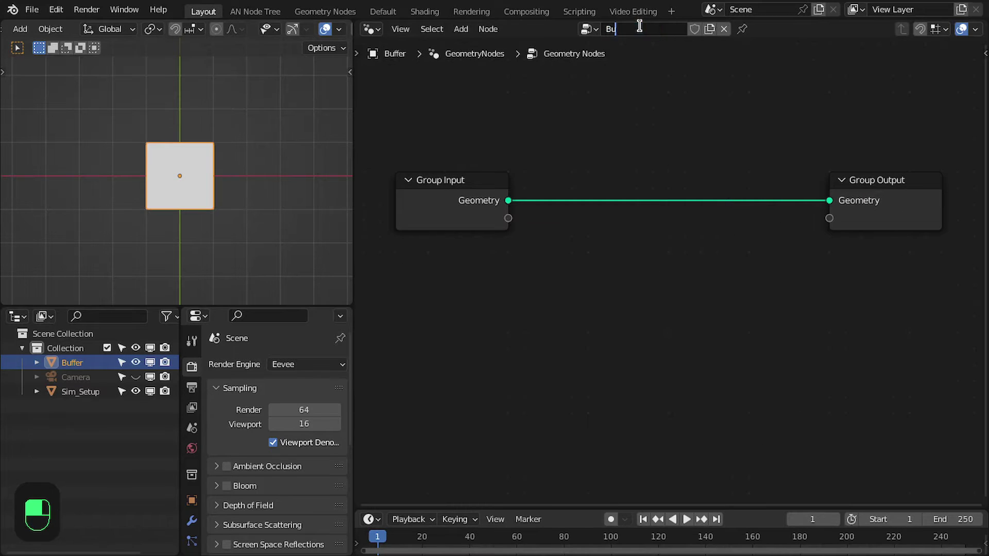
{"action": "type", "text": "ffer"}
{"action": "key", "text": "Return"}
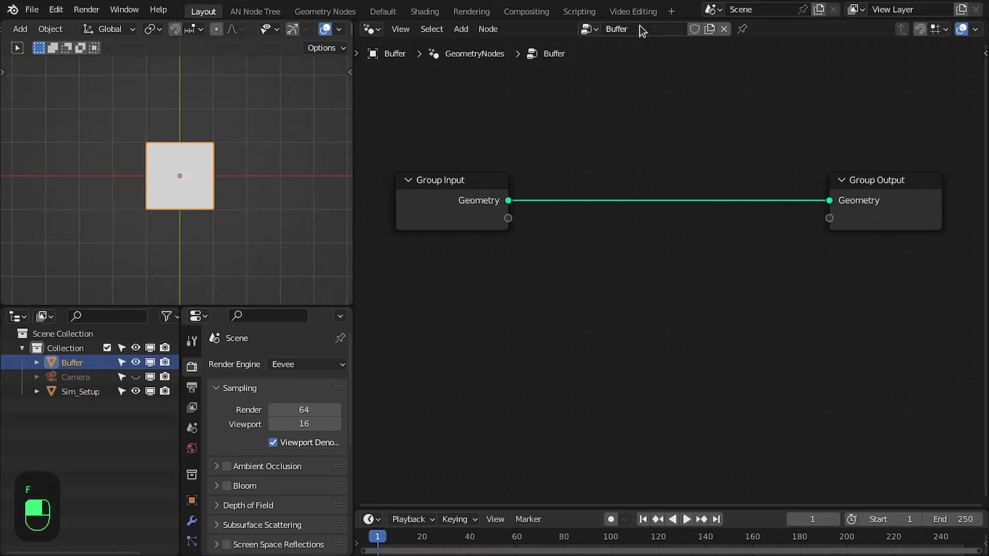
- Cut the geometry link between Group Input and Group Output in the Buffer node tree
{"action": "middle_click_drag", "start_coordinate": [649, 204], "coordinate": [625, 149]}
{"action": "right_click_drag", "start_coordinate": [616, 128], "coordinate": [538, 206], "text": "ctrl"}
{"action": "scroll", "coordinate": [577, 231], "scroll_direction": "up", "scroll_amount": 1}
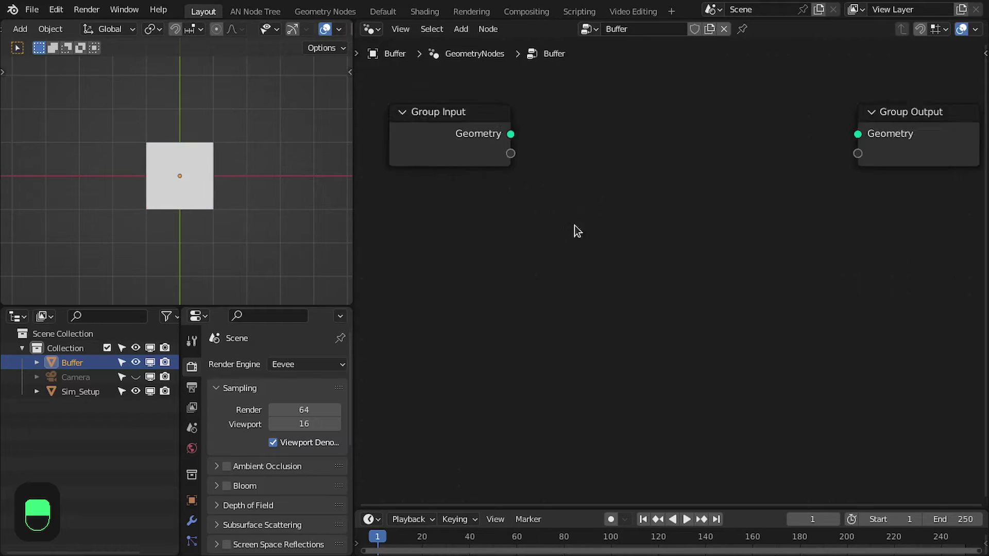
{"action": "scroll", "coordinate": [577, 231], "scroll_direction": "up", "scroll_amount": 1}
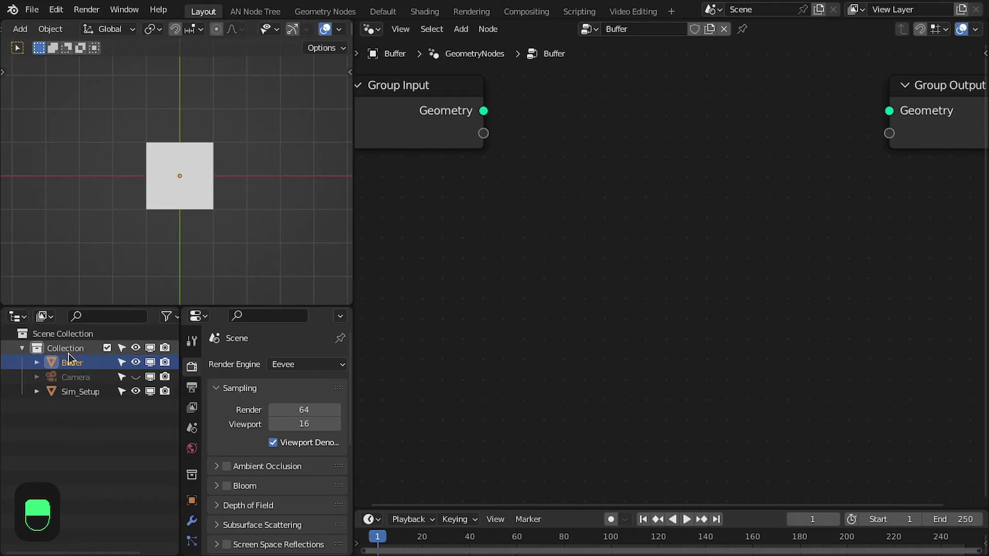
- Add an Object Info node for Sim_Setup, set it to Relative, and connect its Geometry to the Group Output
{"action": "left_click_drag", "start_coordinate": [85, 396], "coordinate": [508, 239]}
{"action": "middle_click_drag", "start_coordinate": [614, 244], "coordinate": [534, 239]}
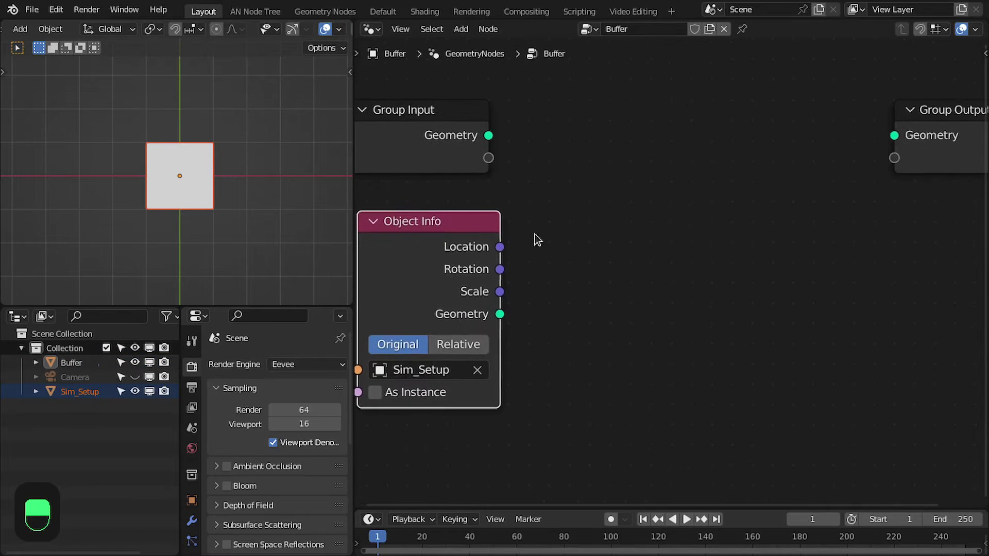
{"action": "left_click_drag", "start_coordinate": [942, 148], "coordinate": [789, 151]}
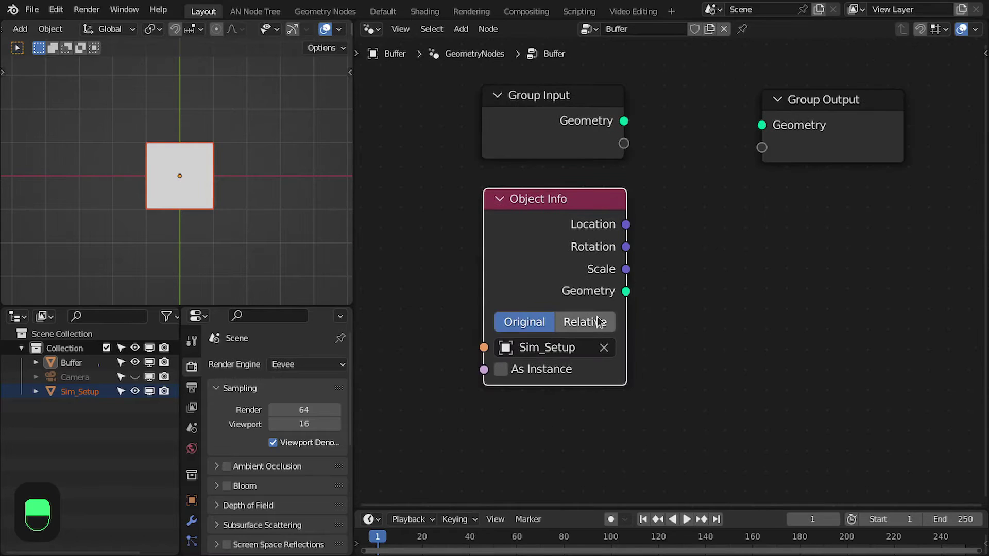
{"action": "left_click", "coordinate": [599, 321]}
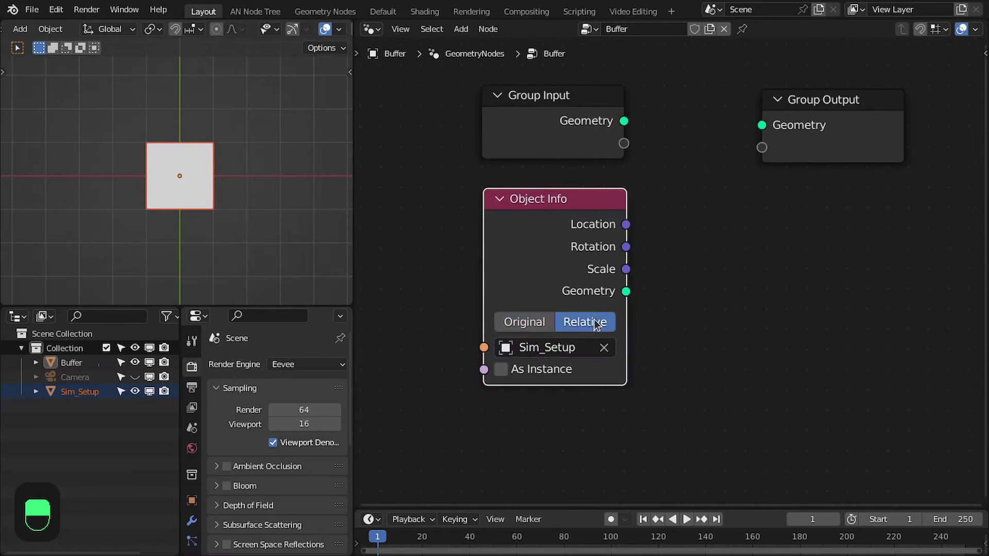
{"action": "left_click_drag", "start_coordinate": [625, 291], "coordinate": [768, 134]}
- Link the Object Info node's Object input to a new Group Input socket and show the Buffer object's modifier settings
{"action": "scroll", "coordinate": [741, 167], "scroll_direction": "down", "scroll_amount": 2}
{"action": "middle_click_drag", "start_coordinate": [725, 186], "coordinate": [797, 189]}
{"action": "left_click_drag", "start_coordinate": [622, 152], "coordinate": [527, 159]}
{"action": "left_click_drag", "start_coordinate": [607, 172], "coordinate": [584, 340]}
{"action": "key", "text": "shift+e"}
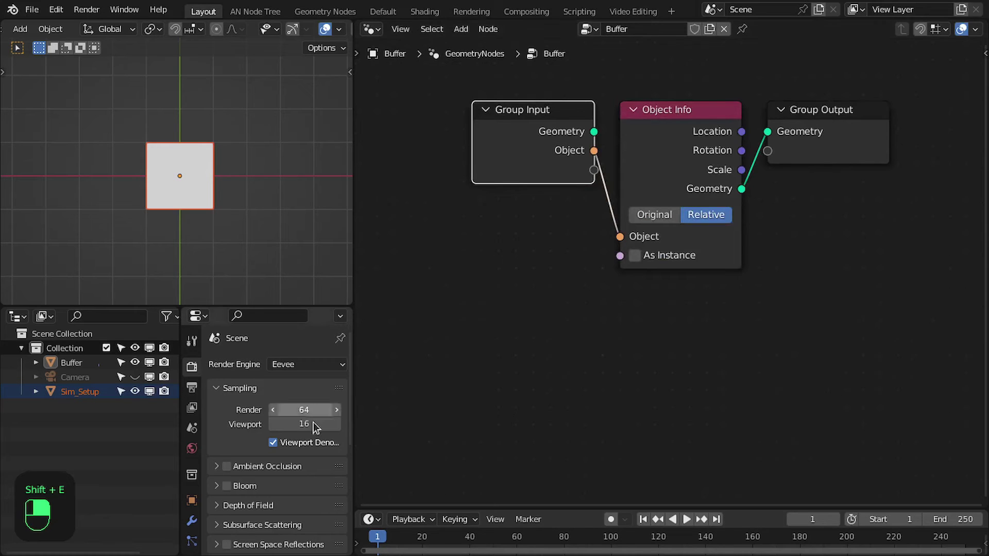
{"action": "left_click", "coordinate": [192, 521]}
{"action": "left_click_drag", "start_coordinate": [354, 446], "coordinate": [370, 446]}
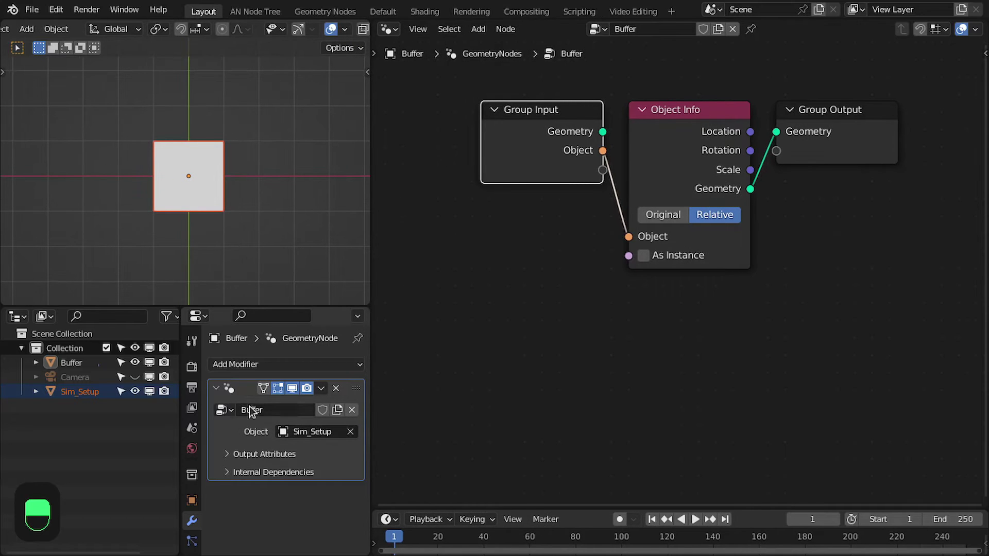
{"action": "middle_click_drag", "start_coordinate": [420, 235], "coordinate": [398, 270]}
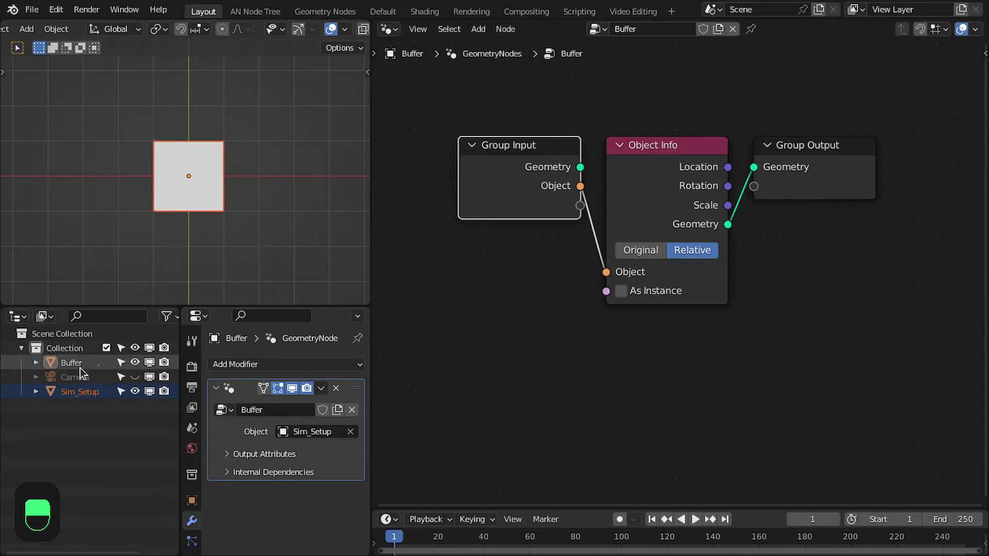
- Add an Object Info node for the Buffer object to Sim_Setup's Sim node tree, below the Group Input
{"action": "left_click", "coordinate": [78, 393]}
{"action": "key", "text": "Home"}
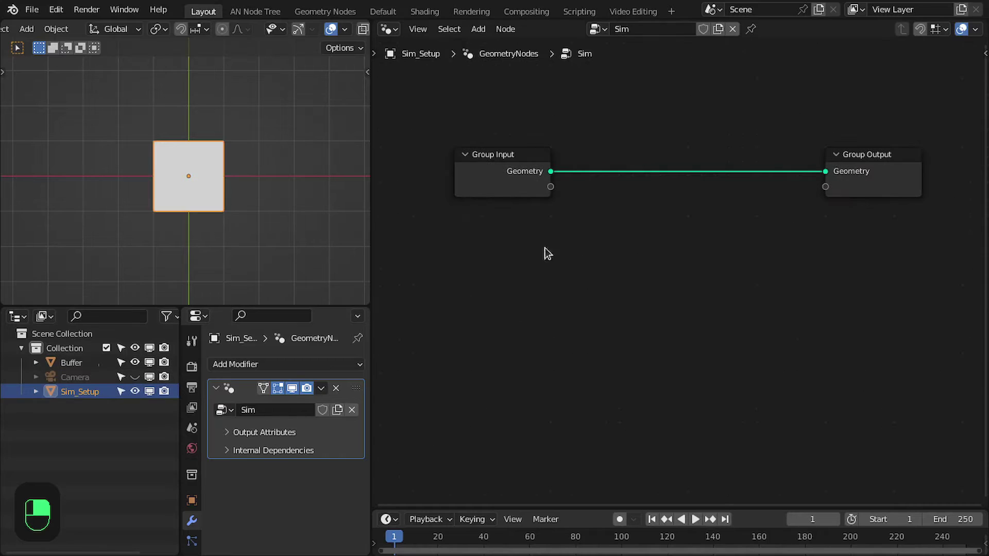
{"action": "left_click_drag", "start_coordinate": [77, 365], "coordinate": [473, 260]}
{"action": "scroll", "coordinate": [592, 232], "scroll_direction": "up", "scroll_amount": 2}
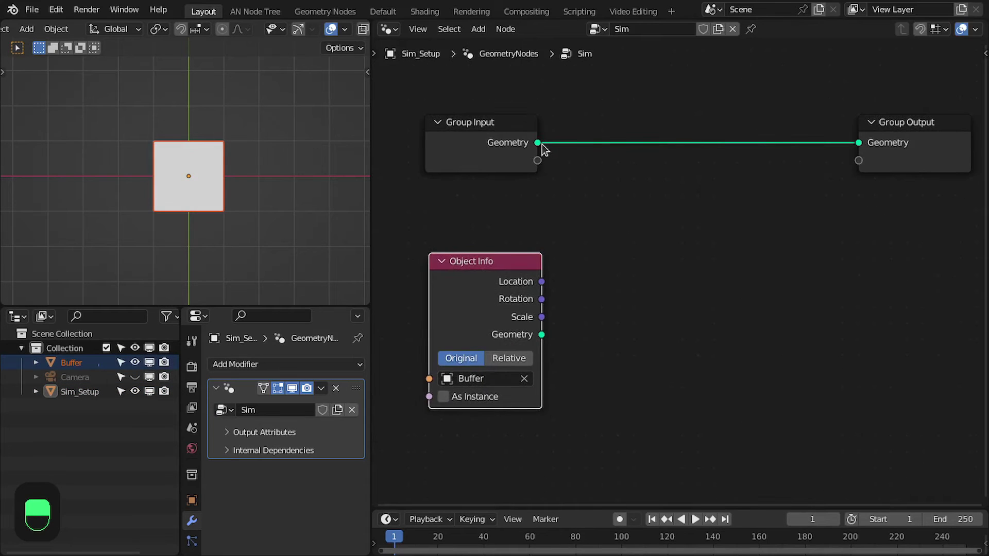
{"action": "left_click_drag", "start_coordinate": [530, 343], "coordinate": [708, 287]}
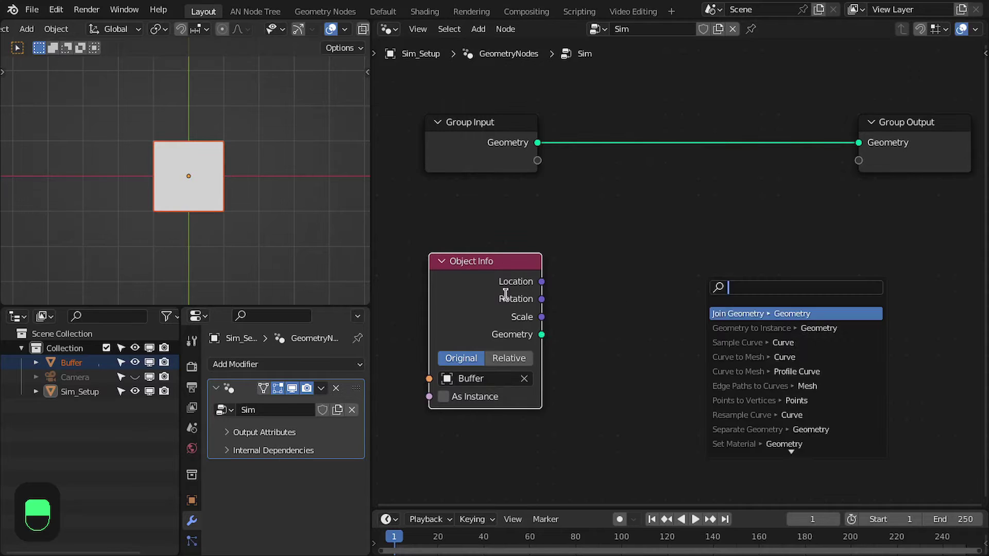
{"action": "scroll", "coordinate": [536, 336], "scroll_direction": "down", "scroll_amount": 1}
{"action": "middle_click_drag", "start_coordinate": [448, 257], "coordinate": [565, 220]}
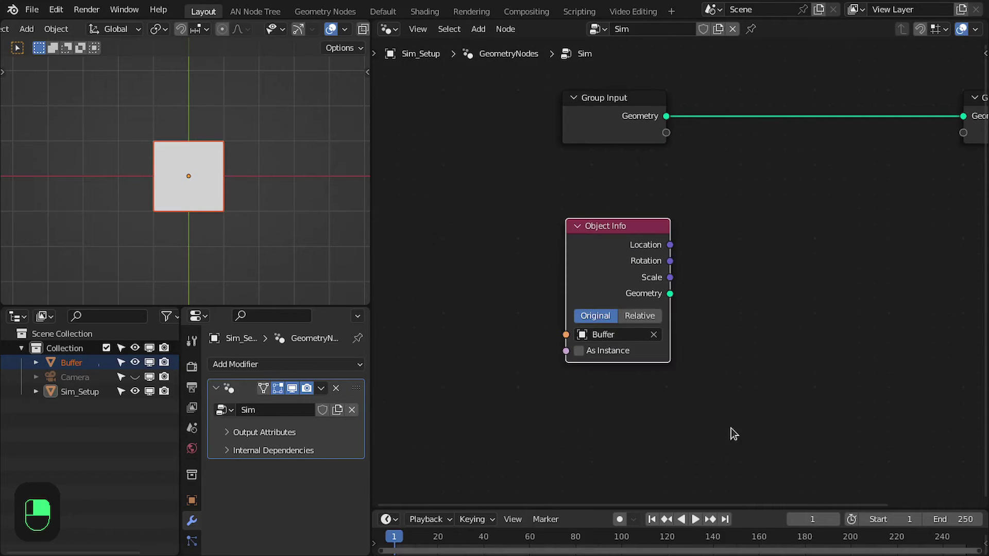
- Wrap the Buffer Object Info node in a frame labelled "Previous Frame Data"
{"action": "key", "text": "ctrl+j"}
{"action": "left_click_drag", "start_coordinate": [653, 212], "coordinate": [650, 235]}
{"action": "key", "text": "F2"}
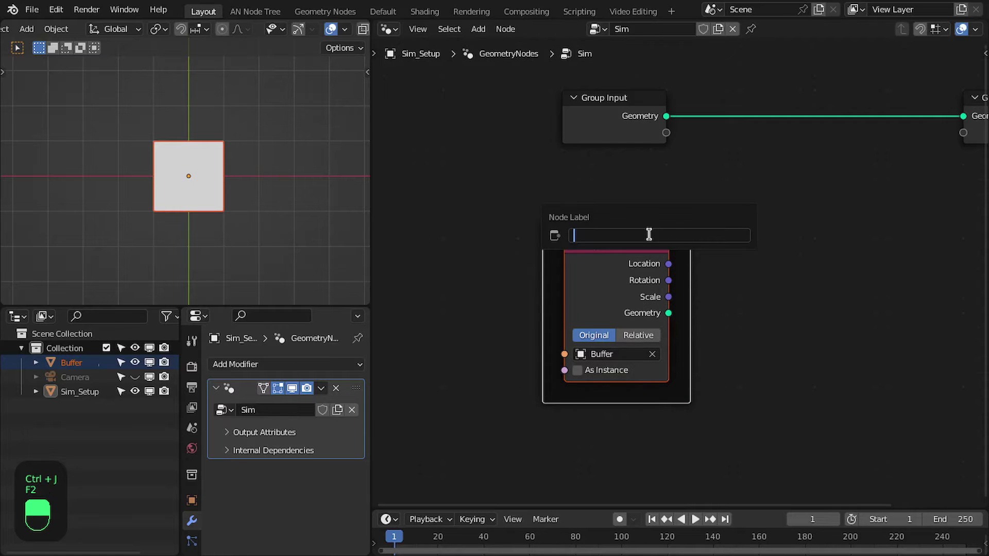
{"action": "type", "text": "Previous Frame Data"}
{"action": "key", "text": "Return"}
{"action": "key", "text": "Home"}
- Wrap the Group Input node in a frame labelled "Initial Data"
{"action": "left_click", "coordinate": [562, 205]}
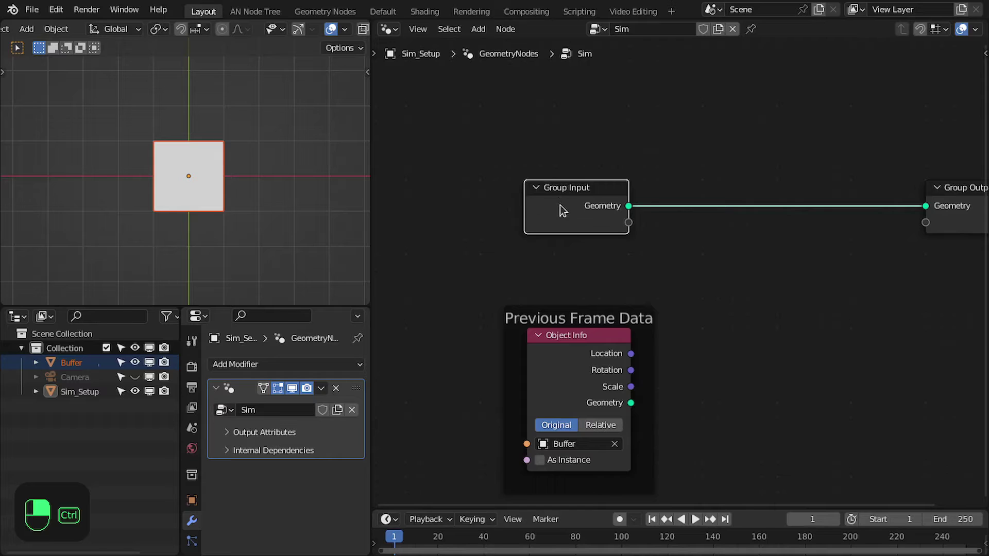
{"action": "key", "text": "ctrl+j"}
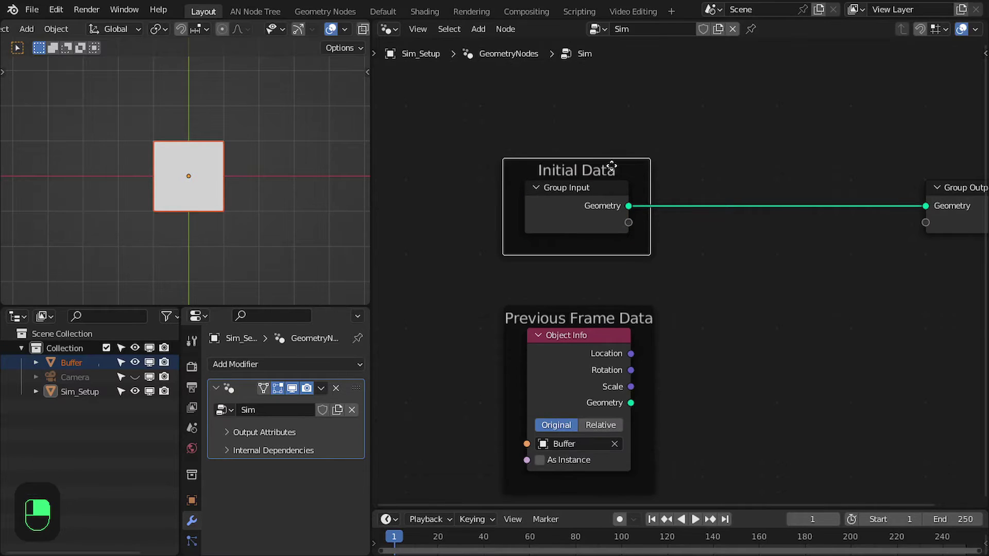
{"action": "key", "text": "Home"}
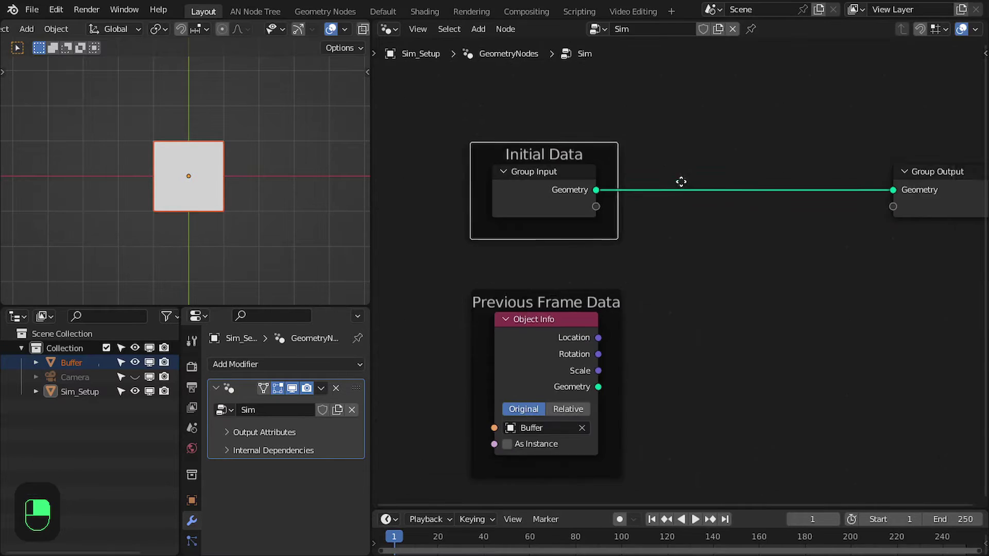
{"action": "middle_click_drag", "start_coordinate": [621, 302], "coordinate": [634, 334]}
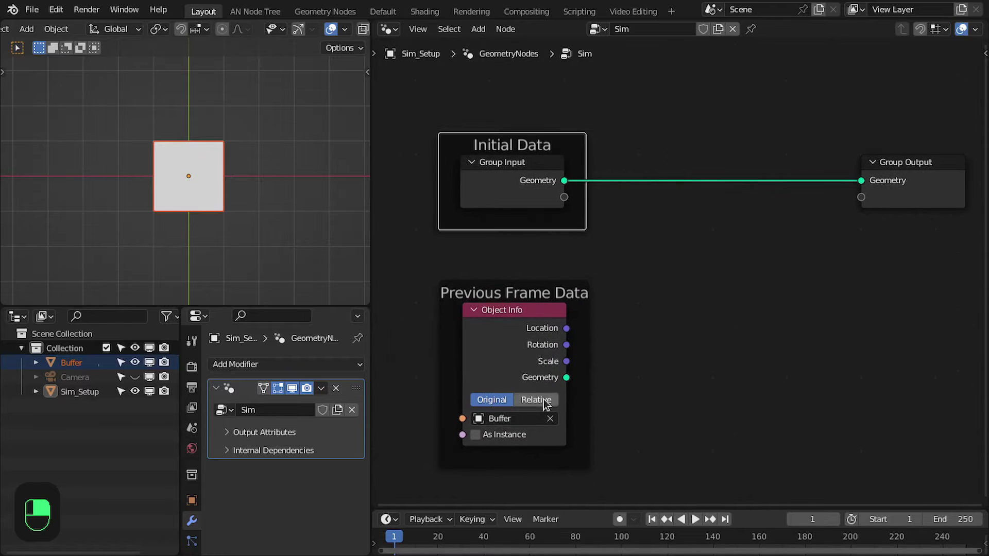
{"action": "middle_click_drag", "start_coordinate": [686, 263], "coordinate": [668, 219]}
{"action": "scroll", "coordinate": [659, 225], "scroll_direction": "down", "scroll_amount": 2, "text": "ctrl"}
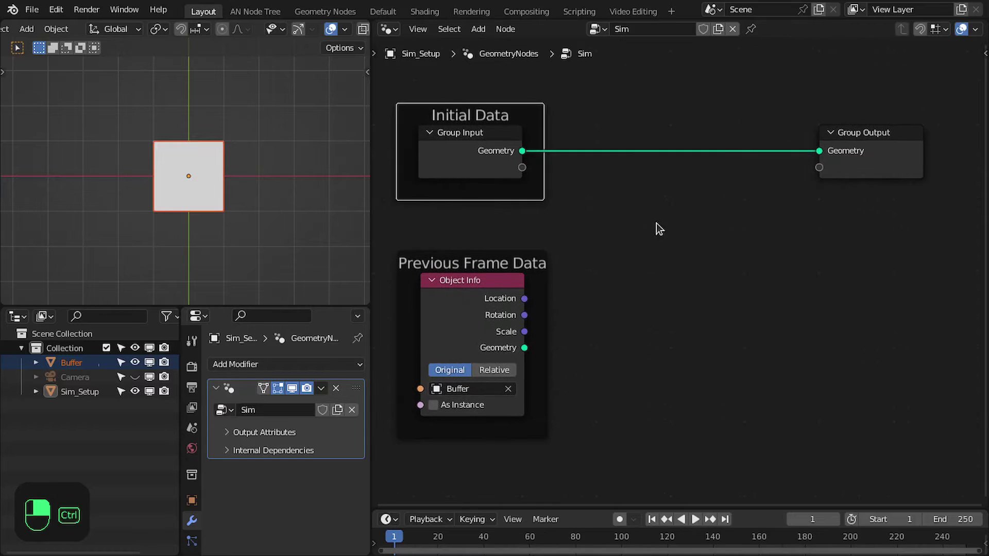
- Insert a Geometry Switch node between Group Input and Group Output, linking the Buffer Object Info's Geometry to its True input
{"action": "key", "text": "ctrl+space"}
{"action": "scroll", "coordinate": [503, 242], "scroll_direction": "up", "scroll_amount": 1}
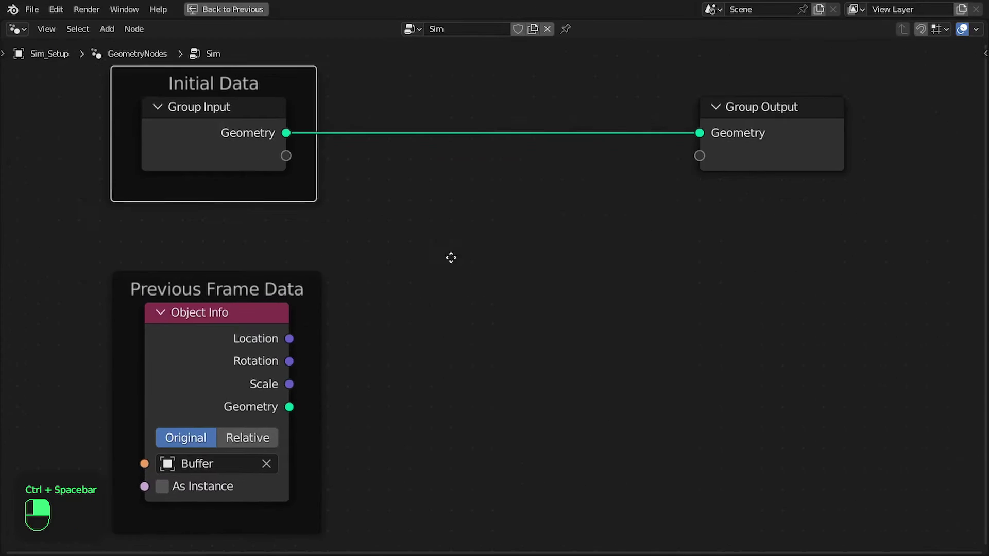
{"action": "middle_click_drag", "start_coordinate": [450, 258], "coordinate": [484, 272]}
{"action": "scroll", "coordinate": [484, 272], "scroll_direction": "down", "scroll_amount": 1}
{"action": "key", "text": "shift+a"}
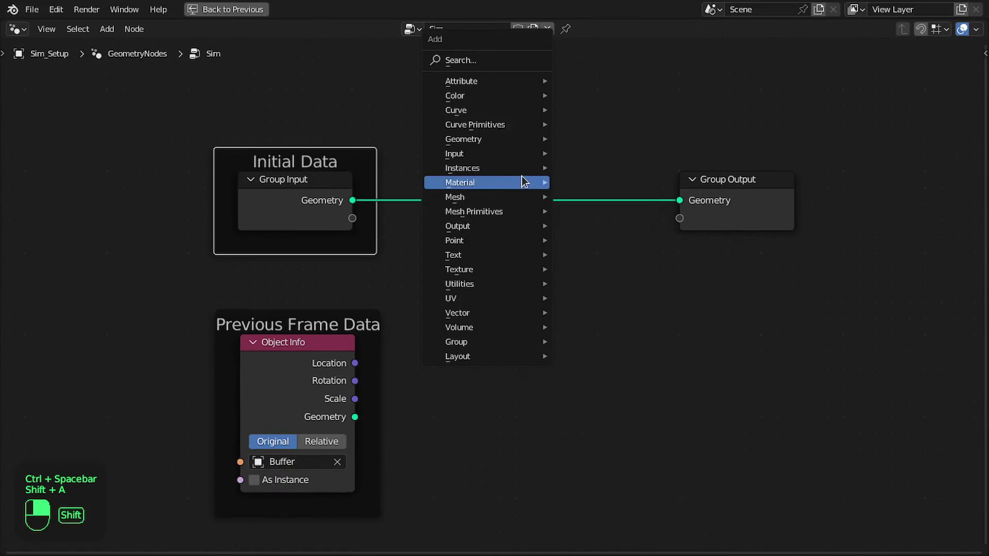
{"action": "left_click", "coordinate": [481, 56]}
{"action": "type", "text": "sw"}
{"action": "key", "text": "Down"}
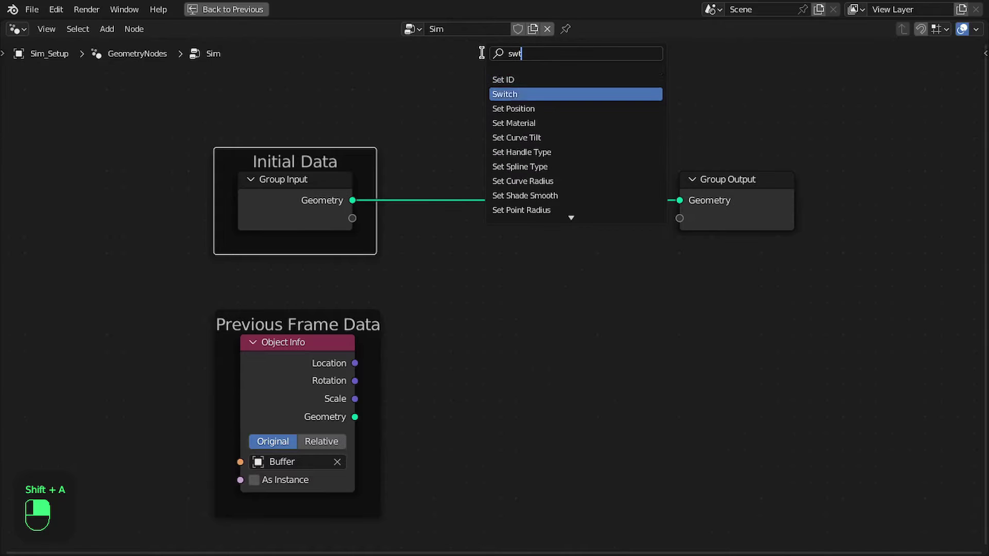
{"action": "key", "text": "Return"}
{"action": "left_click", "coordinate": [607, 240]}
{"action": "left_click_drag", "start_coordinate": [388, 421], "coordinate": [651, 246]}
{"action": "scroll", "coordinate": [652, 247], "scroll_direction": "down", "scroll_amount": 2}
{"action": "key", "text": "shift+a"}
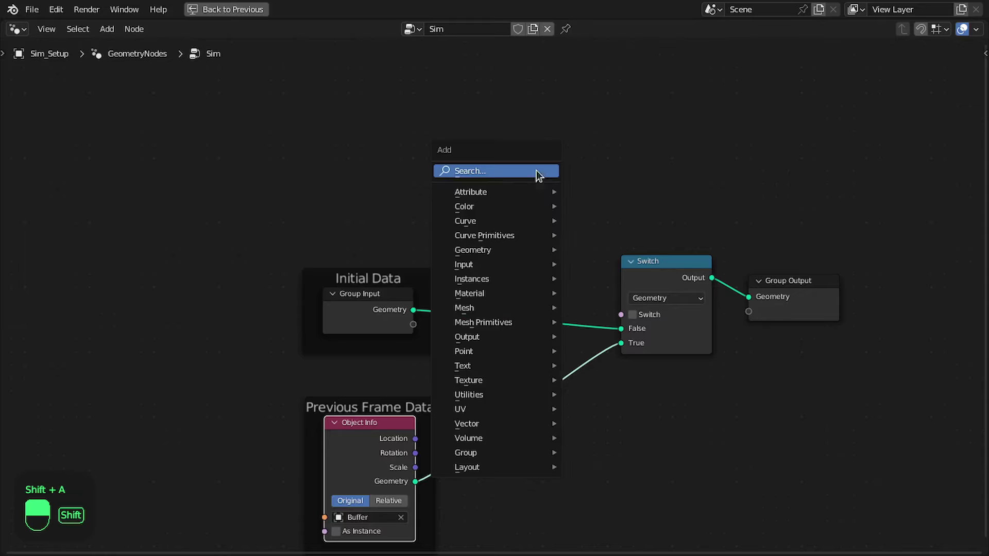
{"action": "left_click", "coordinate": [503, 172]}
{"action": "type", "text": "frame"}
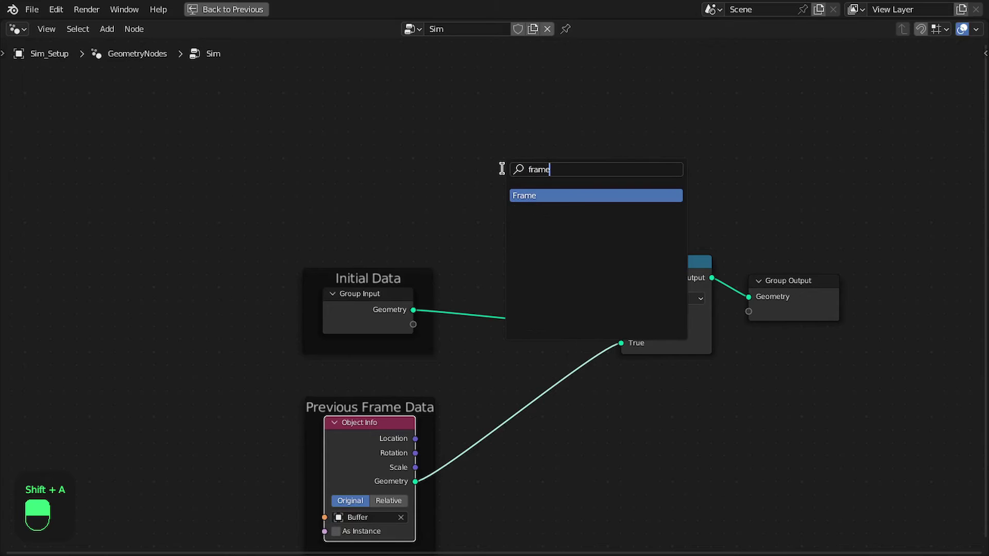
{"action": "key", "text": "Return"}
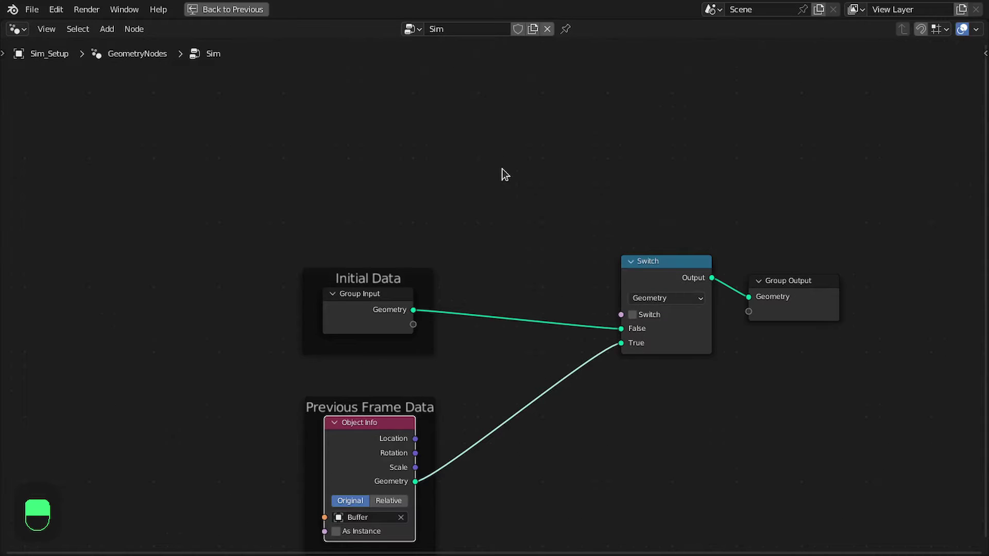
- Add a Scene Time node above the link between the Initial Data frame and the Switch node
{"action": "key", "text": "shift+a"}
{"action": "type", "text": "sce"}
{"action": "key", "text": "Return"}
{"action": "left_click", "coordinate": [473, 220]}
- Feed Scene Time's Frame output into a new Greater Than compare node and place both nodes above the Initial Data frame
{"action": "left_click_drag", "start_coordinate": [453, 218], "coordinate": [568, 217]}
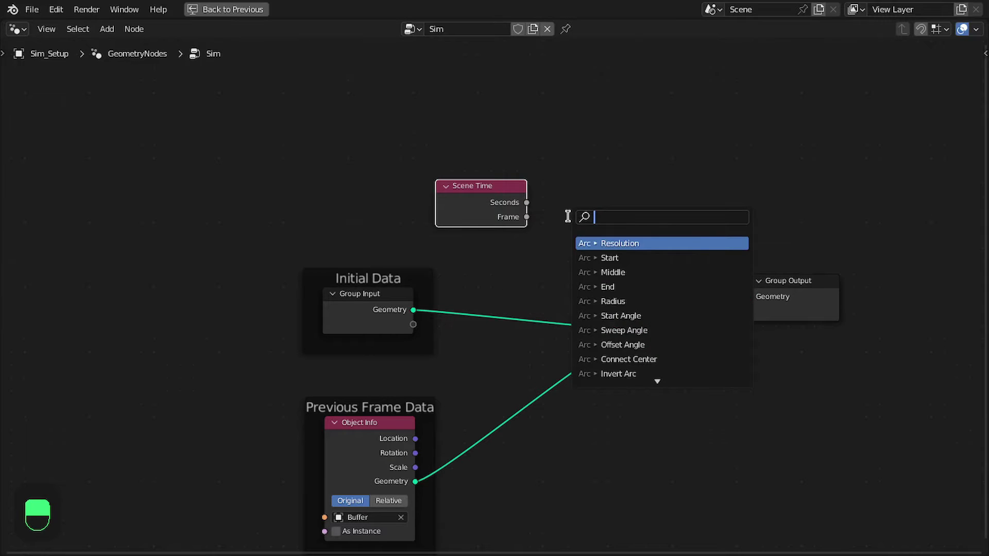
{"action": "type", "text": "gret"}
{"action": "key", "text": "Return"}
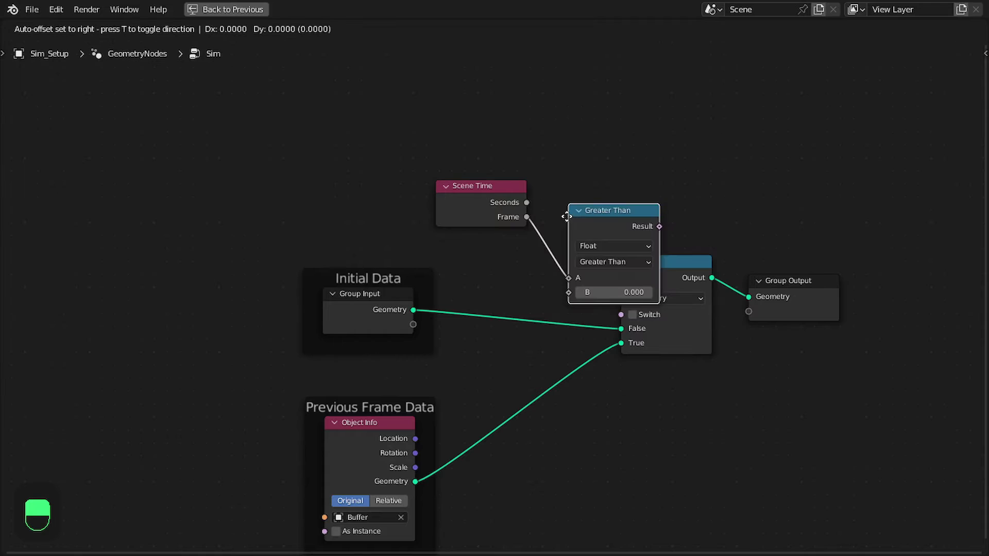
{"action": "left_click", "coordinate": [512, 141]}
{"action": "key", "text": "Home"}
{"action": "key", "text": "ctrl+space"}
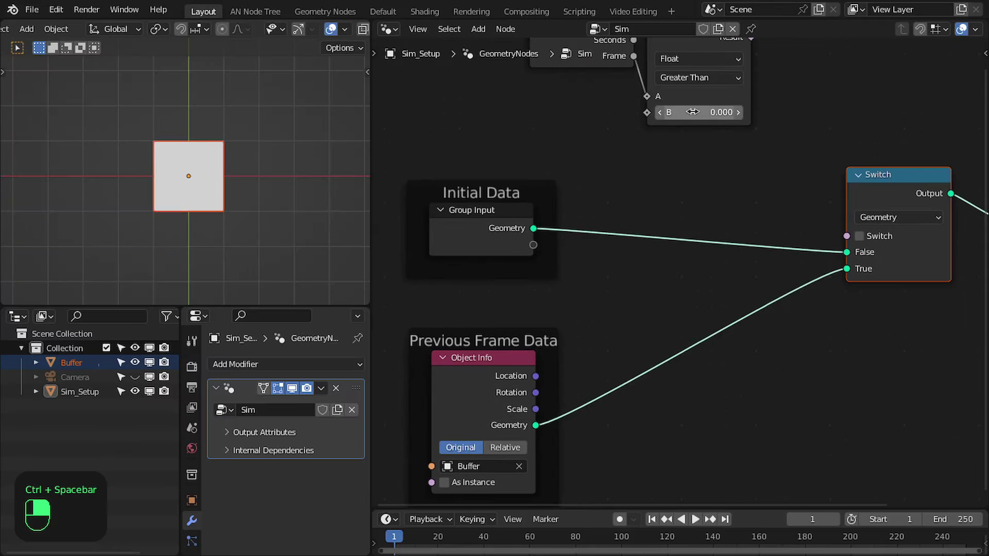
{"action": "middle_click_drag", "start_coordinate": [681, 195], "coordinate": [720, 216]}
{"action": "middle_click_drag", "start_coordinate": [681, 177], "coordinate": [660, 212]}
{"action": "left_click_drag", "start_coordinate": [509, 79], "coordinate": [681, 123]}
{"action": "left_click_drag", "start_coordinate": [682, 110], "coordinate": [685, 87]}
- Add a Value node linked to the Greater Than node's B input and place it below Scene Time
{"action": "left_click_drag", "start_coordinate": [656, 173], "coordinate": [613, 161]}
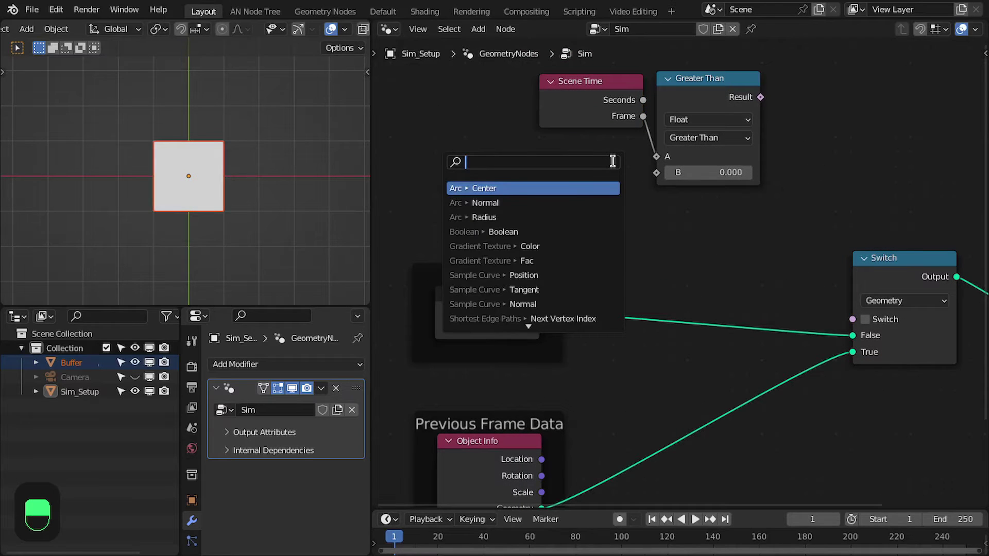
{"action": "type", "text": "value"}
{"action": "key", "text": "Return"}
{"action": "left_click", "coordinate": [643, 150]}
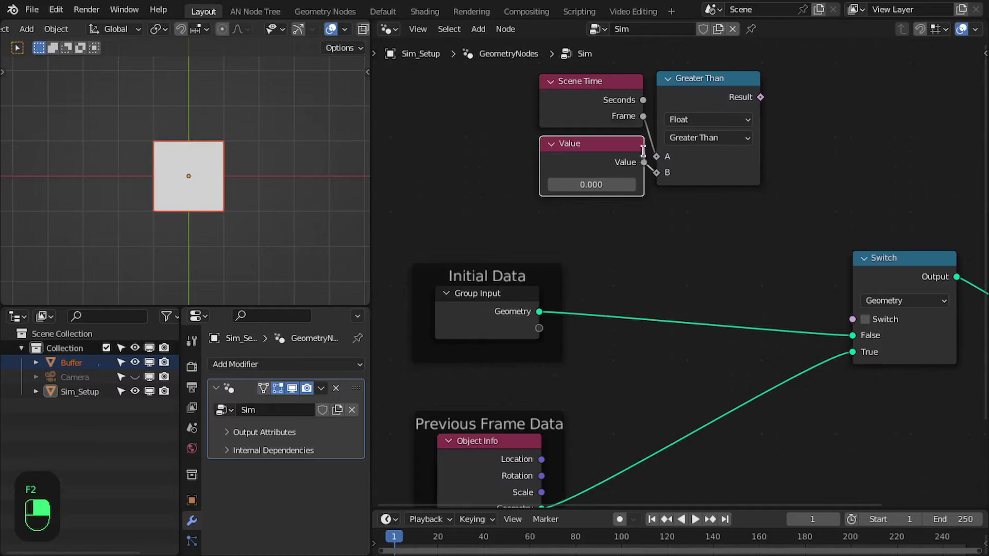
- Label the Value node "Start Frame" and set its value to 1
{"action": "key", "text": "F2"}
{"action": "type", "text": "S"}
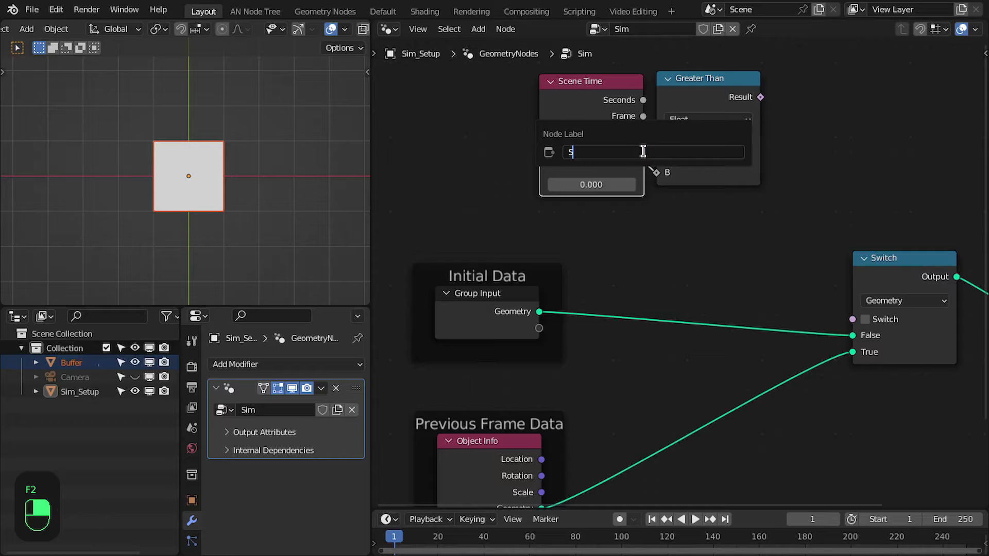
{"action": "type", "text": "tart Frame"}
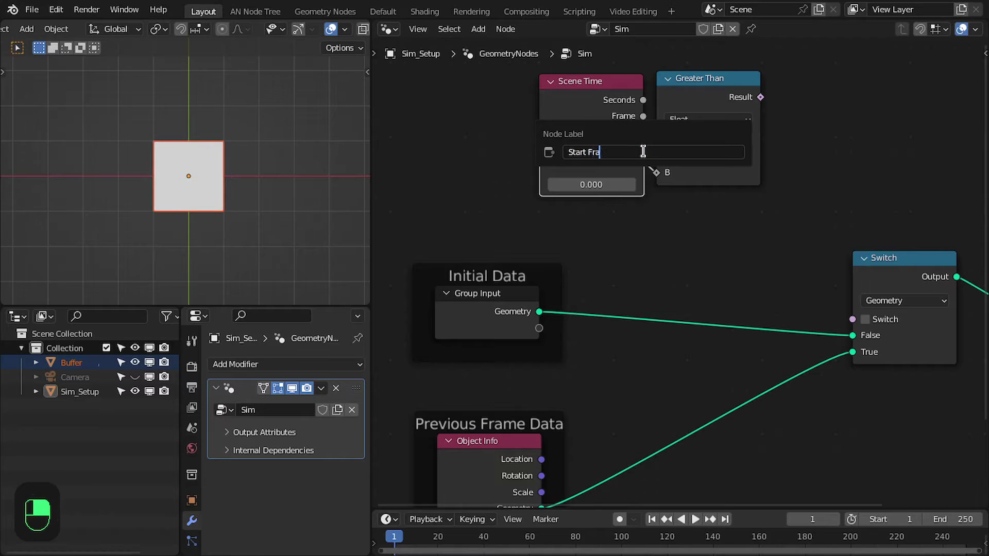
{"action": "key", "text": "Return"}
{"action": "left_click", "coordinate": [597, 184]}
{"action": "type", "text": "1"}
{"action": "key", "text": "Return"}
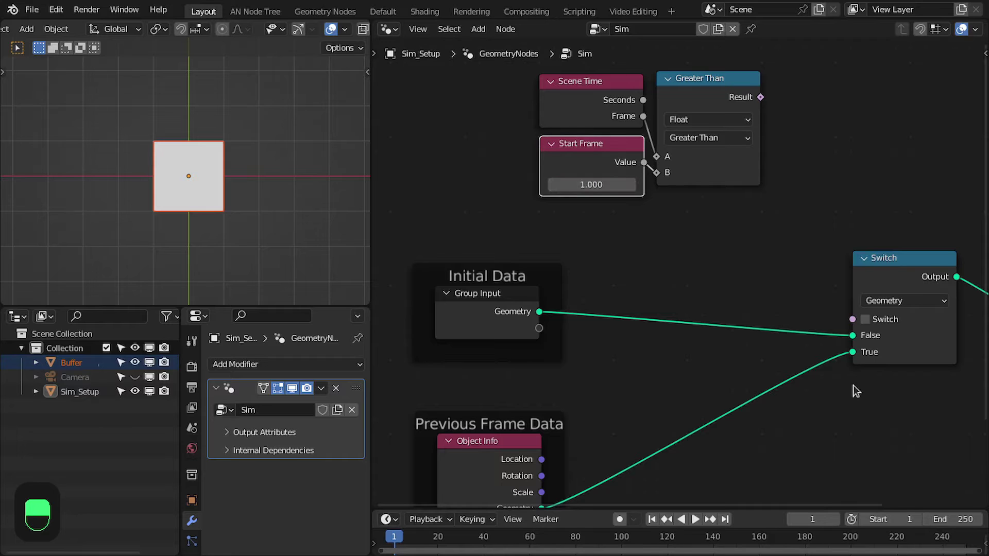
- Link the Greater Than result to the Switch node's Switch input and tidy the Switch and Group Output positions
{"action": "middle_click_drag", "start_coordinate": [852, 386], "coordinate": [820, 357]}
{"action": "scroll", "coordinate": [697, 217], "scroll_direction": "down", "scroll_amount": 2}
{"action": "left_click_drag", "start_coordinate": [718, 110], "coordinate": [795, 287]}
{"action": "middle_click_drag", "start_coordinate": [797, 279], "coordinate": [774, 242]}
{"action": "left_click_drag", "start_coordinate": [803, 263], "coordinate": [805, 243]}
{"action": "left_click_drag", "start_coordinate": [917, 226], "coordinate": [908, 198]}
{"action": "left_click_drag", "start_coordinate": [961, 180], "coordinate": [849, 239]}
{"action": "scroll", "coordinate": [670, 242], "scroll_direction": "down", "scroll_amount": 1}
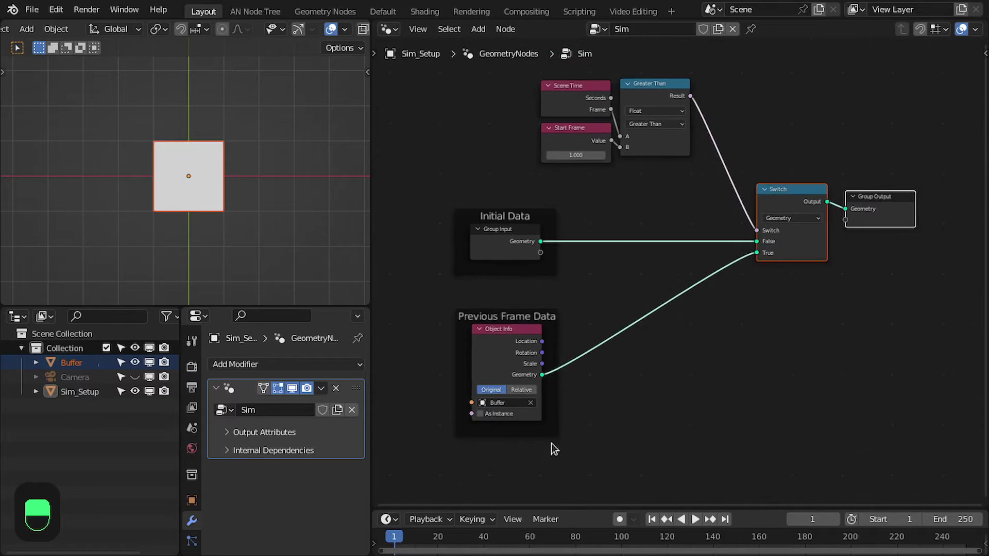
- Insert a Set Position node between the Buffer Object Info's Geometry output and the Switch node's True input
{"action": "scroll", "coordinate": [527, 240], "scroll_direction": "up", "scroll_amount": 1}
{"action": "left_click", "coordinate": [525, 240]}
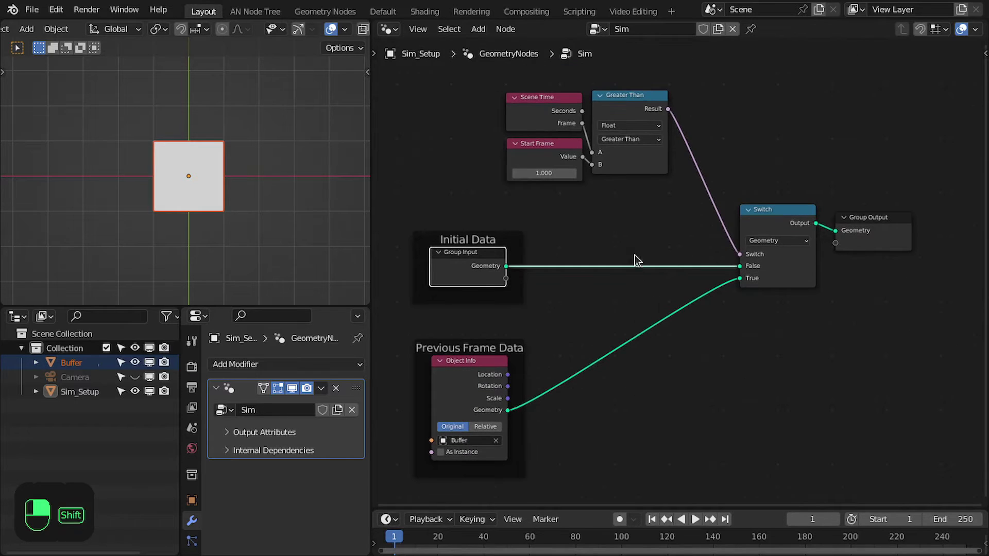
{"action": "key", "text": "shift+a"}
{"action": "type", "text": "set pos"}
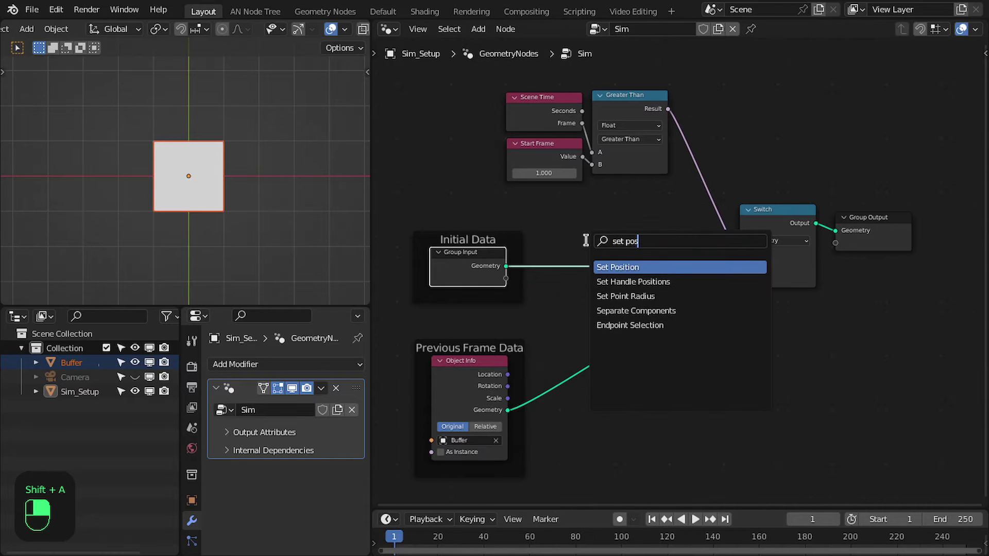
{"action": "key", "text": "Return"}
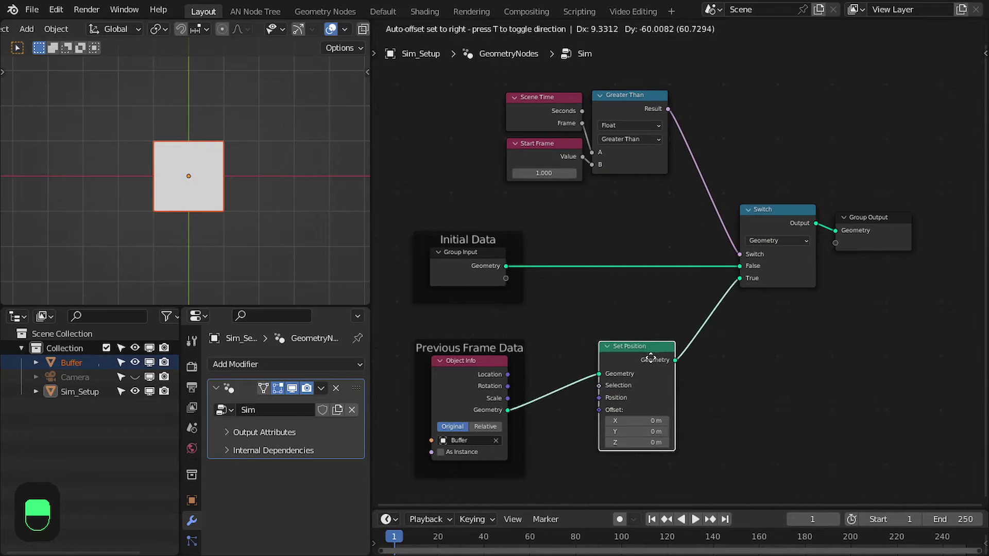
{"action": "left_click", "coordinate": [651, 357]}
- Wrap the Set Position node in a frame labelled "Sim Setup" and position it beside the Previous Frame Data frame
{"action": "middle_click_drag", "start_coordinate": [651, 334], "coordinate": [647, 276]}
{"action": "key", "text": "ctrl+j"}
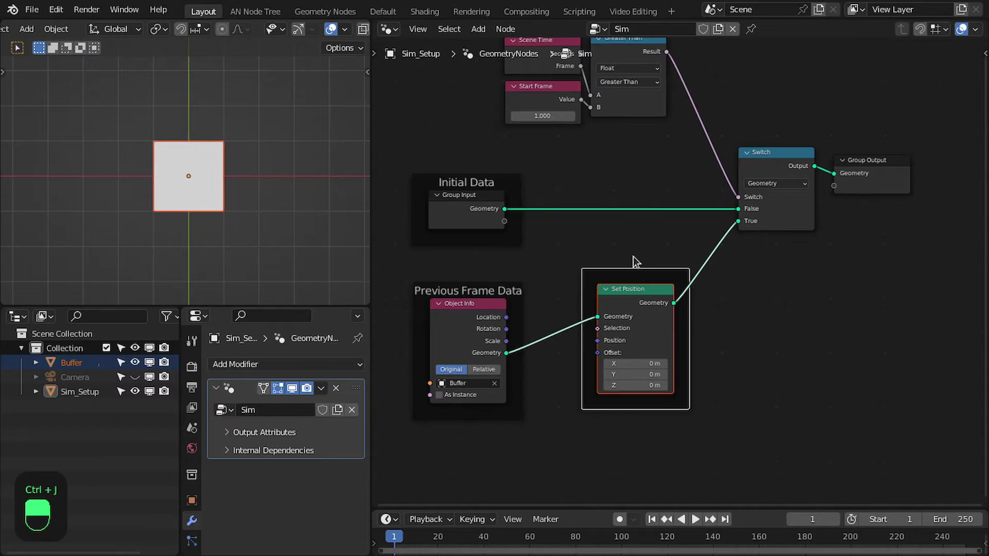
{"action": "scroll", "coordinate": [636, 260], "scroll_direction": "up", "scroll_amount": 1}
{"action": "left_click_drag", "start_coordinate": [634, 276], "coordinate": [632, 291]}
{"action": "key", "text": "F2"}
{"action": "type", "text": "Sim"}
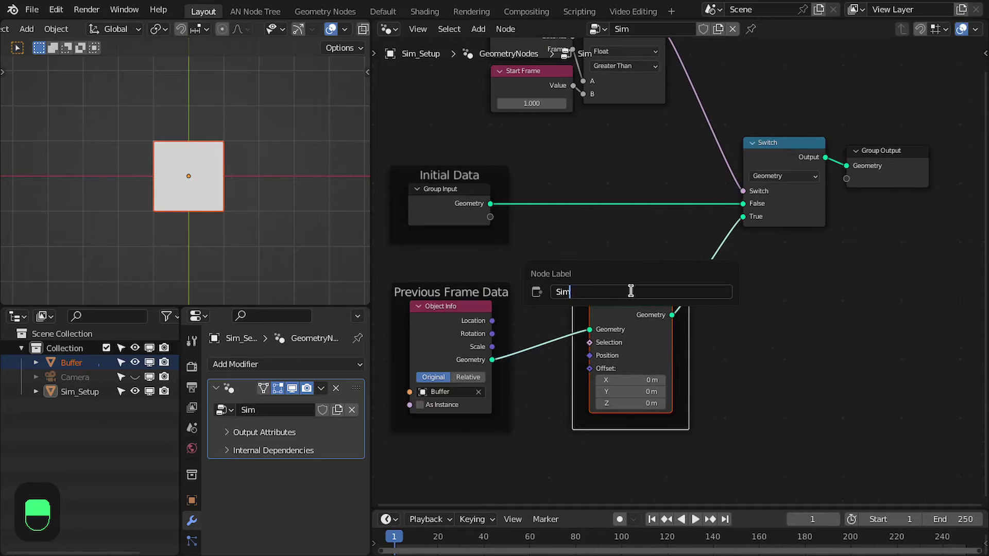
{"action": "type", "text": " Setup"}
{"action": "key", "text": "Return"}
{"action": "left_click_drag", "start_coordinate": [624, 289], "coordinate": [619, 292]}
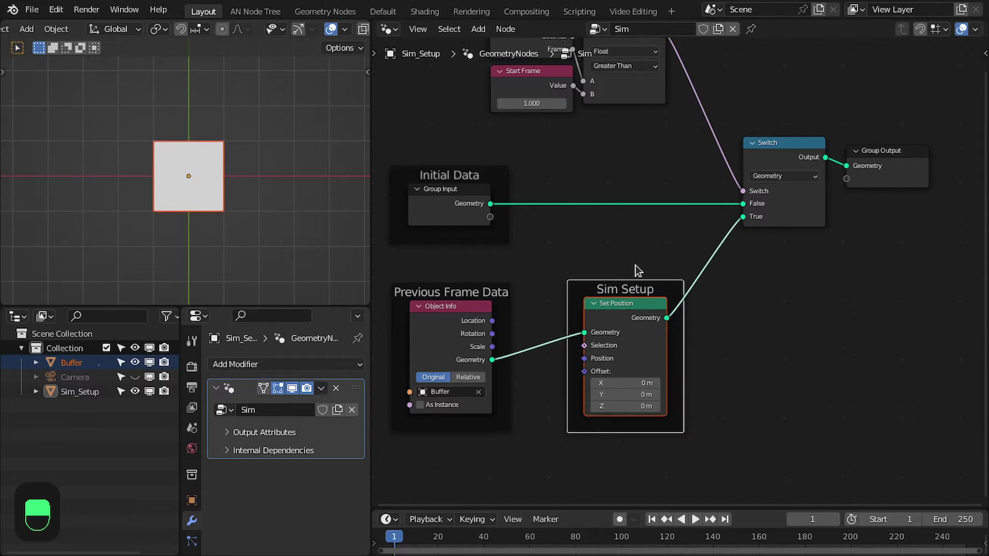
- Move the Scene Time, Start Frame and Greater Than nodes up to free space above the Initial Data frame
{"action": "scroll", "coordinate": [632, 264], "scroll_direction": "down", "scroll_amount": 2}
{"action": "scroll", "coordinate": [633, 264], "scroll_direction": "up", "scroll_amount": 2}
{"action": "middle_click_drag", "start_coordinate": [658, 259], "coordinate": [653, 276]}
{"action": "scroll", "coordinate": [653, 276], "scroll_direction": "down", "scroll_amount": 1}
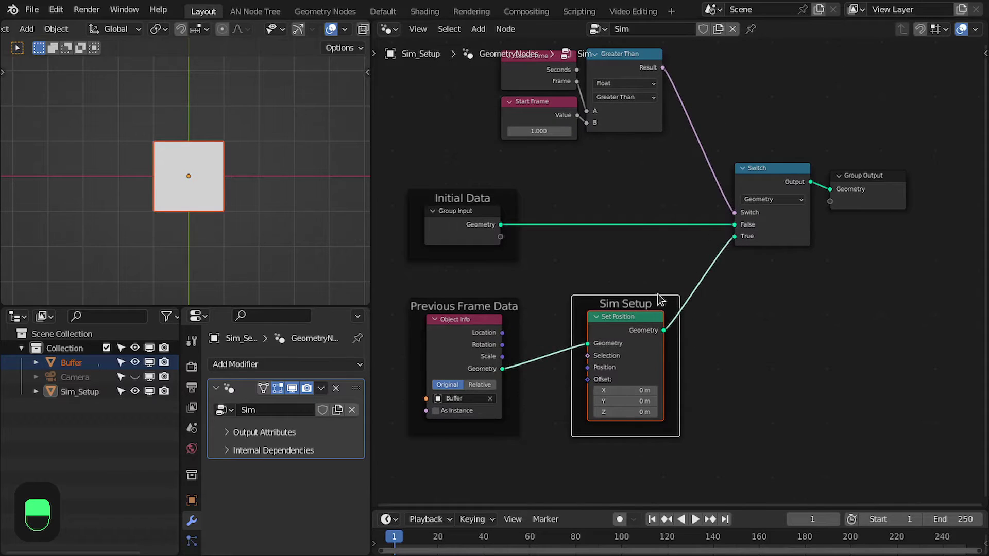
{"action": "middle_click_drag", "start_coordinate": [642, 203], "coordinate": [626, 241]}
{"action": "left_click_drag", "start_coordinate": [455, 67], "coordinate": [604, 135]}
{"action": "right_click", "coordinate": [596, 122]}
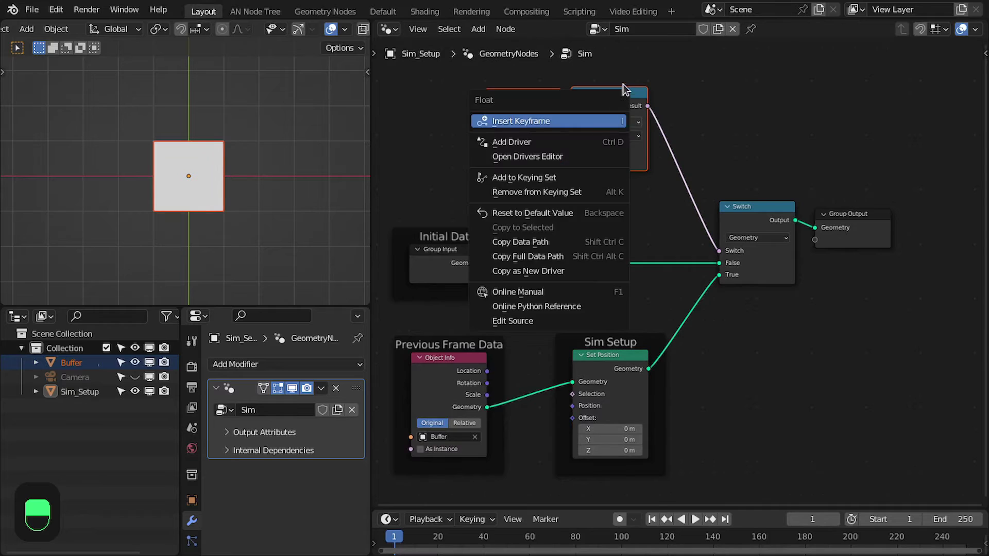
{"action": "left_click_drag", "start_coordinate": [630, 95], "coordinate": [630, 72]}
{"action": "right_click", "coordinate": [711, 83]}
- Duplicate the Greater Than node with its input links below the original and set the copy's operation to Less Than or Equal
{"action": "left_click", "coordinate": [622, 86]}
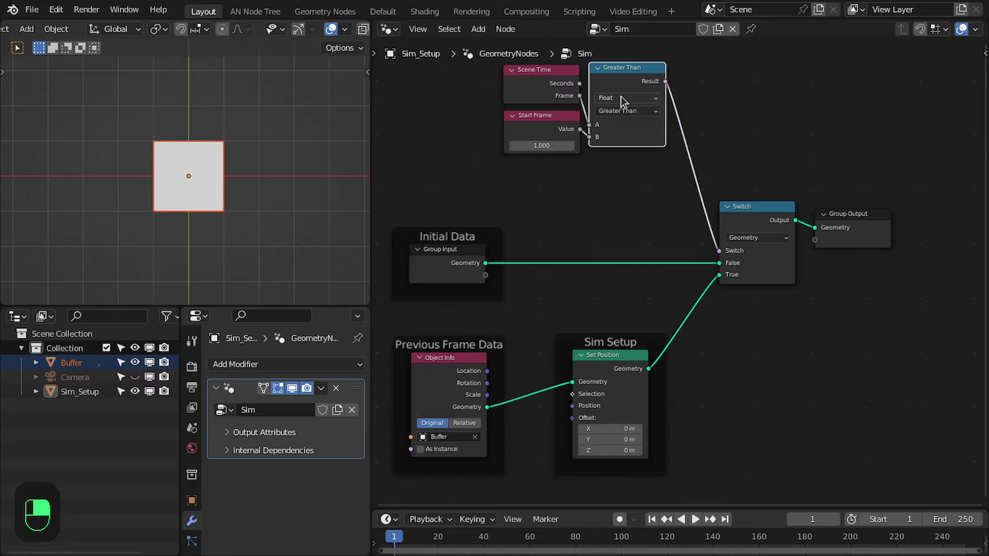
{"action": "key", "text": "ctrl+shift+d"}
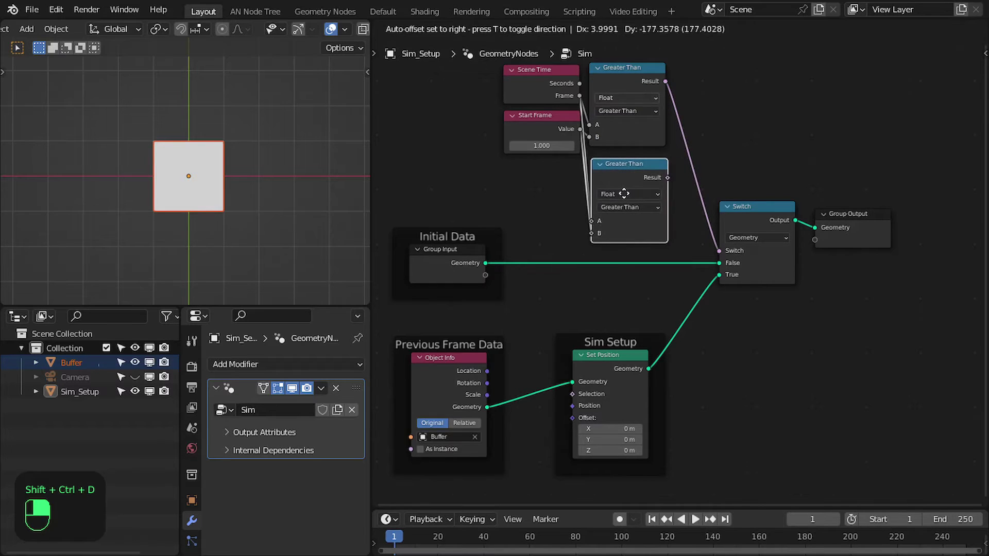
{"action": "left_click", "coordinate": [625, 194]}
{"action": "scroll", "coordinate": [624, 193], "scroll_direction": "up", "scroll_amount": 3}
{"action": "left_click", "coordinate": [615, 222]}
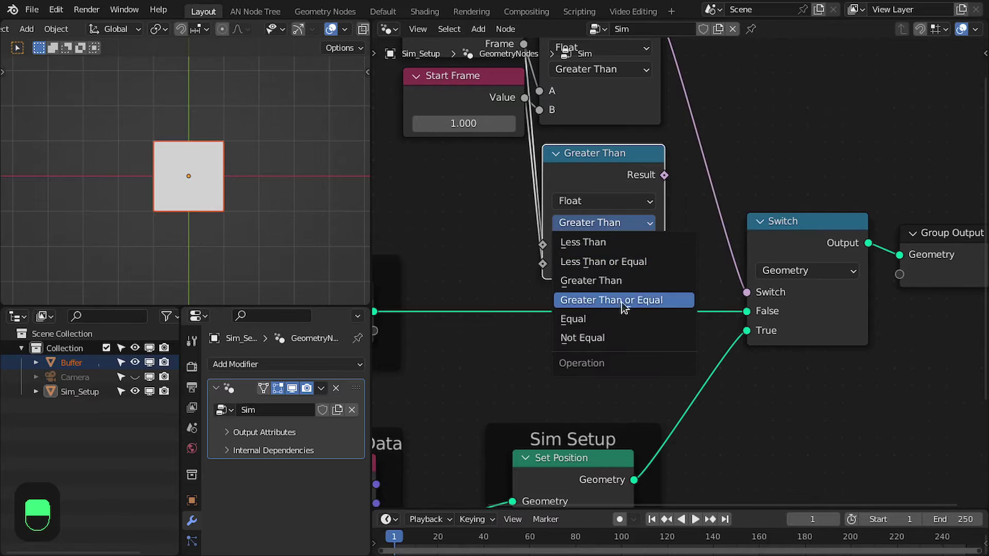
{"action": "left_click", "coordinate": [603, 261]}
- Duplicate the Start Frame node below the original and link the copy to the Less Than or Equal node's B input
{"action": "scroll", "coordinate": [613, 264], "scroll_direction": "down", "scroll_amount": 2}
{"action": "left_click", "coordinate": [535, 116]}
{"action": "key", "text": "shift+d"}
{"action": "left_click", "coordinate": [535, 187]}
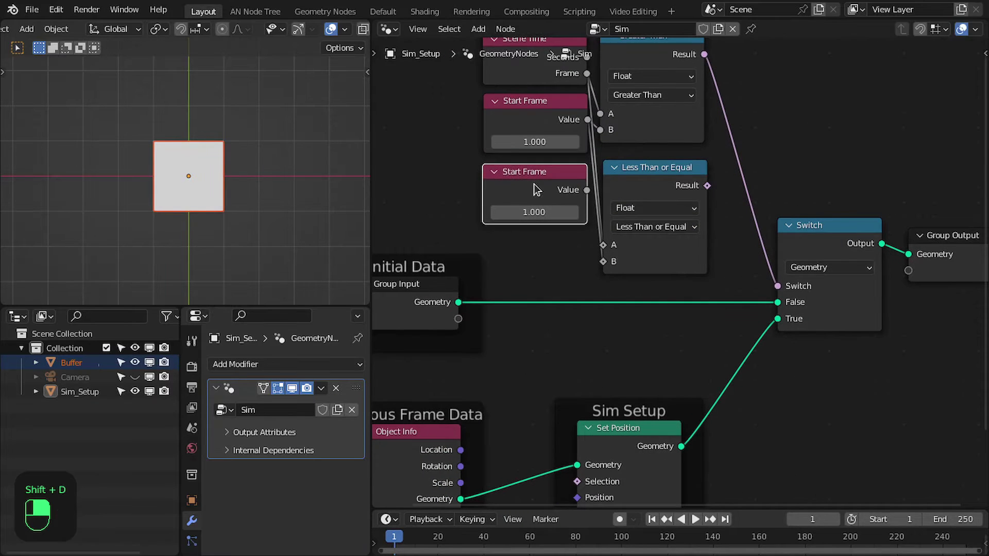
{"action": "left_click_drag", "start_coordinate": [586, 190], "coordinate": [602, 261]}
{"action": "middle_click_drag", "start_coordinate": [603, 262], "coordinate": [610, 268]}
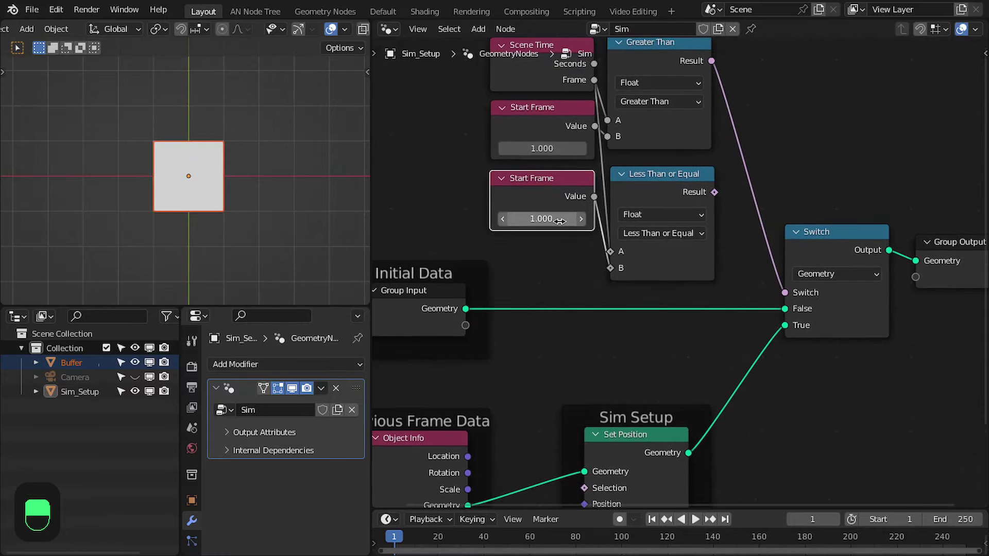
- Relabel the duplicated Start Frame node "End Frame" and set its value to 100
{"action": "key", "text": "F2"}
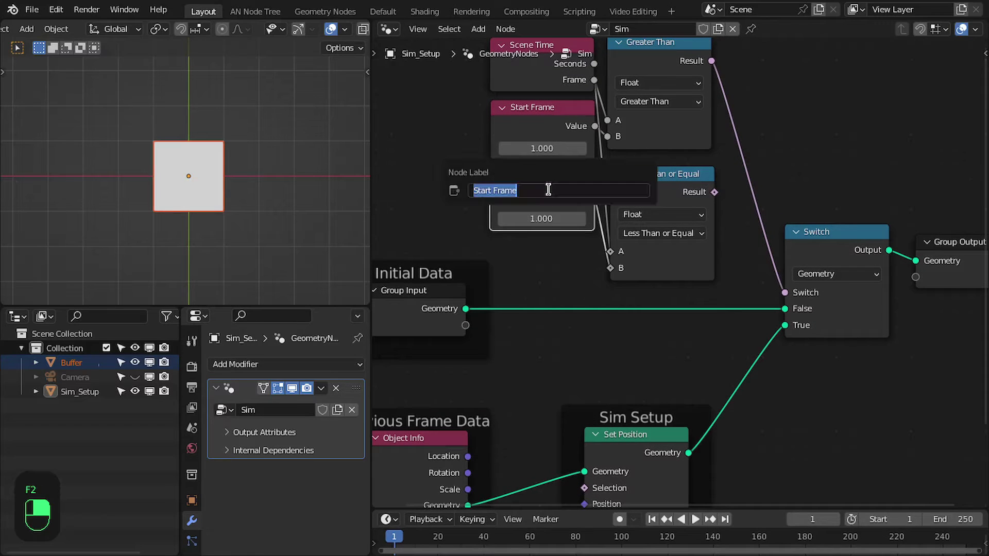
{"action": "key", "text": "shift+Right"}
{"action": "key", "text": "shift+Right"}
{"action": "key", "text": "BackSpace"}
{"action": "type", "text": "End"}
{"action": "key", "text": "Return"}
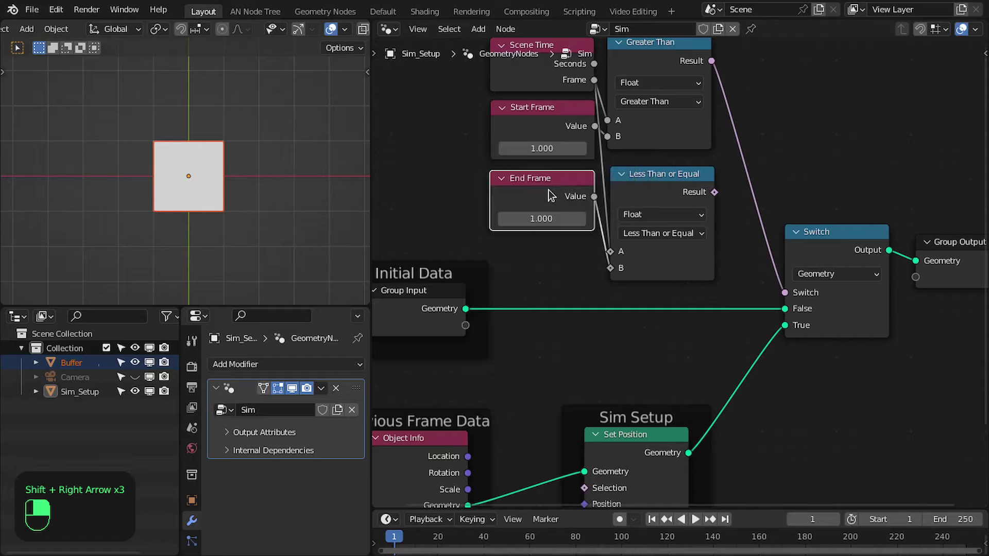
{"action": "left_click", "coordinate": [539, 218]}
{"action": "type", "text": "100"}
{"action": "key", "text": "Return"}
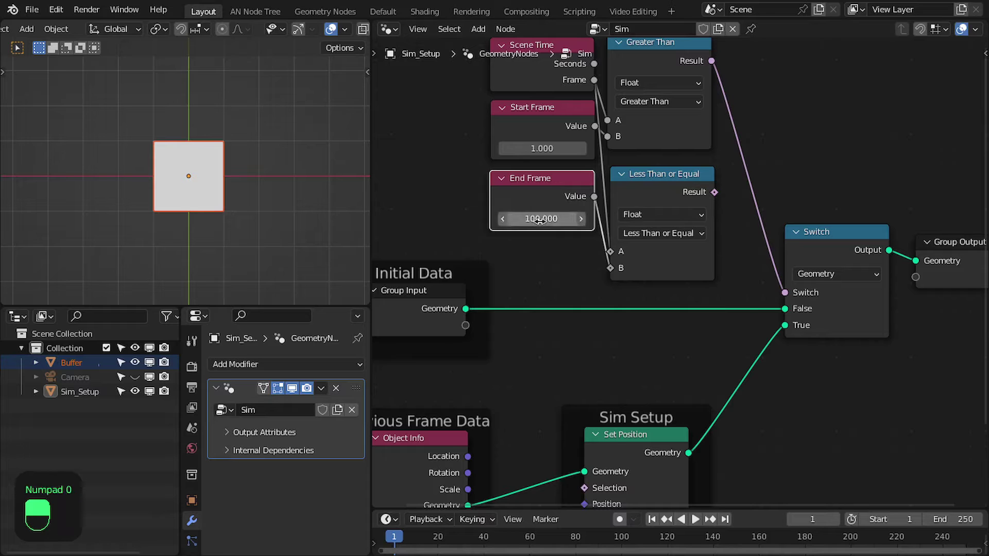
- Wrap the Scene Time, Start Frame, End Frame and both compare nodes in a frame and move it up above Initial Data
{"action": "scroll", "coordinate": [563, 372], "scroll_direction": "down", "scroll_amount": 2}
{"action": "left_click_drag", "start_coordinate": [481, 82], "coordinate": [669, 238]}
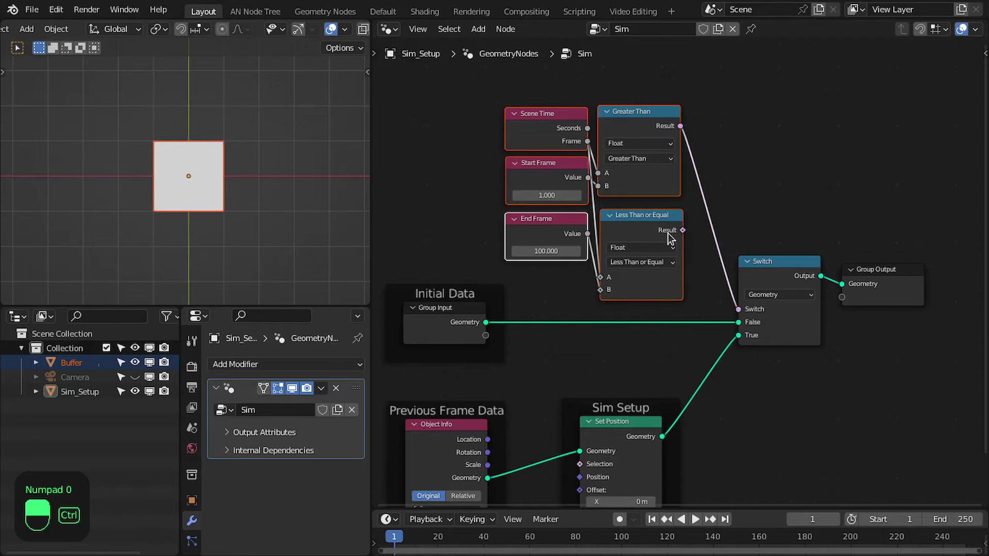
{"action": "key", "text": "ctrl+j"}
{"action": "middle_click_drag", "start_coordinate": [690, 93], "coordinate": [691, 142]}
{"action": "left_click_drag", "start_coordinate": [691, 141], "coordinate": [684, 94]}
- Label the frame around the Scene Time, Start Frame, End Frame and compare nodes "Sim: Start and End"
{"action": "key", "text": "F2"}
{"action": "type", "text": "Time S"}
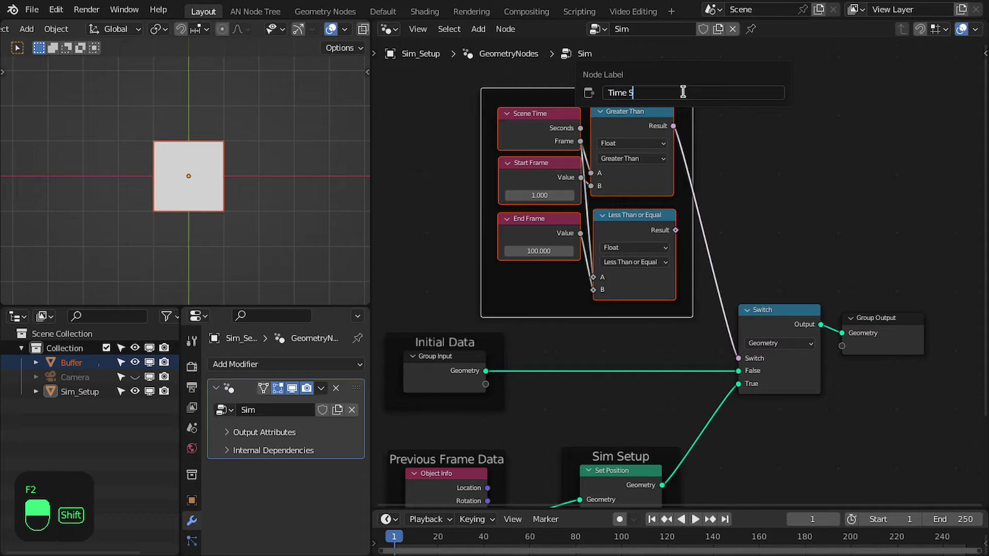
{"action": "key", "text": "BackSpace"}
{"action": "key", "text": "BackSpace"}
{"action": "key", "text": "BackSpace"}
{"action": "key", "text": "BackSpace"}
{"action": "key", "text": "BackSpace"}
{"action": "key", "text": "BackSpace"}
{"action": "type", "text": "Sta"}
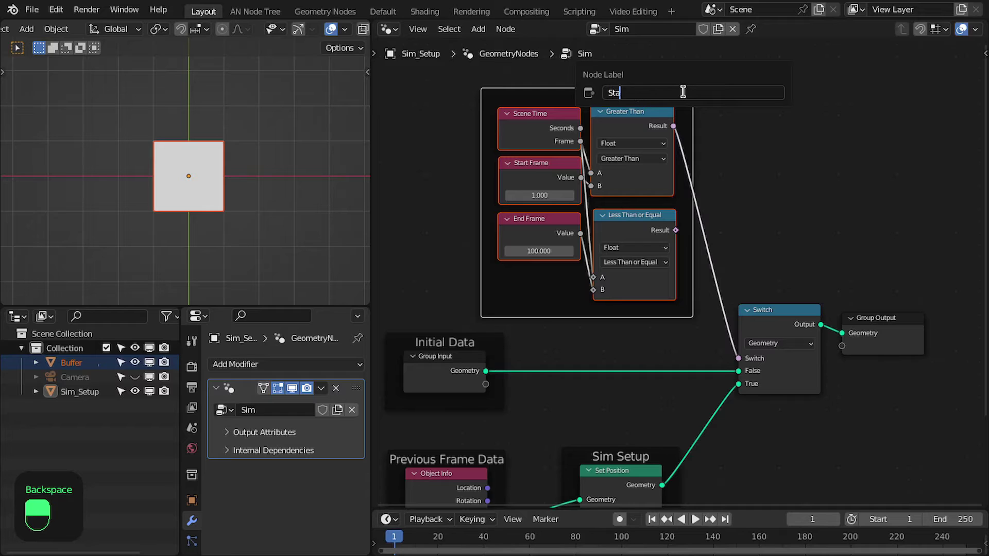
{"action": "type", "text": "rt"}
{"action": "key", "text": "Left"}
{"action": "key", "text": "Left"}
{"action": "key", "text": "Left"}
{"action": "key", "text": "Left"}
{"action": "key", "text": "Left"}
{"action": "type", "text": "Sim"}
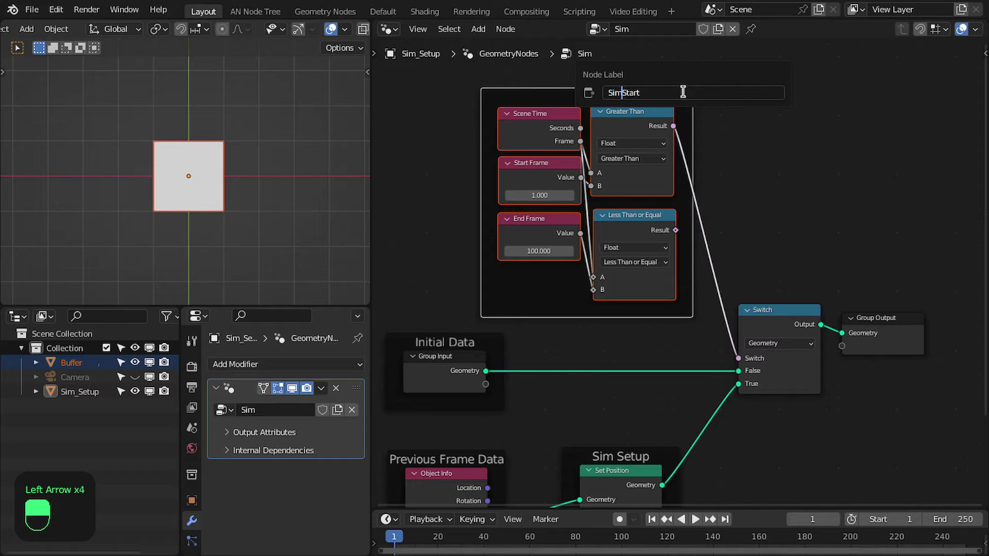
{"action": "type", "text": "and End"}
{"action": "key", "text": "Return"}
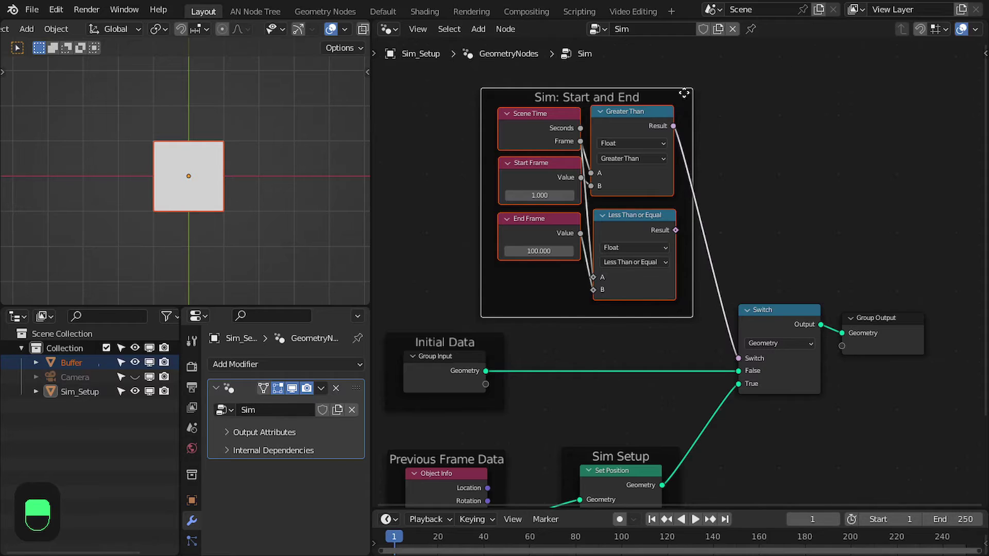
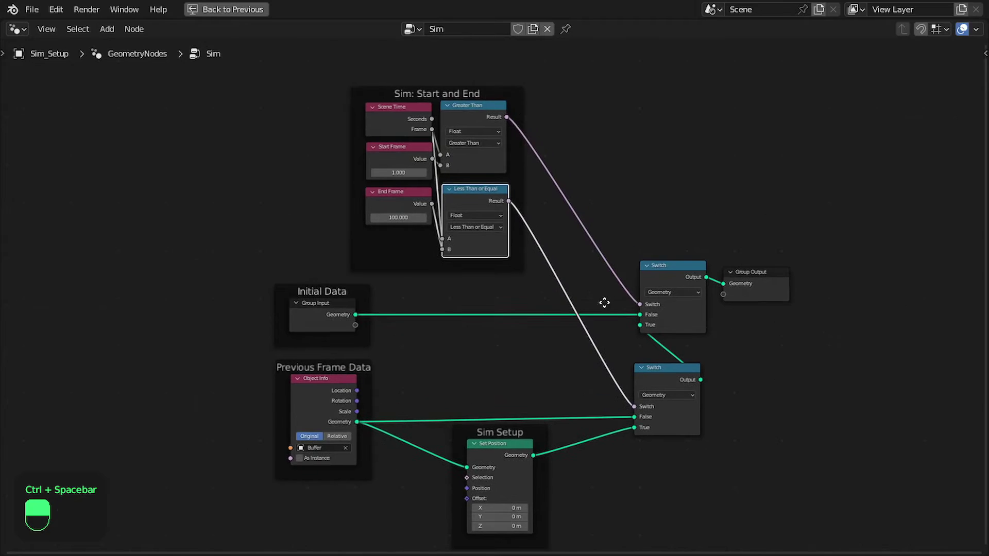
- Align the second Switch node just below the first one and restore the node editor from its maximized view
{"action": "left_click_drag", "start_coordinate": [518, 101], "coordinate": [596, 140]}
{"action": "left_click_drag", "start_coordinate": [698, 327], "coordinate": [705, 323]}
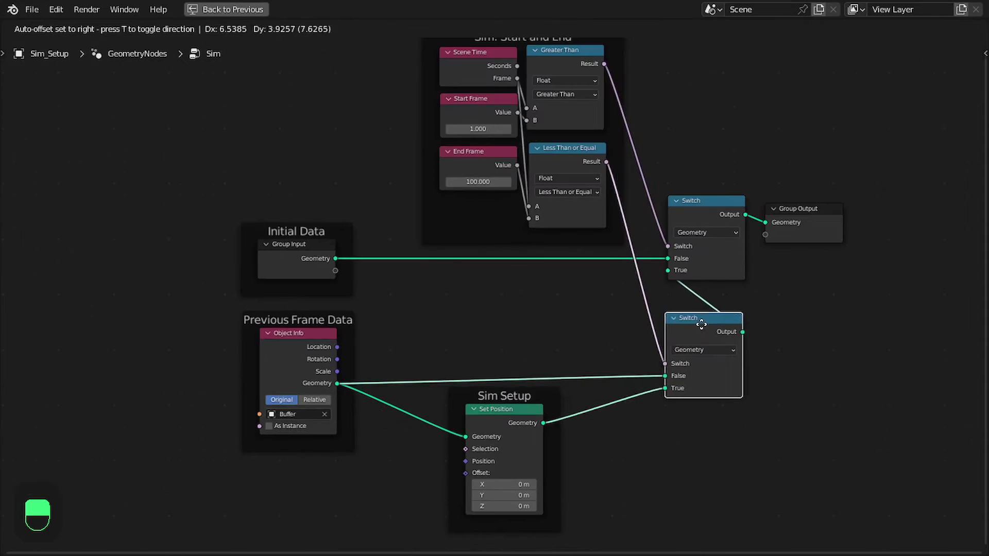
{"action": "middle_click_drag", "start_coordinate": [624, 326], "coordinate": [653, 331]}
{"action": "mouse_move", "coordinate": [579, 305]}
{"action": "middle_mouse_down"}
{"action": "mouse_move", "coordinate": [583, 332]}
{"action": "mouse_move", "coordinate": [579, 305]}
{"action": "middle_mouse_up"}
{"action": "key", "text": "ctrl+space"}
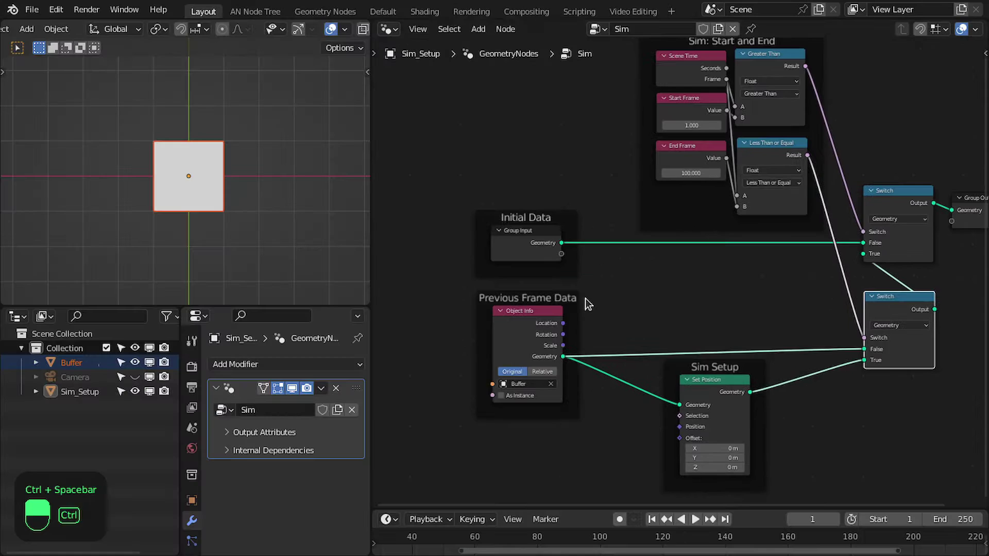
- Set the X offset of the Set Position node in the Sim Setup frame to 0.1 m
{"action": "middle_click_drag", "start_coordinate": [724, 311], "coordinate": [660, 242]}
{"action": "scroll", "coordinate": [660, 242], "scroll_direction": "up", "scroll_amount": 2}
{"action": "left_click", "coordinate": [644, 401]}
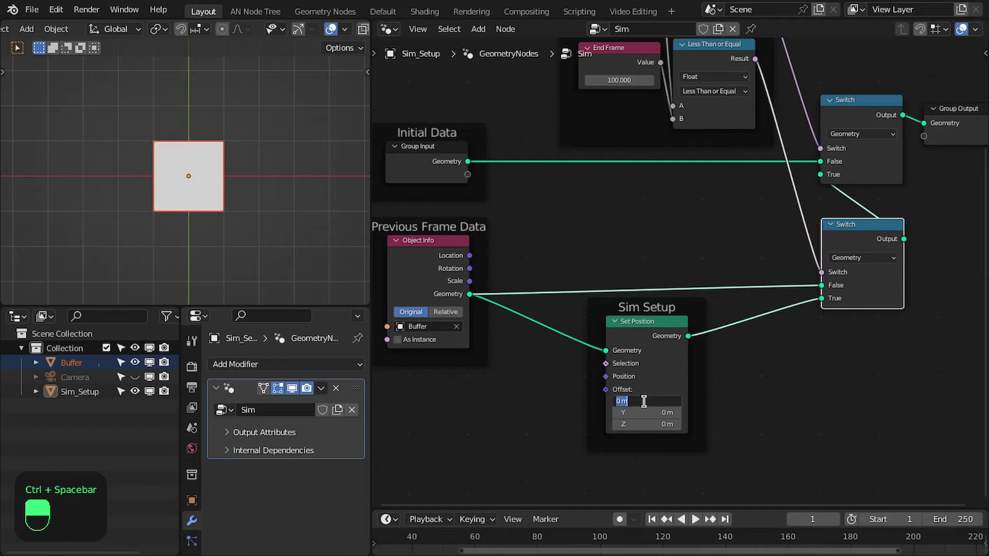
{"action": "type", "text": "0.1"}
{"action": "key", "text": "Return"}
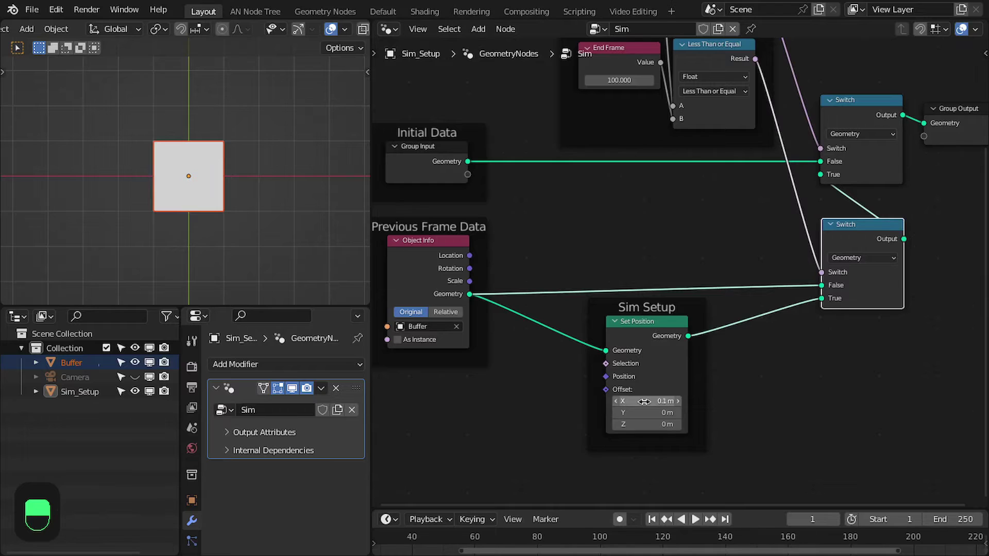
- Play the animation to check the motion, select Sim_Setup and return to the first frame
{"action": "key", "text": "space"}
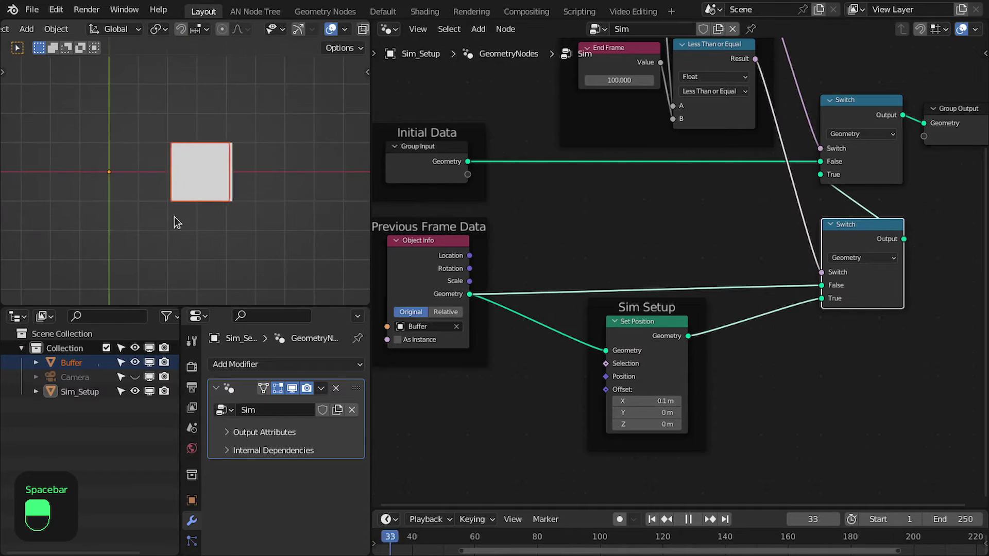
{"action": "left_click", "coordinate": [77, 392]}
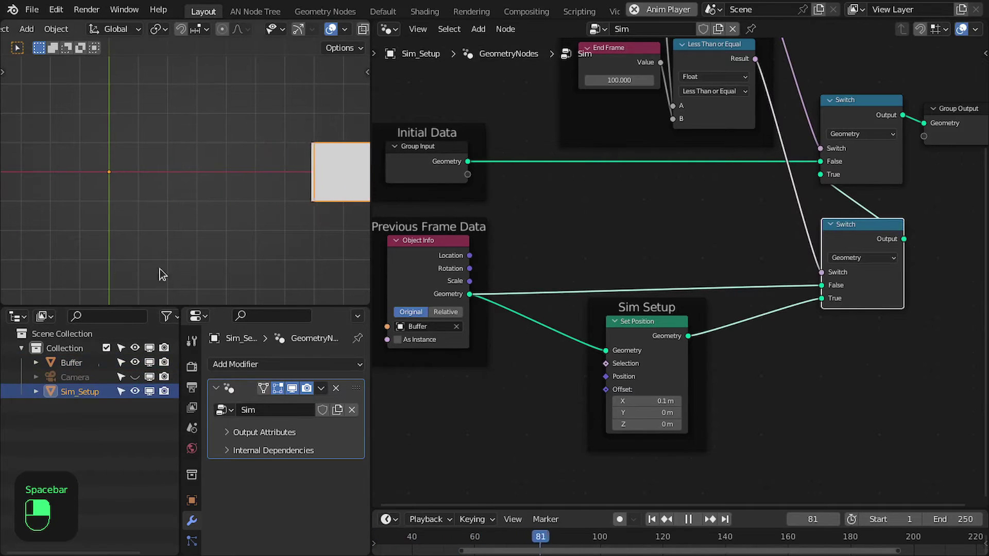
{"action": "key", "text": "space"}
{"action": "key", "text": "shift+Left"}
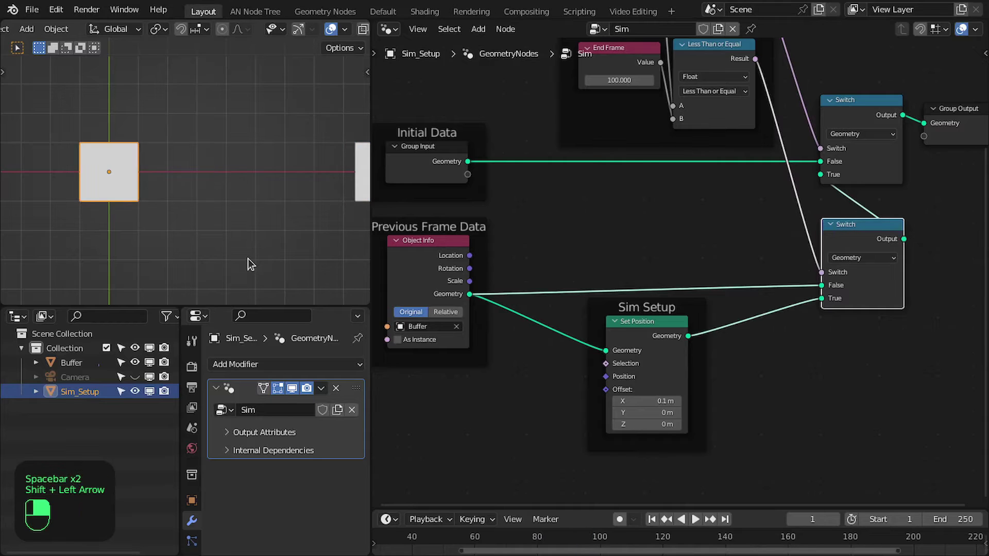
{"action": "scroll", "coordinate": [248, 259], "scroll_direction": "down", "scroll_amount": 3}
{"action": "scroll", "coordinate": [246, 257], "scroll_direction": "up", "scroll_amount": 2}
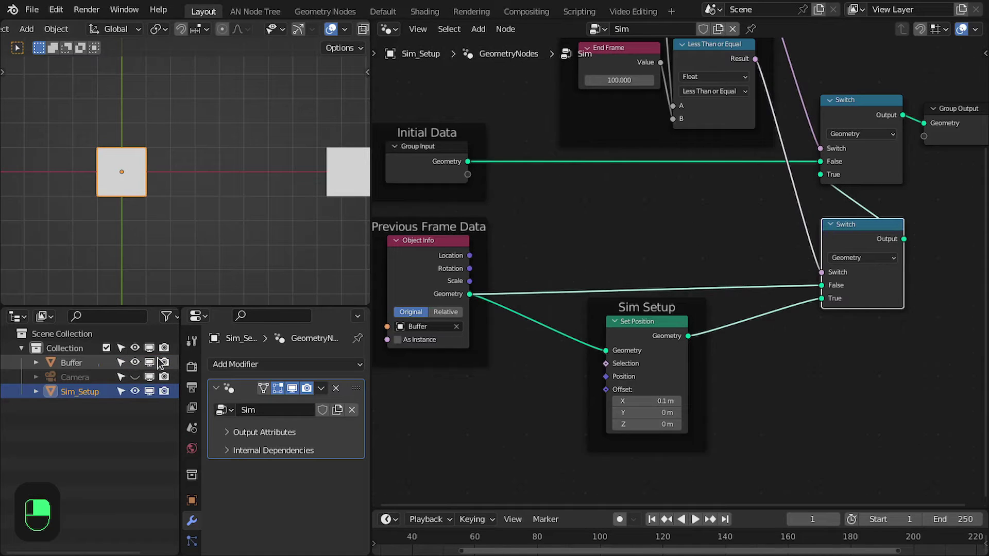
- Hide the Buffer object in the viewport and in renders, and play the animation from the first frame
{"action": "left_click", "coordinate": [136, 362]}
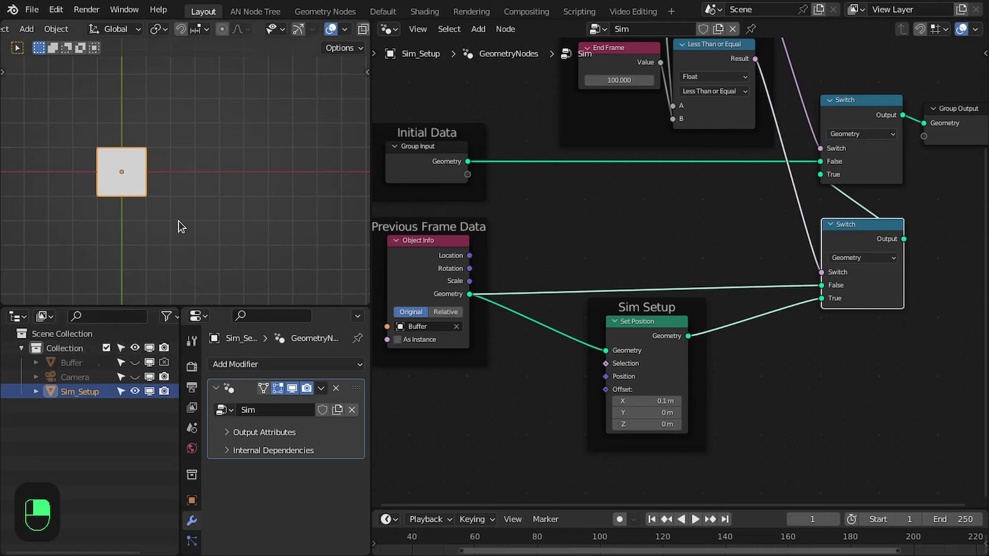
{"action": "key", "text": "shift+Left"}
{"action": "key", "text": "space"}
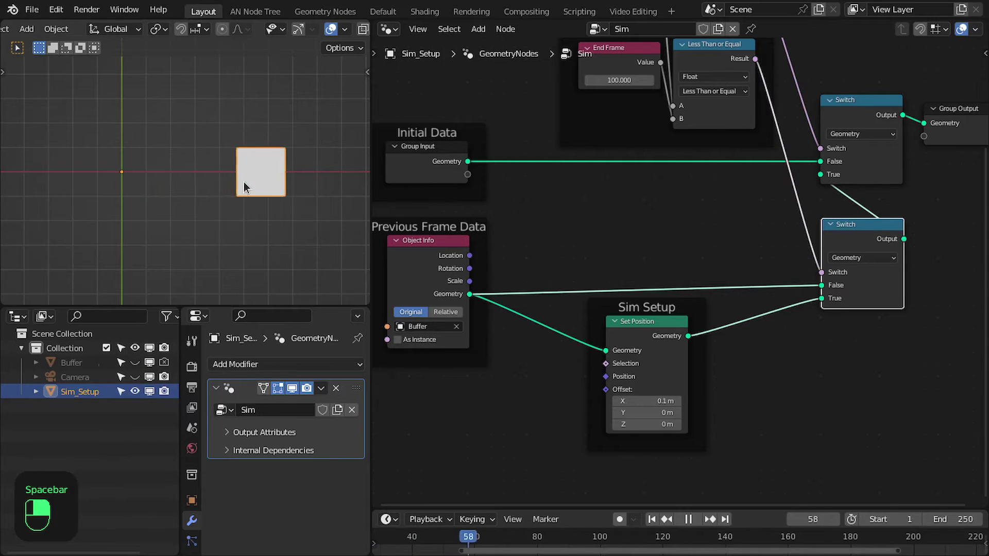
{"action": "key", "text": "space"}
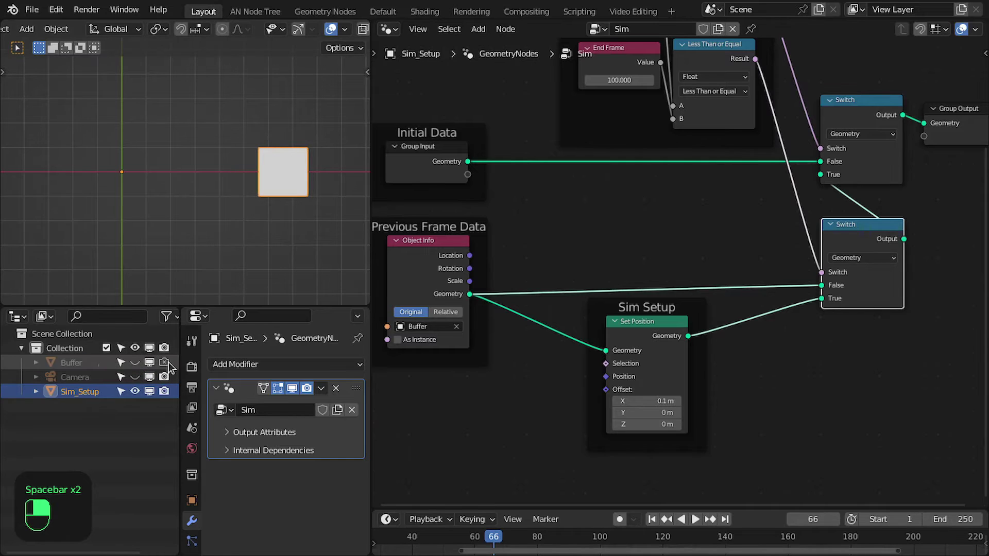
- With Sim_Setup selected, replay the animation from the first frame to watch the plane move along X
{"action": "left_click", "coordinate": [80, 394]}
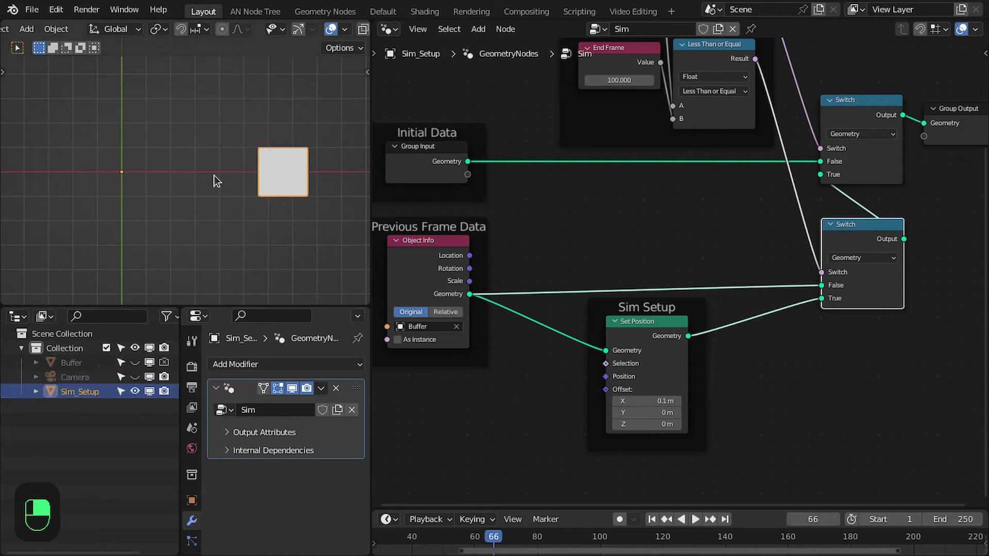
{"action": "key", "text": "shift+Left"}
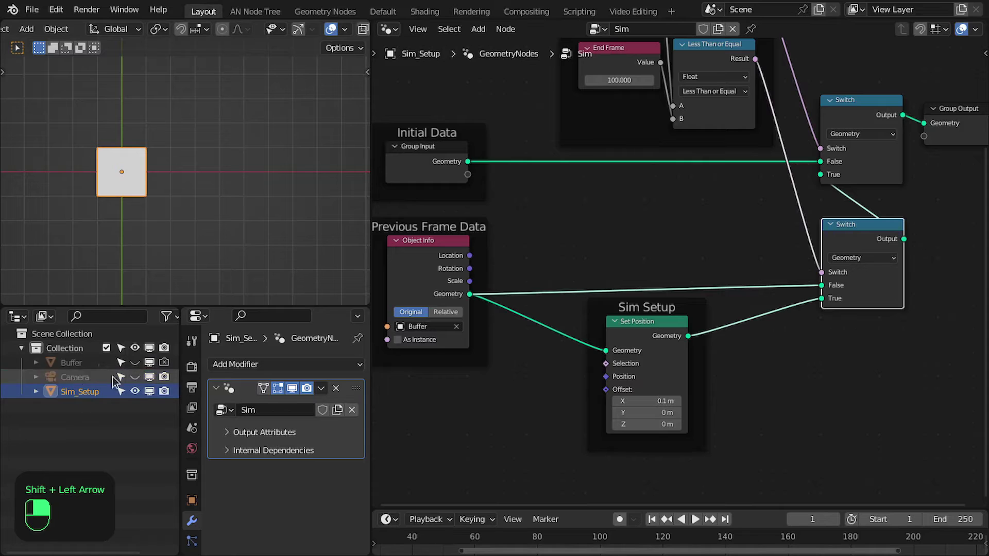
{"action": "middle_click_drag", "start_coordinate": [209, 185], "coordinate": [161, 184], "text": "shift"}
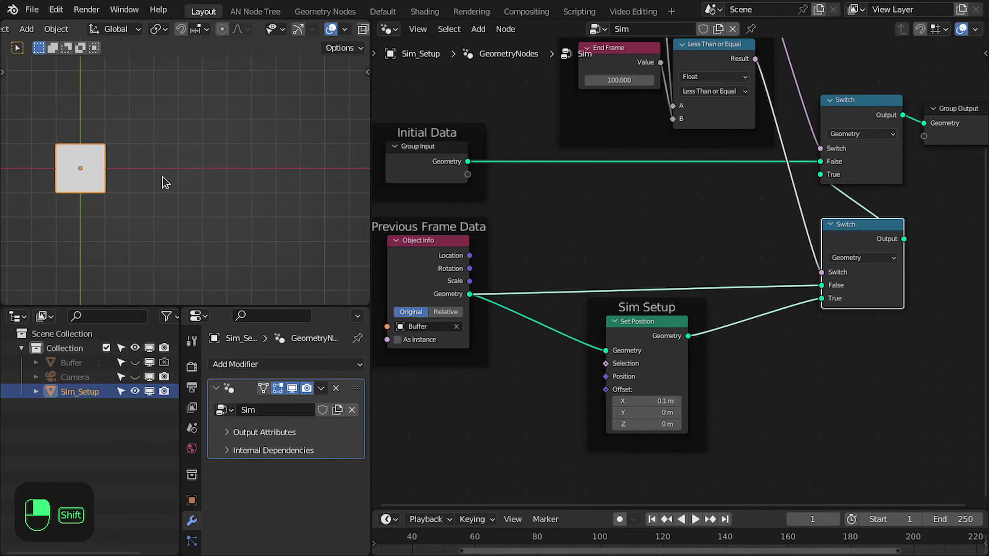
{"action": "key", "text": "space"}
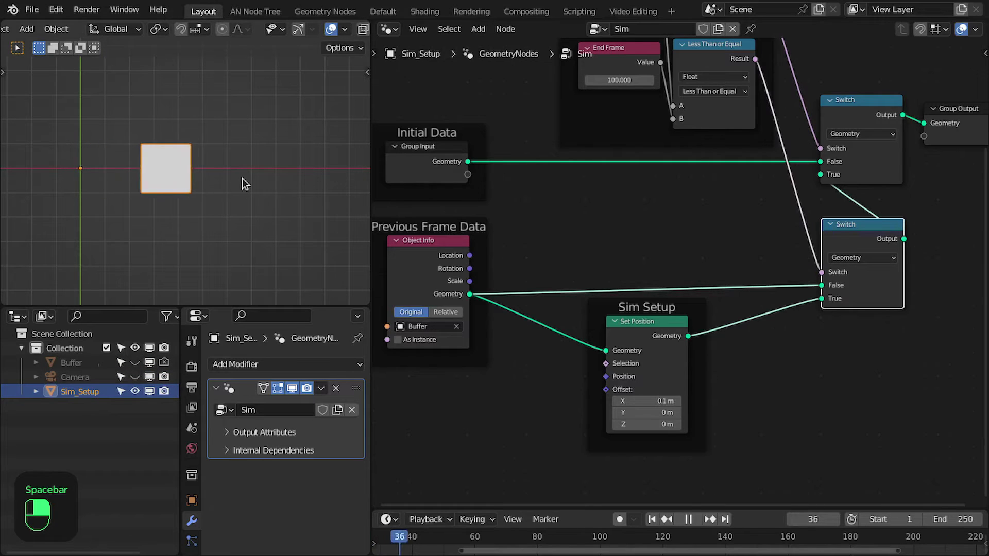
{"action": "key", "text": "space"}
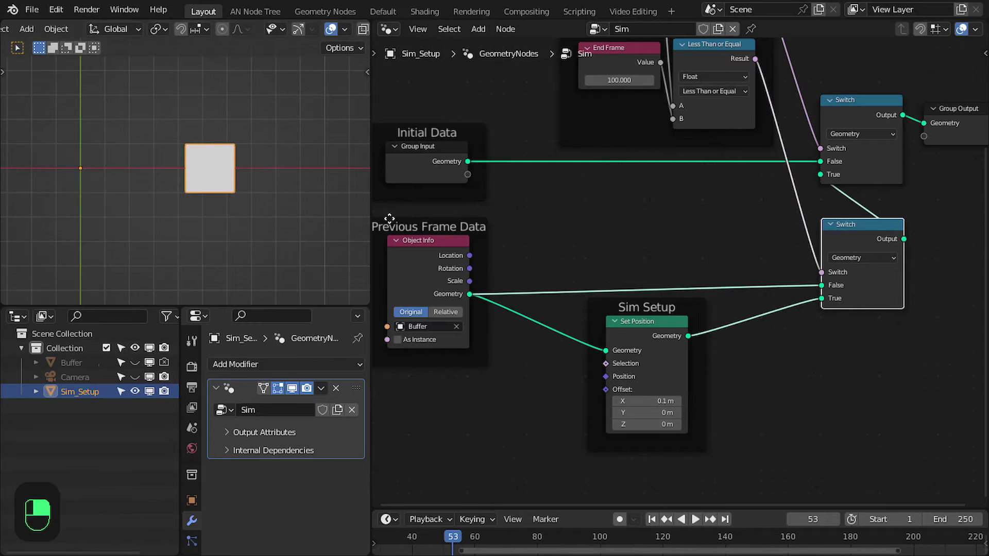
- Move the Sim Setup frame slightly down and continue the playback past the end frame of 100
{"action": "left_click_drag", "start_coordinate": [680, 311], "coordinate": [669, 316]}
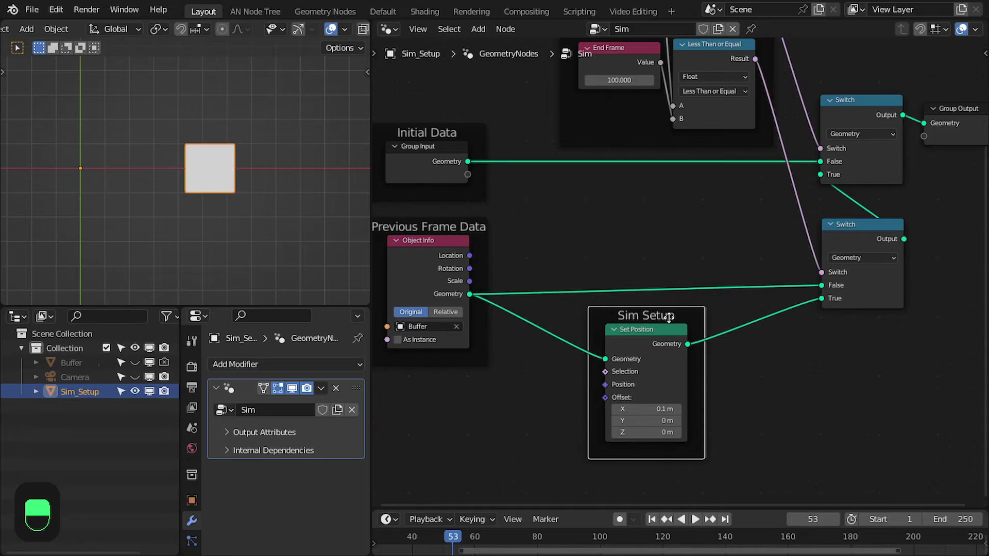
{"action": "key", "text": "space"}
{"action": "scroll", "coordinate": [224, 227], "scroll_direction": "down", "scroll_amount": 4}
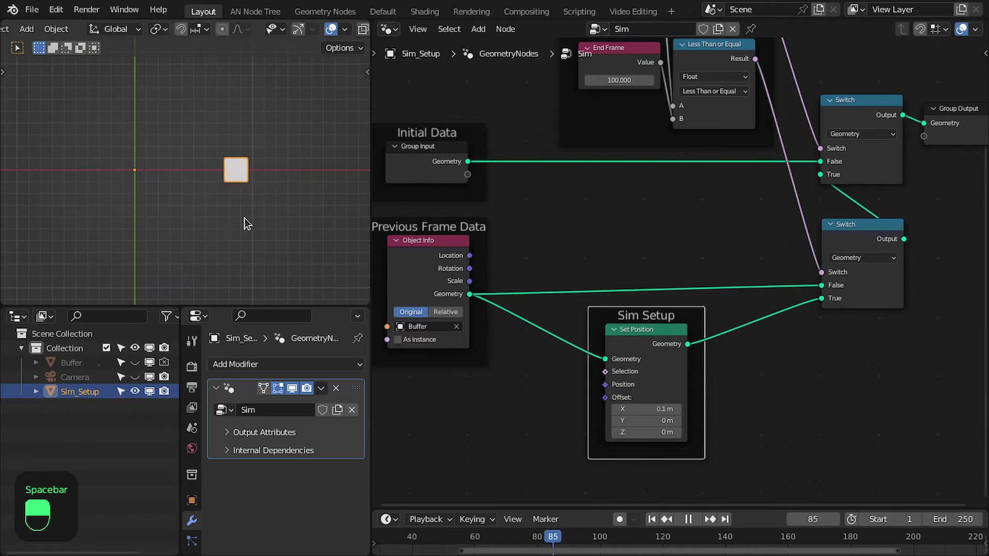
{"action": "middle_click_drag", "start_coordinate": [244, 218], "coordinate": [218, 192], "text": "shift"}
{"action": "key", "text": "space"}
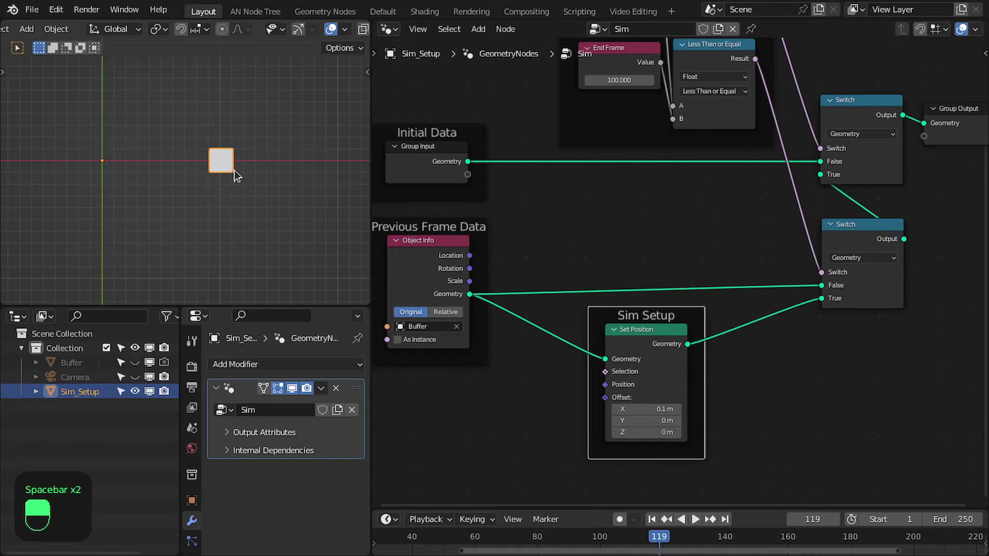
{"action": "key", "text": "space"}
{"action": "key", "text": "space"}
{"action": "scroll", "coordinate": [756, 212], "scroll_direction": "down", "scroll_amount": 1}
{"action": "key", "text": "space"}
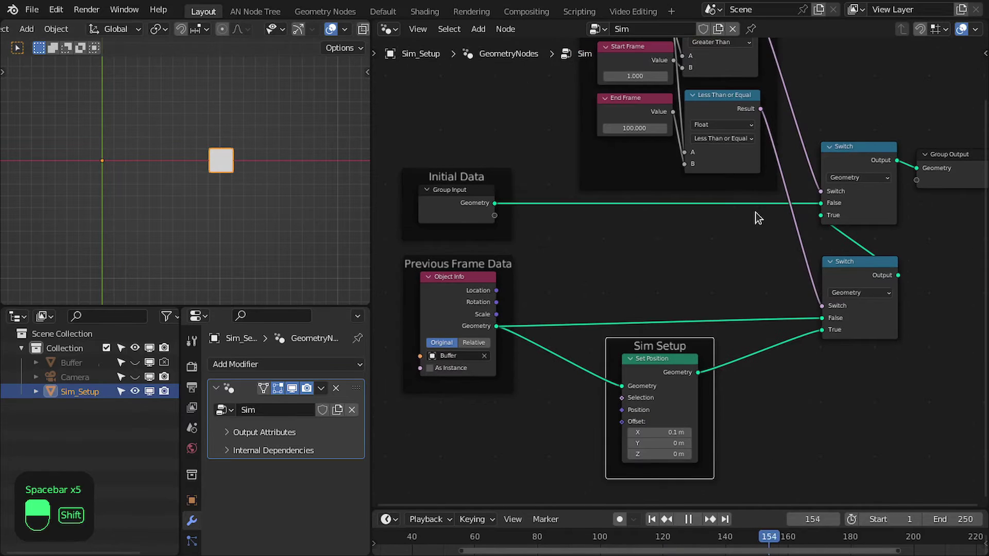
- Replay the opening frames of the animation with a closer view of the plane and rewind to frame 1
{"action": "key", "text": "shift+Left"}
{"action": "key", "text": "space"}
{"action": "scroll", "coordinate": [166, 149], "scroll_direction": "up", "scroll_amount": 3}
{"action": "middle_click_drag", "start_coordinate": [165, 148], "coordinate": [192, 182], "text": "shift"}
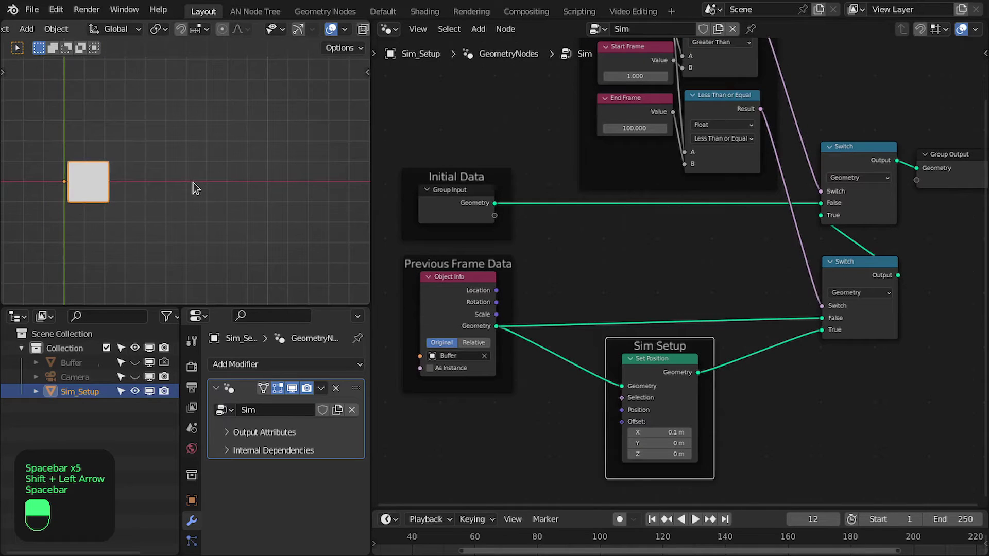
{"action": "key", "text": "shift+Left"}
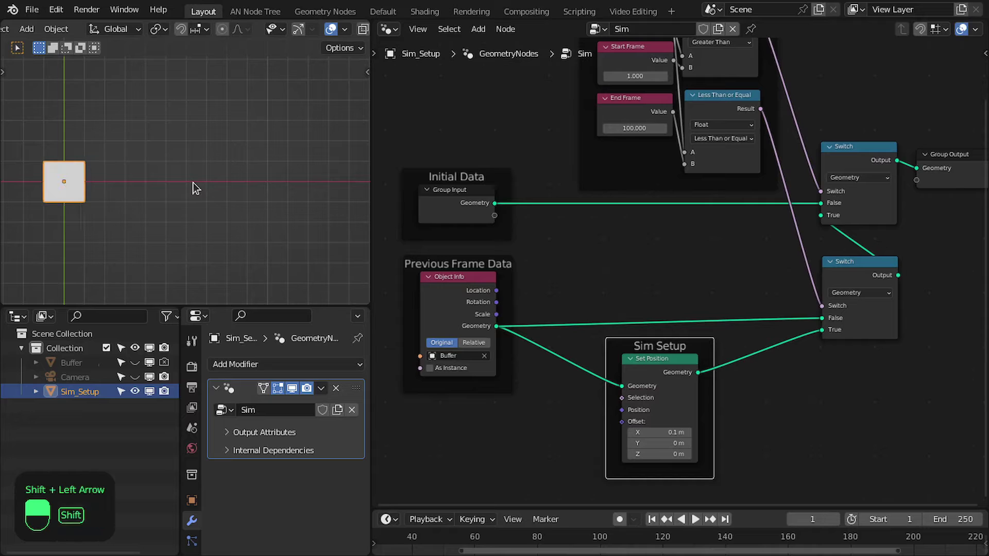
- Review the Sim_Setup node tree, and select Buffer to examine its node tree
{"action": "middle_click_drag", "start_coordinate": [646, 185], "coordinate": [649, 232]}
{"action": "scroll", "coordinate": [652, 213], "scroll_direction": "down", "scroll_amount": 1}
{"action": "scroll", "coordinate": [653, 229], "scroll_direction": "down", "scroll_amount": 1}
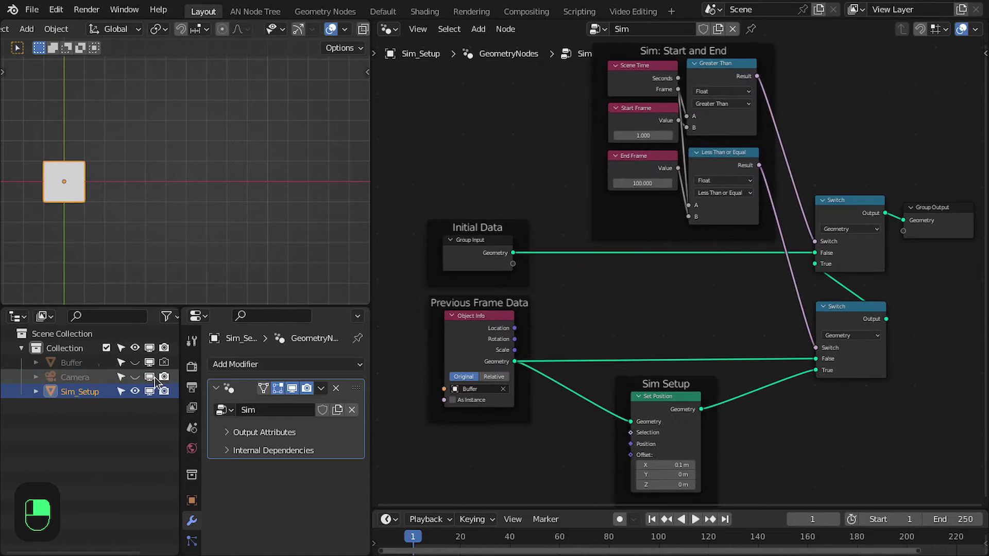
{"action": "left_click", "coordinate": [85, 392]}
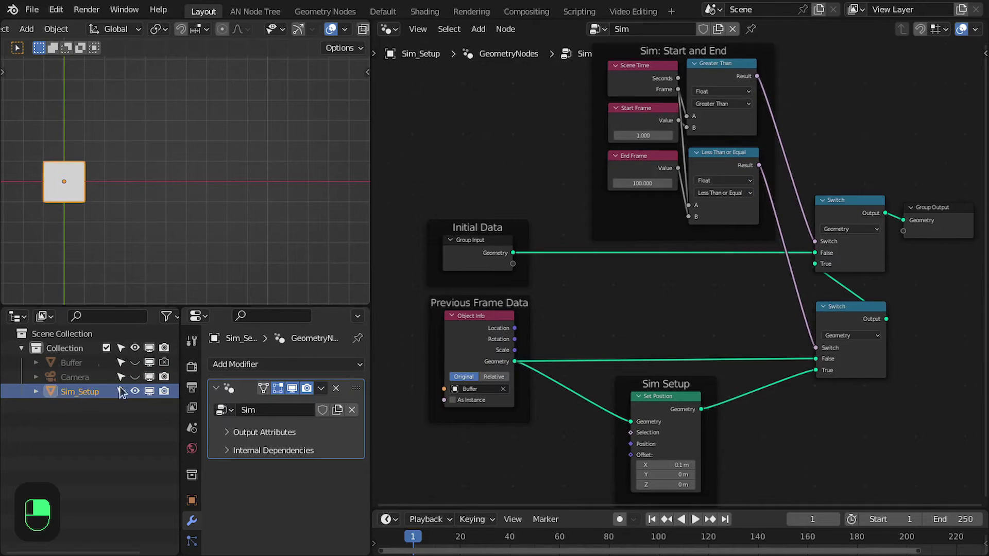
{"action": "scroll", "coordinate": [561, 306], "scroll_direction": "down", "scroll_amount": 1}
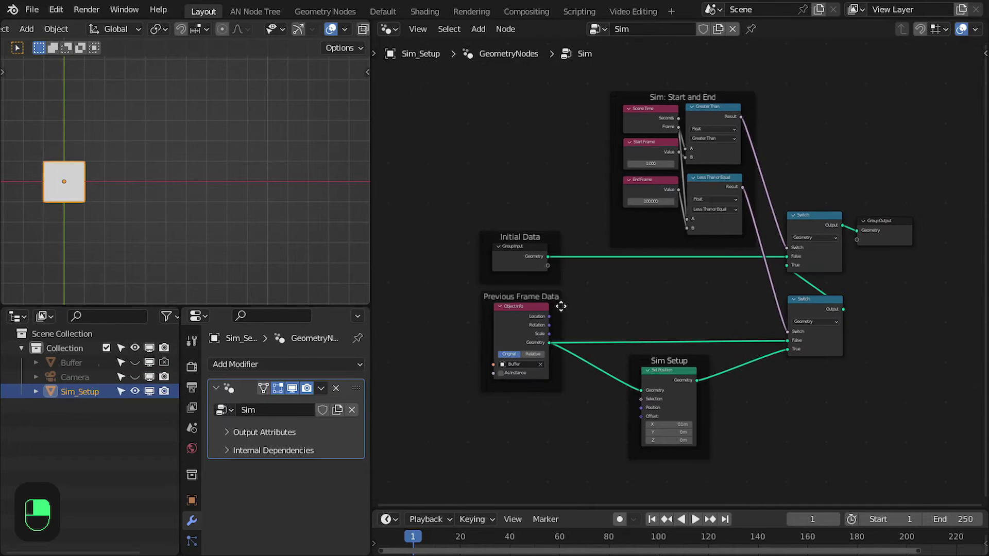
{"action": "left_click", "coordinate": [75, 363]}
{"action": "middle_click_drag", "start_coordinate": [592, 280], "coordinate": [625, 298]}
{"action": "scroll", "coordinate": [652, 293], "scroll_direction": "up", "scroll_amount": 2}
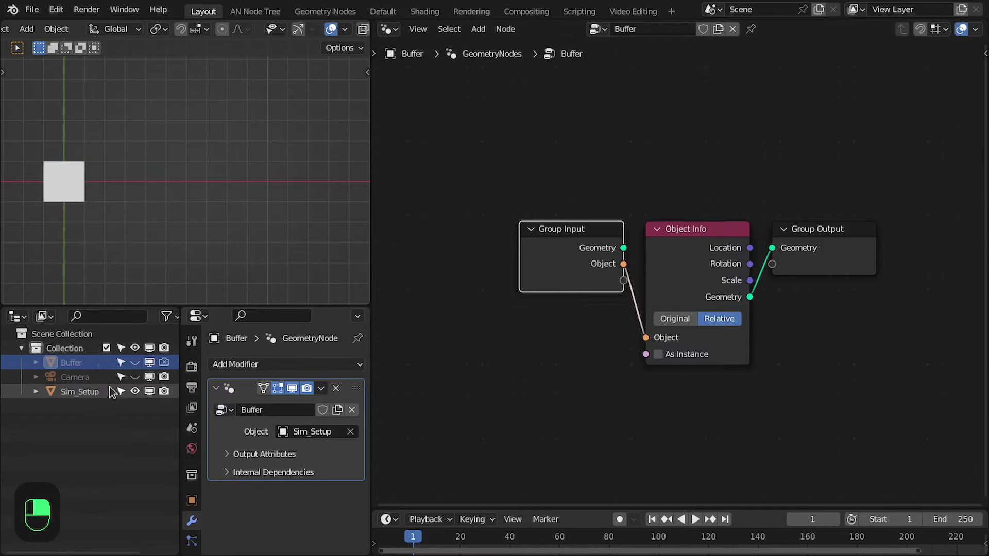
- Select Sim_Setup again to review its node tree, and nudge the Previous Frame Data frame slightly up
{"action": "left_click", "coordinate": [82, 392]}
{"action": "scroll", "coordinate": [798, 334], "scroll_direction": "down", "scroll_amount": 4}
{"action": "scroll", "coordinate": [609, 324], "scroll_direction": "up", "scroll_amount": 4}
{"action": "middle_click_drag", "start_coordinate": [797, 334], "coordinate": [710, 323]}
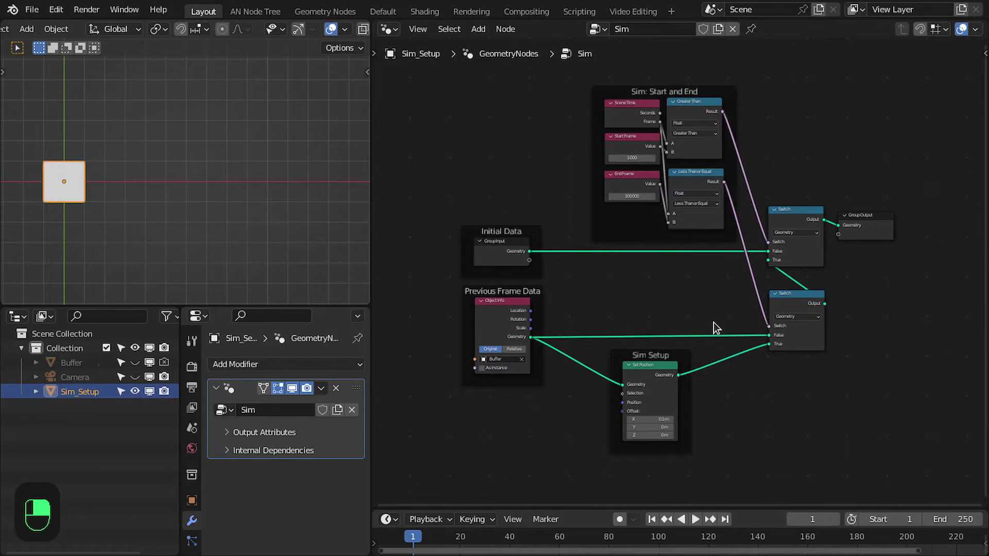
{"action": "scroll", "coordinate": [679, 302], "scroll_direction": "up", "scroll_amount": 2}
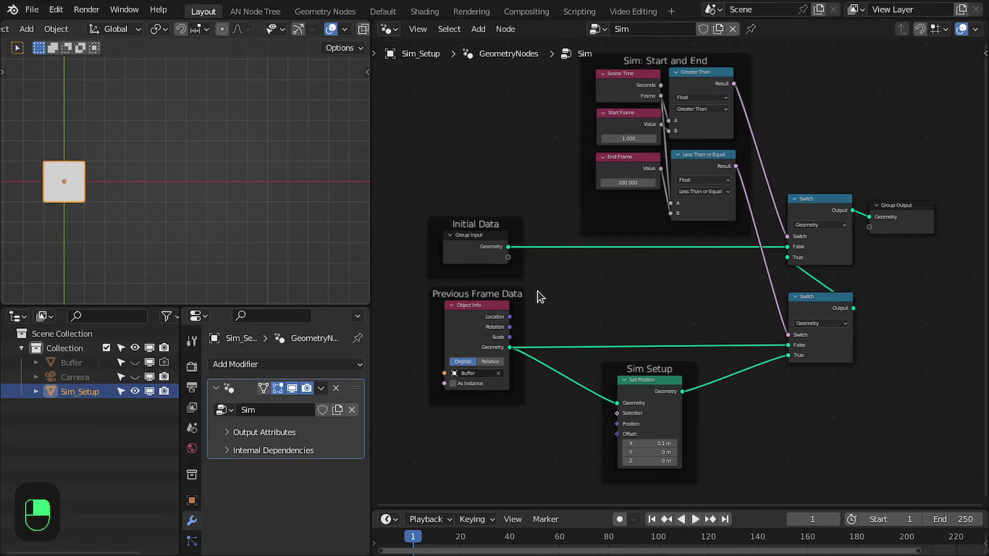
{"action": "left_click_drag", "start_coordinate": [528, 290], "coordinate": [515, 289]}
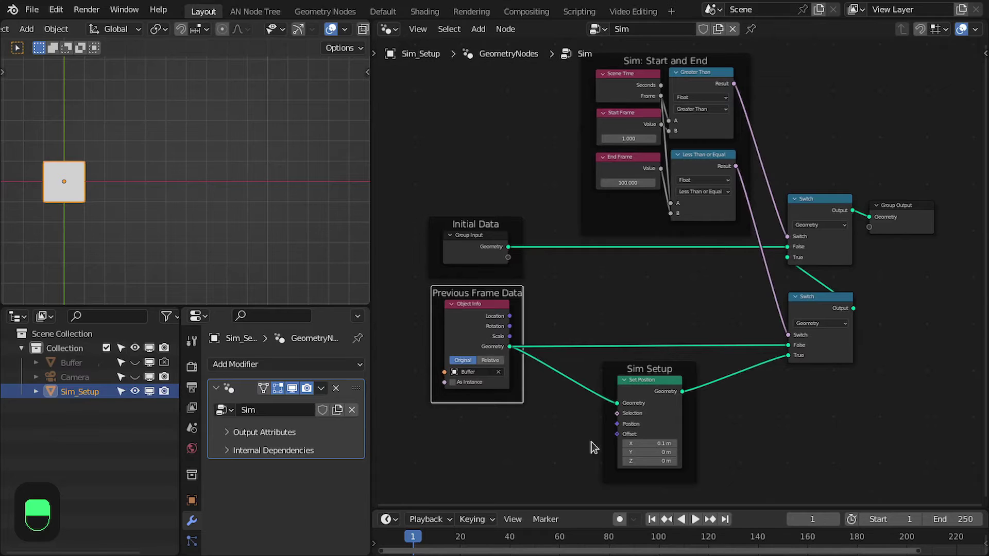
{"action": "scroll", "coordinate": [775, 335], "scroll_direction": "down", "scroll_amount": 1}
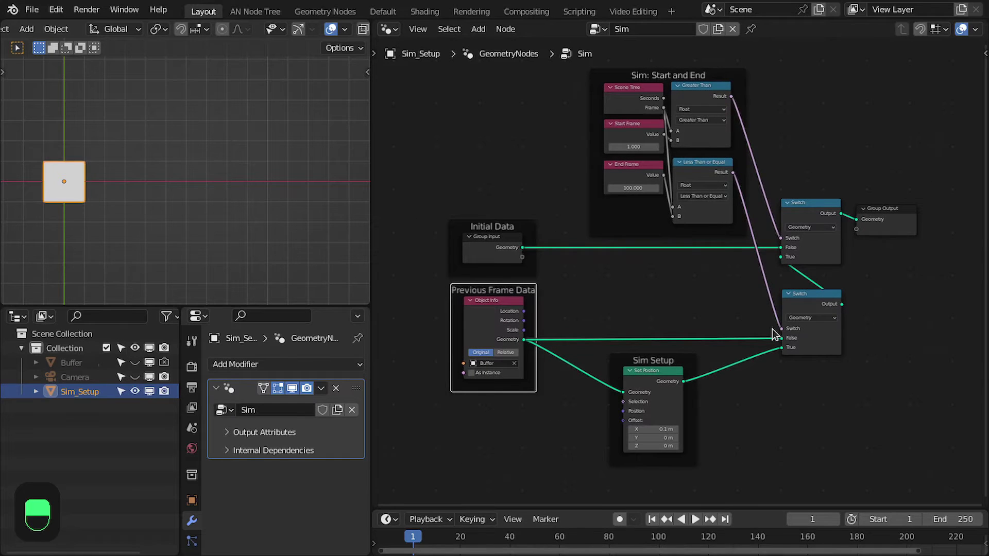
- Nudge the Sim: Start and End frame and move the Sim Setup frame right, closer to the lower Switch node
{"action": "left_click_drag", "start_coordinate": [735, 81], "coordinate": [727, 91]}
{"action": "scroll", "coordinate": [690, 273], "scroll_direction": "up", "scroll_amount": 1}
{"action": "middle_click_drag", "start_coordinate": [801, 302], "coordinate": [804, 292]}
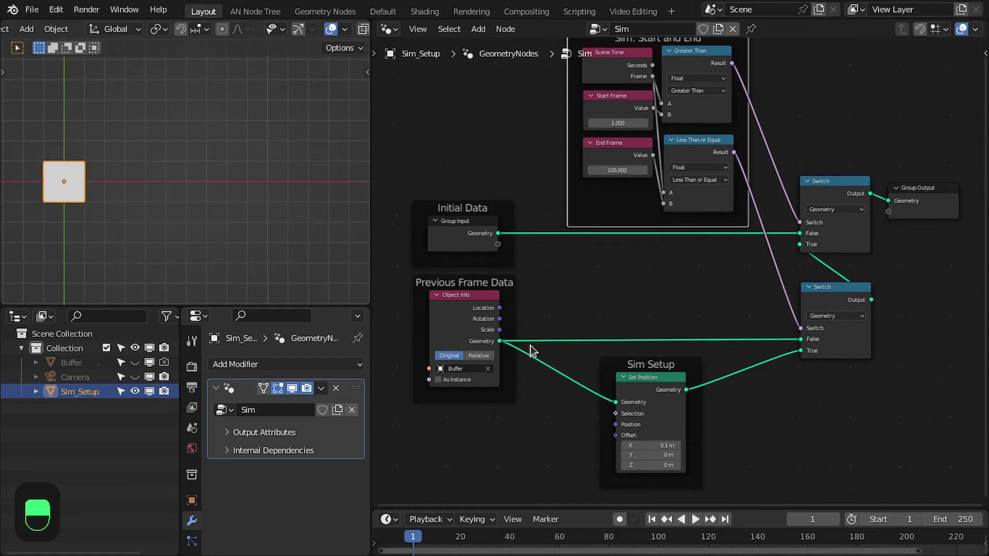
{"action": "scroll", "coordinate": [654, 316], "scroll_direction": "down", "scroll_amount": 1}
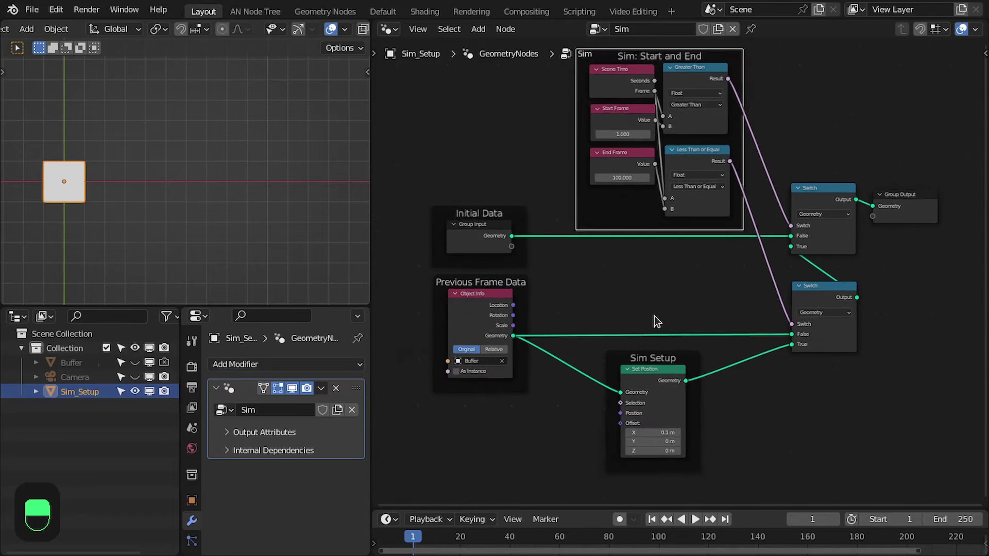
{"action": "scroll", "coordinate": [660, 317], "scroll_direction": "up", "scroll_amount": 4}
{"action": "middle_click_drag", "start_coordinate": [706, 344], "coordinate": [733, 215]}
{"action": "left_click_drag", "start_coordinate": [696, 242], "coordinate": [810, 243]}
{"action": "scroll", "coordinate": [755, 272], "scroll_direction": "down", "scroll_amount": 1}
{"action": "middle_click_drag", "start_coordinate": [679, 242], "coordinate": [691, 296]}
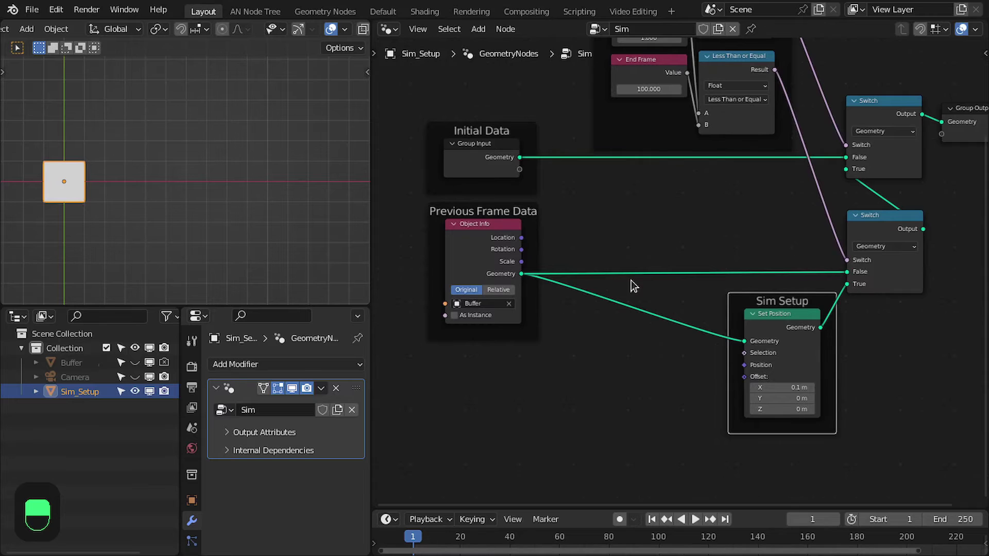
{"action": "middle_click_drag", "start_coordinate": [597, 265], "coordinate": [604, 279]}
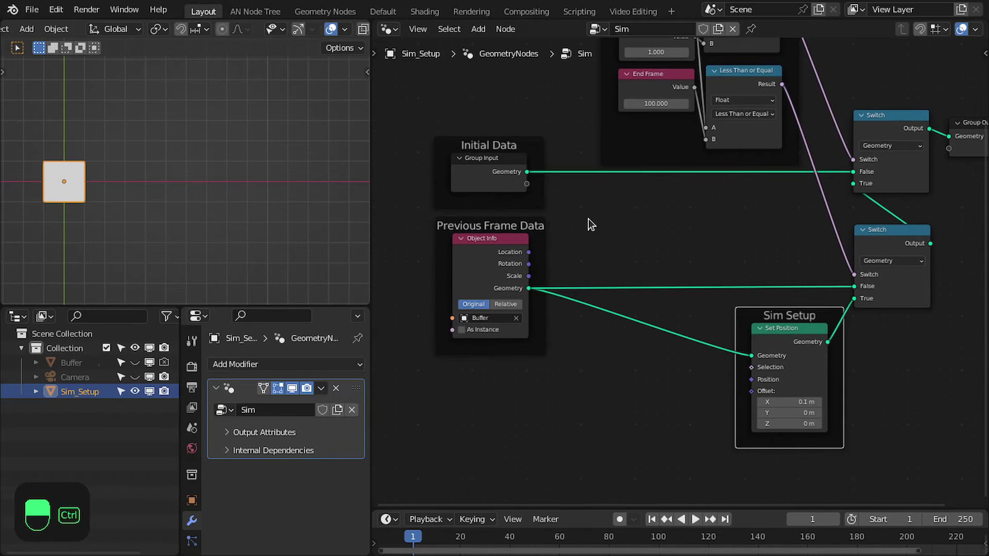
- Maximize the node editor and move the Initial Data frame far left of the Previous Frame Data frame
{"action": "key", "text": "ctrl+space"}
{"action": "scroll", "coordinate": [503, 242], "scroll_direction": "up", "scroll_amount": 4}
{"action": "left_click_drag", "start_coordinate": [510, 158], "coordinate": [95, 158]}
{"action": "scroll", "coordinate": [467, 178], "scroll_direction": "down", "scroll_amount": 2}
{"action": "scroll", "coordinate": [373, 183], "scroll_direction": "up", "scroll_amount": 2}
- Insert a Distribute Points on Faces node after Group Input inside the Initial Data frame
{"action": "key", "text": "shift+a"}
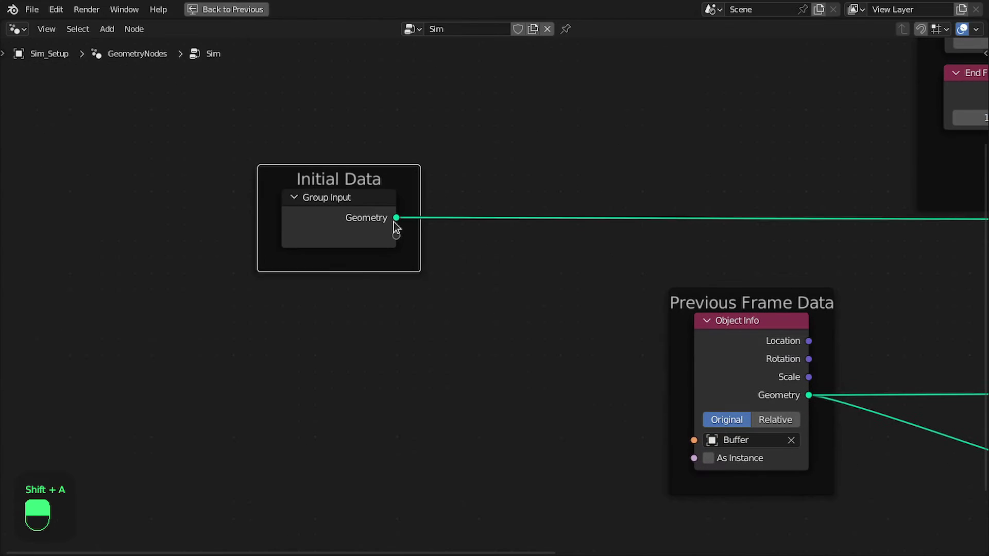
{"action": "type", "text": "distr"}
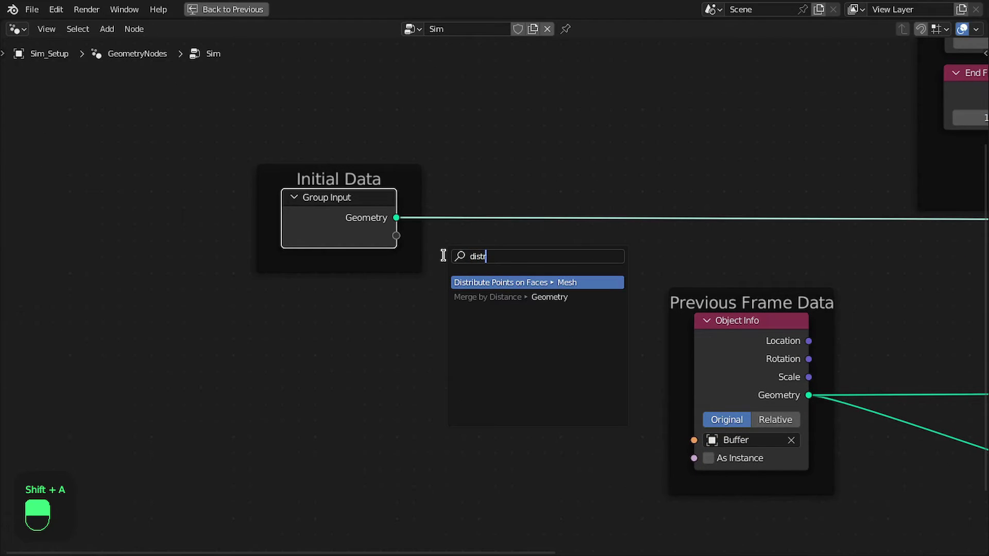
{"action": "key", "text": "Return"}
{"action": "left_click", "coordinate": [485, 210]}
{"action": "scroll", "coordinate": [342, 210], "scroll_direction": "down", "scroll_amount": 2}
{"action": "middle_click_drag", "start_coordinate": [284, 246], "coordinate": [404, 251]}
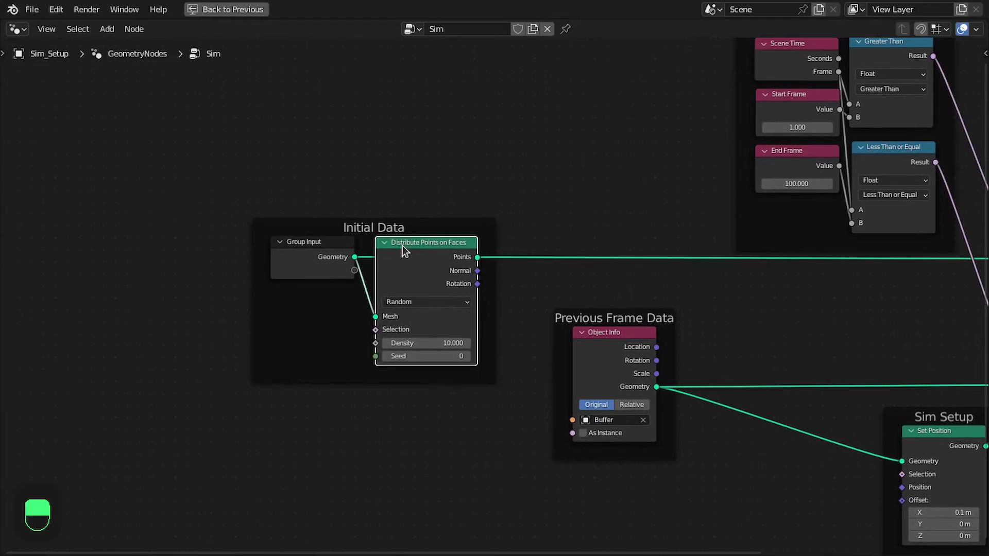
- Add a Points to Vertices node inside the Initial Data frame, fed by the Points output of Distribute Points on Faces
{"action": "left_click_drag", "start_coordinate": [407, 225], "coordinate": [328, 218]}
{"action": "scroll", "coordinate": [387, 245], "scroll_direction": "up", "scroll_amount": 1}
{"action": "left_click_drag", "start_coordinate": [388, 245], "coordinate": [422, 243]}
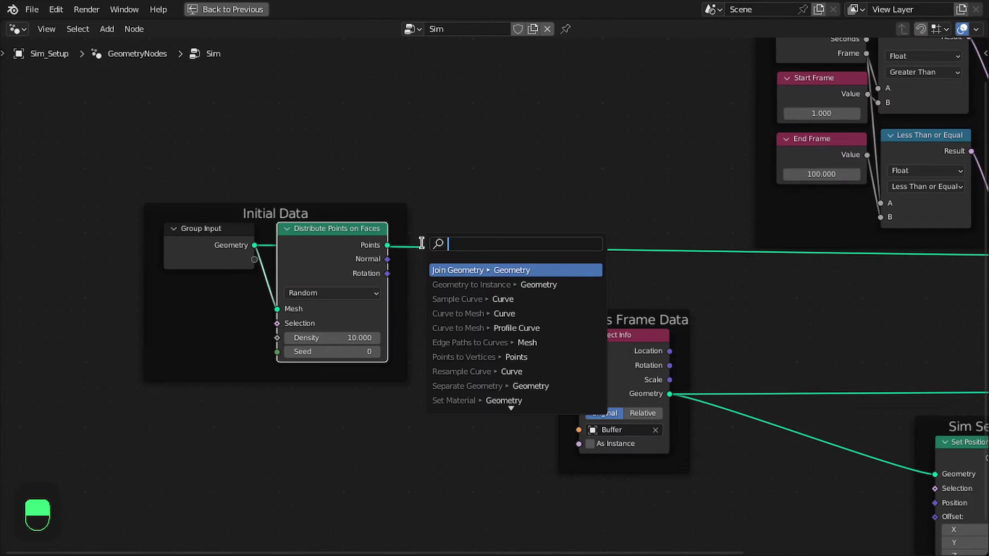
{"action": "type", "text": "point"}
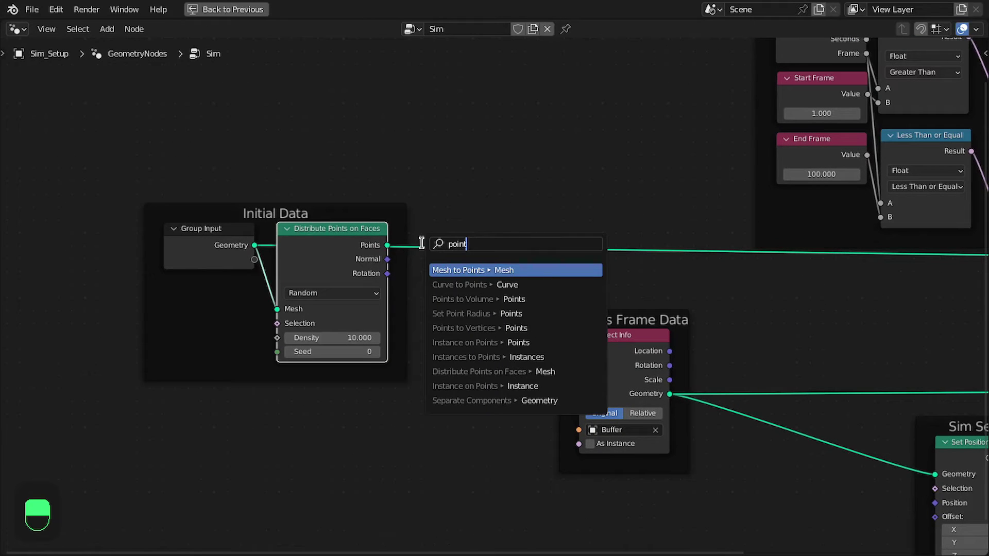
{"action": "key", "text": "Down"}
{"action": "key", "text": "Down"}
{"action": "key", "text": "Down"}
{"action": "key", "text": "Down"}
{"action": "key", "text": "Return"}
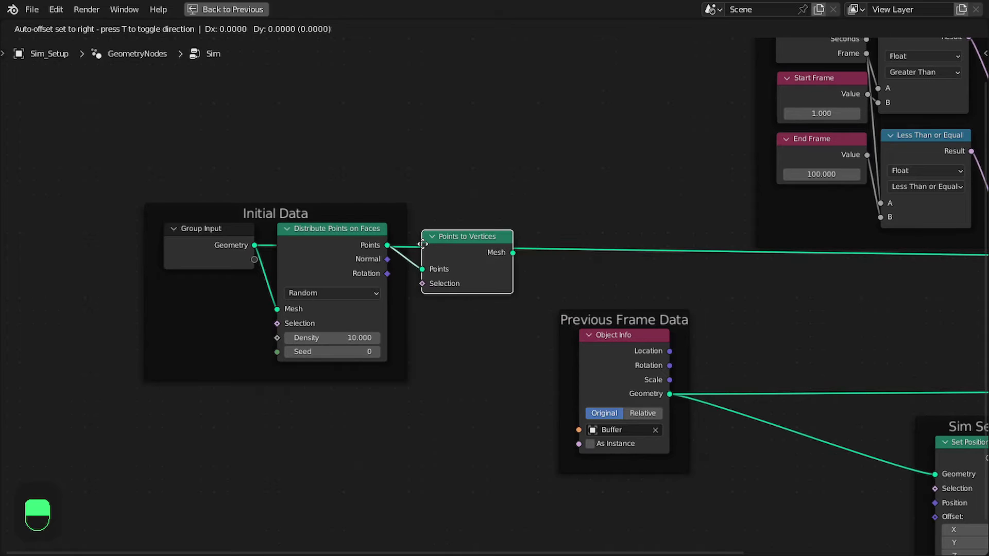
{"action": "left_click", "coordinate": [452, 251]}
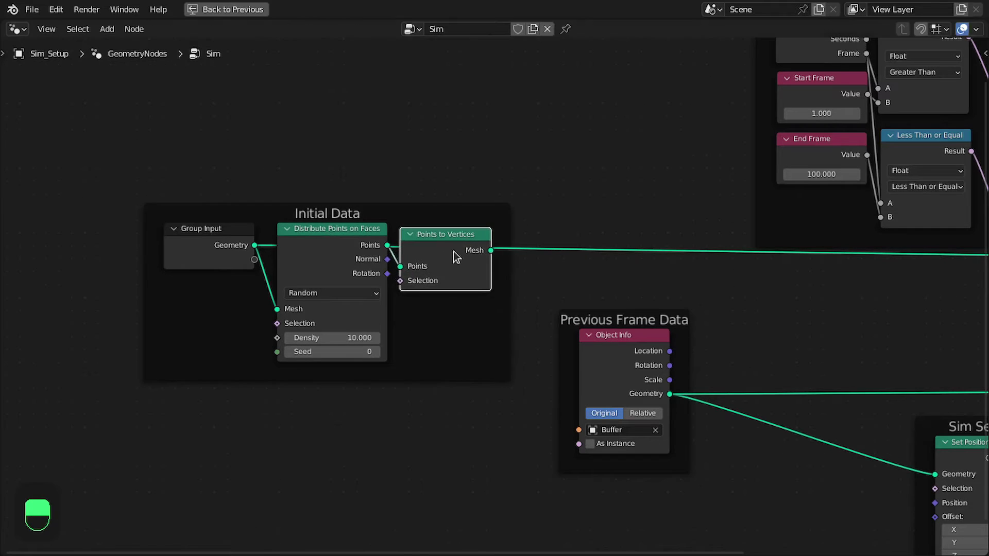
- Shift the Initial Data frame further left, restore the full layout and play the animation to about frame 20
{"action": "key", "text": "Home"}
{"action": "left_click_drag", "start_coordinate": [359, 243], "coordinate": [808, 248]}
{"action": "key", "text": "ctrl+space"}
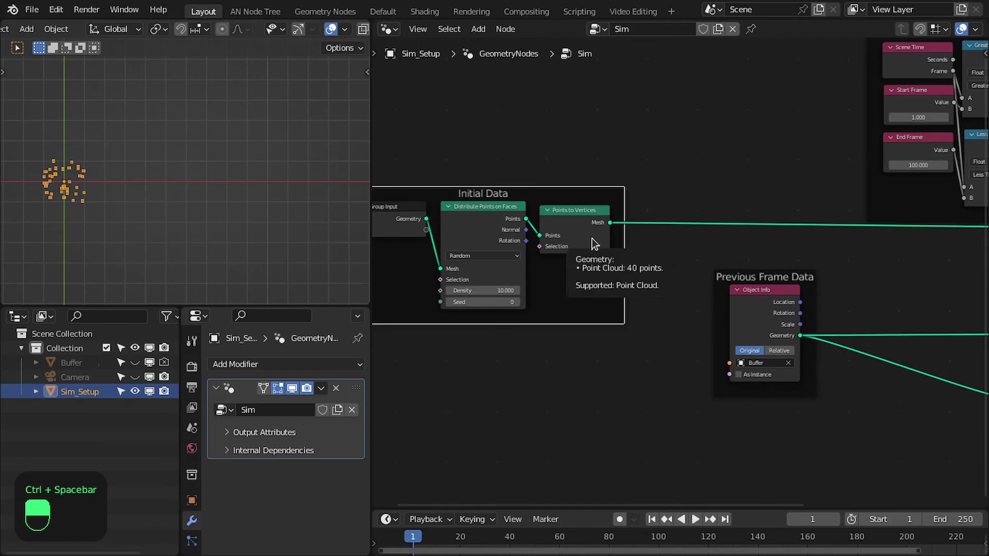
{"action": "scroll", "coordinate": [591, 239], "scroll_direction": "right", "scroll_amount": 5}
{"action": "key", "text": "space"}
{"action": "key", "text": "space"}
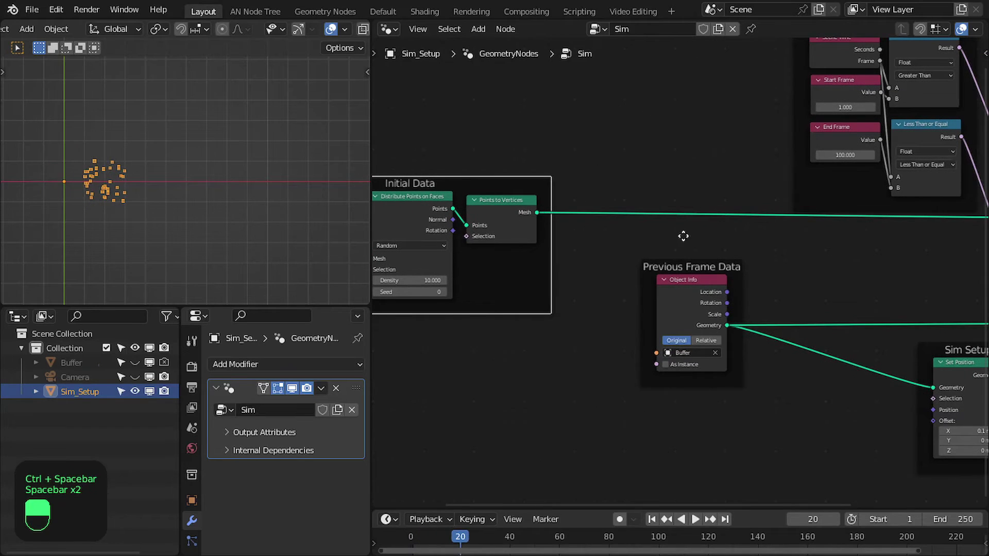
- Insert a Store Named Attribute node after Points to Vertices inside the Initial Data frame
{"action": "middle_click_drag", "start_coordinate": [682, 236], "coordinate": [771, 246]}
{"action": "scroll", "coordinate": [771, 247], "scroll_direction": "up", "scroll_amount": 3}
{"action": "middle_click_drag", "start_coordinate": [616, 230], "coordinate": [731, 256]}
{"action": "scroll", "coordinate": [731, 256], "scroll_direction": "up", "scroll_amount": 1}
{"action": "middle_click_drag", "start_coordinate": [634, 247], "coordinate": [700, 263]}
{"action": "scroll", "coordinate": [714, 251], "scroll_direction": "down", "scroll_amount": 1}
{"action": "key", "text": "ctrl+space"}
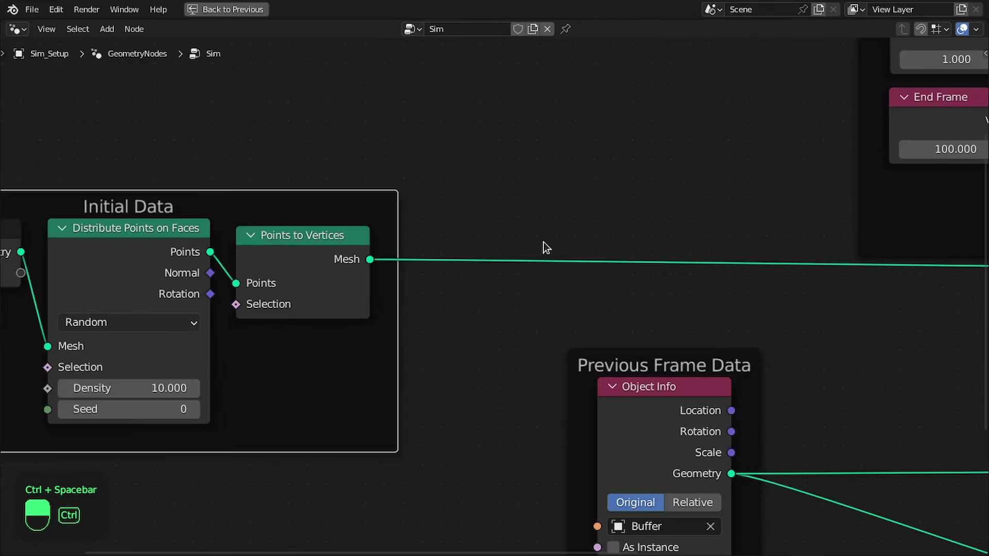
{"action": "scroll", "coordinate": [543, 247], "scroll_direction": "down", "scroll_amount": 2}
{"action": "scroll", "coordinate": [464, 256], "scroll_direction": "up", "scroll_amount": 2}
{"action": "scroll", "coordinate": [464, 256], "scroll_direction": "up", "scroll_amount": 2}
{"action": "key", "text": "shift+a"}
{"action": "mouse_move", "coordinate": [492, 237]}
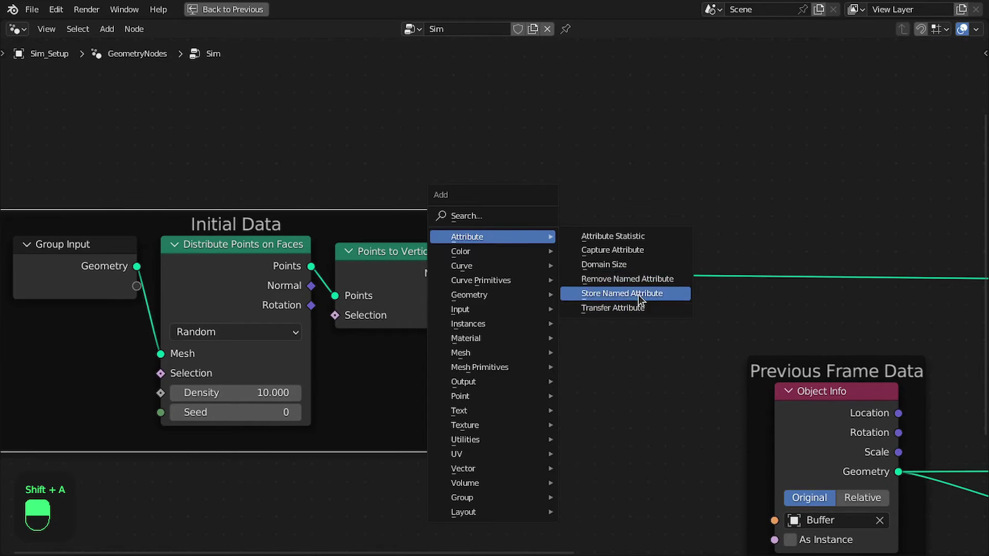
{"action": "left_click", "coordinate": [618, 293]}
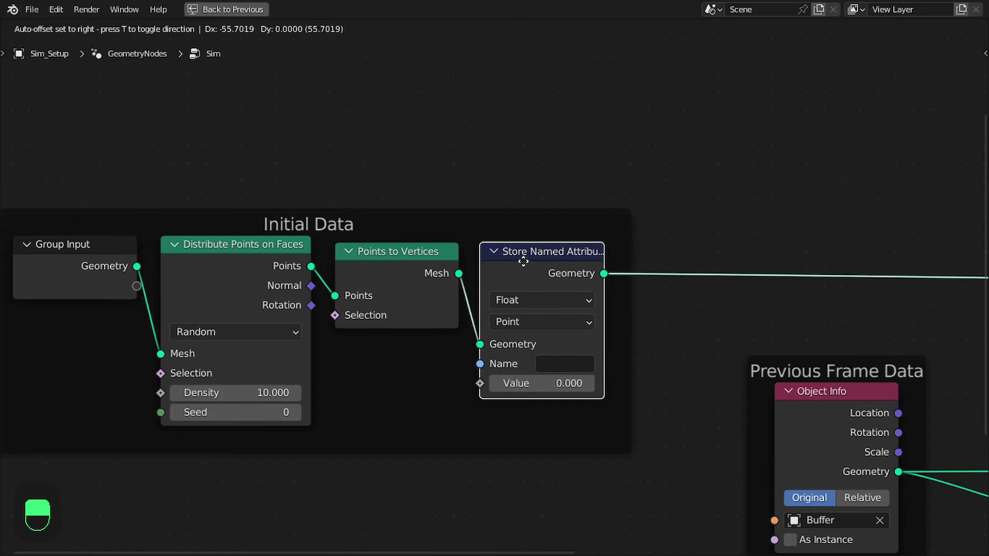
{"action": "left_click", "coordinate": [530, 261]}
- Set the Store Named Attribute node to Boolean, name the attribute "top" and enable its value
{"action": "scroll", "coordinate": [507, 288], "scroll_direction": "down", "scroll_amount": 1}
{"action": "scroll", "coordinate": [550, 285], "scroll_direction": "up", "scroll_amount": 1}
{"action": "middle_click_drag", "start_coordinate": [559, 323], "coordinate": [588, 306]}
{"action": "left_click", "coordinate": [532, 256]}
{"action": "left_click", "coordinate": [541, 371]}
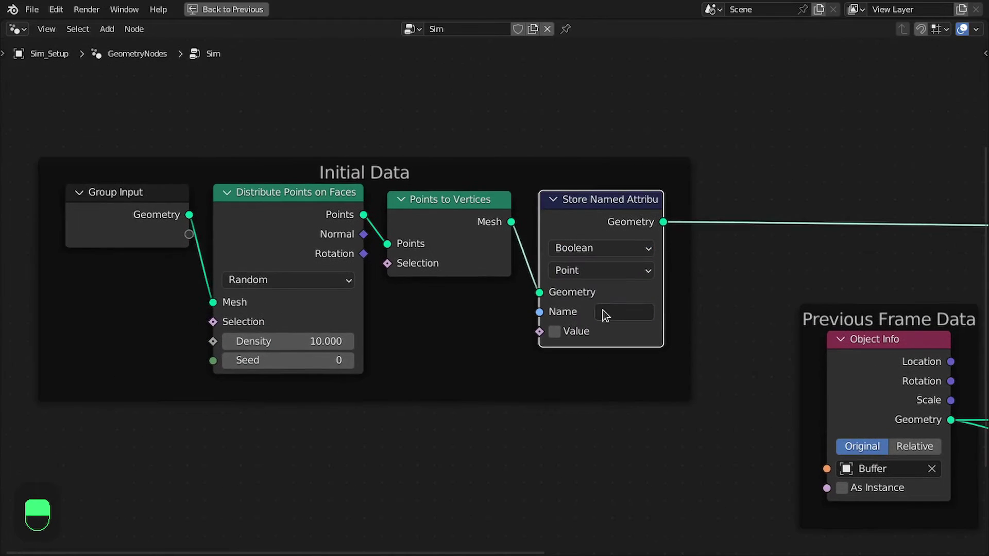
{"action": "left_click", "coordinate": [603, 310]}
{"action": "type", "text": "top"}
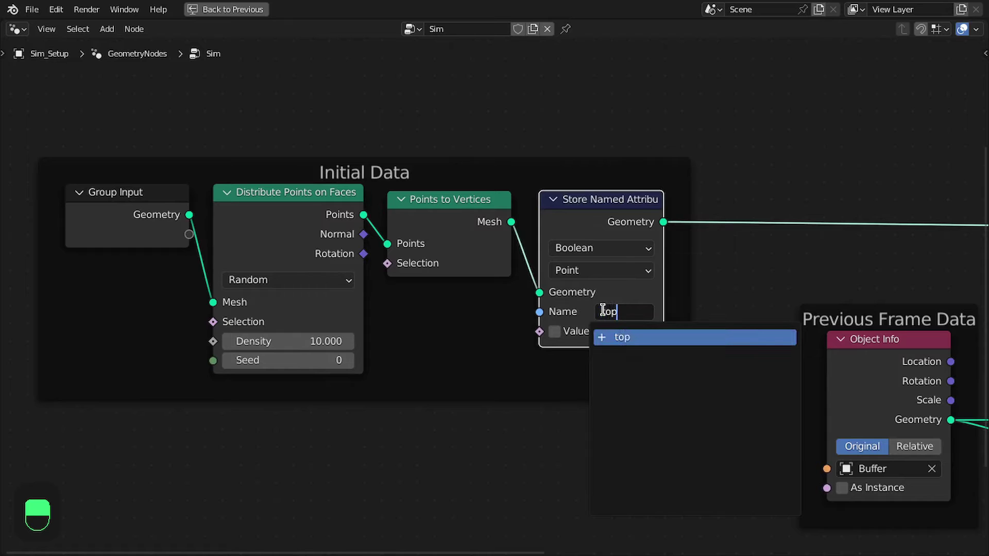
{"action": "key", "text": "Return"}
{"action": "left_click", "coordinate": [555, 332]}
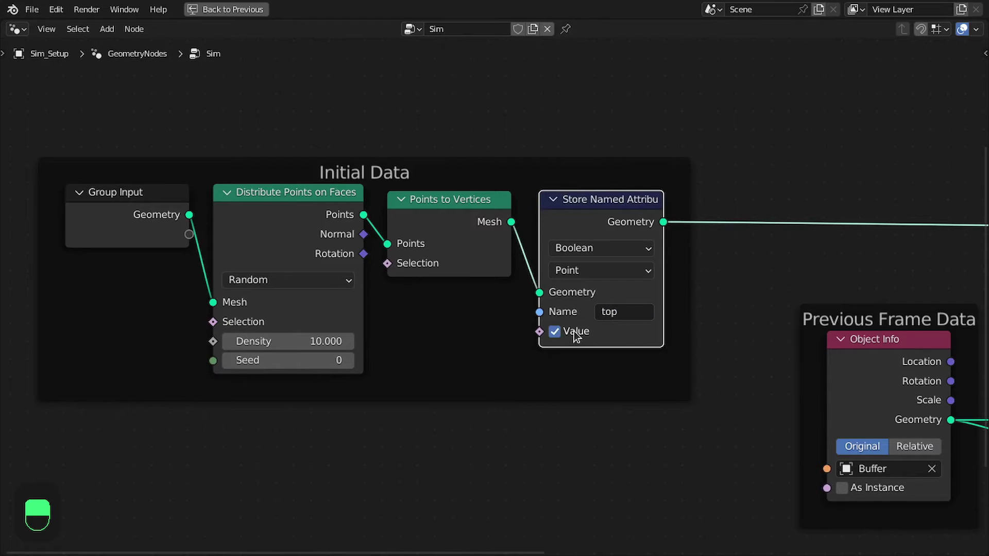
- Move the Initial Data frame right so it sits close to the Previous Frame Data frame
{"action": "scroll", "coordinate": [610, 317], "scroll_direction": "down", "scroll_amount": 2}
{"action": "middle_click_drag", "start_coordinate": [621, 304], "coordinate": [555, 256]}
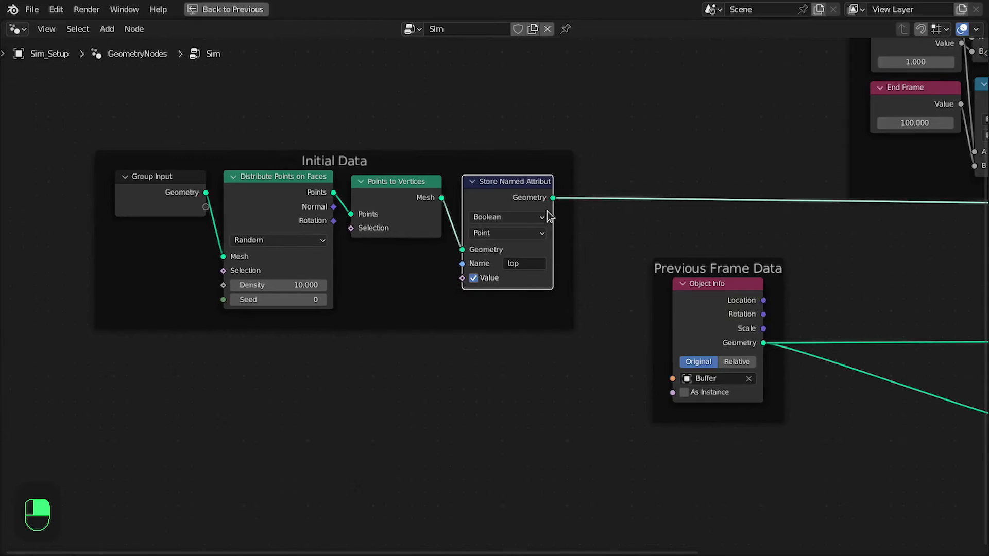
{"action": "scroll", "coordinate": [576, 169], "scroll_direction": "down", "scroll_amount": 2}
{"action": "middle_click_drag", "start_coordinate": [544, 201], "coordinate": [369, 185]}
{"action": "mouse_move", "coordinate": [366, 185]}
{"action": "left_mouse_down"}
{"action": "mouse_move", "coordinate": [367, 200]}
{"action": "mouse_move", "coordinate": [373, 191]}
{"action": "left_mouse_up"}
{"action": "scroll", "coordinate": [535, 216], "scroll_direction": "up", "scroll_amount": 1}
{"action": "middle_click_drag", "start_coordinate": [442, 201], "coordinate": [570, 200]}
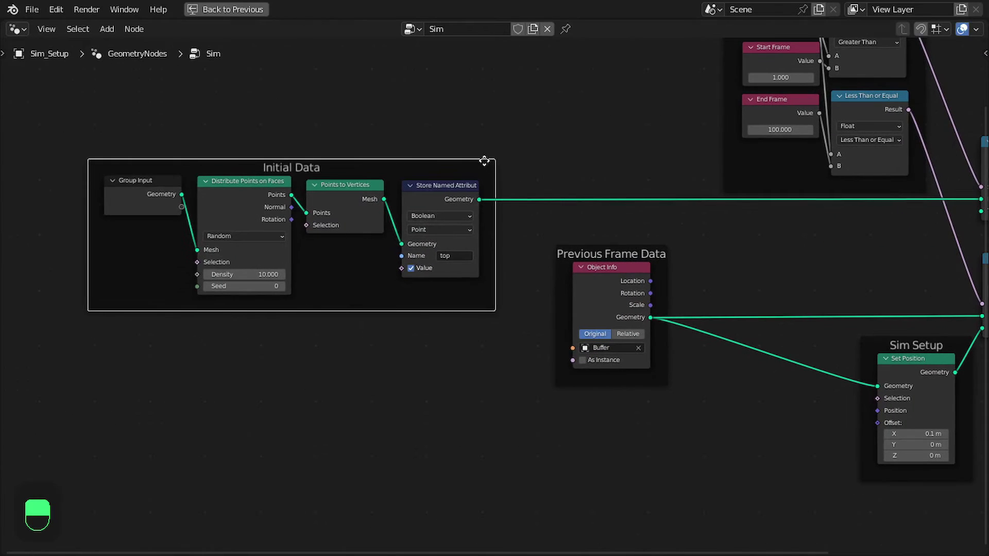
{"action": "left_click_drag", "start_coordinate": [484, 160], "coordinate": [534, 163]}
{"action": "middle_click_drag", "start_coordinate": [683, 202], "coordinate": [549, 183]}
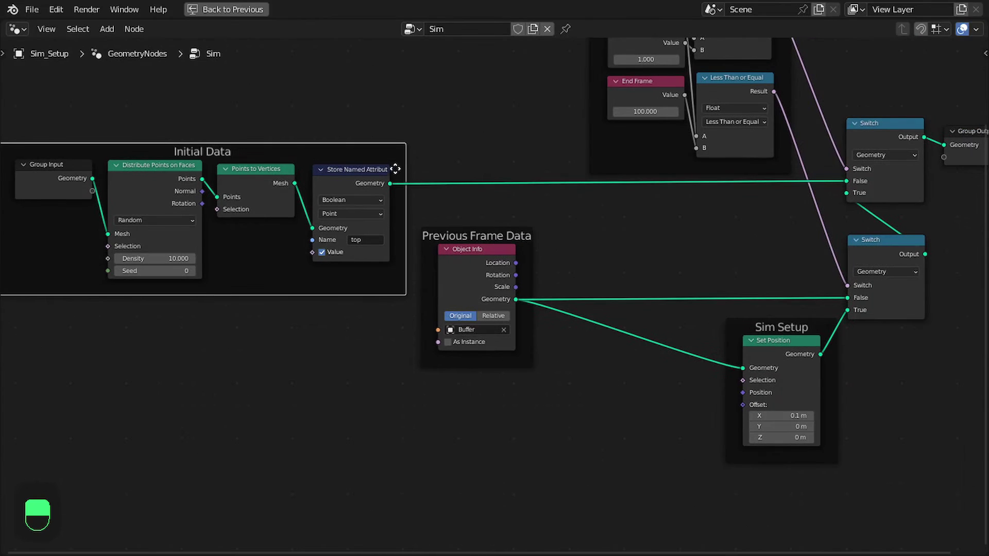
{"action": "left_click_drag", "start_coordinate": [395, 169], "coordinate": [386, 168]}
- Replace the Set Position node in the Sim Setup frame with an Extrude Mesh node fed by the Object Info geometry
{"action": "key", "text": "ctrl+space"}
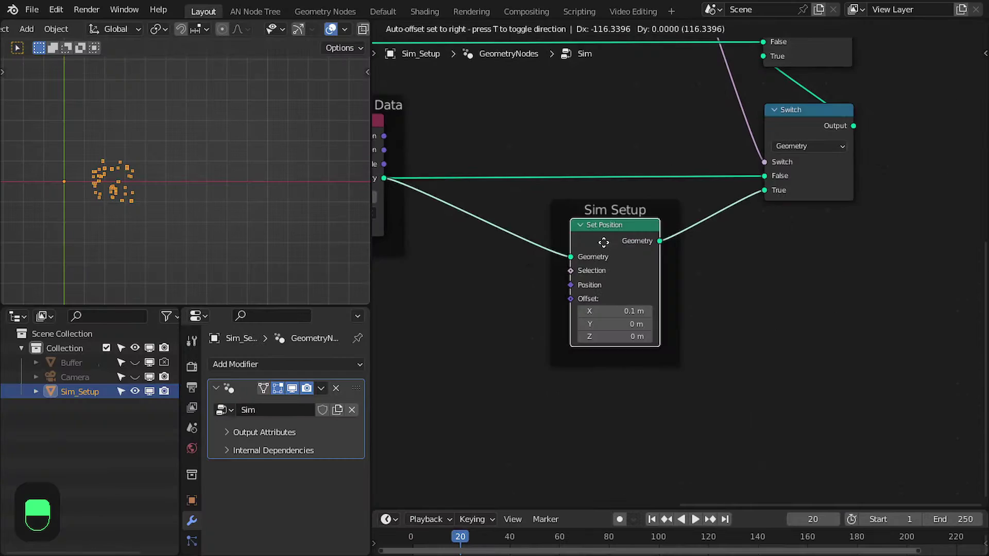
{"action": "left_click_drag", "start_coordinate": [604, 243], "coordinate": [602, 242]}
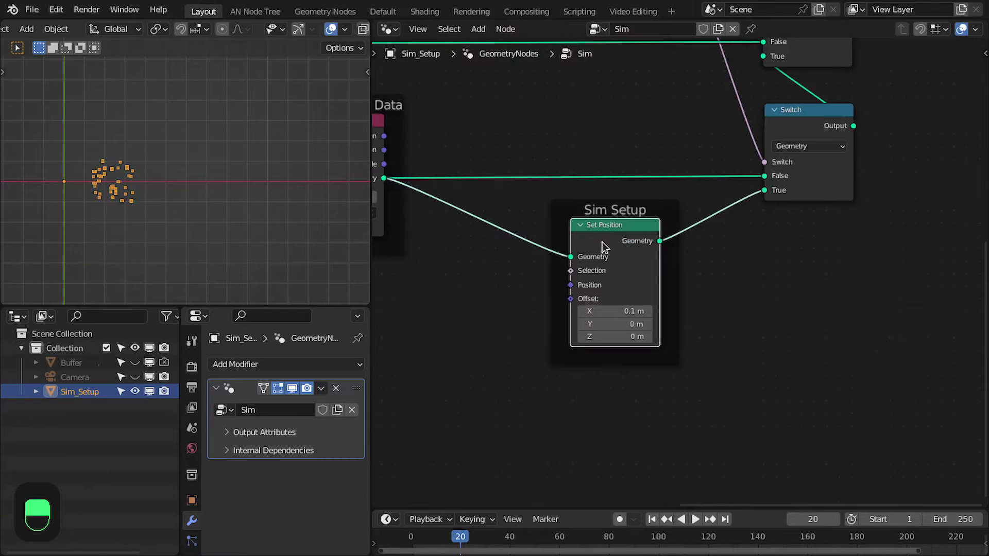
{"action": "key", "text": "x"}
{"action": "key", "text": "shift+a"}
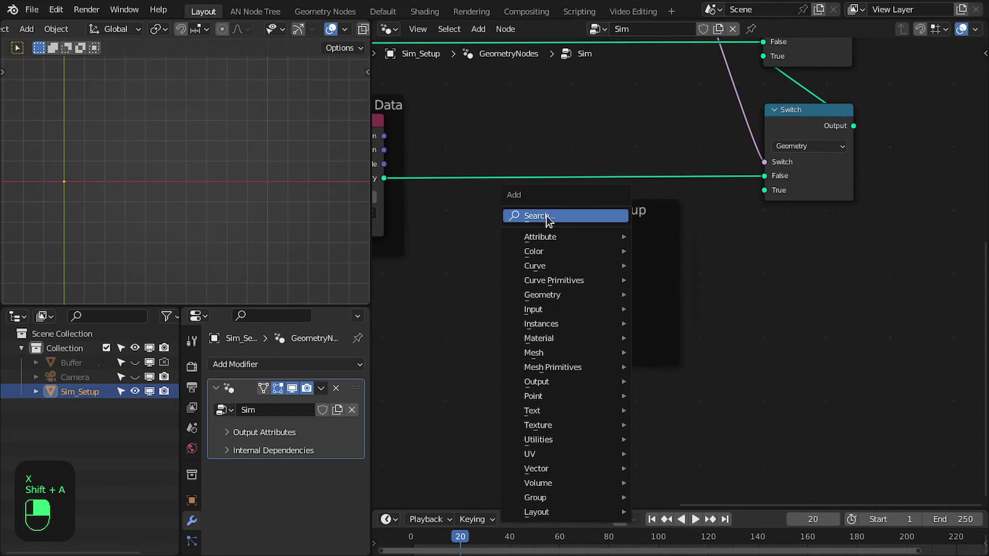
{"action": "left_click", "coordinate": [547, 219]}
{"action": "type", "text": "extr"}
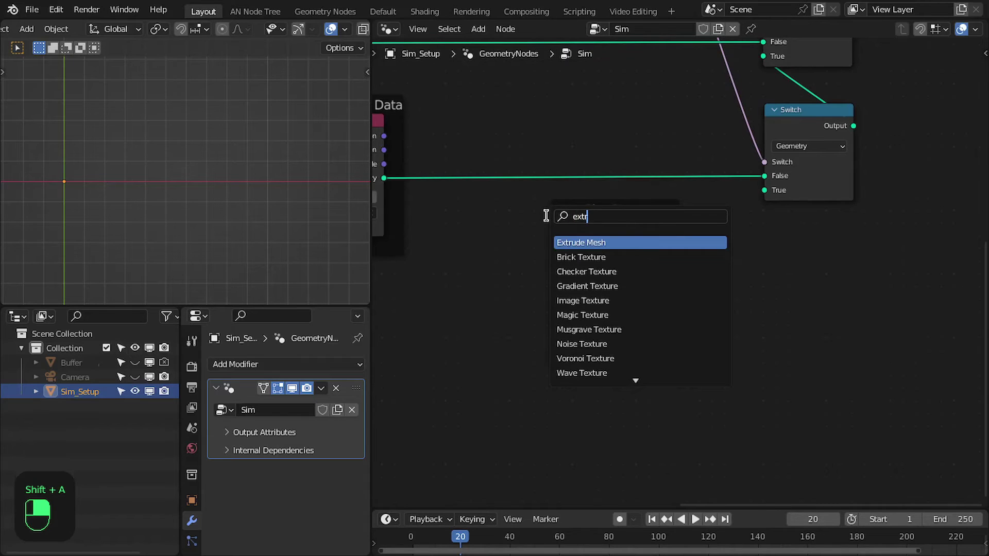
{"action": "key", "text": "Return"}
{"action": "left_click_drag", "start_coordinate": [489, 194], "coordinate": [690, 318]}
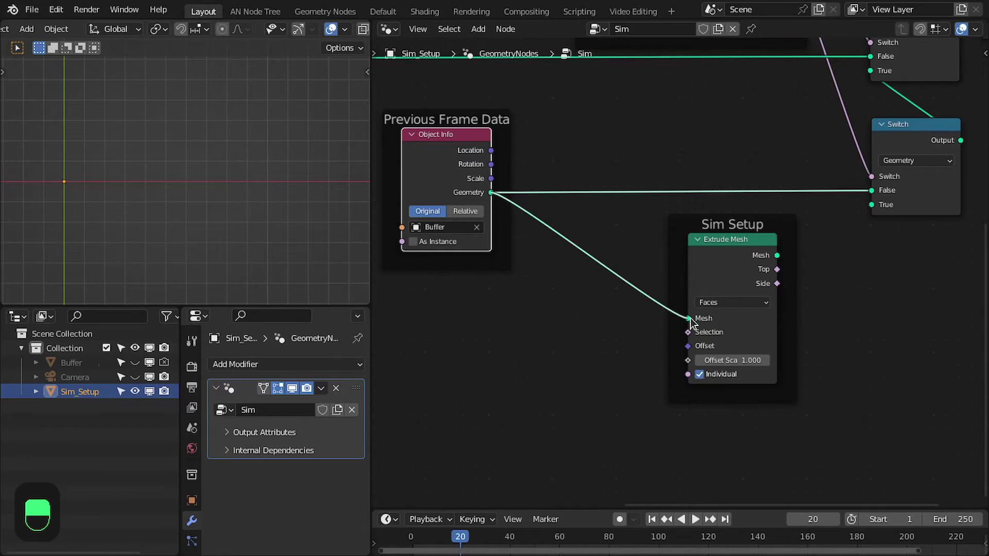
- Set Extrude Mesh to Vertices and connect its Mesh output to the True input of the lower Switch node
{"action": "left_click", "coordinate": [689, 301]}
{"action": "left_click", "coordinate": [692, 315]}
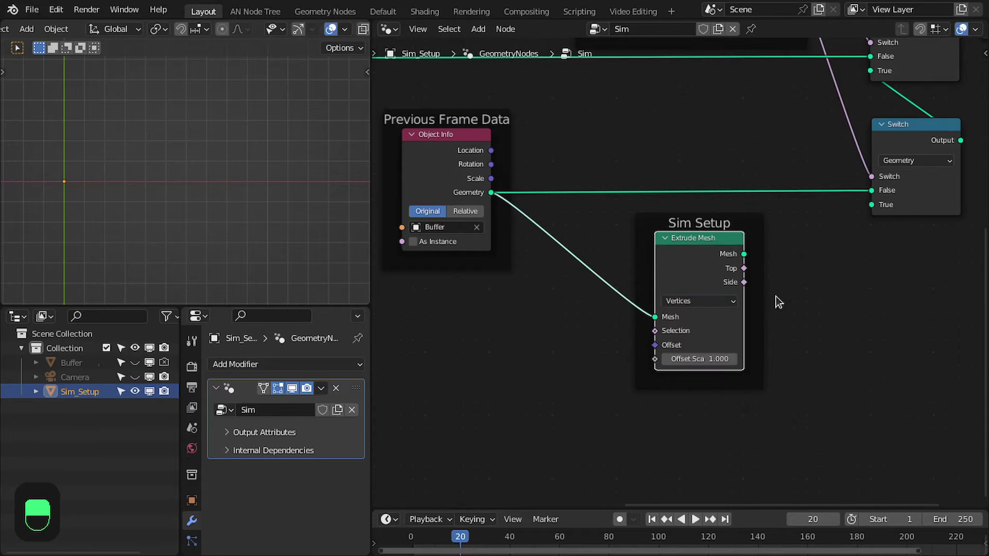
{"action": "scroll", "coordinate": [646, 296], "scroll_direction": "up", "scroll_amount": 3}
{"action": "middle_click_drag", "start_coordinate": [762, 297], "coordinate": [667, 246]}
{"action": "left_click_drag", "start_coordinate": [651, 226], "coordinate": [814, 164]}
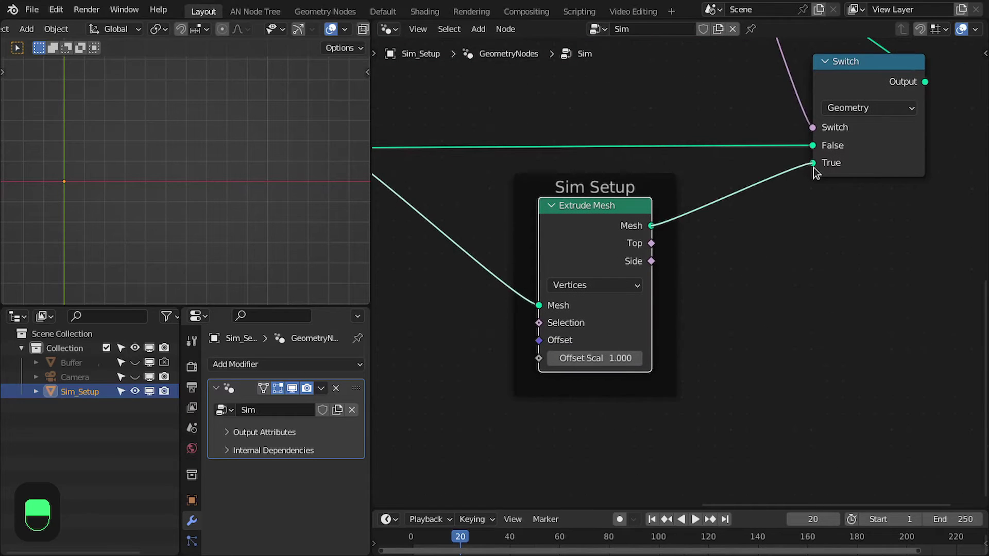
{"action": "scroll", "coordinate": [741, 219], "scroll_direction": "down", "scroll_amount": 2}
{"action": "middle_click_drag", "start_coordinate": [740, 219], "coordinate": [800, 227]}
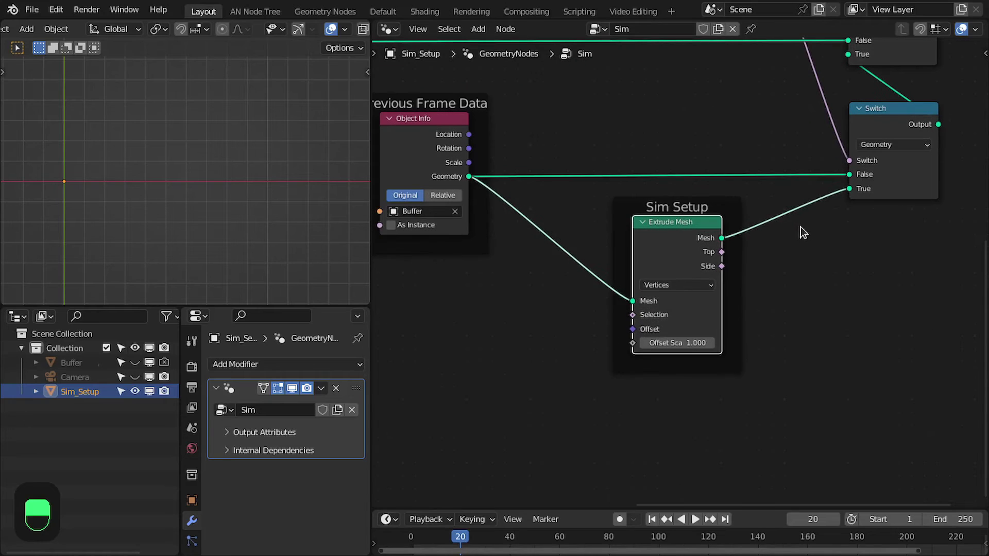
- Step through the first few frames of the extrusion from frame 1, and rewind to the start
{"action": "key", "text": "shift+Left"}
{"action": "key", "text": "Right"}
{"action": "key", "text": "Right"}
{"action": "key", "text": "Right"}
{"action": "key", "text": "Right"}
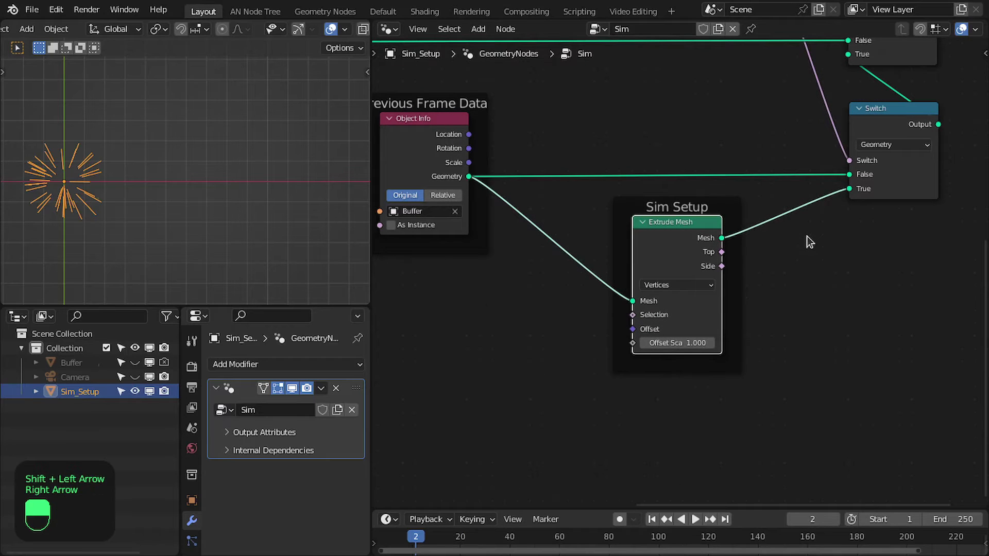
{"action": "key", "text": "shift+Left"}
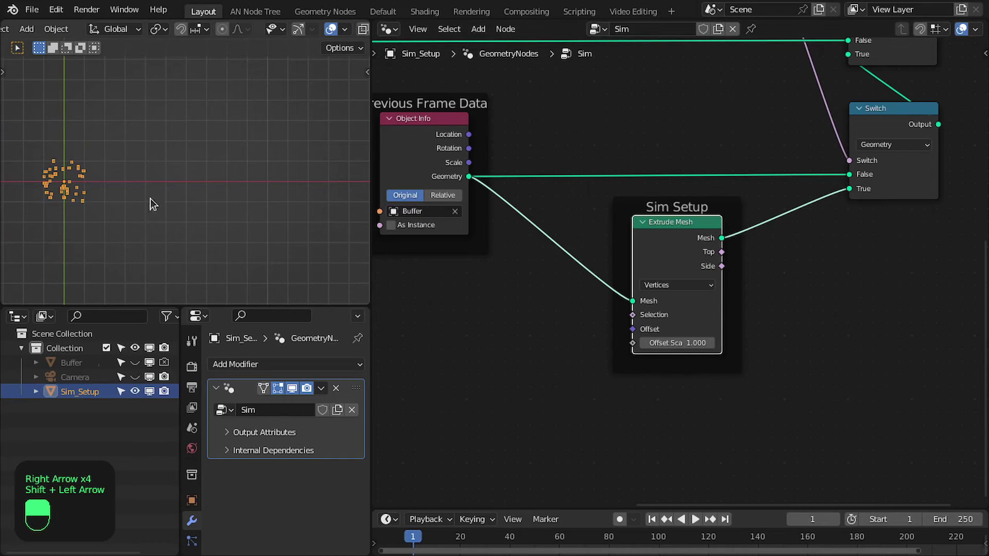
{"action": "scroll", "coordinate": [731, 244], "scroll_direction": "up", "scroll_amount": 2}
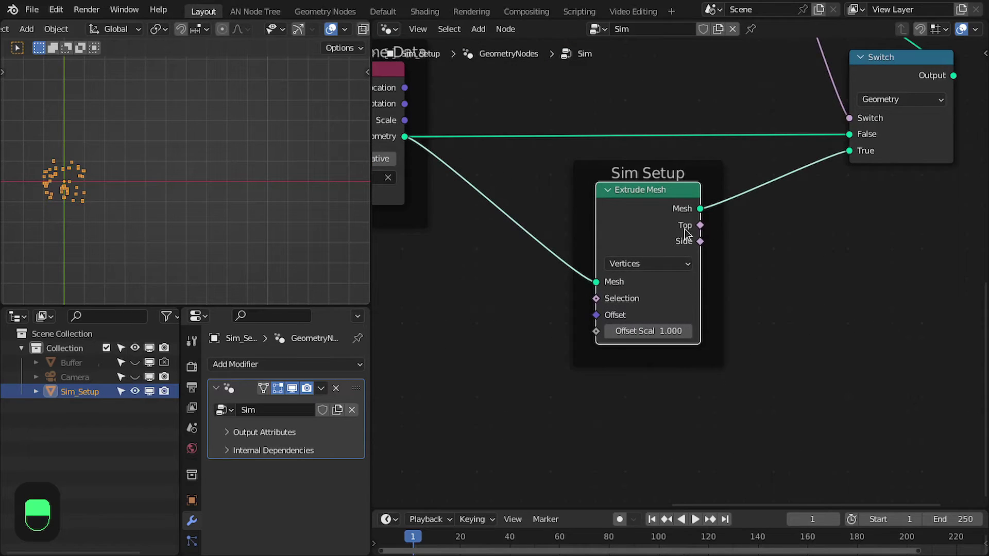
{"action": "middle_click_drag", "start_coordinate": [679, 229], "coordinate": [764, 242]}
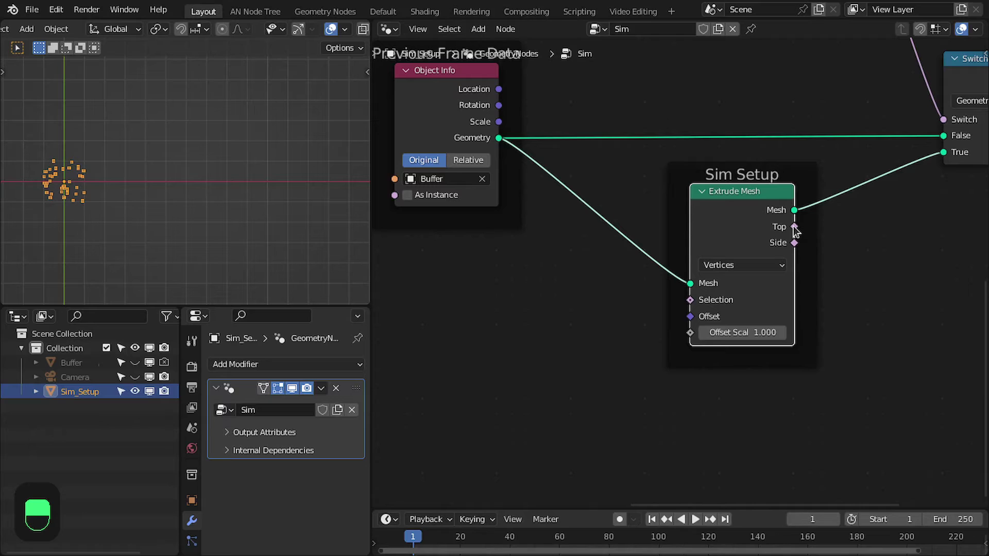
{"action": "mouse_move", "coordinate": [795, 230]}
{"action": "middle_click_drag", "start_coordinate": [721, 207], "coordinate": [732, 204]}
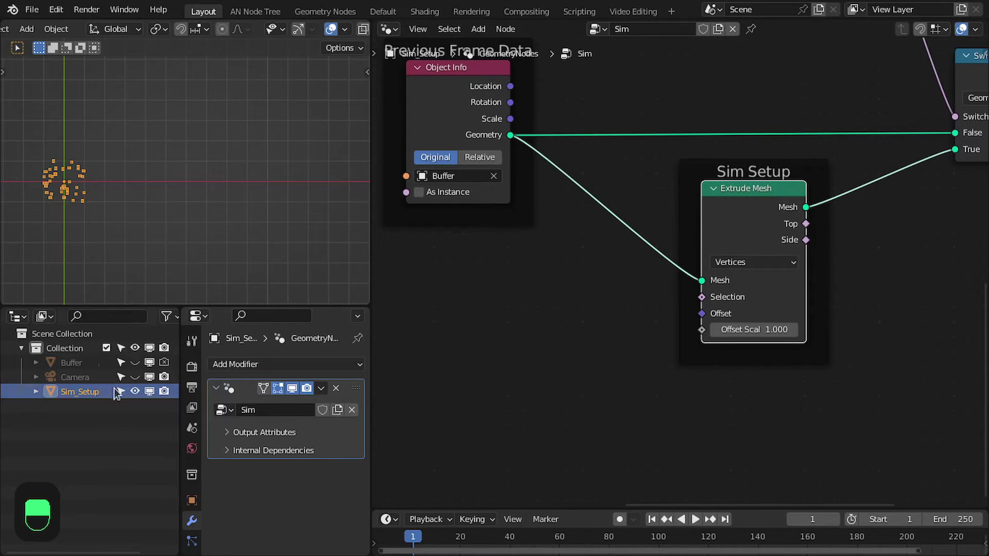
- Split the node editor area horizontally and show the Spreadsheet for Sim_Setup in the lower half
{"action": "left_click_drag", "start_coordinate": [376, 501], "coordinate": [377, 278]}
{"action": "left_click", "coordinate": [387, 287]}
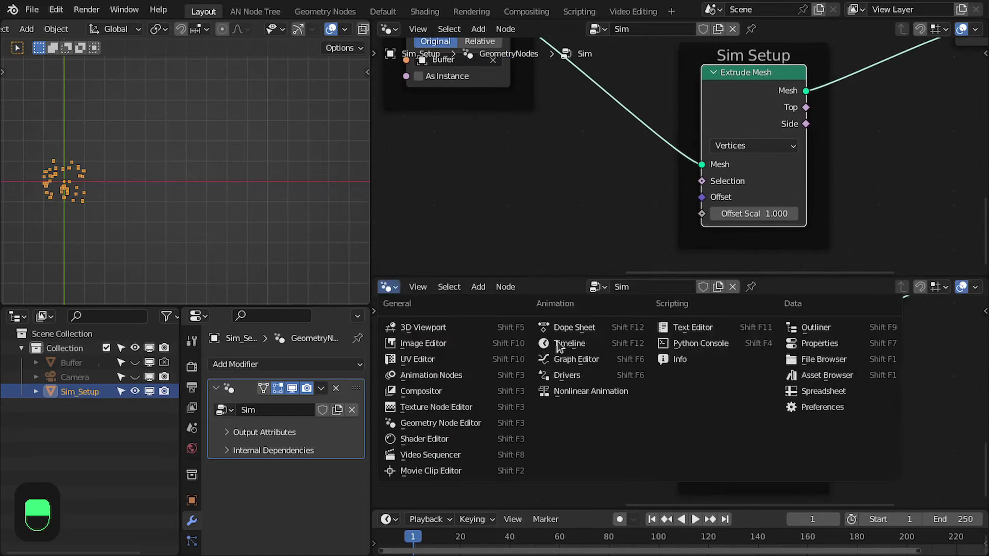
{"action": "left_click", "coordinate": [814, 390]}
{"action": "scroll", "coordinate": [786, 221], "scroll_direction": "down", "scroll_amount": 5}
{"action": "middle_click_drag", "start_coordinate": [786, 221], "coordinate": [659, 240]}
{"action": "scroll", "coordinate": [587, 194], "scroll_direction": "up", "scroll_amount": 2}
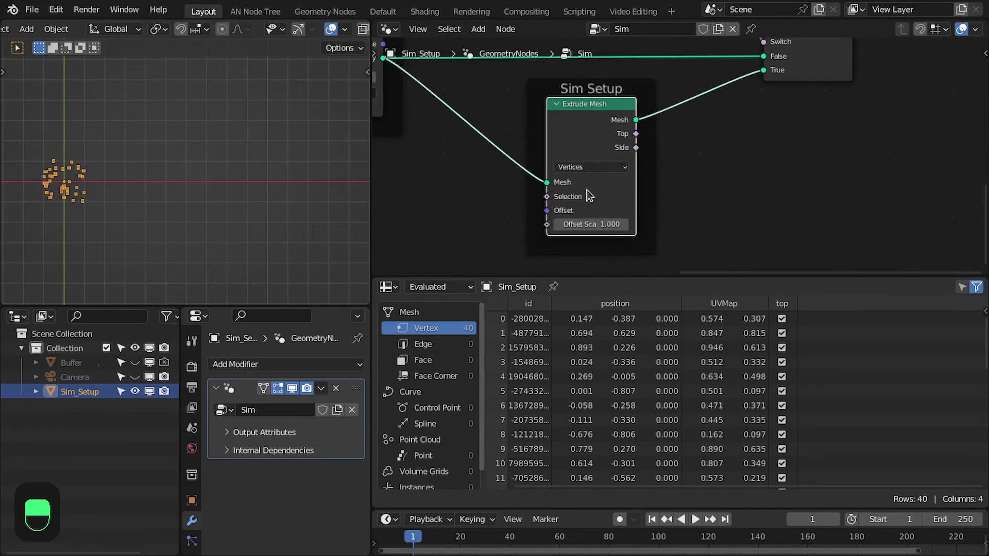
- Reduce the Distribute Points on Faces density to 1, and further to 0.1
{"action": "scroll", "coordinate": [520, 170], "scroll_direction": "down", "scroll_amount": 6}
{"action": "middle_click_drag", "start_coordinate": [454, 150], "coordinate": [574, 132]}
{"action": "scroll", "coordinate": [540, 184], "scroll_direction": "up", "scroll_amount": 2}
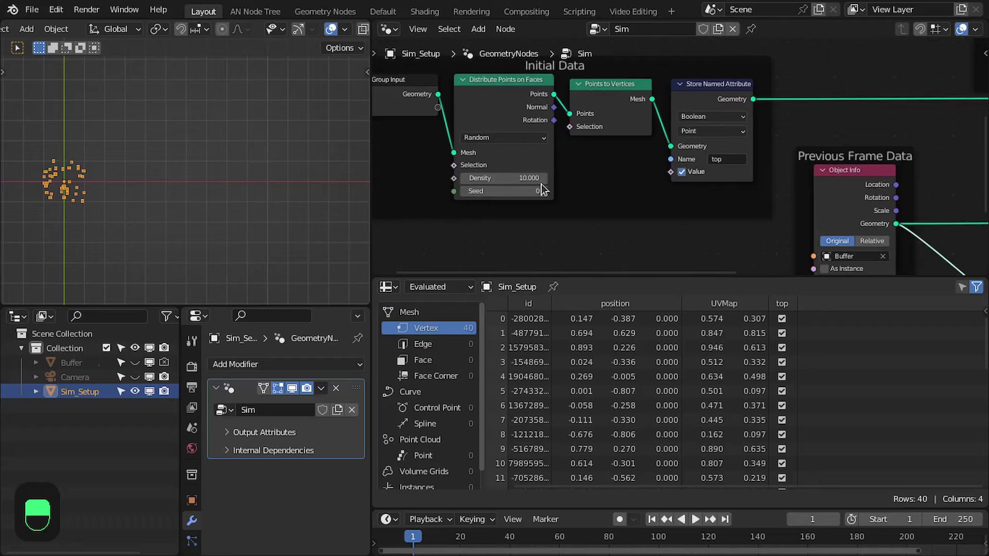
{"action": "left_click", "coordinate": [512, 177]}
{"action": "type", "text": "1"}
{"action": "key", "text": "Return"}
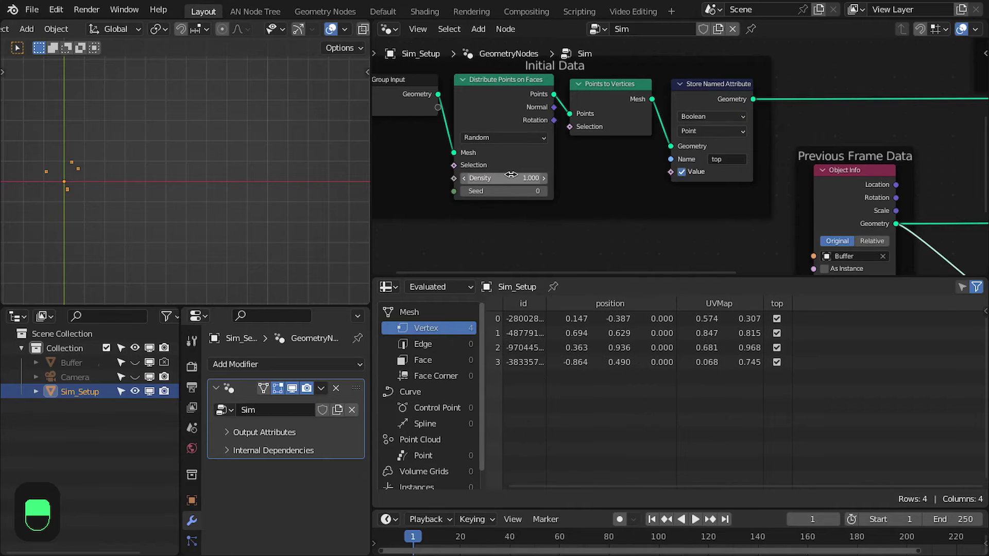
{"action": "left_click", "coordinate": [510, 174]}
{"action": "type", "text": "0.1"}
{"action": "key", "text": "Return"}
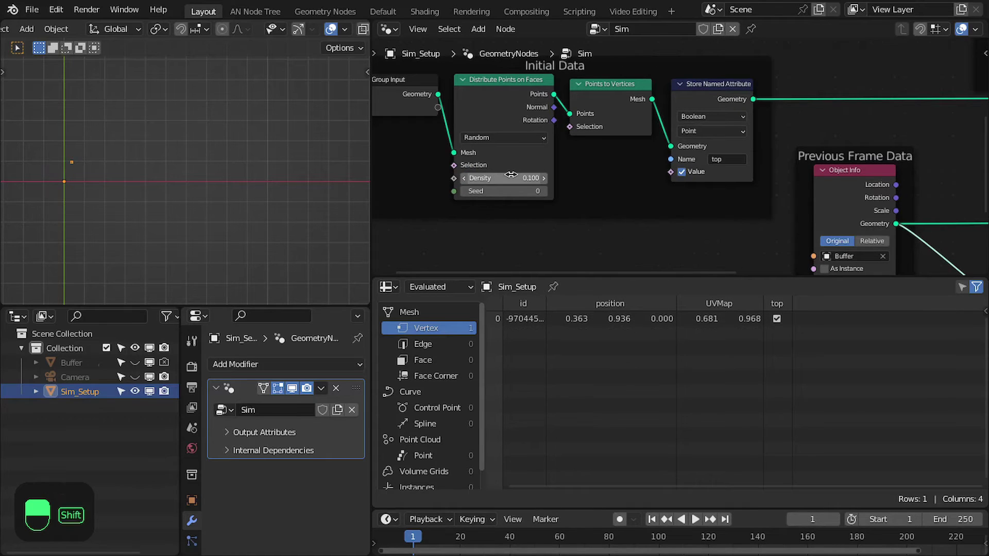
- Step the extrusion from frame 1 to frame 5 while examining the vertex spreadsheet, and close the spreadsheet area
{"action": "key", "text": "shift+Left"}
{"action": "scroll", "coordinate": [638, 186], "scroll_direction": "down", "scroll_amount": 2}
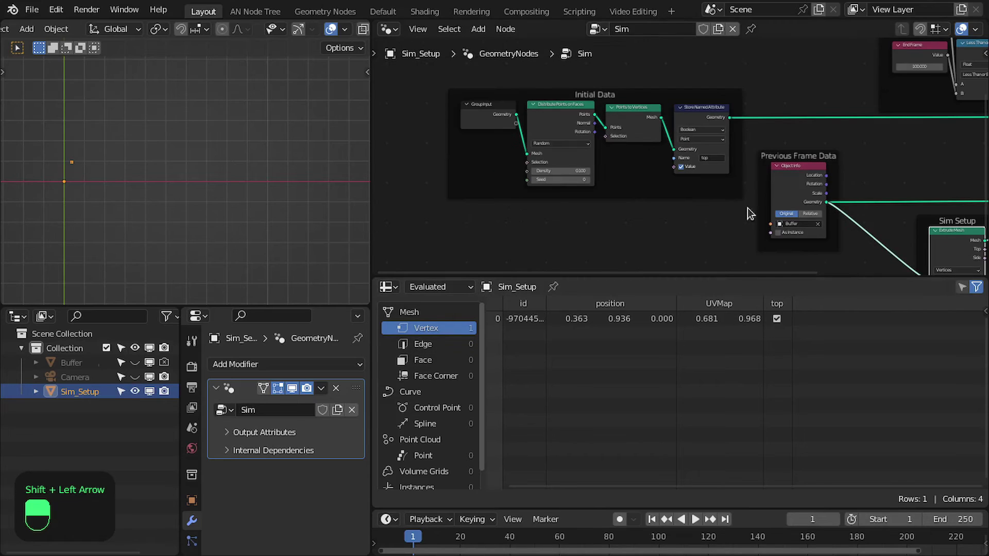
{"action": "middle_click_drag", "start_coordinate": [911, 273], "coordinate": [704, 197]}
{"action": "scroll", "coordinate": [569, 168], "scroll_direction": "up", "scroll_amount": 3}
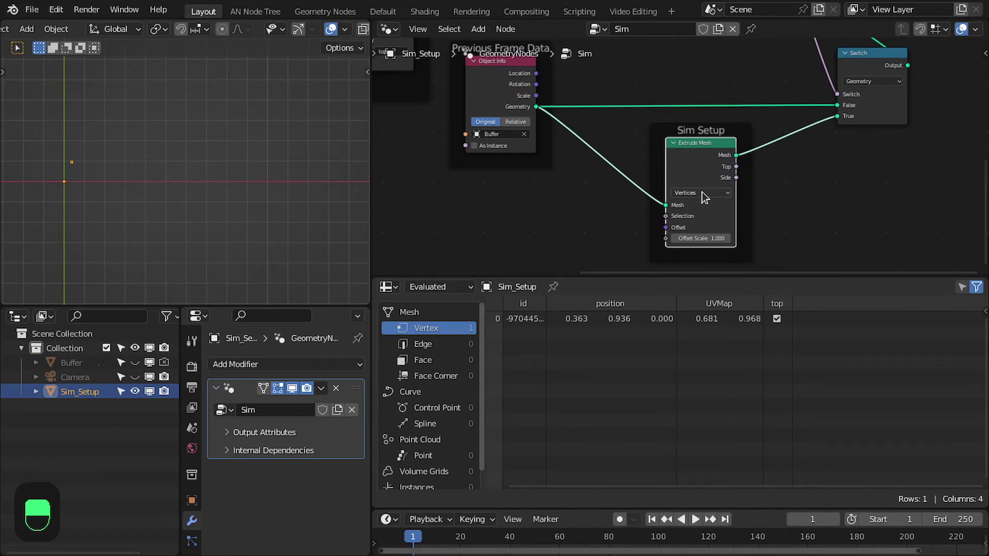
{"action": "key", "text": "Right"}
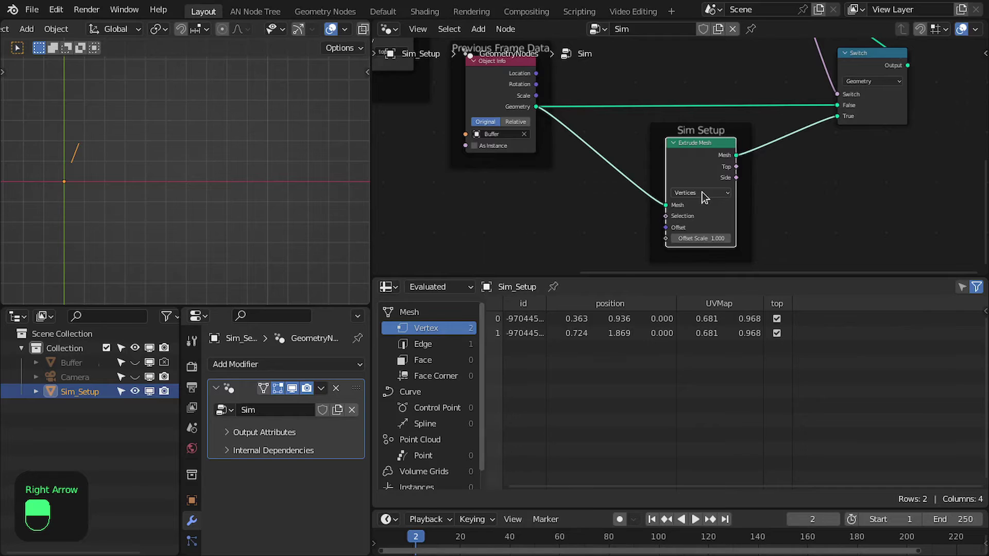
{"action": "key", "text": "Right"}
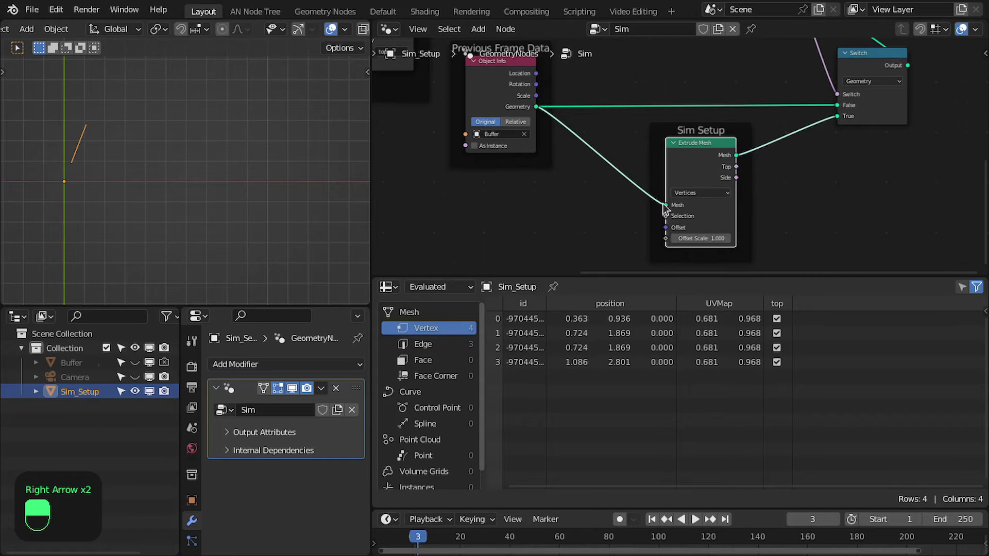
{"action": "key", "text": "Right"}
{"action": "key", "text": "Right"}
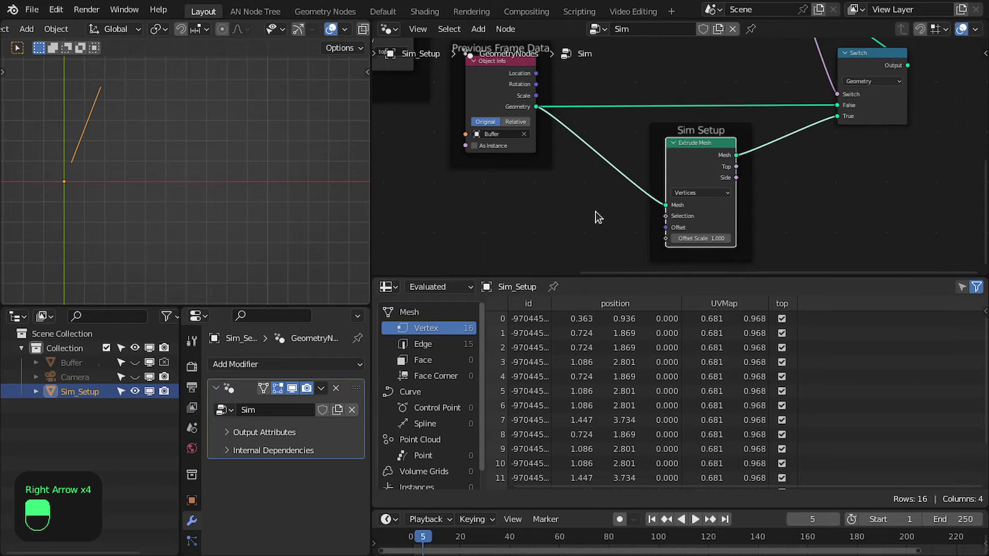
{"action": "scroll", "coordinate": [595, 212], "scroll_direction": "down", "scroll_amount": 2}
{"action": "scroll", "coordinate": [601, 189], "scroll_direction": "up", "scroll_amount": 1}
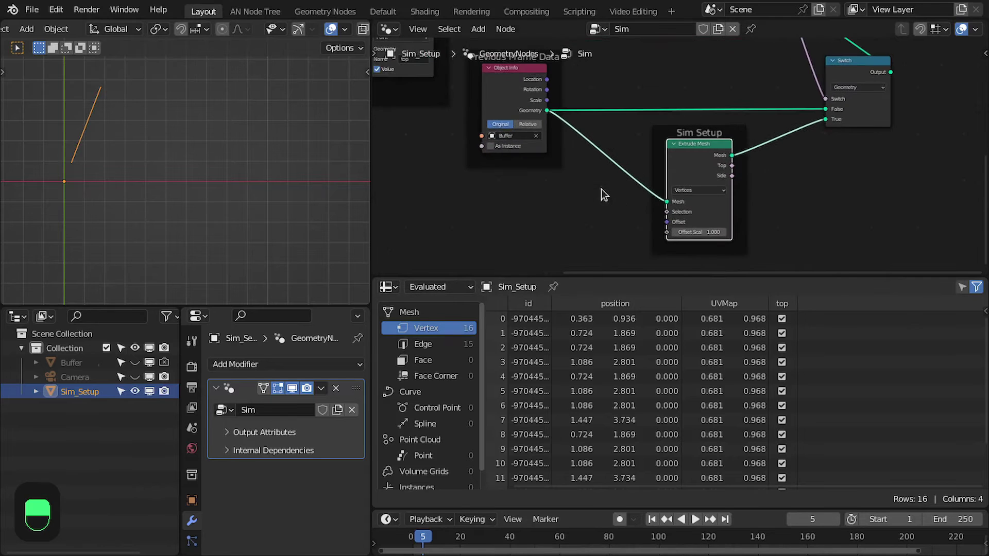
{"action": "scroll", "coordinate": [91, 177], "scroll_direction": "up", "scroll_amount": 3}
{"action": "middle_click_drag", "start_coordinate": [45, 146], "coordinate": [163, 179], "text": "shift"}
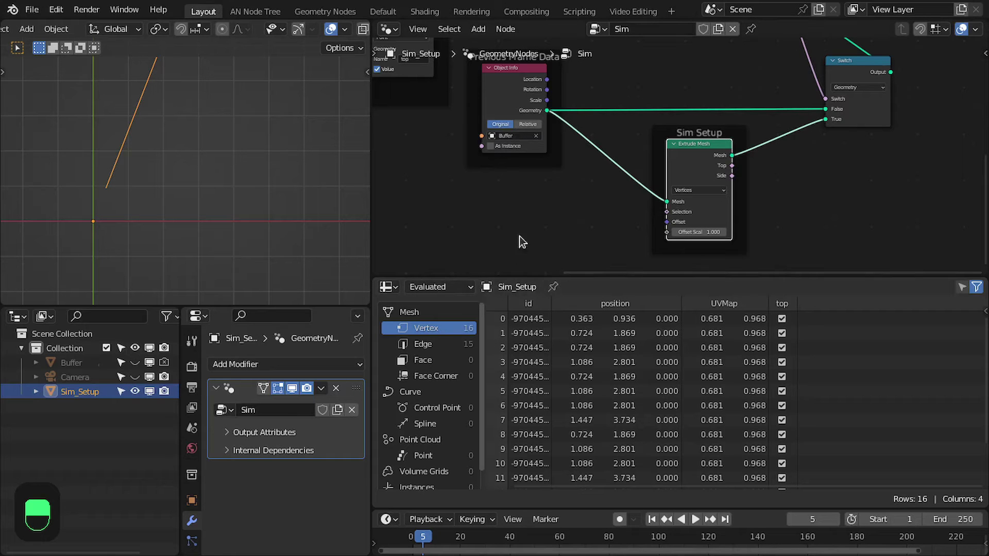
{"action": "left_click_drag", "start_coordinate": [376, 276], "coordinate": [437, 330]}
- Add a Boolean Named Attribute node reading "top" to the Sim Setup frame and connect it to Extrude Mesh's Selection
{"action": "scroll", "coordinate": [607, 258], "scroll_direction": "up", "scroll_amount": 7}
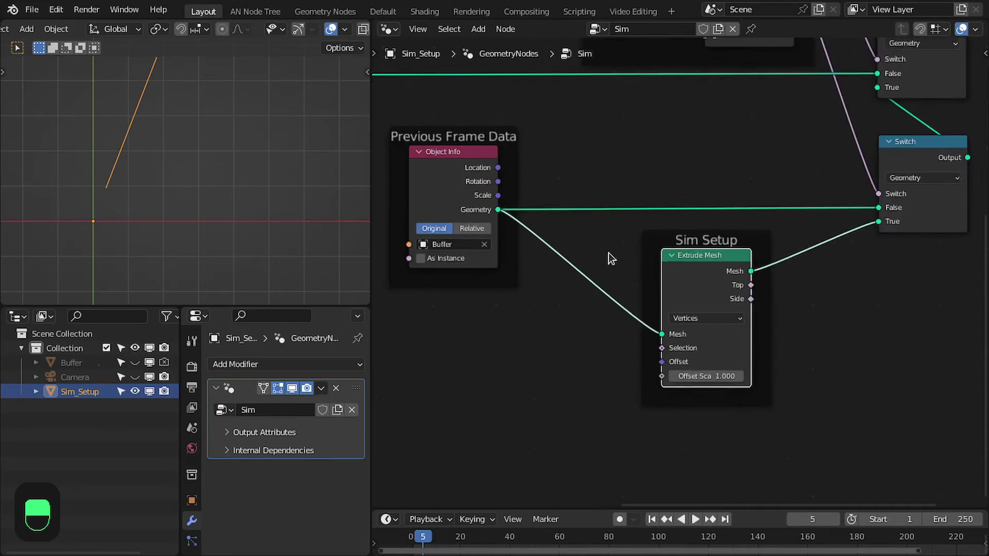
{"action": "middle_click_drag", "start_coordinate": [634, 329], "coordinate": [695, 290]}
{"action": "left_click_drag", "start_coordinate": [622, 326], "coordinate": [623, 326]}
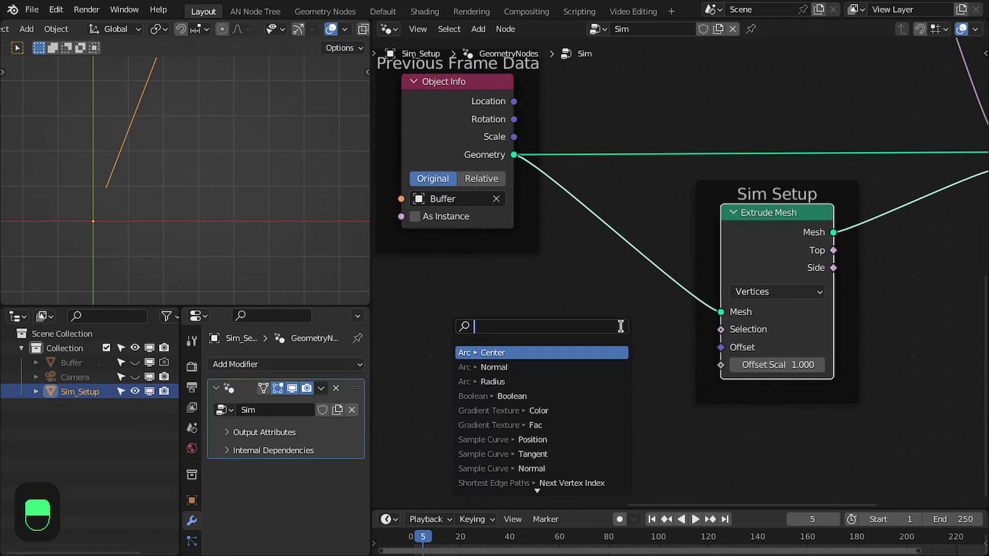
{"action": "type", "text": "named"}
{"action": "key", "text": "Return"}
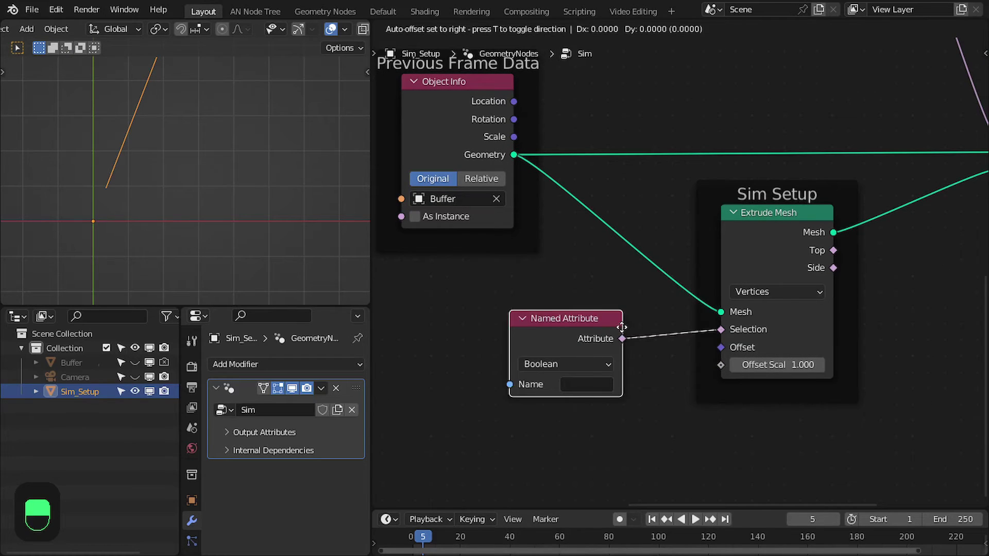
{"action": "left_click_drag", "start_coordinate": [693, 254], "coordinate": [653, 221]}
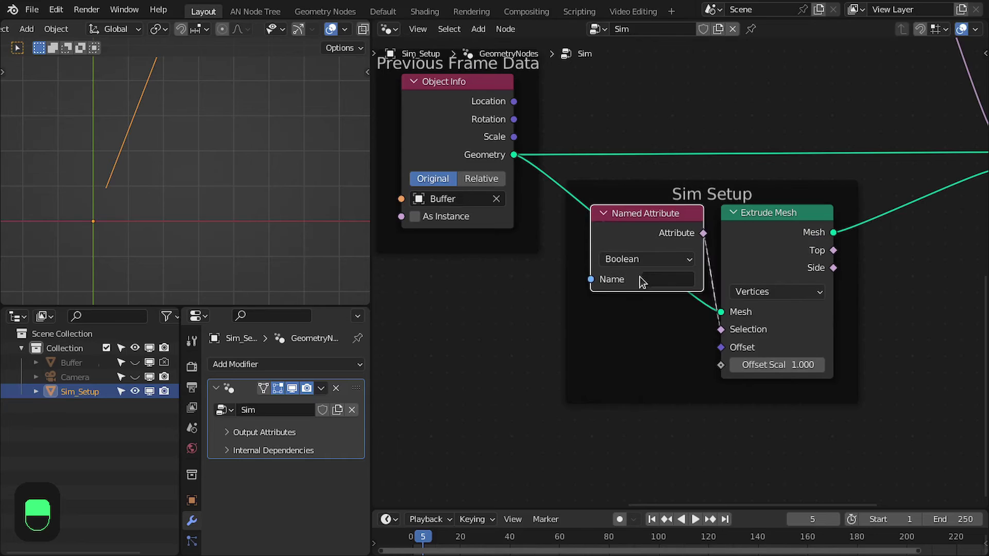
{"action": "left_click", "coordinate": [643, 279]}
{"action": "type", "text": "top"}
{"action": "key", "text": "Return"}
- Insert a Store Named Attribute node between Extrude Mesh's Mesh output and the lower Switch node
{"action": "scroll", "coordinate": [736, 283], "scroll_direction": "down", "scroll_amount": 8}
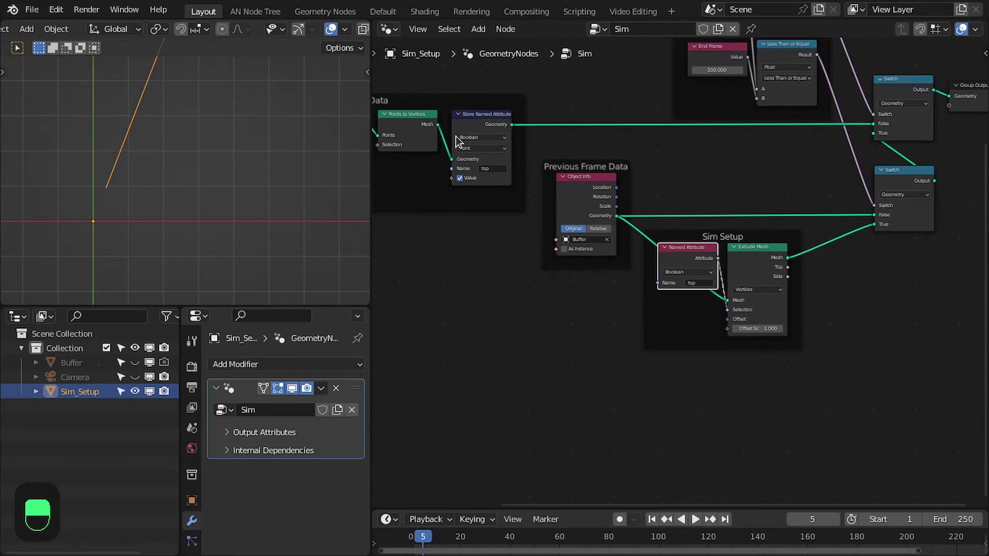
{"action": "scroll", "coordinate": [690, 271], "scroll_direction": "up", "scroll_amount": 5}
{"action": "scroll", "coordinate": [726, 237], "scroll_direction": "down", "scroll_amount": 1}
{"action": "middle_click_drag", "start_coordinate": [785, 245], "coordinate": [815, 267]}
{"action": "scroll", "coordinate": [626, 258], "scroll_direction": "up", "scroll_amount": 3}
{"action": "scroll", "coordinate": [711, 272], "scroll_direction": "down", "scroll_amount": 2}
{"action": "middle_click_drag", "start_coordinate": [712, 271], "coordinate": [634, 241]}
{"action": "scroll", "coordinate": [845, 266], "scroll_direction": "down", "scroll_amount": 3}
{"action": "scroll", "coordinate": [670, 278], "scroll_direction": "up", "scroll_amount": 7}
{"action": "scroll", "coordinate": [644, 239], "scroll_direction": "up", "scroll_amount": 3}
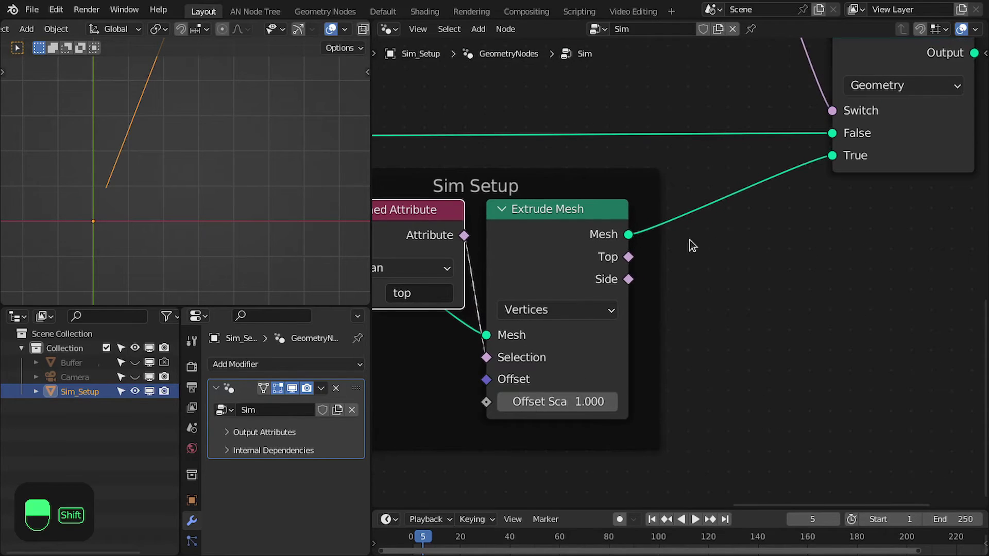
{"action": "key", "text": "shift+a"}
{"action": "mouse_move", "coordinate": [669, 221]}
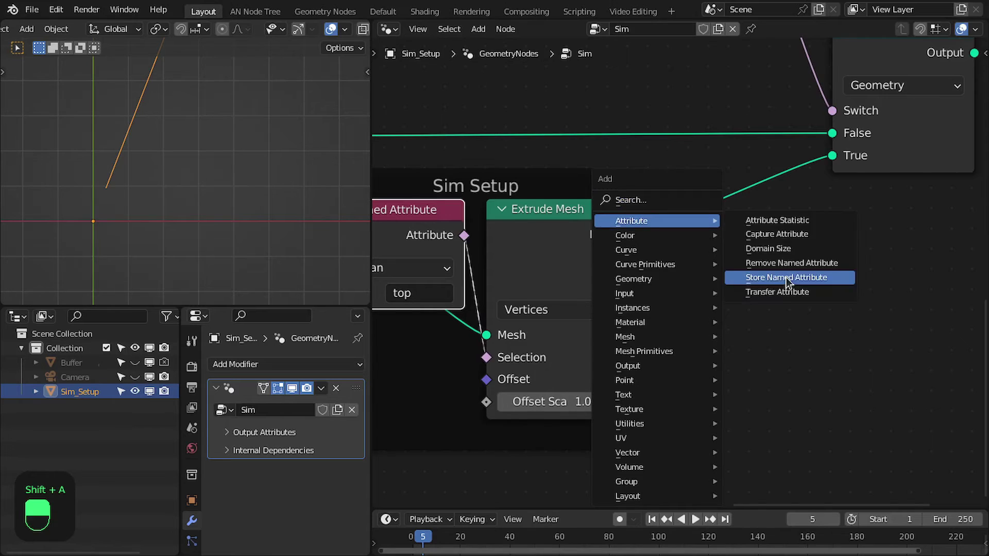
{"action": "left_click", "coordinate": [786, 282]}
{"action": "left_click", "coordinate": [731, 229]}
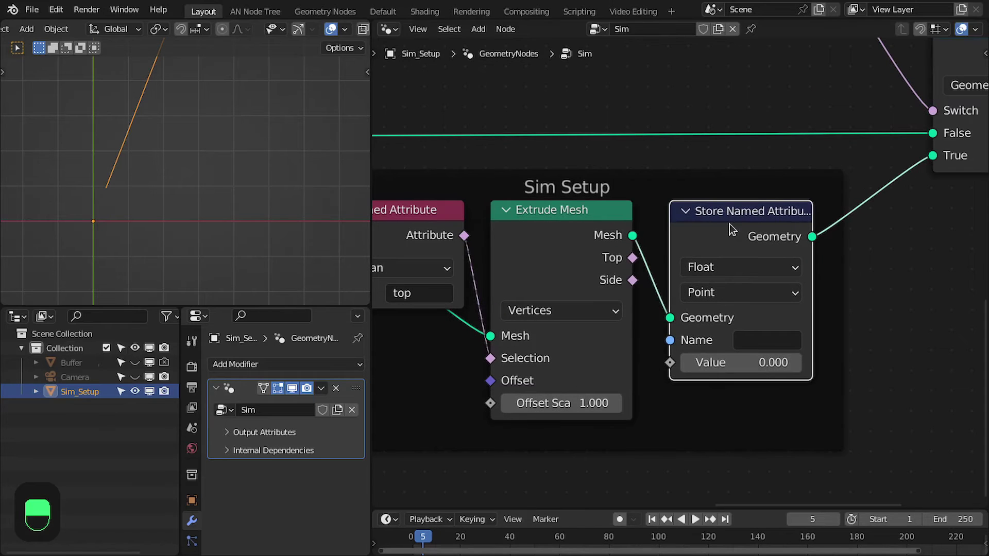
- Set the new Store Named Attribute node to Boolean and connect Extrude Mesh's Top output to its Value
{"action": "scroll", "coordinate": [732, 232], "scroll_direction": "down", "scroll_amount": 1}
{"action": "left_click", "coordinate": [711, 250]}
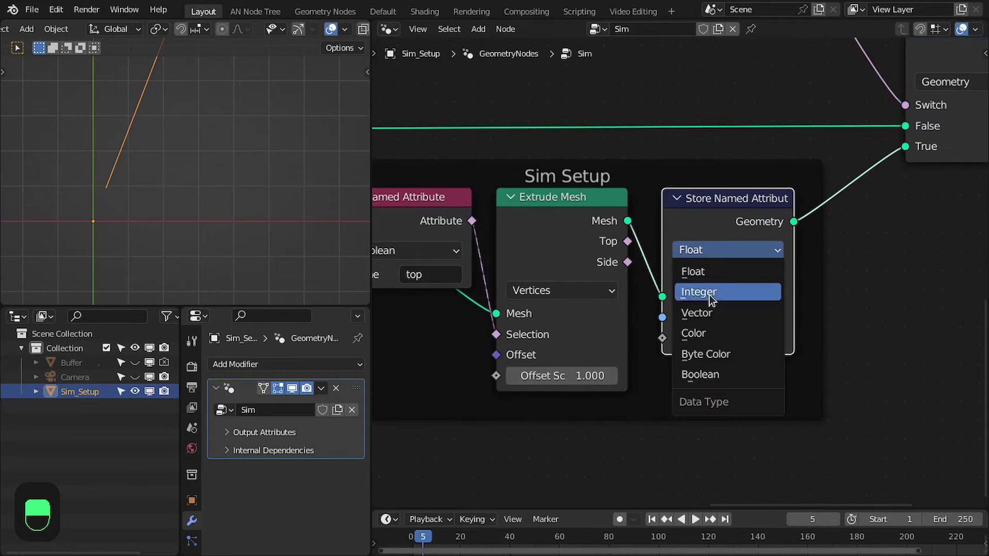
{"action": "left_click", "coordinate": [699, 375]}
{"action": "middle_click_drag", "start_coordinate": [698, 323], "coordinate": [746, 291]}
{"action": "scroll", "coordinate": [731, 309], "scroll_direction": "down", "scroll_amount": 1}
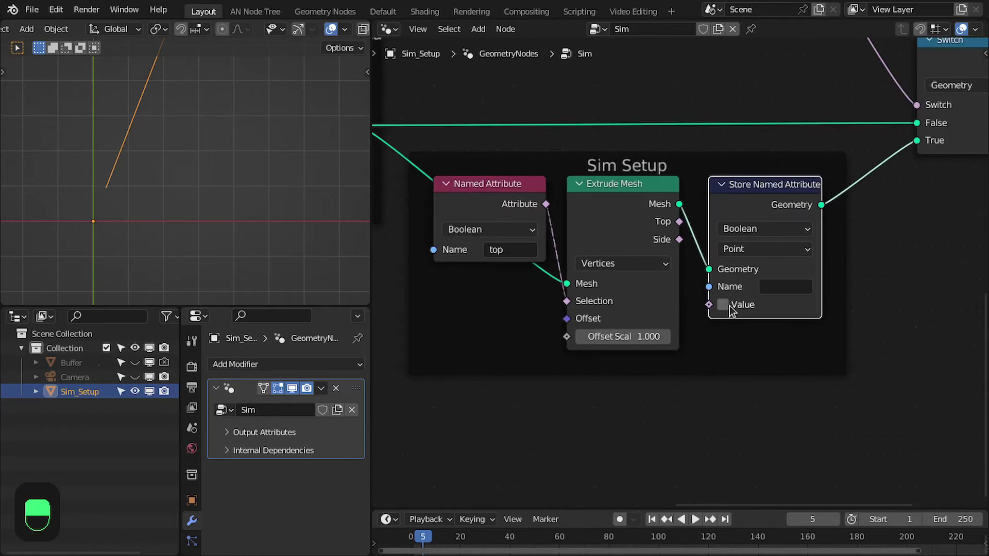
{"action": "left_click_drag", "start_coordinate": [679, 221], "coordinate": [709, 304]}
- Name the attribute stored after Extrude Mesh "top" and move its node slightly up
{"action": "scroll", "coordinate": [708, 304], "scroll_direction": "up", "scroll_amount": 3}
{"action": "left_click", "coordinate": [829, 294]}
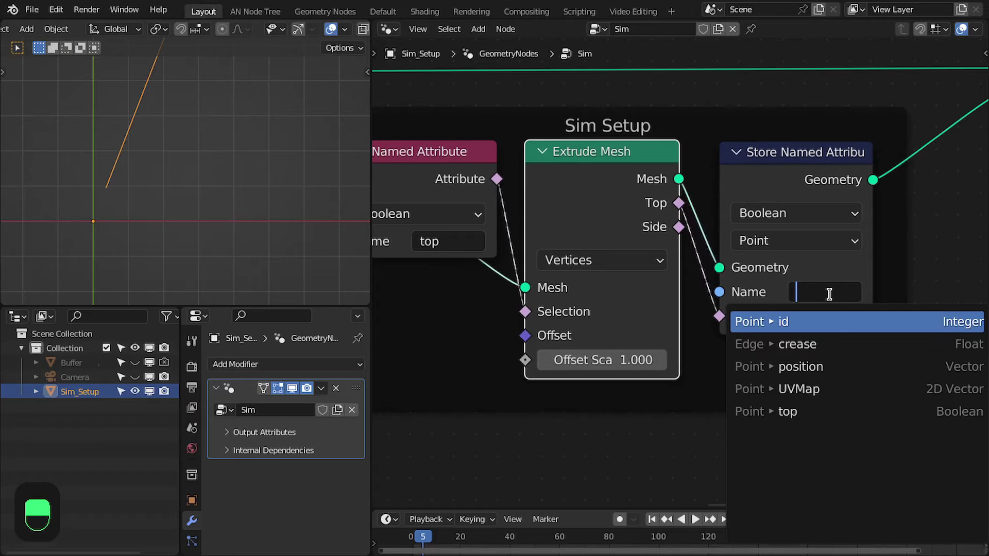
{"action": "type", "text": "top"}
{"action": "key", "text": "Return"}
{"action": "scroll", "coordinate": [750, 190], "scroll_direction": "down", "scroll_amount": 1}
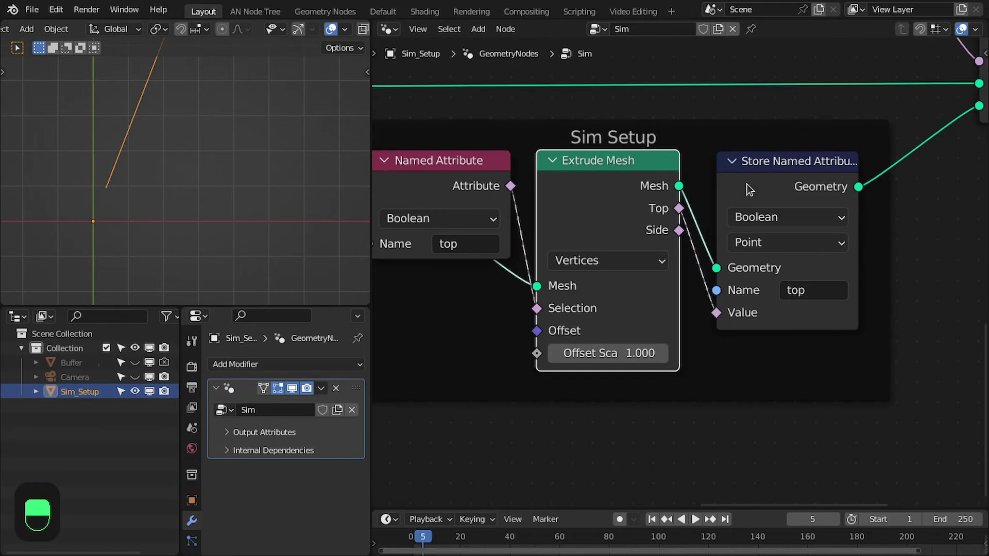
{"action": "mouse_move", "coordinate": [750, 190]}
{"action": "left_mouse_down"}
{"action": "mouse_move", "coordinate": [745, 172]}
{"action": "mouse_move", "coordinate": [753, 181]}
{"action": "left_mouse_up"}
- Rewind the simulation to frame 1 and reopen the Spreadsheet in an area below the node tree
{"action": "scroll", "coordinate": [746, 191], "scroll_direction": "down", "scroll_amount": 5}
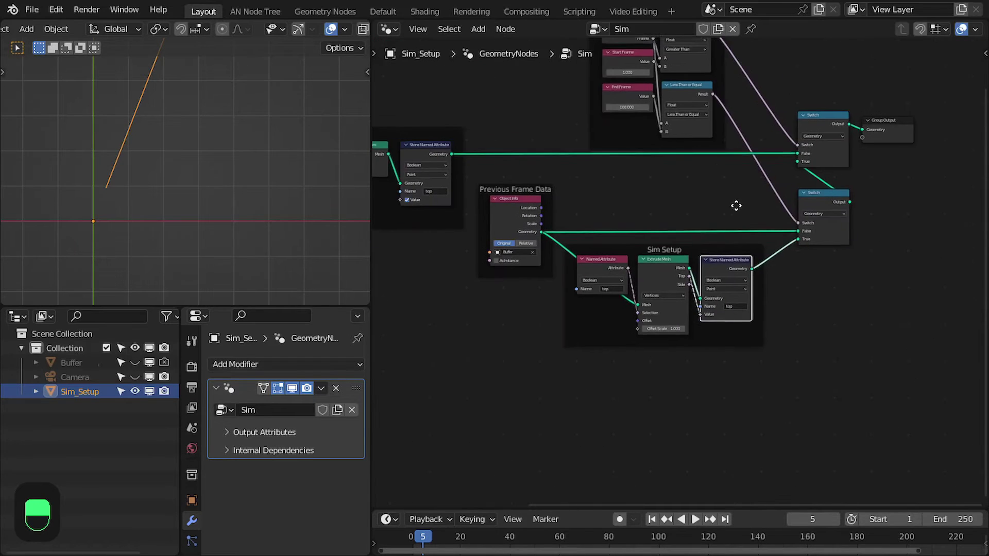
{"action": "middle_click_drag", "start_coordinate": [736, 206], "coordinate": [765, 261]}
{"action": "scroll", "coordinate": [765, 261], "scroll_direction": "down", "scroll_amount": 4}
{"action": "key", "text": "shift+Left"}
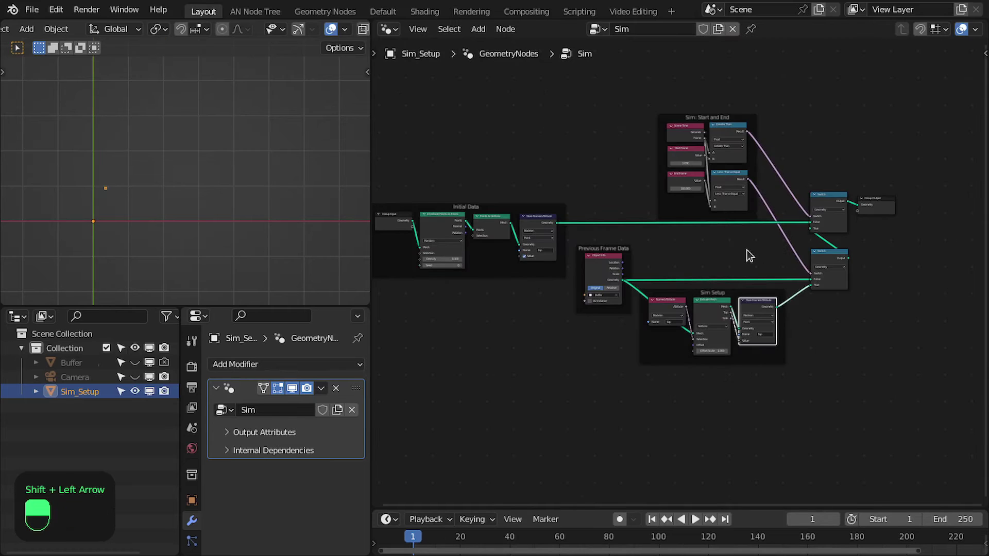
{"action": "scroll", "coordinate": [691, 330], "scroll_direction": "up", "scroll_amount": 2}
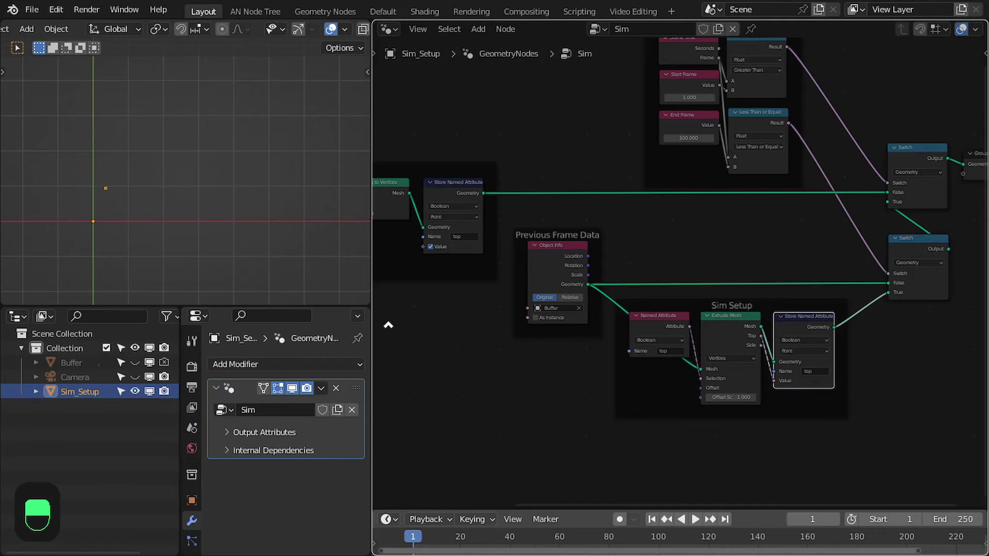
{"action": "left_click_drag", "start_coordinate": [376, 506], "coordinate": [379, 296]}
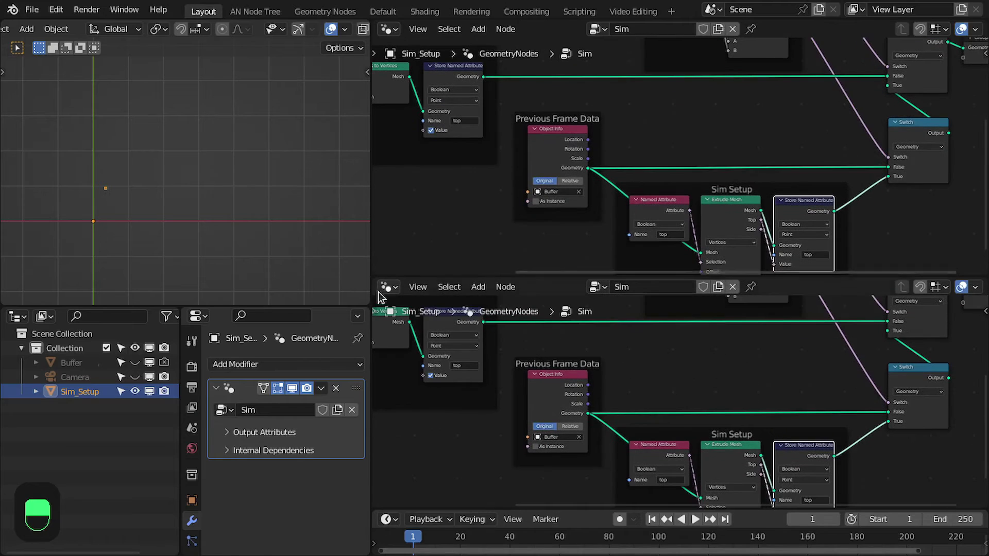
{"action": "left_click", "coordinate": [387, 287]}
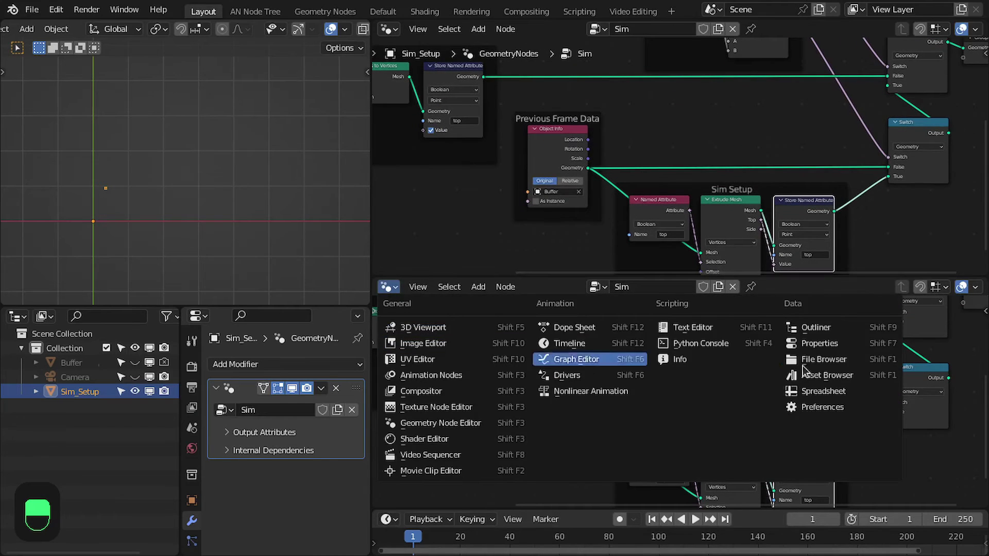
{"action": "left_click", "coordinate": [829, 388]}
{"action": "scroll", "coordinate": [635, 193], "scroll_direction": "down", "scroll_amount": 3}
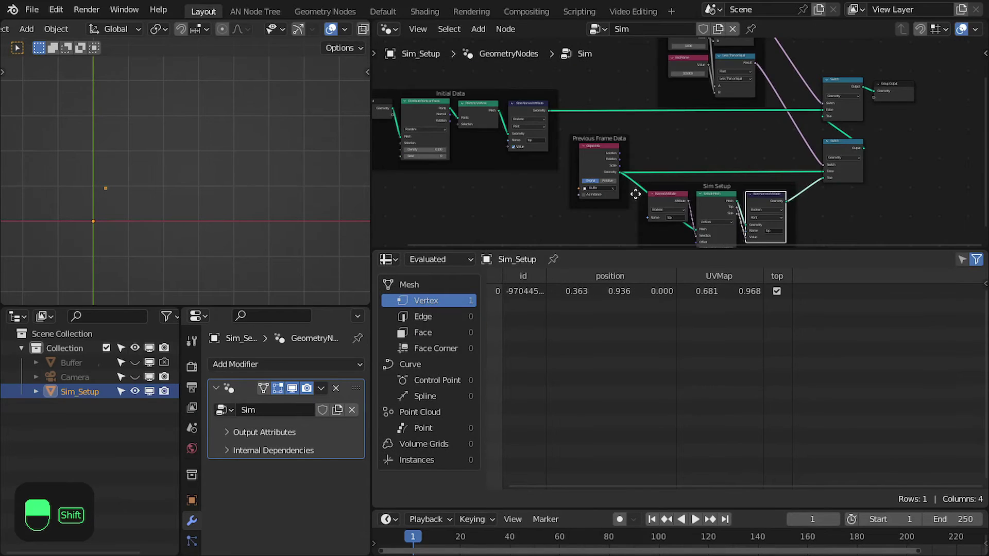
- Step the simulation from frame 1 to frame 15 and examine the vertices' "top" values in the spreadsheet
{"action": "key", "text": "shift+Left"}
{"action": "key", "text": "Right"}
{"action": "key", "text": "Right"}
{"action": "key", "text": "Right"}
{"action": "key", "text": "Right"}
{"action": "key", "text": "Right"}
{"action": "key", "text": "Right"}
{"action": "key", "text": "Right"}
{"action": "key", "text": "Right"}
{"action": "key", "text": "Right"}
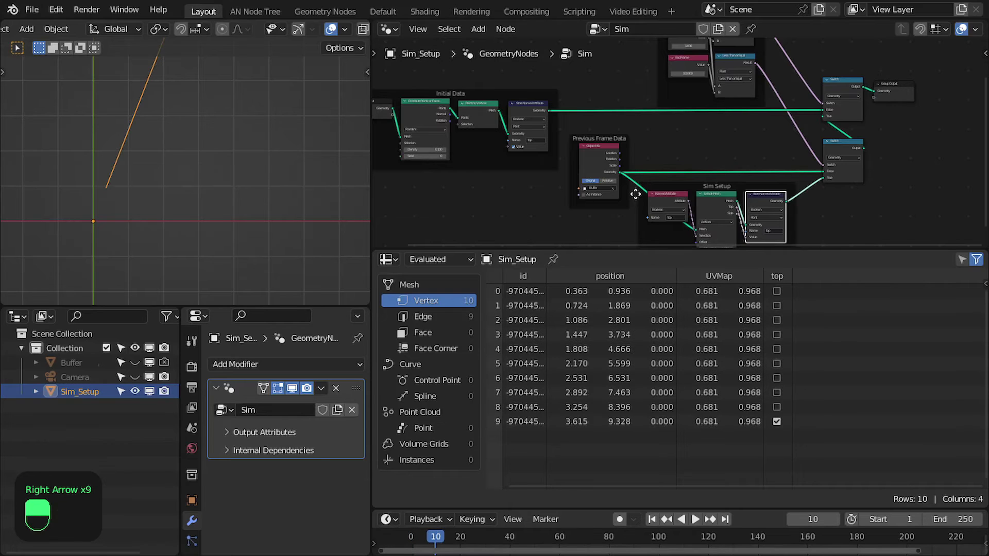
{"action": "key", "text": "Right"}
{"action": "key", "text": "Right"}
{"action": "key", "text": "Right"}
{"action": "key", "text": "Right"}
{"action": "key", "text": "Right"}
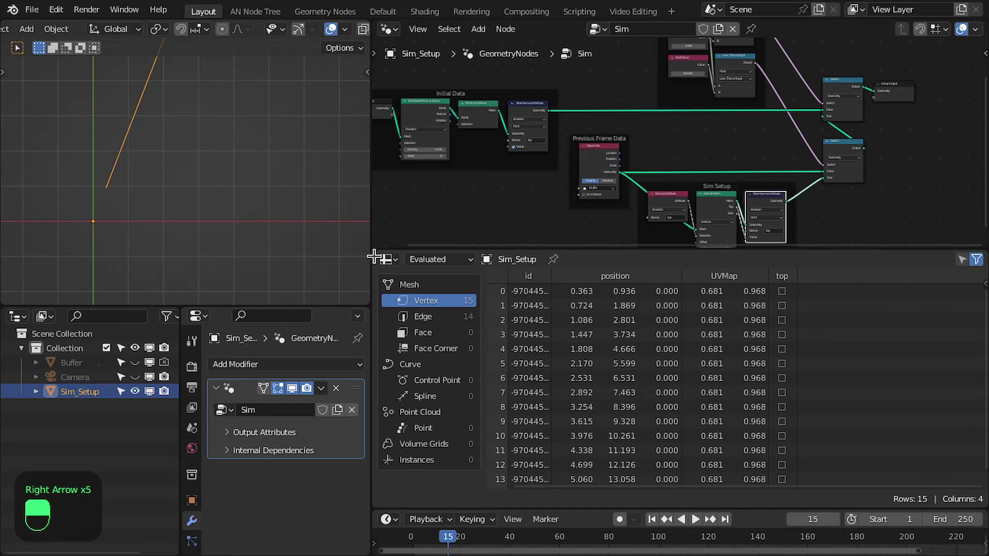
- Close the spreadsheet area and set the Distribute Points on Faces density to 10
{"action": "left_click_drag", "start_coordinate": [374, 256], "coordinate": [464, 322]}
{"action": "scroll", "coordinate": [554, 310], "scroll_direction": "down", "scroll_amount": 4}
{"action": "middle_click_drag", "start_coordinate": [565, 311], "coordinate": [783, 313]}
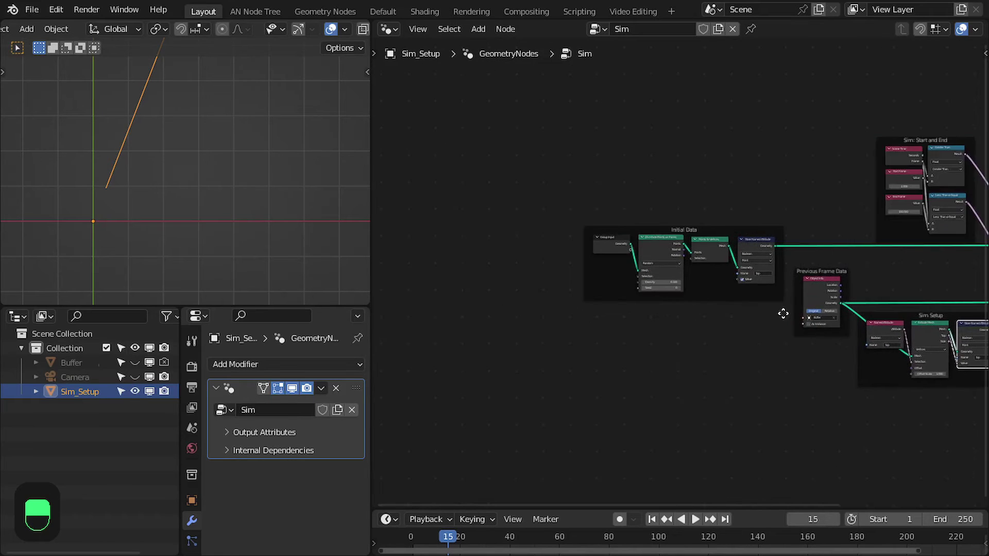
{"action": "scroll", "coordinate": [708, 291], "scroll_direction": "up", "scroll_amount": 4}
{"action": "middle_click_drag", "start_coordinate": [708, 291], "coordinate": [484, 269]}
{"action": "scroll", "coordinate": [484, 270], "scroll_direction": "up", "scroll_amount": 3}
{"action": "middle_click_drag", "start_coordinate": [420, 254], "coordinate": [512, 253]}
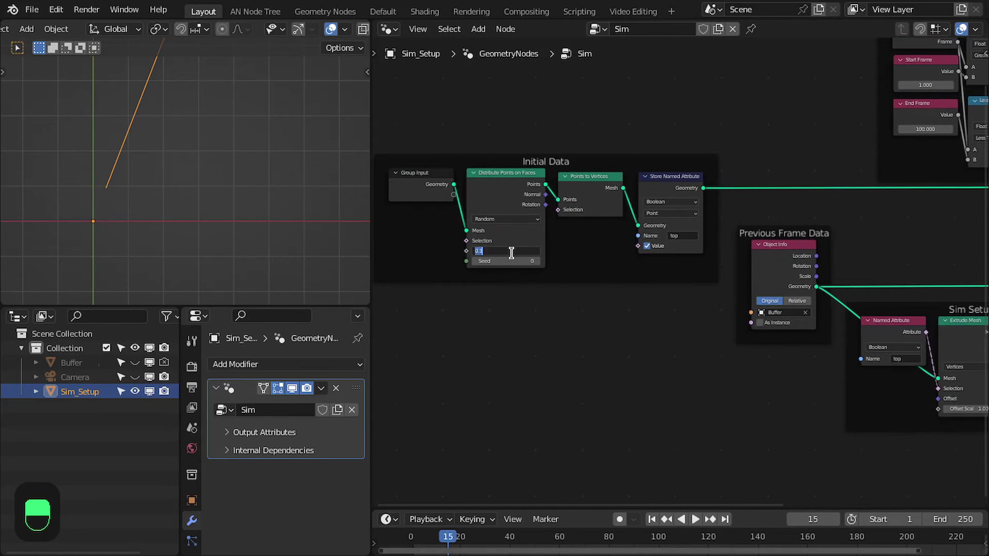
- Play the simulation from frame 1 with the denser points, stop it, and rewind to frame 1
{"action": "key", "text": "shift+Left"}
{"action": "key", "text": "space"}
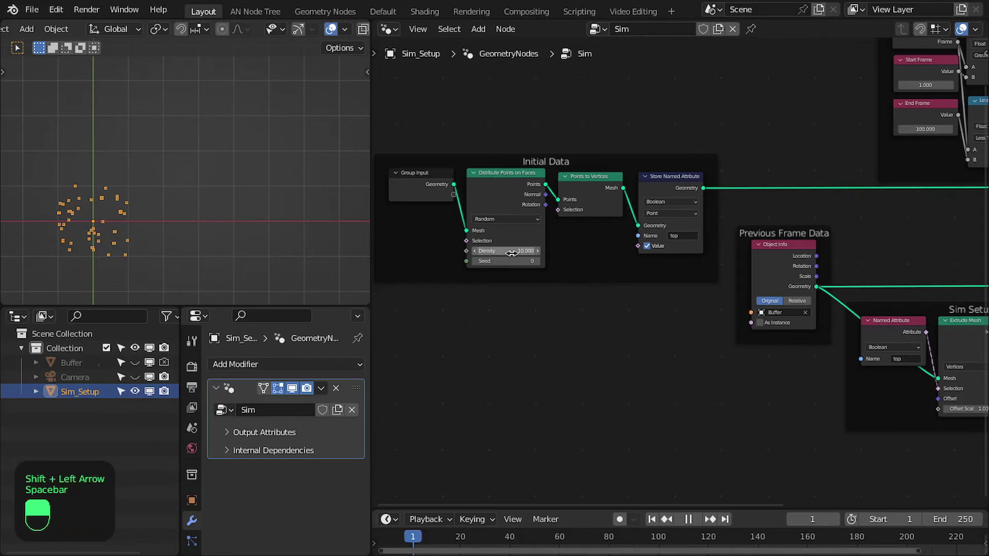
{"action": "key", "text": "space"}
{"action": "middle_click_drag", "start_coordinate": [809, 298], "coordinate": [567, 247]}
{"action": "scroll", "coordinate": [567, 247], "scroll_direction": "down", "scroll_amount": 2}
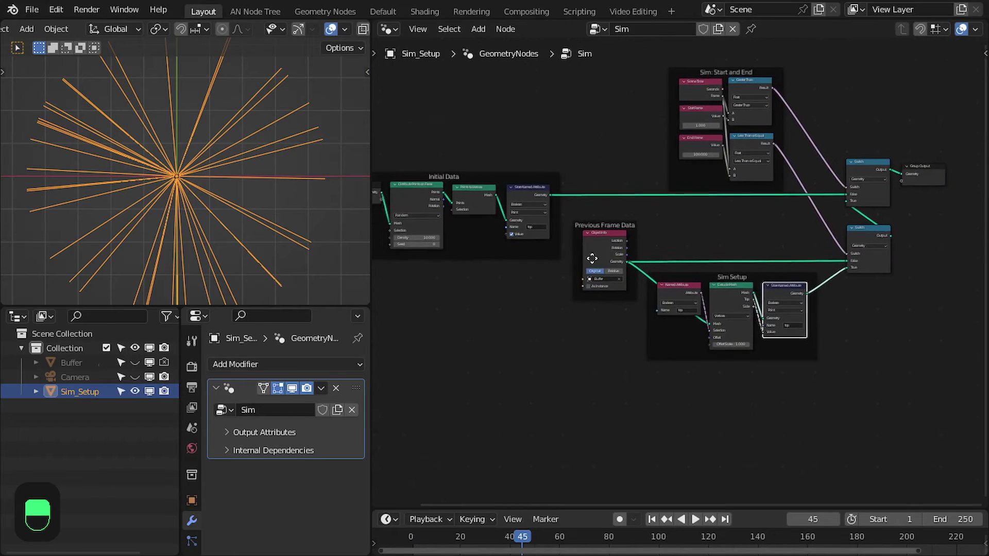
{"action": "scroll", "coordinate": [569, 257], "scroll_direction": "up", "scroll_amount": 1}
{"action": "key", "text": "shift+Left"}
{"action": "scroll", "coordinate": [637, 219], "scroll_direction": "up", "scroll_amount": 1}
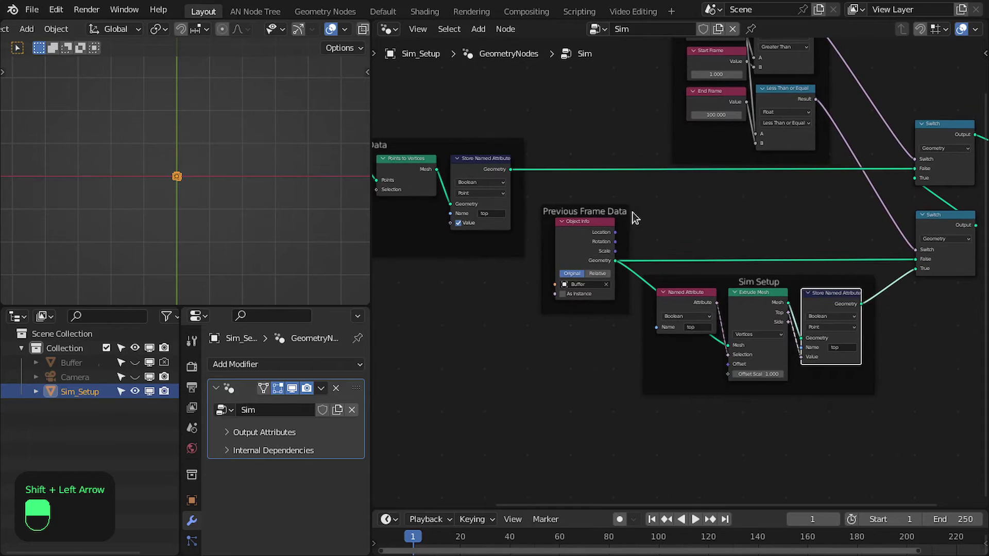
- Move the "Sim: Start and End" frame slightly right and up, and make the timeline area a little taller
{"action": "scroll", "coordinate": [762, 172], "scroll_direction": "down", "scroll_amount": 4}
{"action": "middle_click_drag", "start_coordinate": [761, 172], "coordinate": [719, 205]}
{"action": "scroll", "coordinate": [717, 205], "scroll_direction": "up", "scroll_amount": 1}
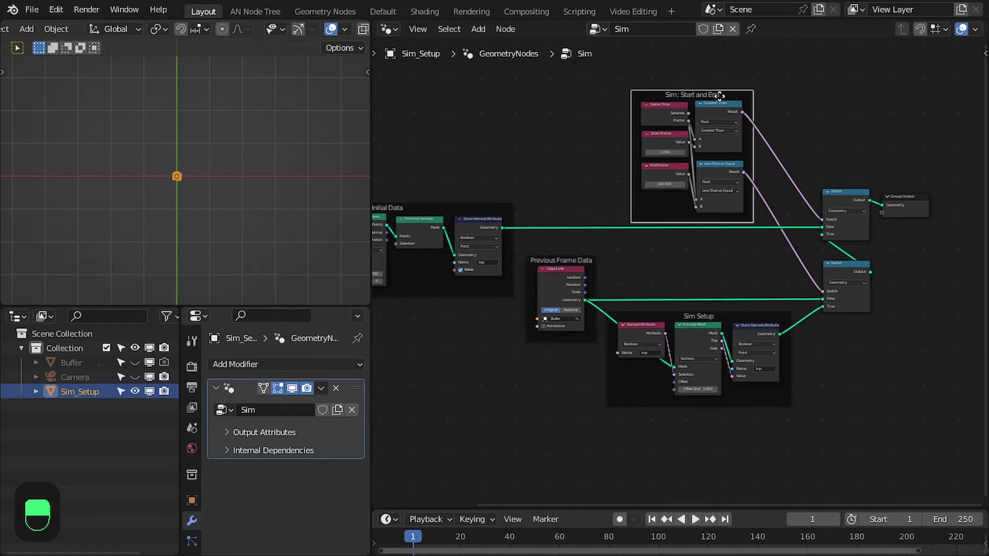
{"action": "left_click_drag", "start_coordinate": [719, 95], "coordinate": [748, 89]}
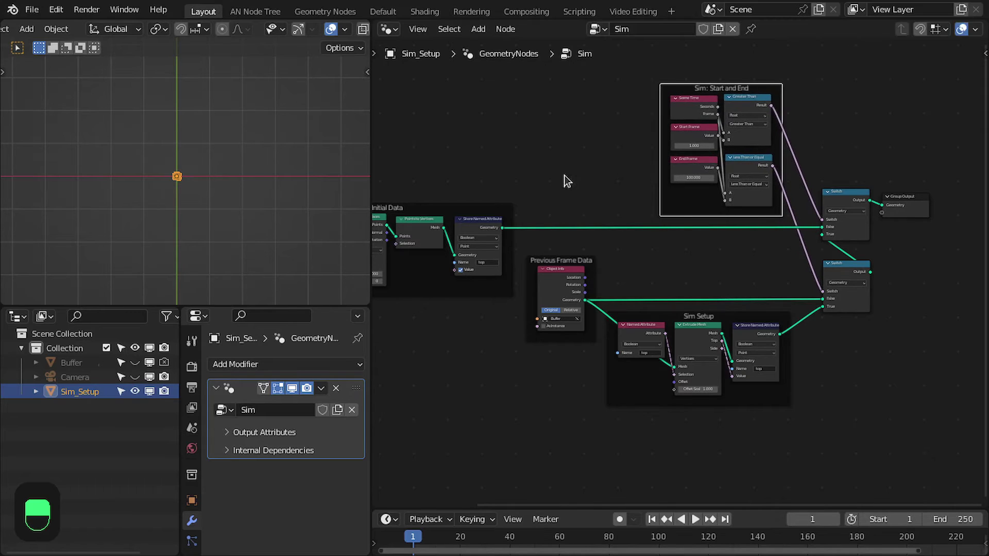
{"action": "scroll", "coordinate": [567, 220], "scroll_direction": "up", "scroll_amount": 1}
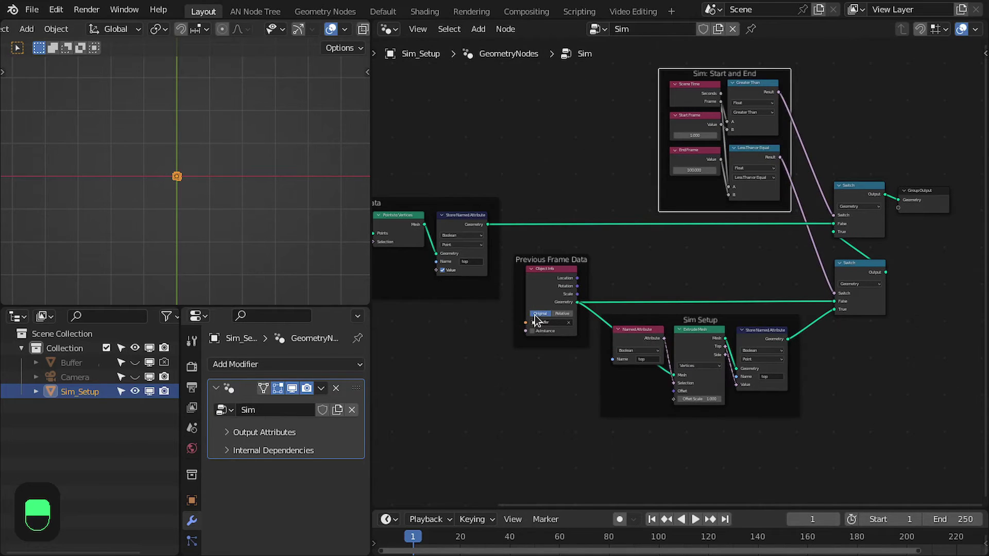
{"action": "left_click_drag", "start_coordinate": [456, 509], "coordinate": [458, 480]}
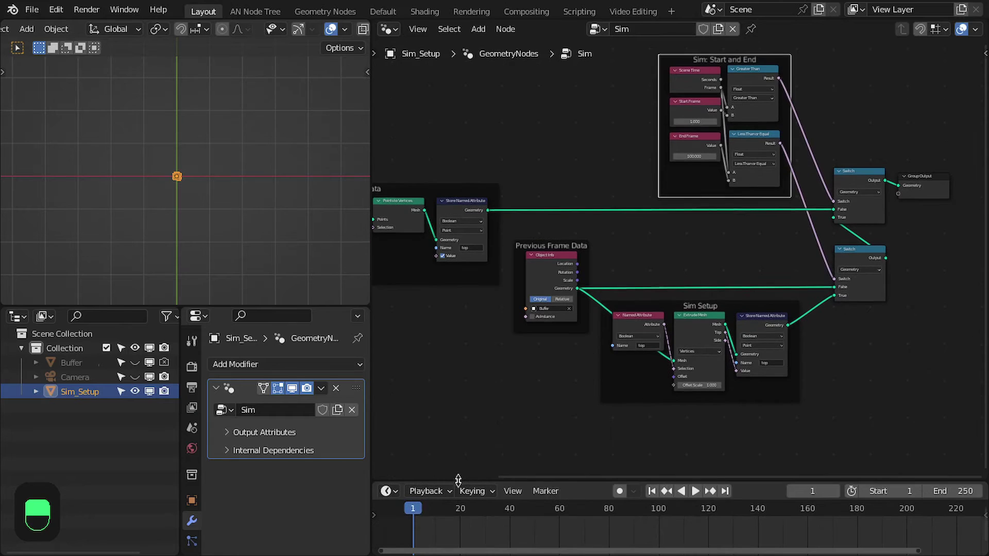
{"action": "scroll", "coordinate": [695, 181], "scroll_direction": "up", "scroll_amount": 3}
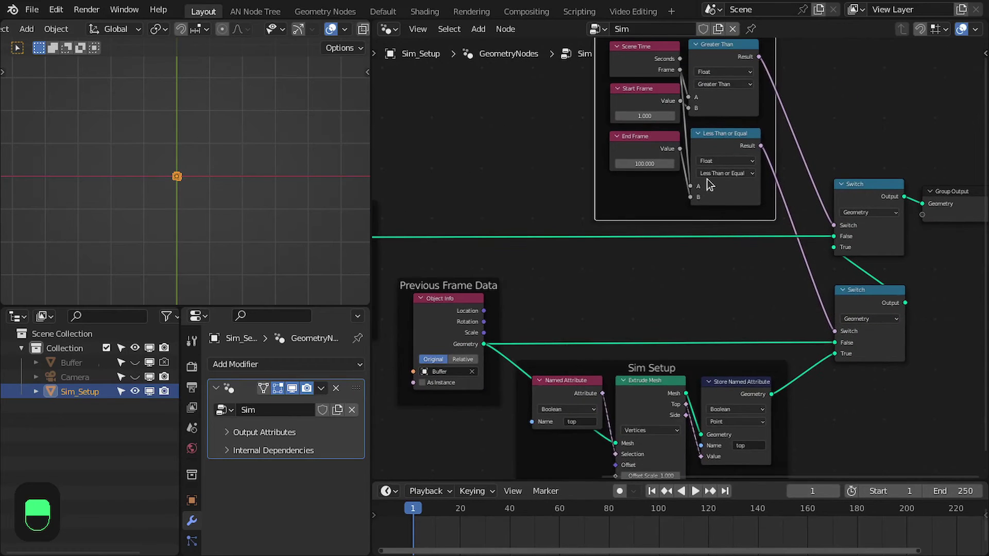
{"action": "middle_click_drag", "start_coordinate": [707, 179], "coordinate": [692, 172]}
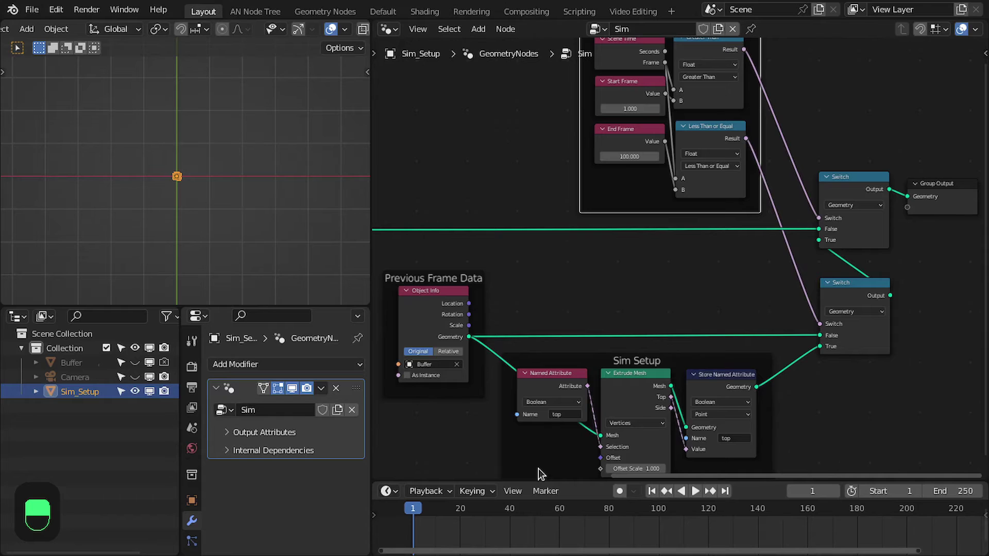
- Add a vector Subtract node feeding Extrude Mesh's Offset, with 0.5 on every axis of its second vector
{"action": "middle_click_drag", "start_coordinate": [541, 474], "coordinate": [536, 304]}
{"action": "scroll", "coordinate": [531, 301], "scroll_direction": "up", "scroll_amount": 2}
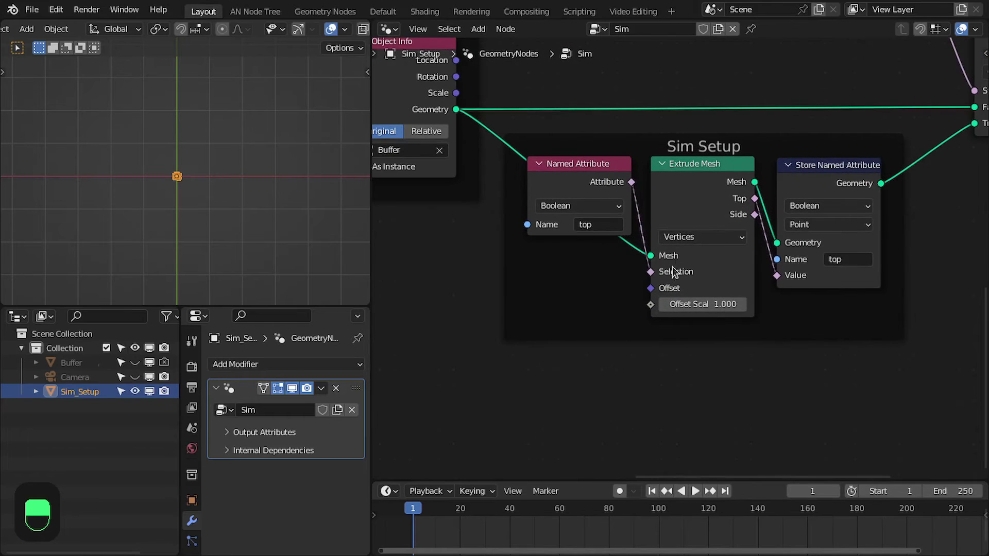
{"action": "middle_click_drag", "start_coordinate": [612, 285], "coordinate": [687, 239]}
{"action": "scroll", "coordinate": [660, 253], "scroll_direction": "up", "scroll_amount": 2}
{"action": "scroll", "coordinate": [681, 258], "scroll_direction": "down", "scroll_amount": 1}
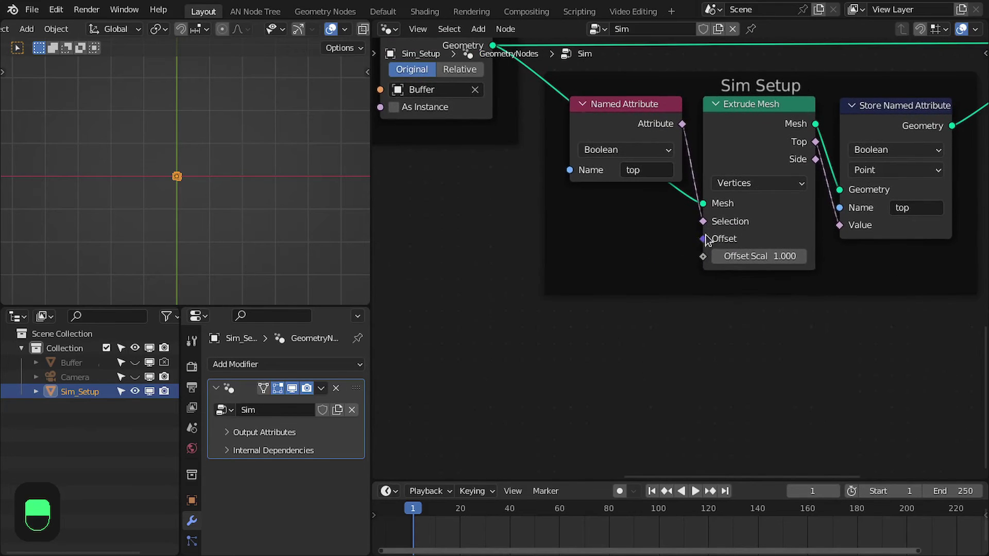
{"action": "left_click_drag", "start_coordinate": [704, 237], "coordinate": [600, 288]}
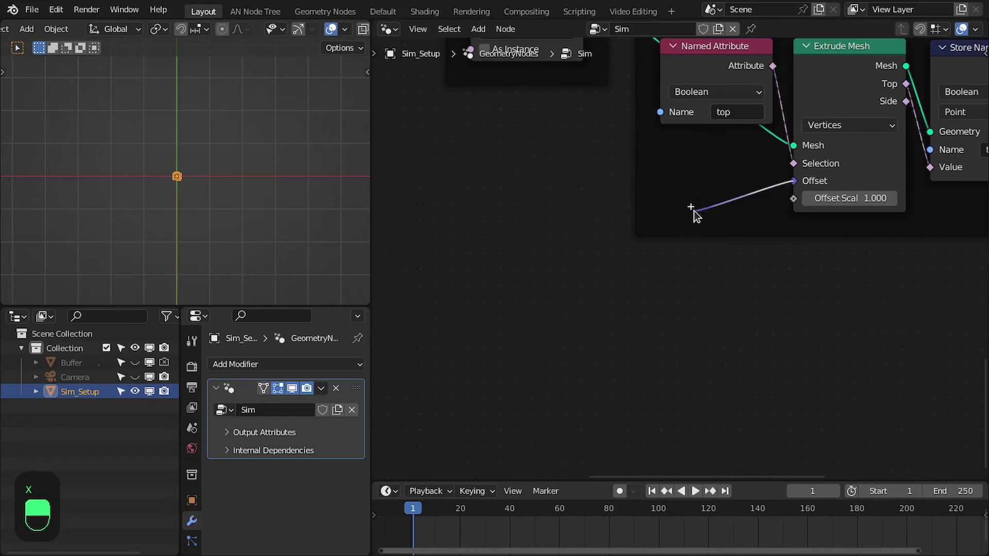
{"action": "left_click_drag", "start_coordinate": [694, 214], "coordinate": [694, 211]}
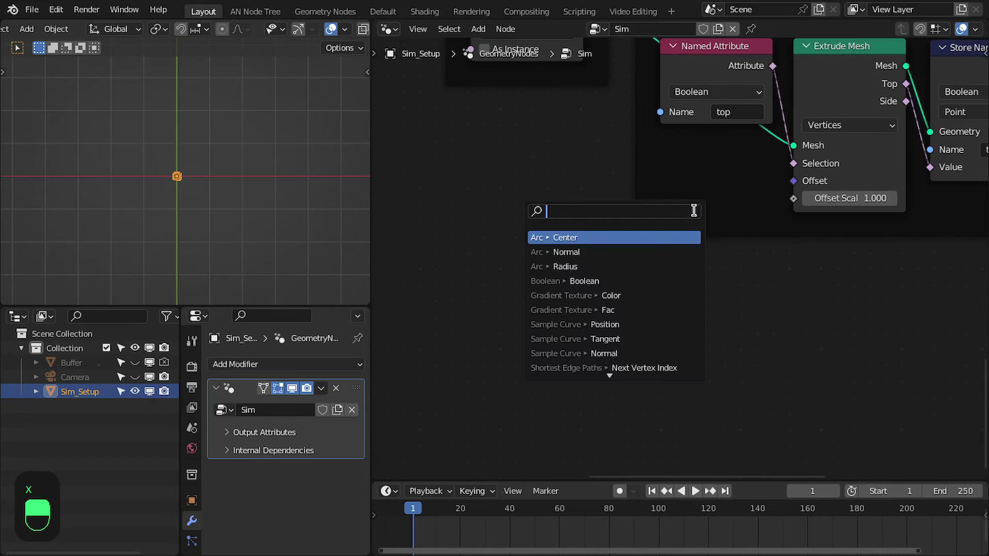
{"action": "type", "text": "subtra"}
{"action": "key", "text": "Return"}
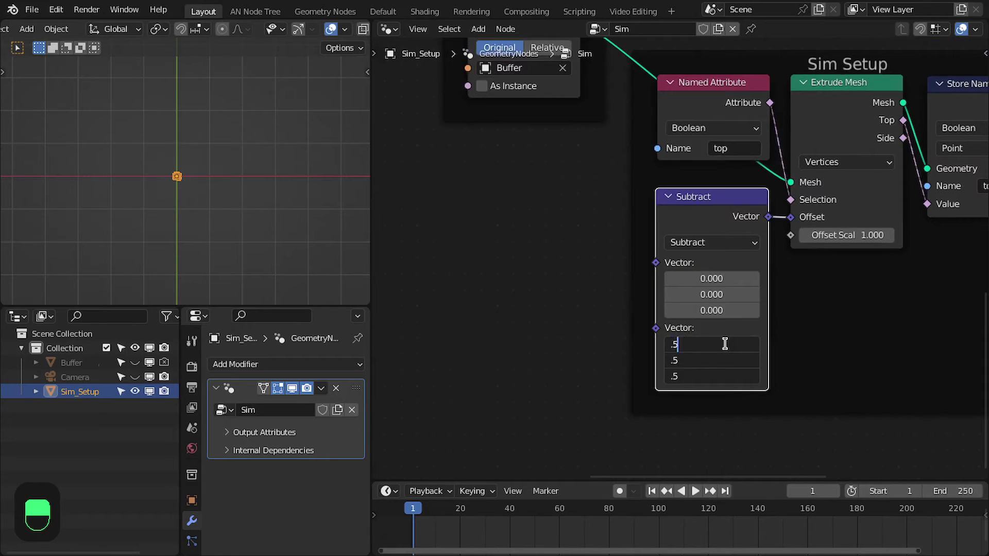
- Add a Noise Texture with its Color feeding Subtract's first vector, and reposition the Sim Setup frame
{"action": "left_click_drag", "start_coordinate": [597, 262], "coordinate": [598, 262]}
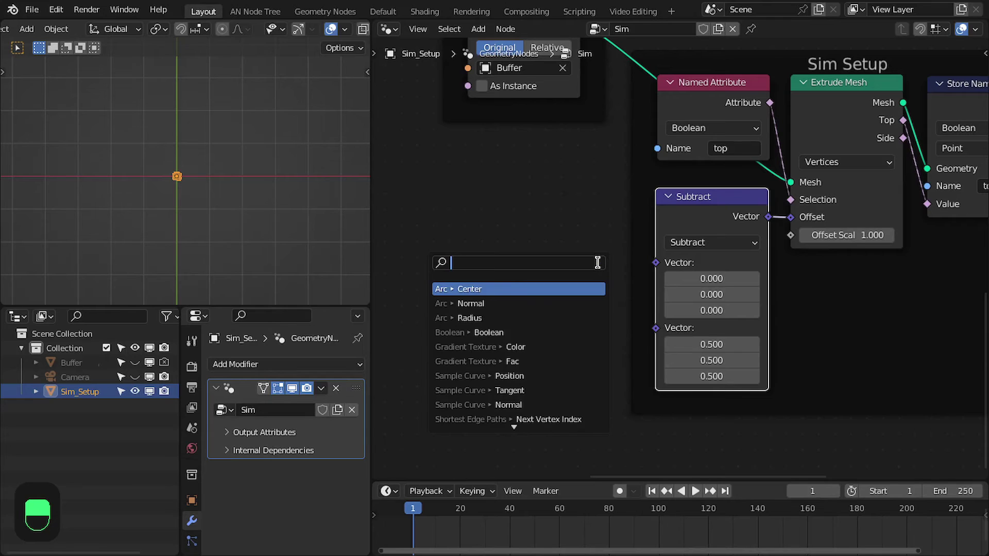
{"action": "type", "text": "nois"}
{"action": "key", "text": "Down"}
{"action": "key", "text": "Down"}
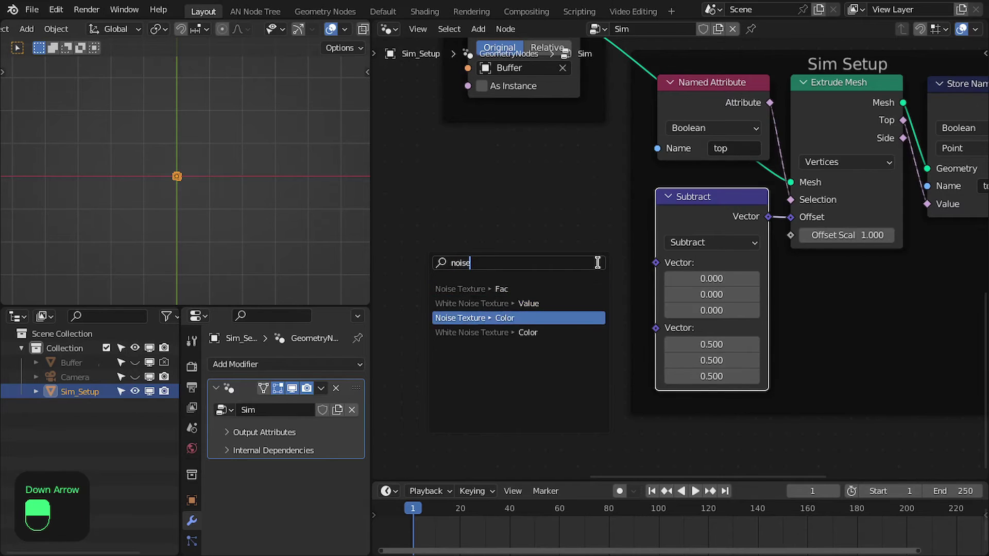
{"action": "key", "text": "Return"}
{"action": "scroll", "coordinate": [598, 263], "scroll_direction": "down", "scroll_amount": 3}
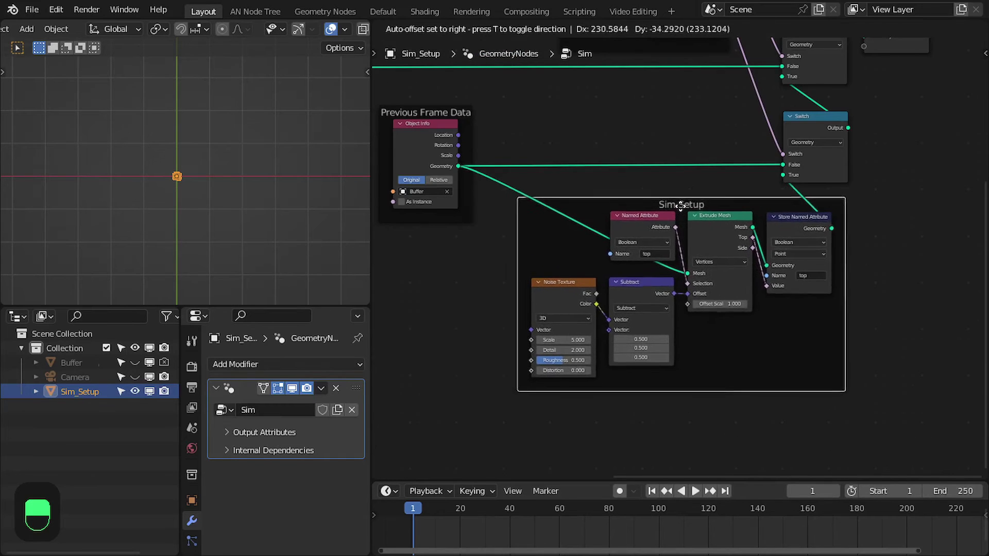
{"action": "left_click", "coordinate": [675, 206]}
- Set the Noise Texture's Detail and Roughness to 0 and its Scale to 0.35
{"action": "scroll", "coordinate": [634, 214], "scroll_direction": "up", "scroll_amount": 3}
{"action": "middle_click_drag", "start_coordinate": [577, 246], "coordinate": [586, 246]}
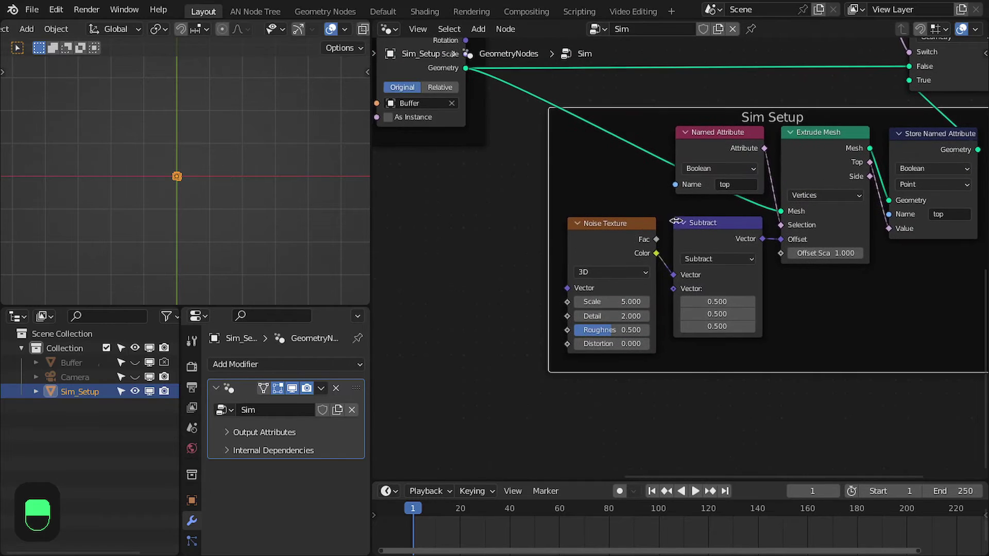
{"action": "middle_click_drag", "start_coordinate": [676, 221], "coordinate": [653, 233]}
{"action": "scroll", "coordinate": [234, 197], "scroll_direction": "up", "scroll_amount": 7}
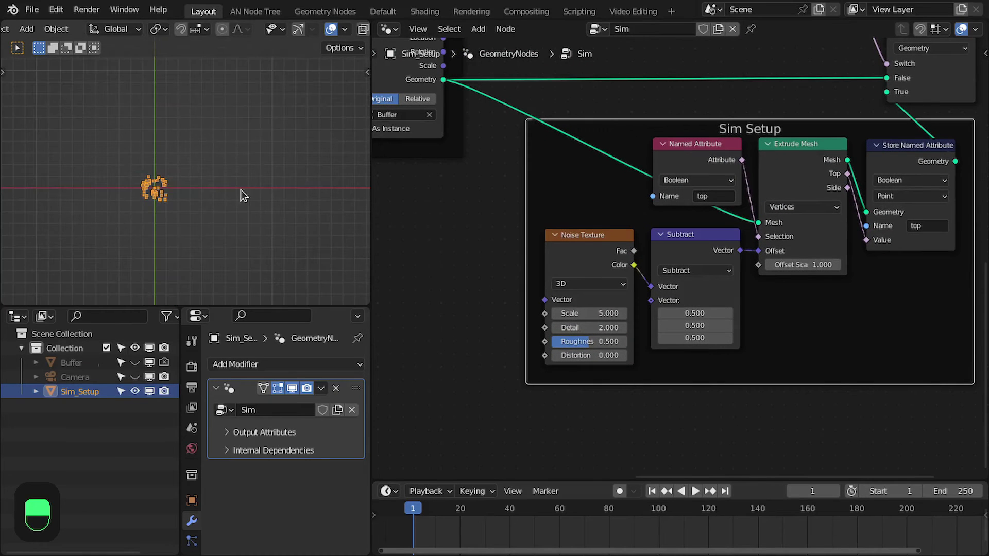
{"action": "key", "text": "BackSpace"}
{"action": "key", "text": "BackSpace"}
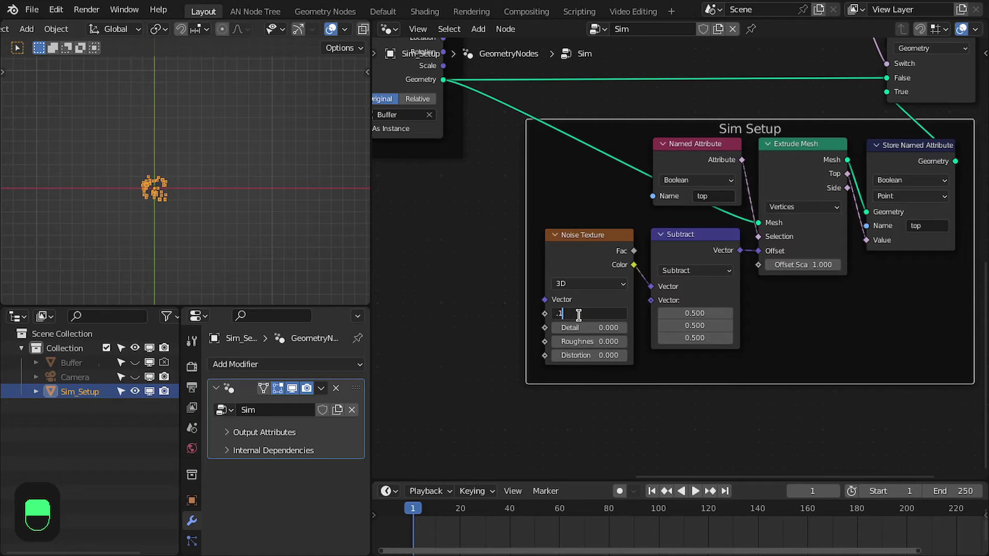
- Play the simulation from frame 1, examine the noise-driven strands from an angled view, and stop playback
{"action": "key", "text": "shift+Left"}
{"action": "key", "text": "space"}
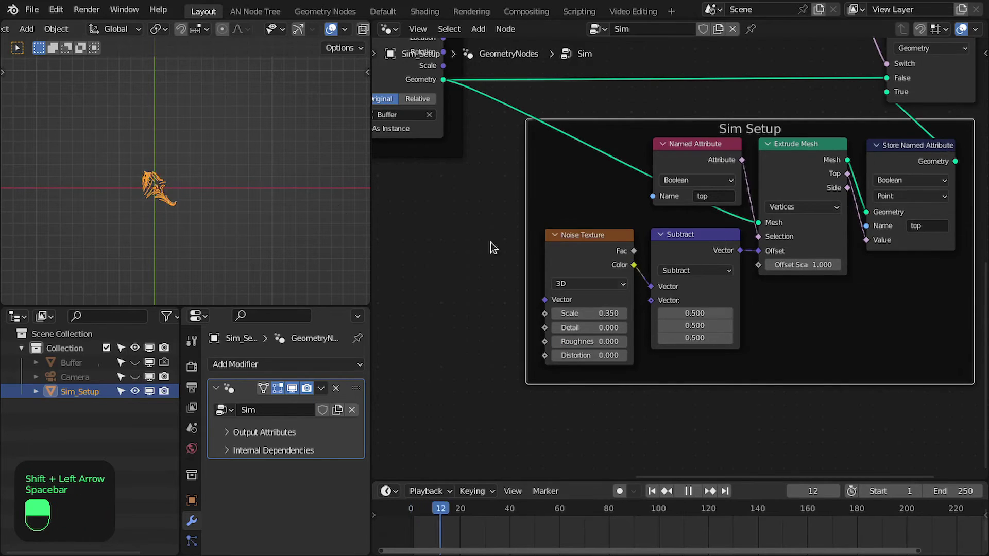
{"action": "scroll", "coordinate": [280, 245], "scroll_direction": "up", "scroll_amount": 6}
{"action": "middle_click_drag", "start_coordinate": [124, 260], "coordinate": [154, 180], "text": "shift"}
{"action": "scroll", "coordinate": [142, 222], "scroll_direction": "down", "scroll_amount": 2}
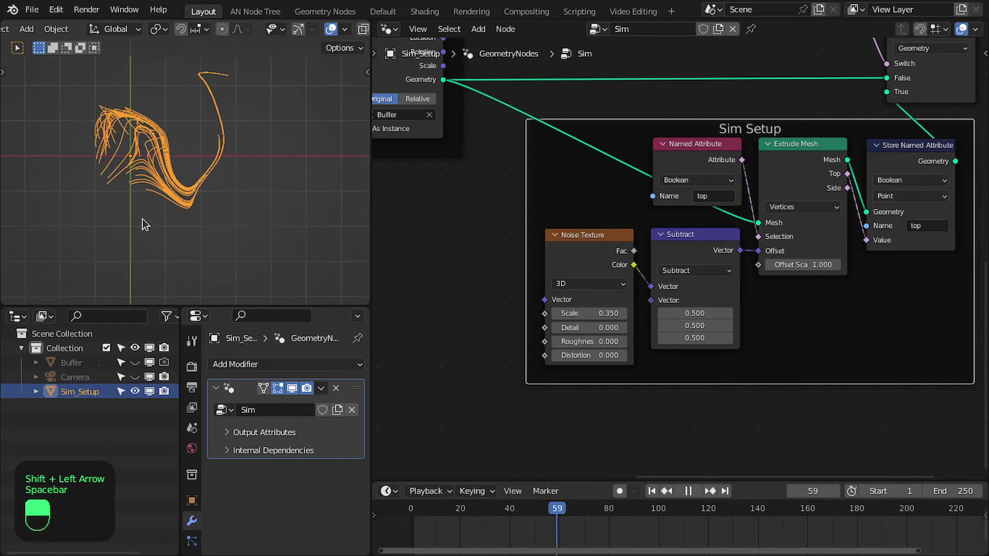
{"action": "middle_click_drag", "start_coordinate": [142, 222], "coordinate": [86, 197]}
{"action": "key", "text": "space"}
- Try a smaller Offset Scale on Extrude Mesh and replay the simulation from frame 1
{"action": "middle_click_drag", "start_coordinate": [737, 260], "coordinate": [649, 281]}
{"action": "scroll", "coordinate": [648, 281], "scroll_direction": "down", "scroll_amount": 2}
{"action": "scroll", "coordinate": [649, 281], "scroll_direction": "up", "scroll_amount": 3}
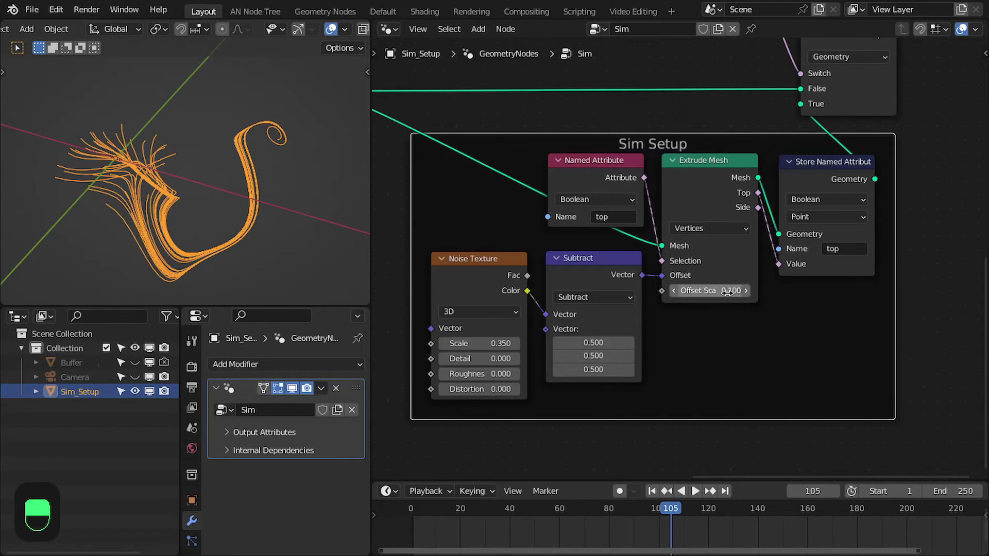
{"action": "key", "text": "shift+Left"}
{"action": "key", "text": "space"}
{"action": "key", "text": "space"}
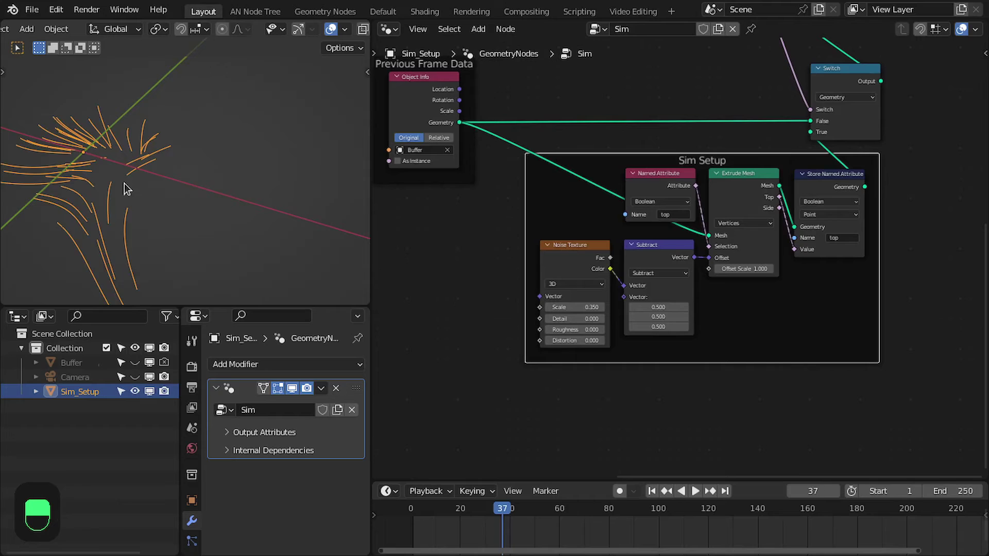
- Replay the simulation from frame 1 with Offset Scale 1 and stop at frame 96
{"action": "key", "text": "shift+Left"}
{"action": "key", "text": "space"}
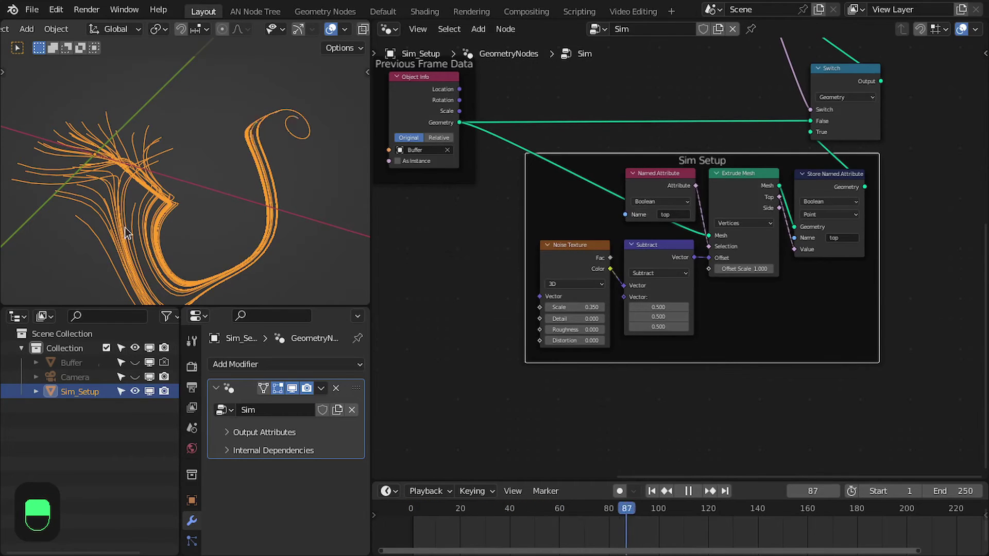
{"action": "key", "text": "space"}
- Switch the Noise Texture to 4D and add a Scene Time node whose Frame output drives its W input
{"action": "middle_click_drag", "start_coordinate": [510, 227], "coordinate": [687, 230]}
{"action": "scroll", "coordinate": [686, 229], "scroll_direction": "up", "scroll_amount": 2}
{"action": "left_click", "coordinate": [721, 258]}
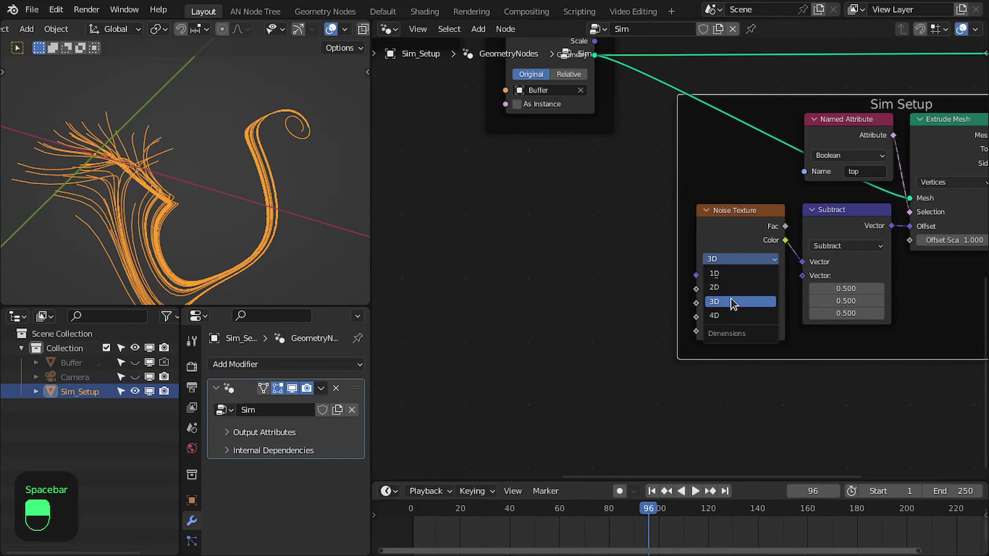
{"action": "left_click", "coordinate": [725, 319]}
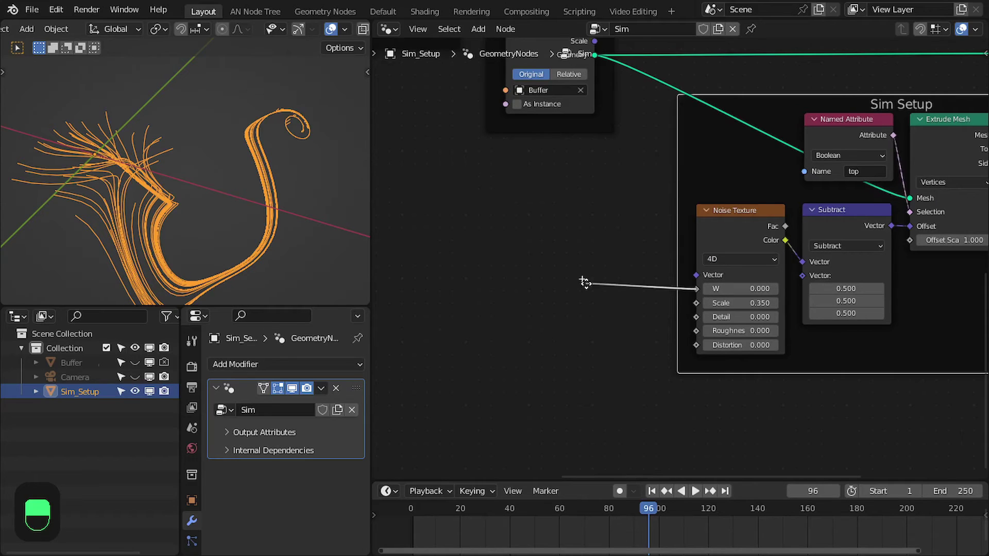
{"action": "left_click_drag", "start_coordinate": [585, 282], "coordinate": [585, 282]}
{"action": "type", "text": "time"}
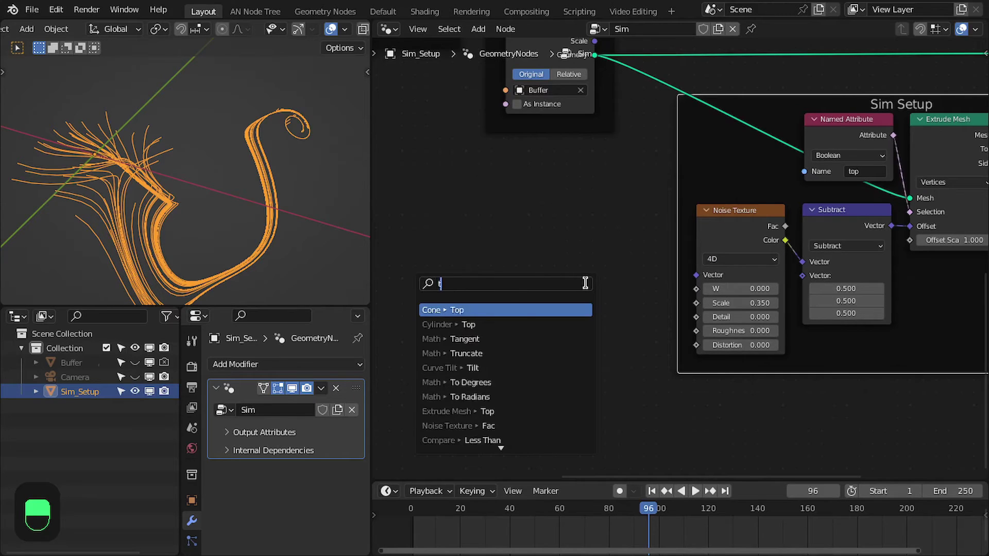
{"action": "key", "text": "Return"}
{"action": "left_click", "coordinate": [559, 231]}
- Insert a Multiply node with value 0.1 between Scene Time's Frame and the noise's W, and align the nodes
{"action": "left_click_drag", "start_coordinate": [555, 260], "coordinate": [563, 281]}
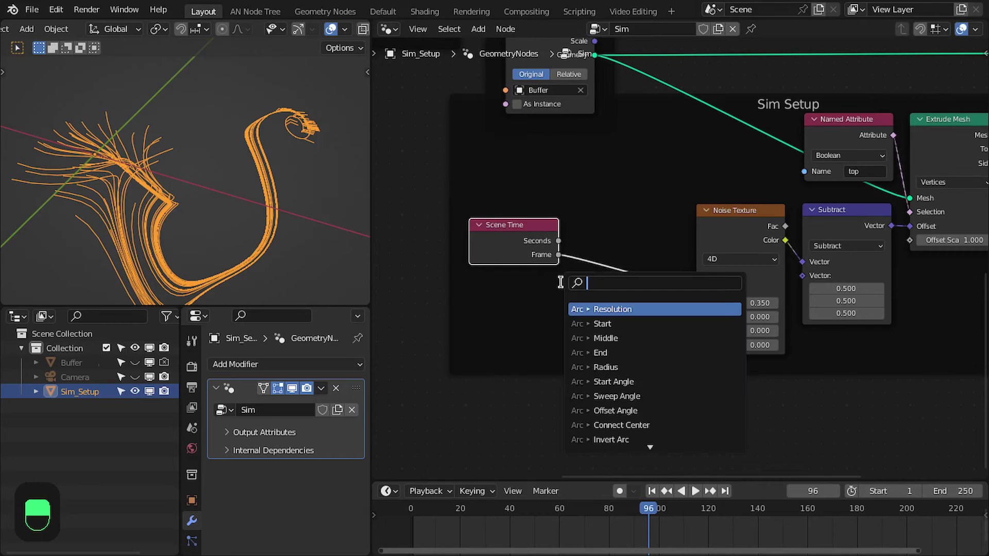
{"action": "type", "text": "mult"}
{"action": "key", "text": "Return"}
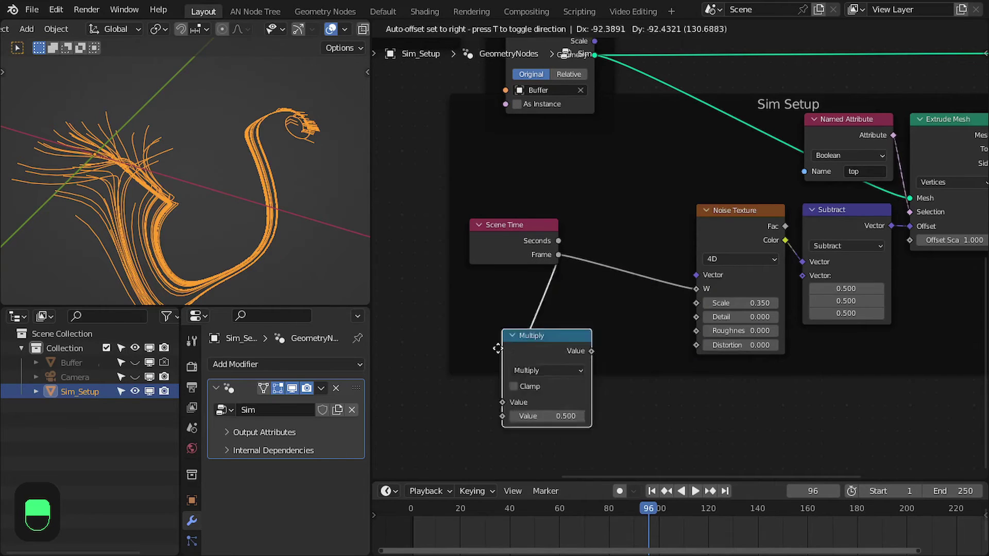
{"action": "left_click", "coordinate": [609, 226]}
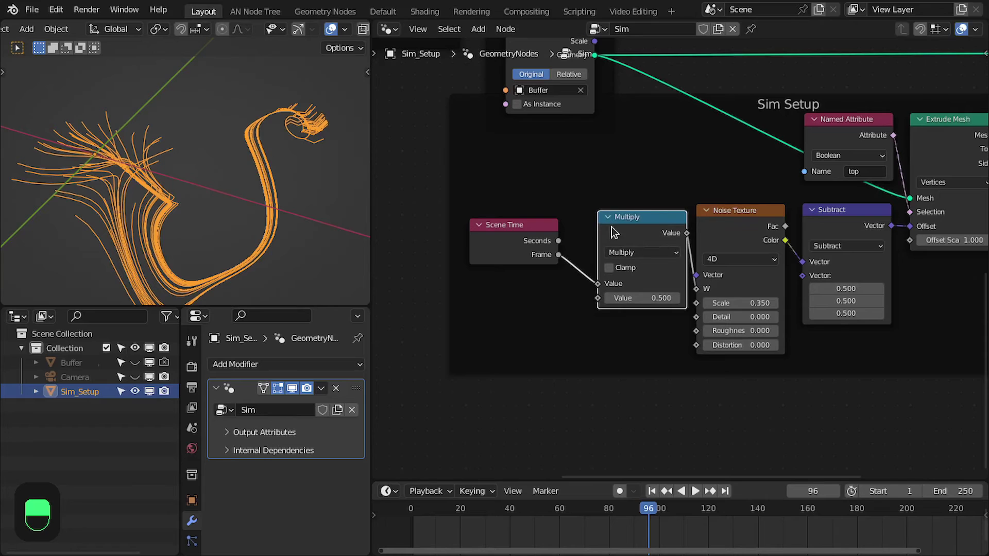
{"action": "left_click_drag", "start_coordinate": [614, 223], "coordinate": [608, 219]}
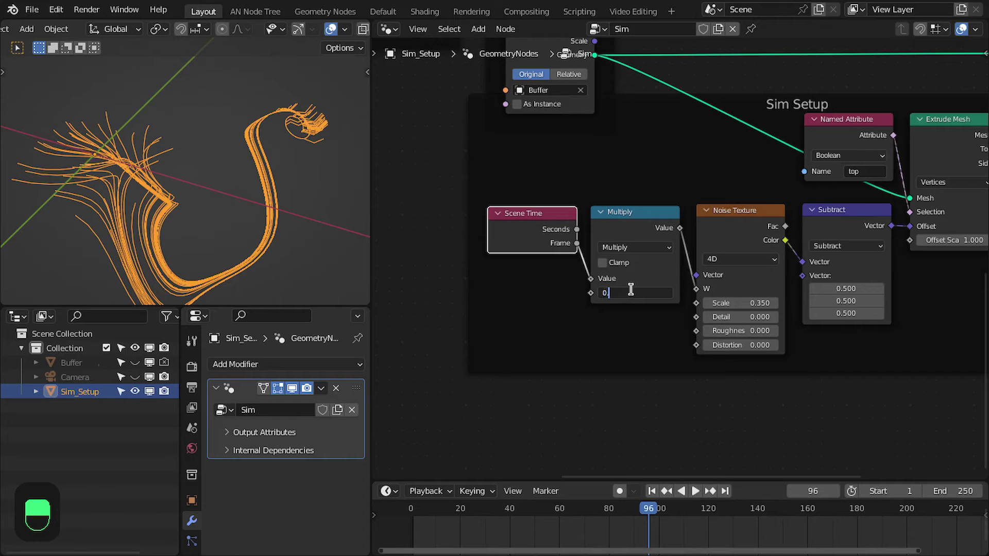
{"action": "type", "text": "1"}
{"action": "key", "text": "Return"}
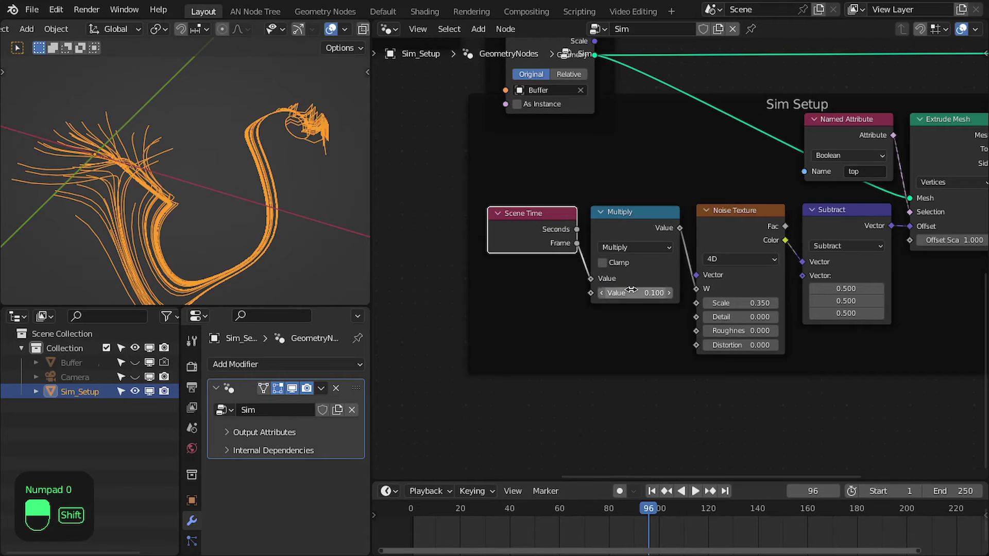
- Replay the simulation from frame 1 and move the Sim Setup frame slightly down, clear of Previous Frame Data
{"action": "key", "text": "shift+Left"}
{"action": "key", "text": "space"}
{"action": "scroll", "coordinate": [669, 232], "scroll_direction": "down", "scroll_amount": 4}
{"action": "scroll", "coordinate": [256, 166], "scroll_direction": "down", "scroll_amount": 5}
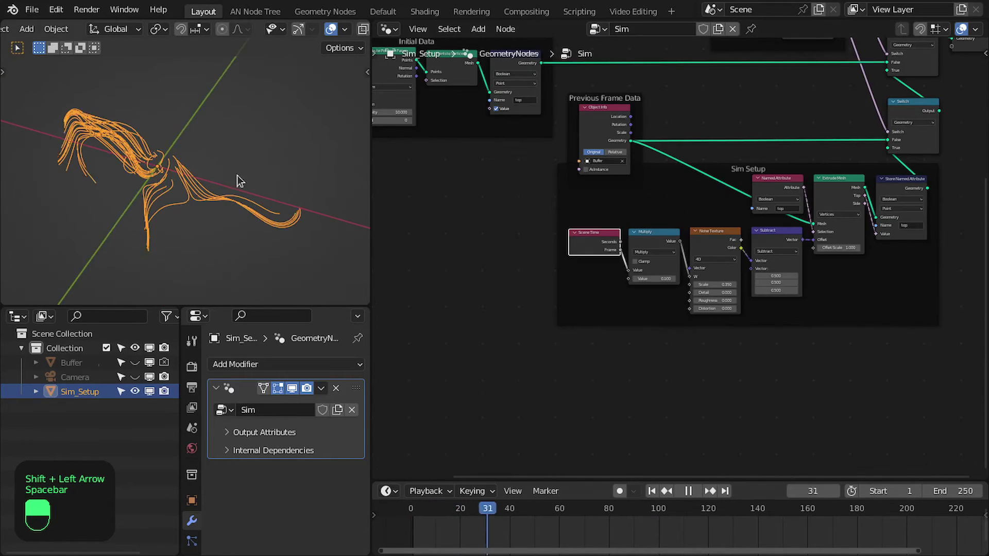
{"action": "left_click_drag", "start_coordinate": [684, 165], "coordinate": [699, 210]}
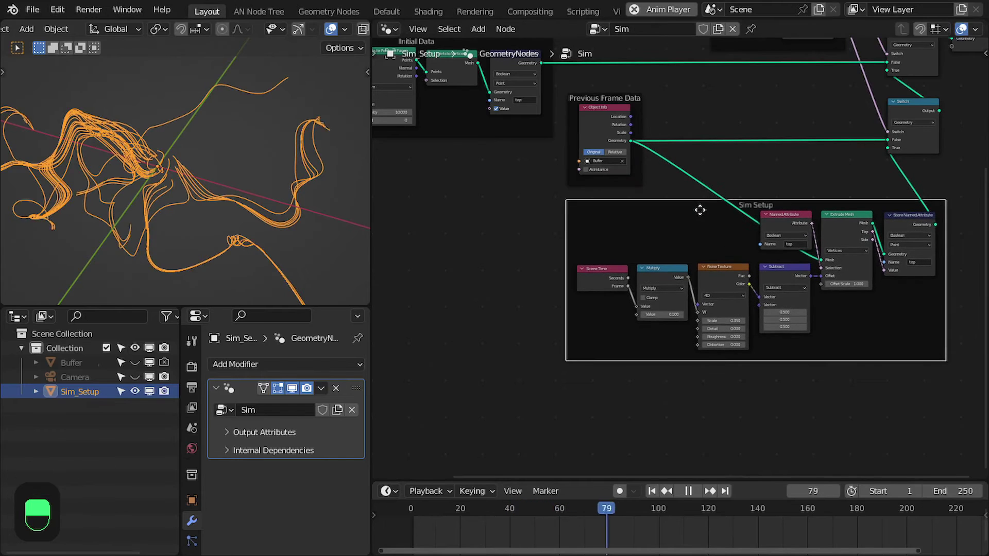
- Stop the playback and set the Distribute Points on Faces Density to 100
{"action": "scroll", "coordinate": [678, 246], "scroll_direction": "up", "scroll_amount": 2}
{"action": "scroll", "coordinate": [678, 246], "scroll_direction": "up", "scroll_amount": 1}
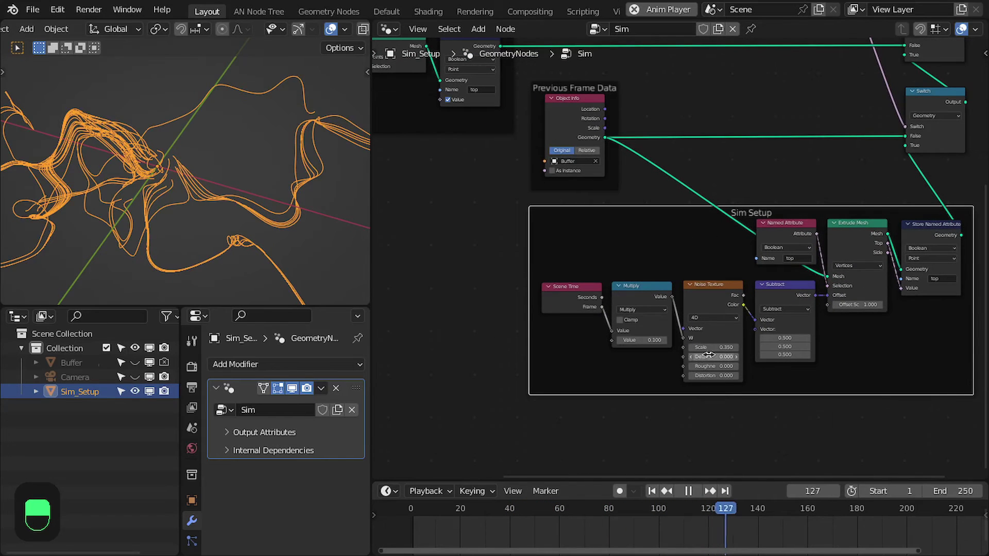
{"action": "middle_click_drag", "start_coordinate": [217, 174], "coordinate": [251, 219]}
{"action": "scroll", "coordinate": [252, 220], "scroll_direction": "down", "scroll_amount": 3}
{"action": "middle_click_drag", "start_coordinate": [391, 110], "coordinate": [685, 171]}
{"action": "scroll", "coordinate": [644, 176], "scroll_direction": "up", "scroll_amount": 4}
{"action": "key", "text": "space"}
{"action": "left_click_drag", "start_coordinate": [630, 161], "coordinate": [629, 161]}
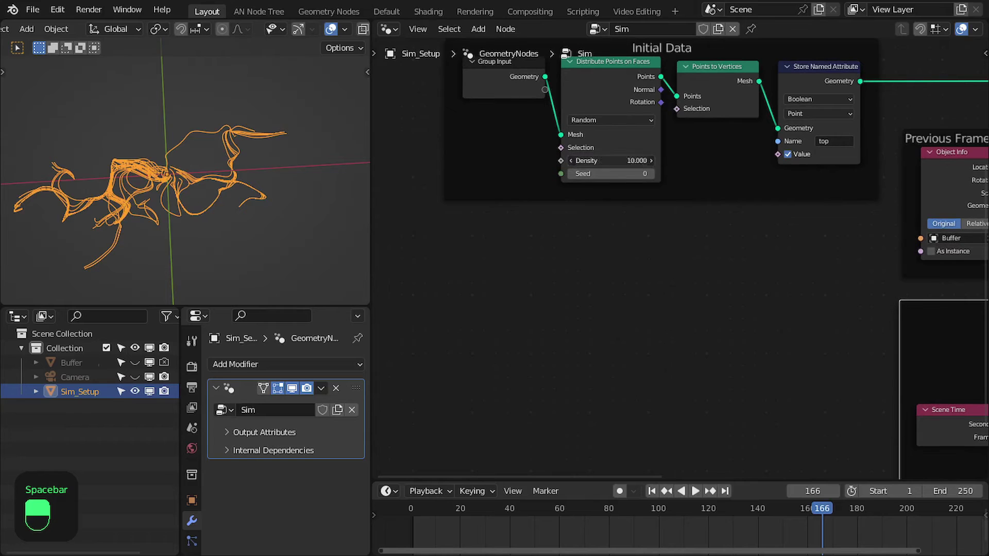
{"action": "key", "text": "Return"}
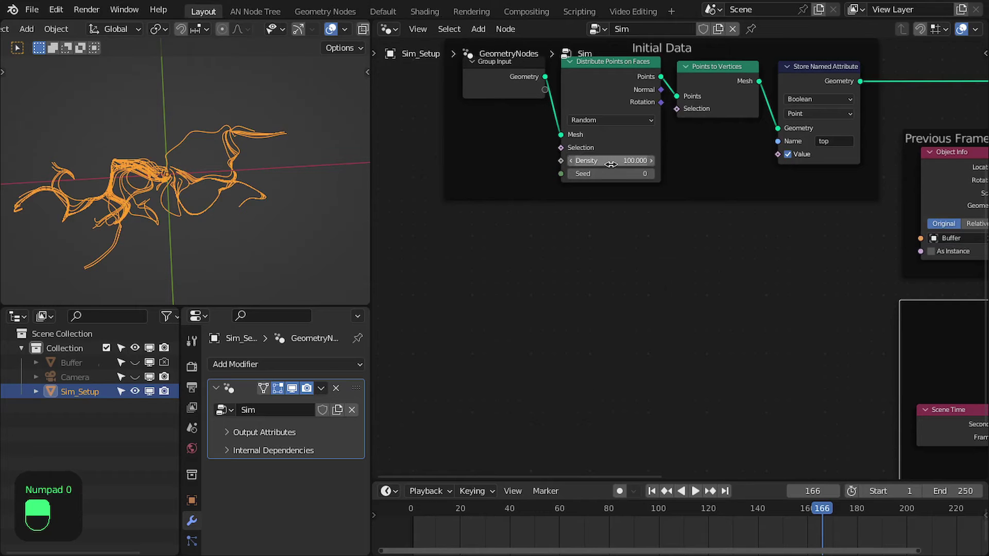
- Replay the simulation from frame 1 to frame 117 and examine the denser strands from several angles
{"action": "key", "text": "shift+Left"}
{"action": "key", "text": "space"}
{"action": "key", "text": "ctrl+space"}
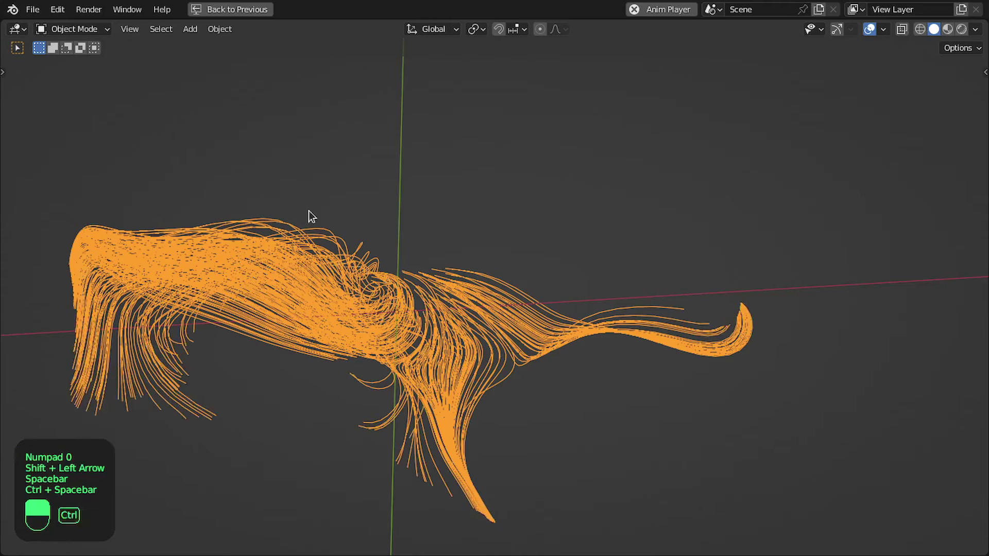
{"action": "middle_click_drag", "start_coordinate": [307, 214], "coordinate": [493, 274]}
{"action": "key", "text": "ctrl+space"}
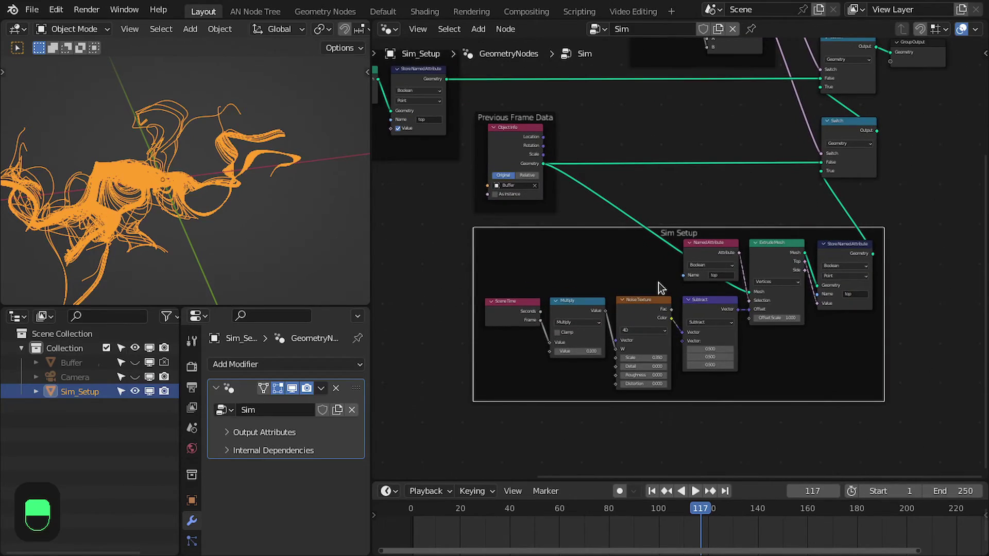
{"action": "middle_click_drag", "start_coordinate": [618, 283], "coordinate": [669, 272]}
{"action": "scroll", "coordinate": [196, 202], "scroll_direction": "up", "scroll_amount": 2}
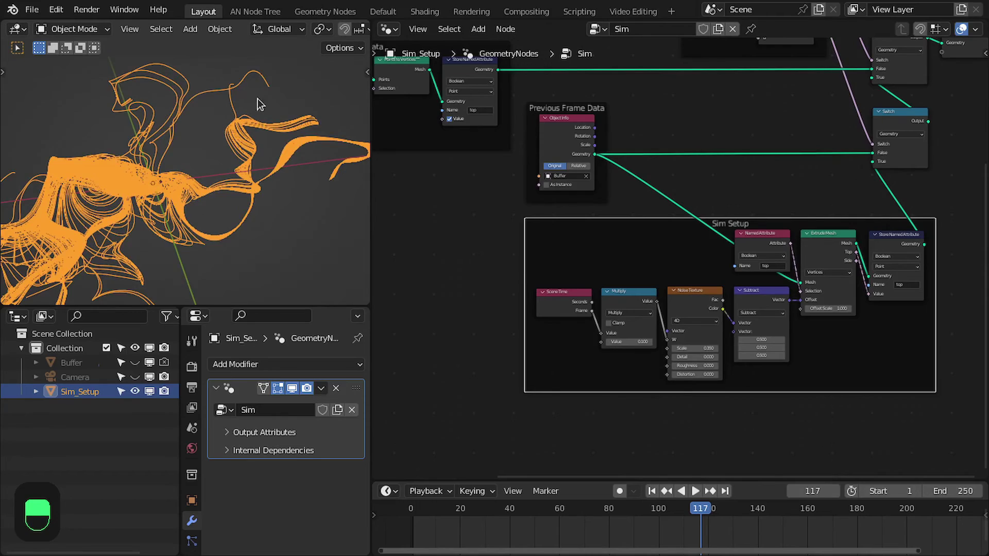
{"action": "middle_click_drag", "start_coordinate": [259, 105], "coordinate": [143, 152]}
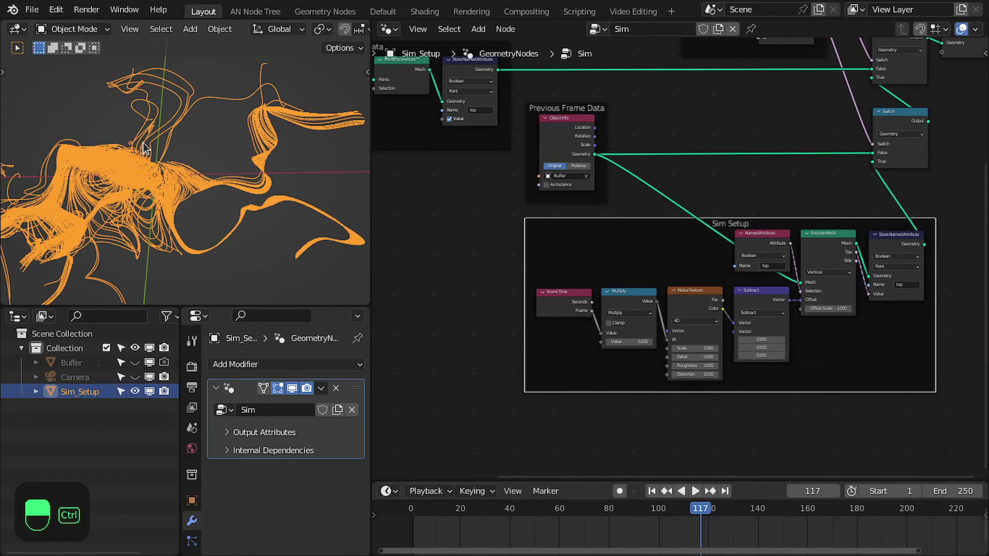
- Return to frame 1 and replace Sim_Setup's plane mesh with an ico sphere in Edit Mode
{"action": "key", "text": "ctrl+space"}
{"action": "middle_click_drag", "start_coordinate": [320, 203], "coordinate": [439, 242]}
{"action": "key", "text": "shift+Left"}
{"action": "key", "text": "Tab"}
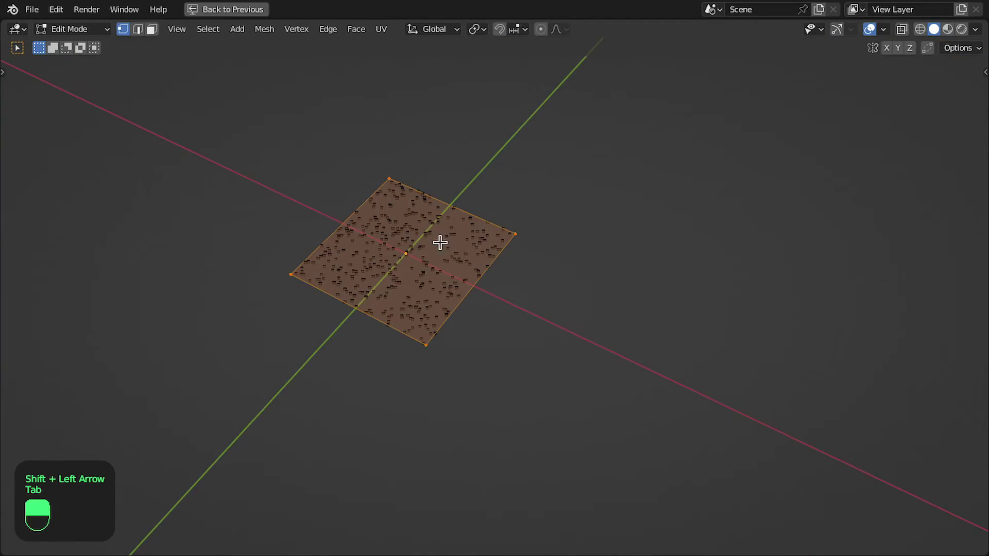
{"action": "key", "text": "x"}
{"action": "left_click", "coordinate": [382, 193]}
{"action": "key", "text": "shift+a"}
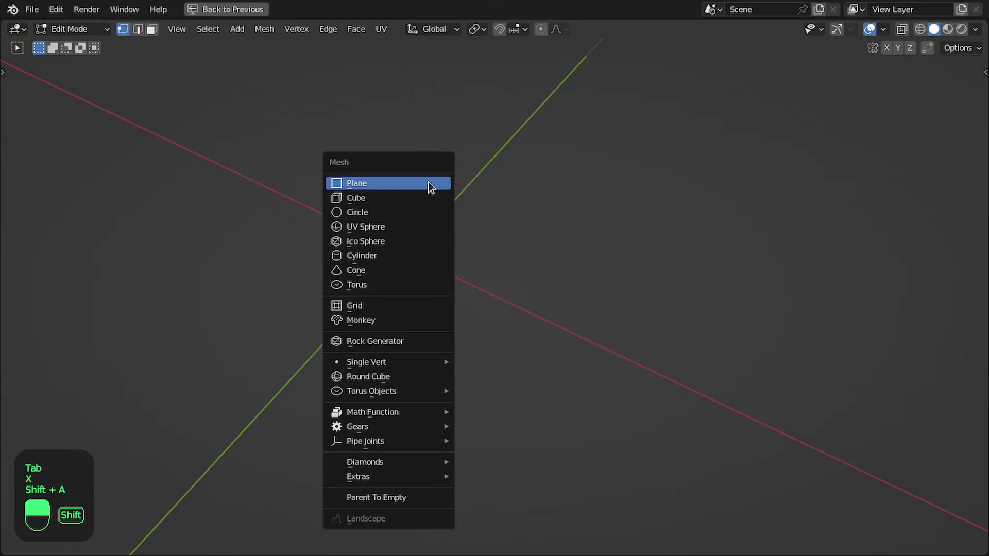
{"action": "left_click", "coordinate": [397, 243]}
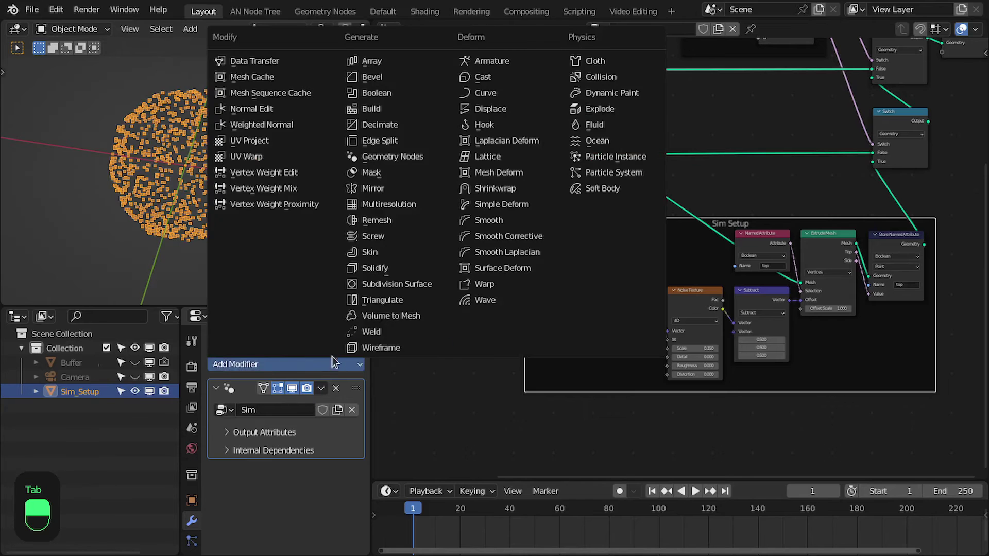
- Add a Subdivision Surface modifier above Sim_Setup's geometry nodes modifier, with viewport and render levels of 3
{"action": "left_click", "coordinate": [397, 284]}
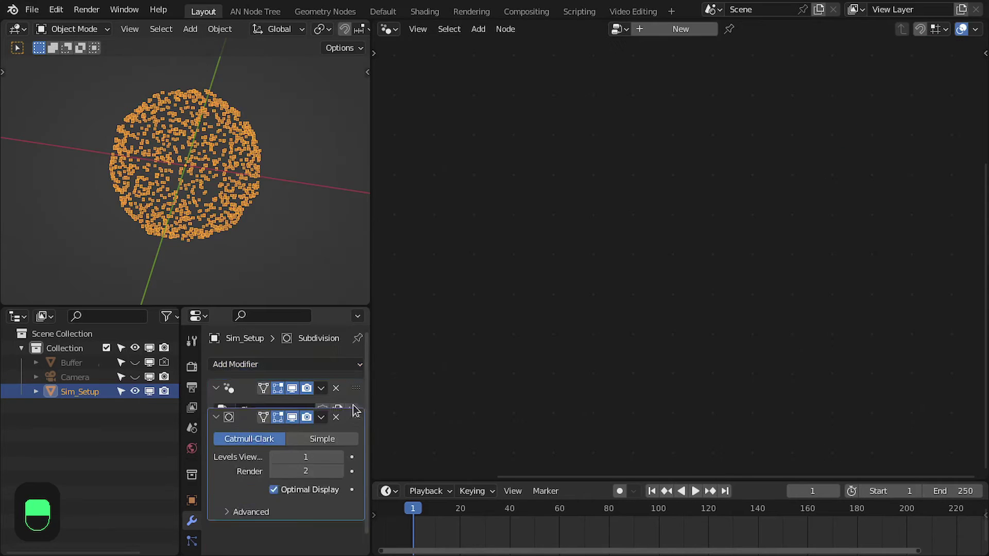
{"action": "left_click", "coordinate": [339, 428]}
{"action": "left_click", "coordinate": [339, 428]}
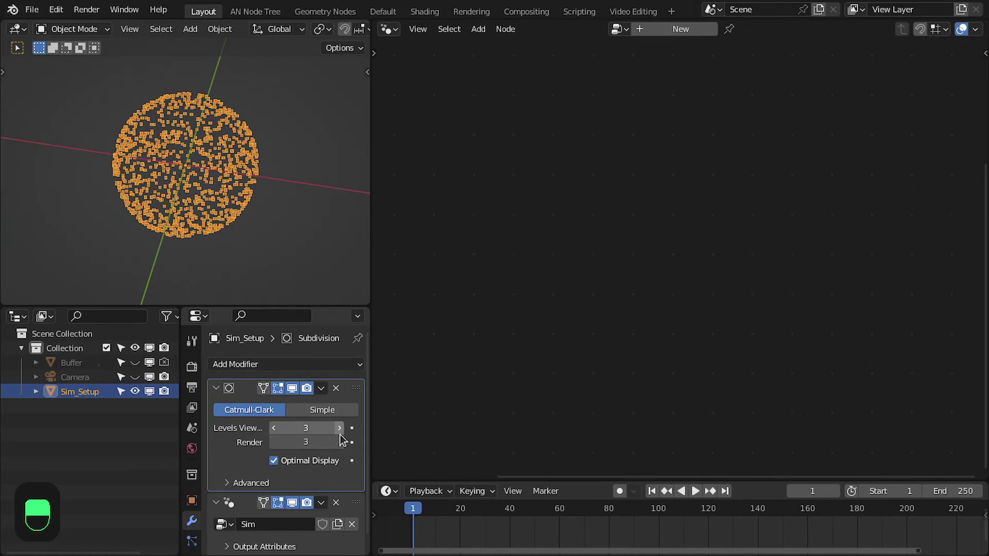
{"action": "left_click", "coordinate": [339, 442]}
{"action": "scroll", "coordinate": [222, 208], "scroll_direction": "up", "scroll_amount": 3}
{"action": "middle_click_drag", "start_coordinate": [222, 207], "coordinate": [279, 315]}
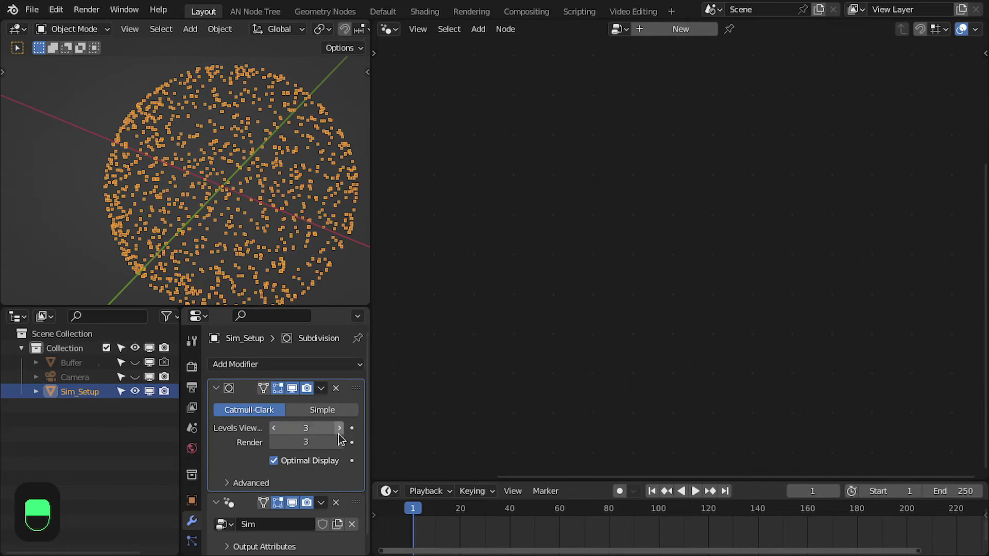
- Play the simulation on the subdivided sphere and stop at frame 50
{"action": "middle_click_drag", "start_coordinate": [732, 289], "coordinate": [707, 305]}
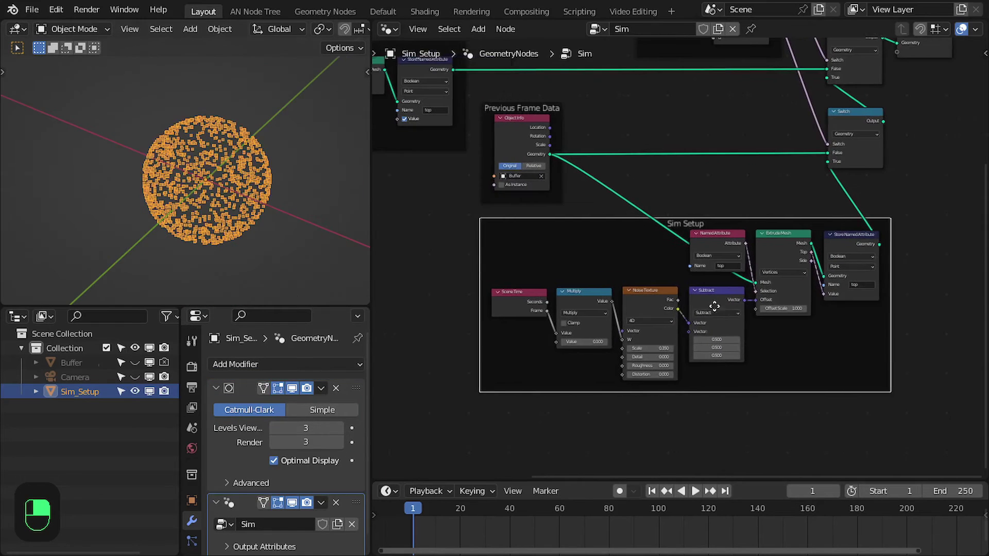
{"action": "key", "text": "space"}
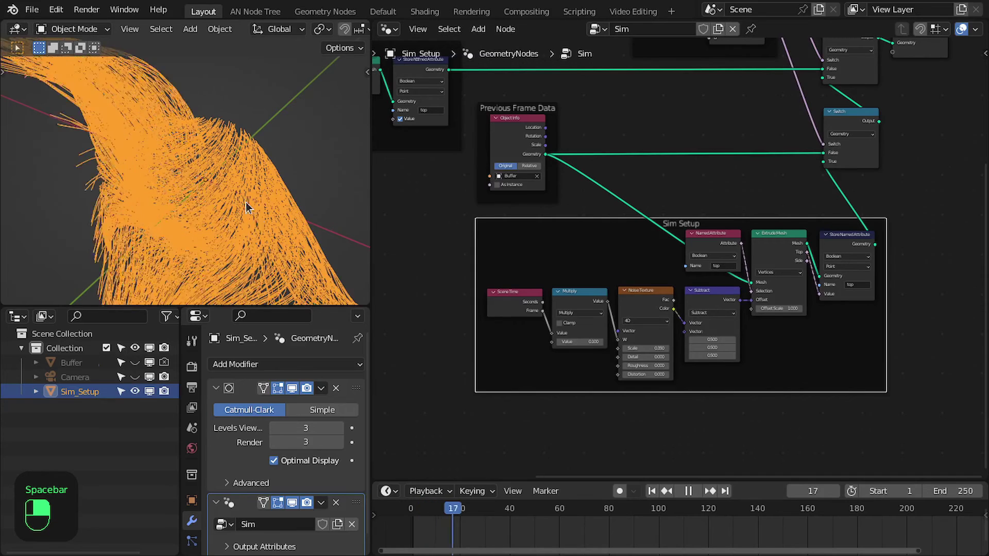
{"action": "scroll", "coordinate": [217, 216], "scroll_direction": "down", "scroll_amount": 4}
{"action": "key", "text": "space"}
{"action": "scroll", "coordinate": [679, 257], "scroll_direction": "up", "scroll_amount": 4}
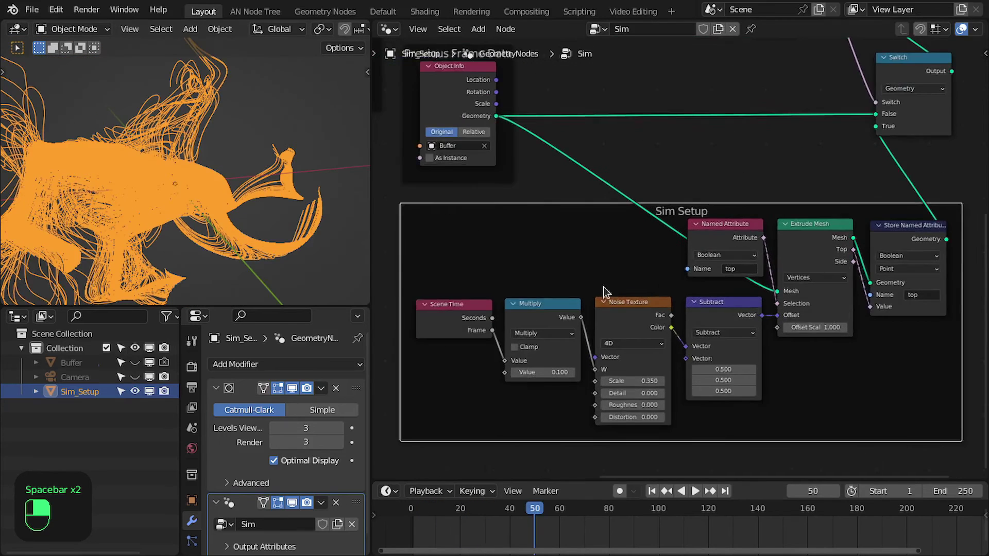
- Add a Transfer Attribute node with Group Input's Geometry as its Source and set its data type to Vector
{"action": "scroll", "coordinate": [605, 292], "scroll_direction": "down", "scroll_amount": 3}
{"action": "middle_click_drag", "start_coordinate": [510, 291], "coordinate": [657, 294]}
{"action": "scroll", "coordinate": [432, 129], "scroll_direction": "down", "scroll_amount": 1}
{"action": "middle_click_drag", "start_coordinate": [432, 129], "coordinate": [632, 176]}
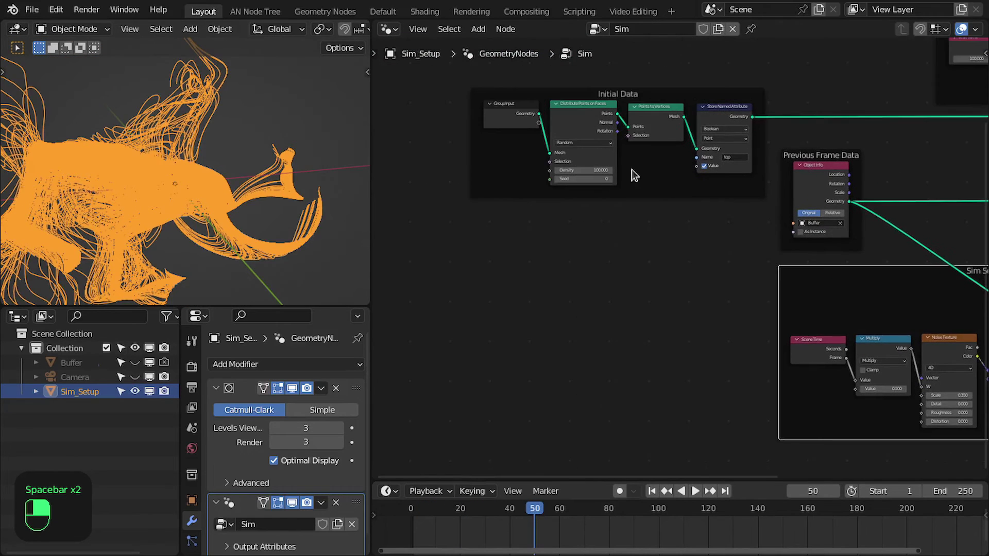
{"action": "key", "text": "ctrl+space"}
{"action": "middle_click_drag", "start_coordinate": [423, 141], "coordinate": [298, 80]}
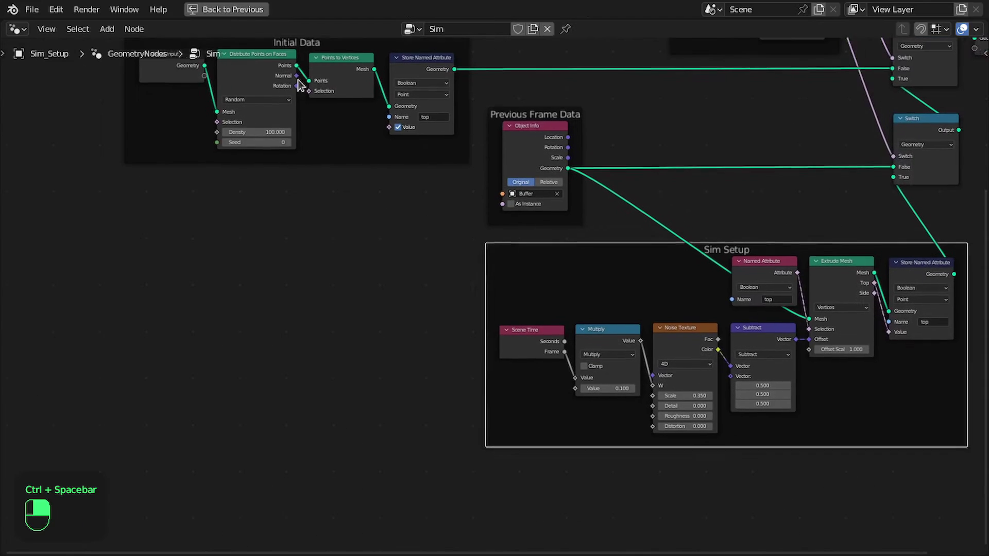
{"action": "left_click_drag", "start_coordinate": [204, 65], "coordinate": [570, 508]}
{"action": "type", "text": "tra"}
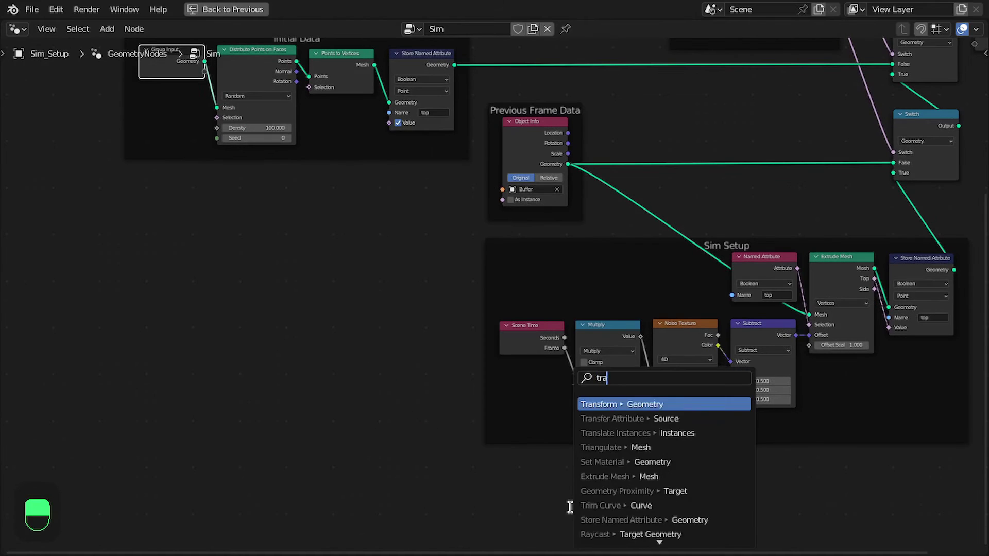
{"action": "key", "text": "Down"}
{"action": "key", "text": "Return"}
{"action": "left_click", "coordinate": [638, 470]}
{"action": "scroll", "coordinate": [773, 499], "scroll_direction": "up", "scroll_amount": 3}
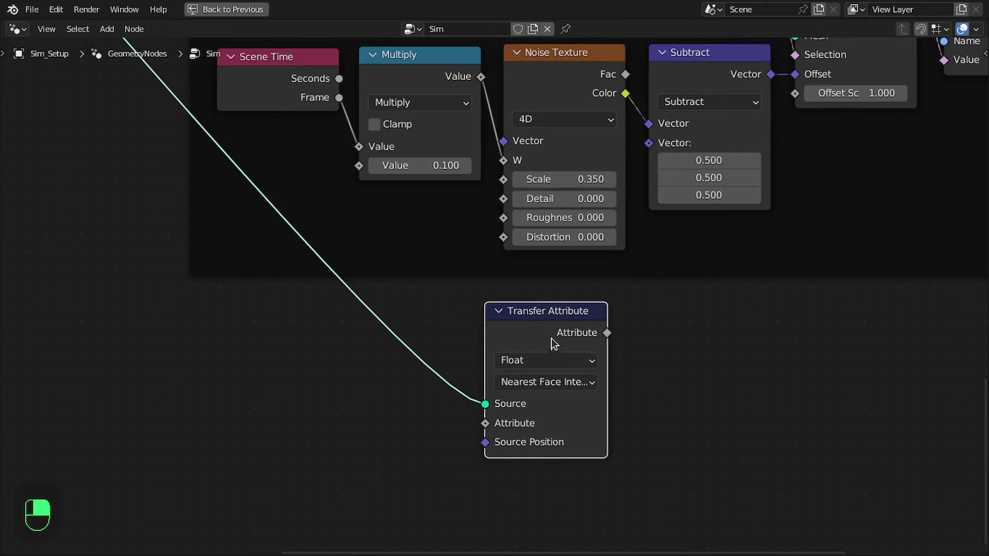
{"action": "left_click", "coordinate": [554, 367]}
{"action": "left_click", "coordinate": [538, 418]}
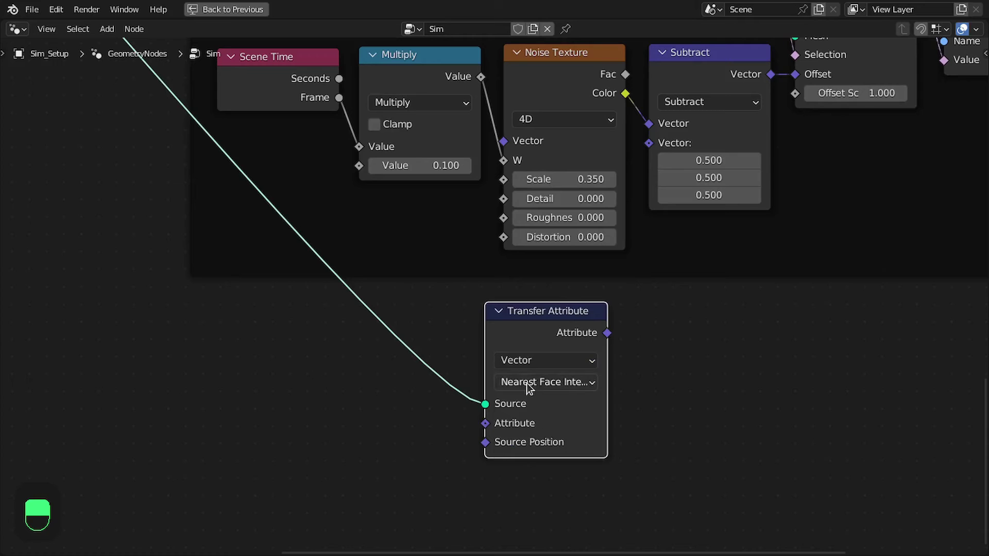
- Feed a Normal node into Transfer Attribute's Attribute input and place both nodes inside Sim Setup, beneath the Noise Texture
{"action": "left_click_drag", "start_coordinate": [486, 423], "coordinate": [426, 424]}
{"action": "type", "text": "noma"}
{"action": "key", "text": "Return"}
{"action": "left_click", "coordinate": [459, 411]}
{"action": "left_click_drag", "start_coordinate": [432, 498], "coordinate": [566, 355]}
{"action": "right_click", "coordinate": [540, 360]}
{"action": "key", "text": "g"}
{"action": "left_click", "coordinate": [555, 137]}
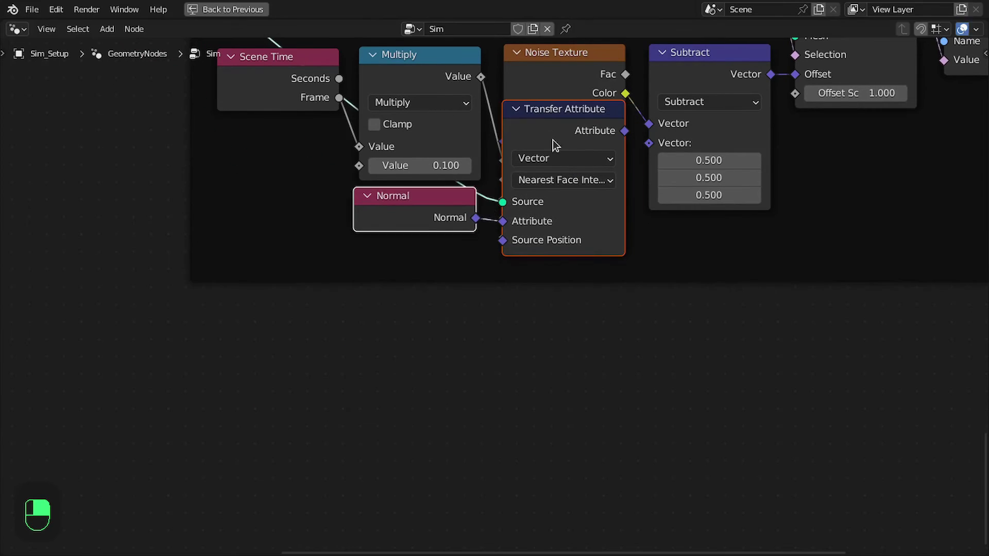
{"action": "key", "text": "g"}
{"action": "left_click", "coordinate": [554, 309]}
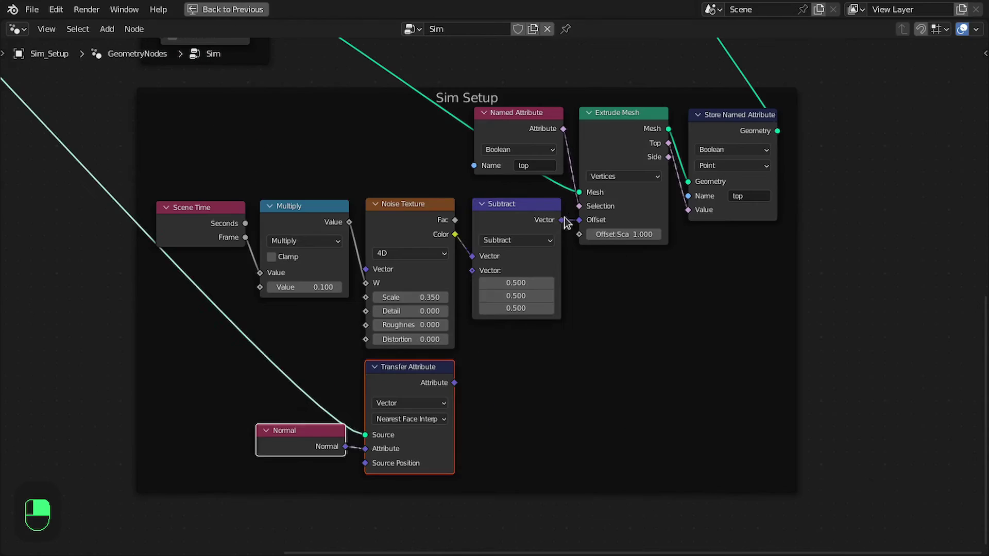
- Add a Cross Product node combining the Subtract vector with the transferred normal, and connect its result to Extrude Mesh's Offset
{"action": "left_click_drag", "start_coordinate": [564, 219], "coordinate": [601, 335]}
{"action": "type", "text": "cros"}
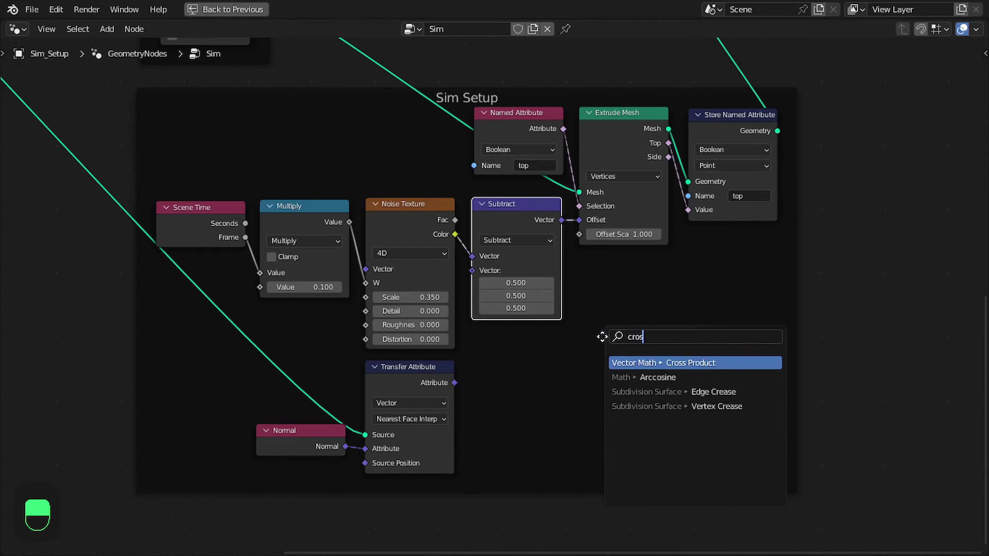
{"action": "key", "text": "Return"}
{"action": "left_click", "coordinate": [580, 272]}
{"action": "left_click_drag", "start_coordinate": [455, 383], "coordinate": [591, 338]}
{"action": "left_click_drag", "start_coordinate": [670, 284], "coordinate": [615, 227]}
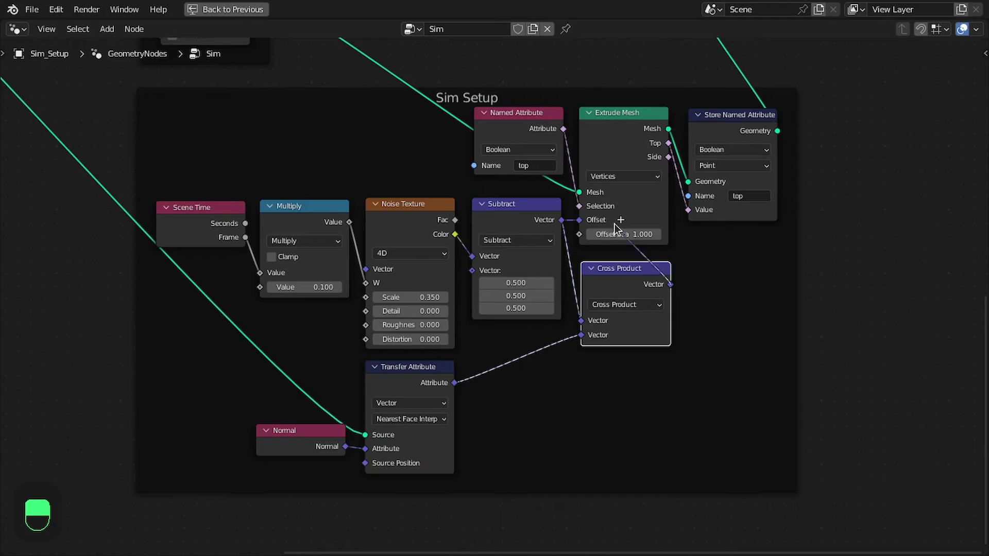
- Replay the simulation from frame 1 to frame 58 and inspect the strands around the sphere
{"action": "key", "text": "ctrl+space"}
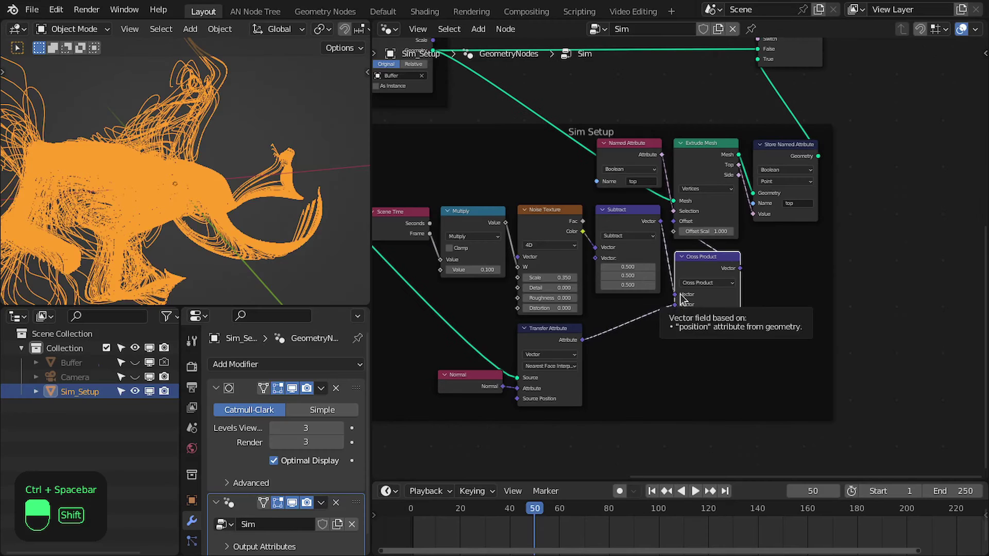
{"action": "key", "text": "shift+Left"}
{"action": "key", "text": "space"}
{"action": "middle_click_drag", "start_coordinate": [128, 197], "coordinate": [189, 203]}
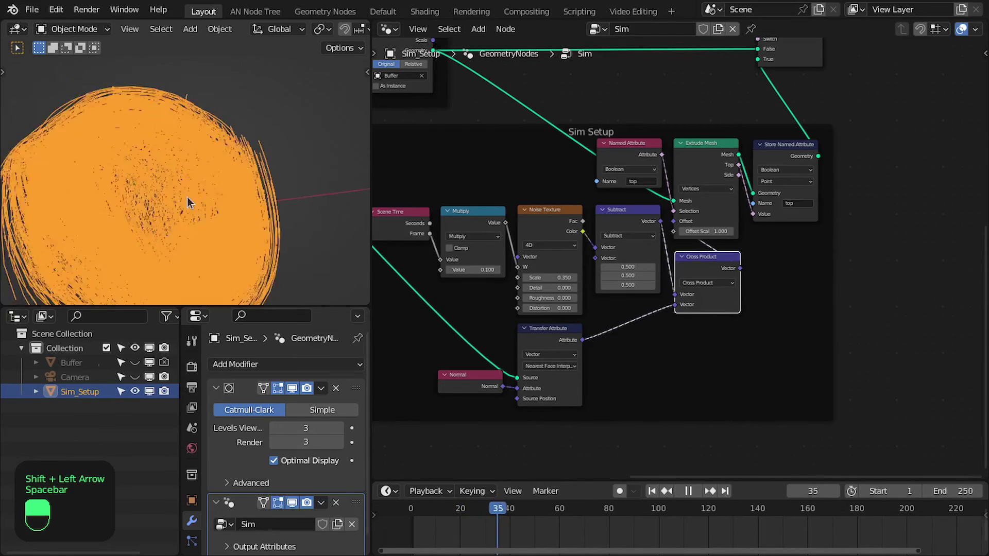
{"action": "key", "text": "ctrl+space"}
{"action": "middle_click_drag", "start_coordinate": [453, 329], "coordinate": [614, 373]}
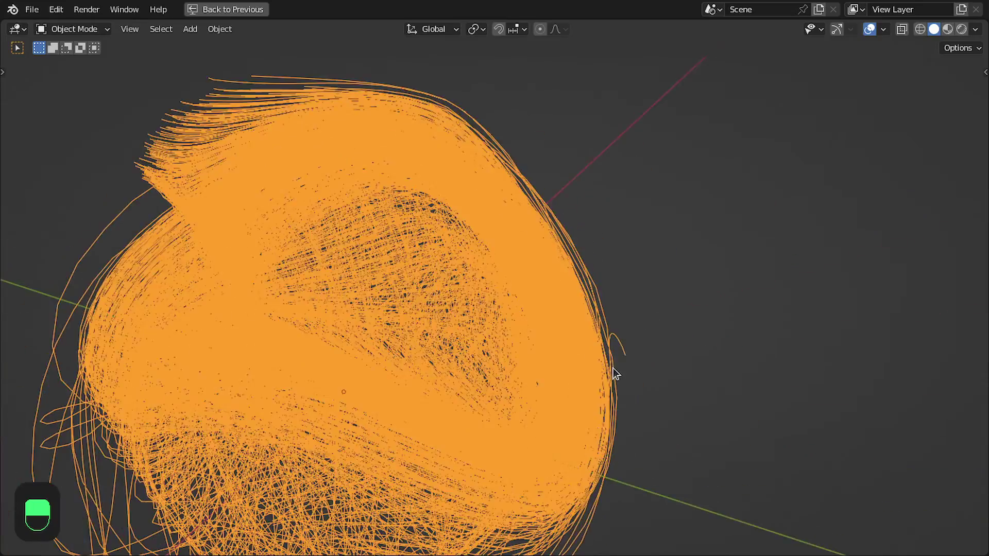
{"action": "middle_click_drag", "start_coordinate": [316, 274], "coordinate": [287, 349]}
{"action": "key", "text": "ctrl+space"}
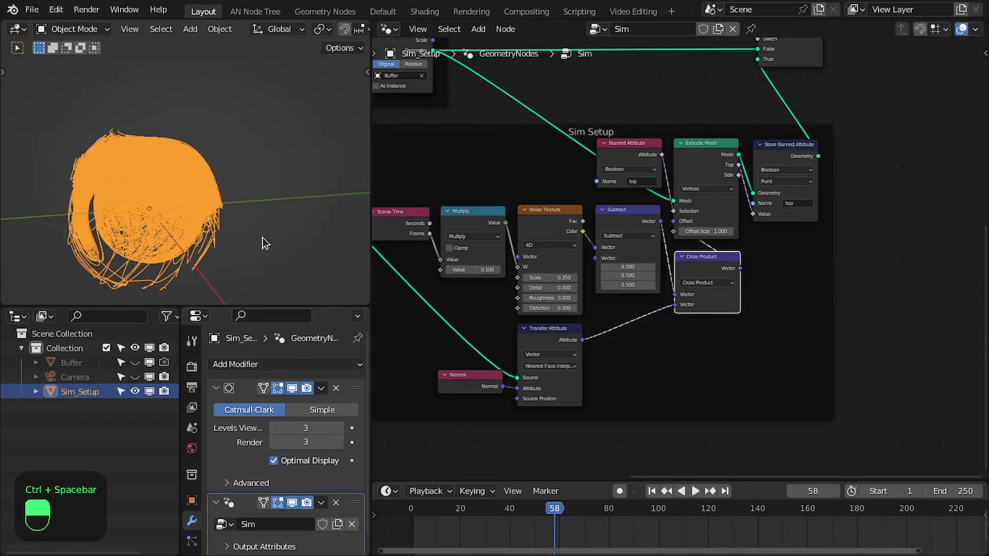
- Move the frame-range nodes, both Switch nodes and Group Output further right to make room beside Sim Setup
{"action": "middle_click_drag", "start_coordinate": [756, 217], "coordinate": [689, 354]}
{"action": "key", "text": "ctrl+space"}
{"action": "scroll", "coordinate": [622, 375], "scroll_direction": "down", "scroll_amount": 4}
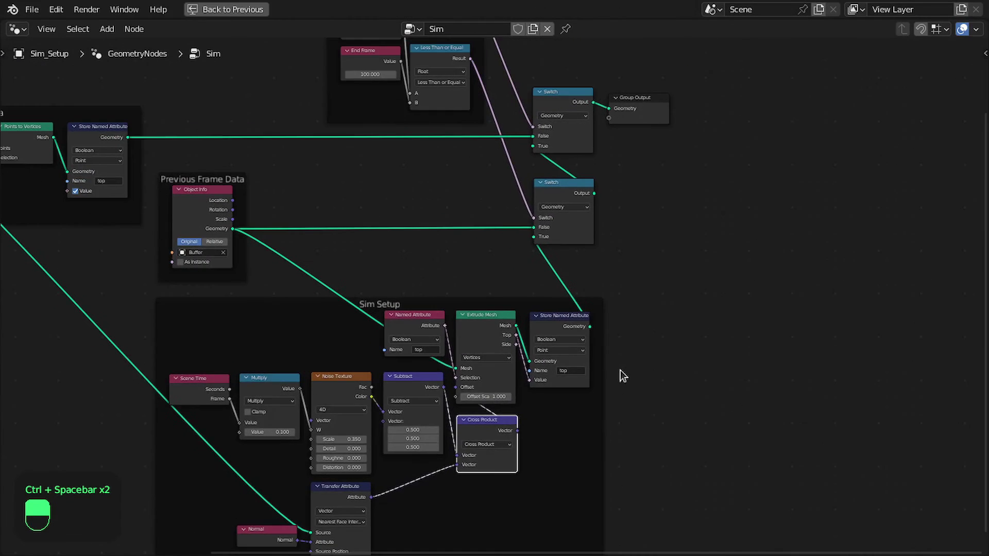
{"action": "middle_click_drag", "start_coordinate": [740, 138], "coordinate": [772, 203]}
{"action": "left_click_drag", "start_coordinate": [769, 108], "coordinate": [391, 305]}
{"action": "left_click_drag", "start_coordinate": [586, 272], "coordinate": [706, 275]}
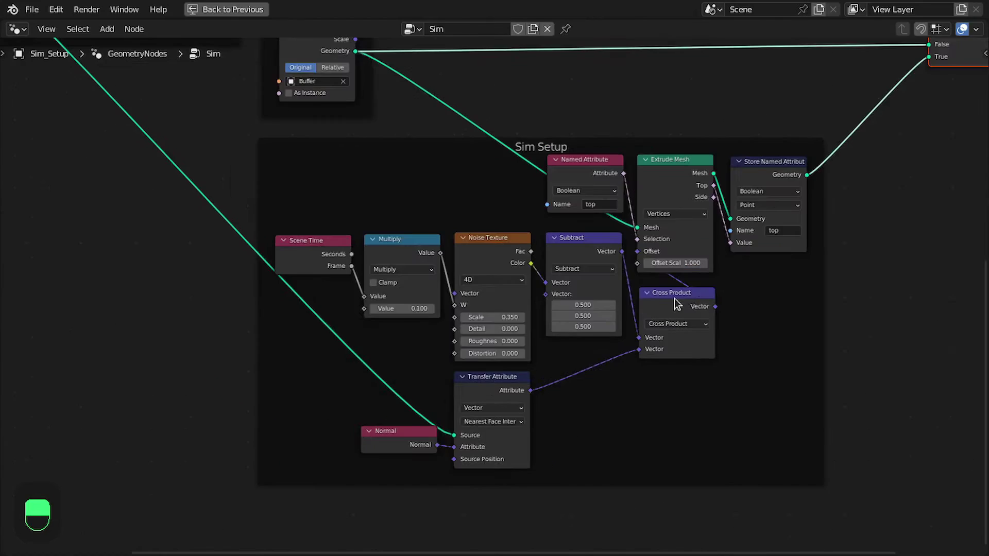
{"action": "middle_click_drag", "start_coordinate": [642, 269], "coordinate": [678, 313]}
{"action": "scroll", "coordinate": [676, 311], "scroll_direction": "down", "scroll_amount": 8}
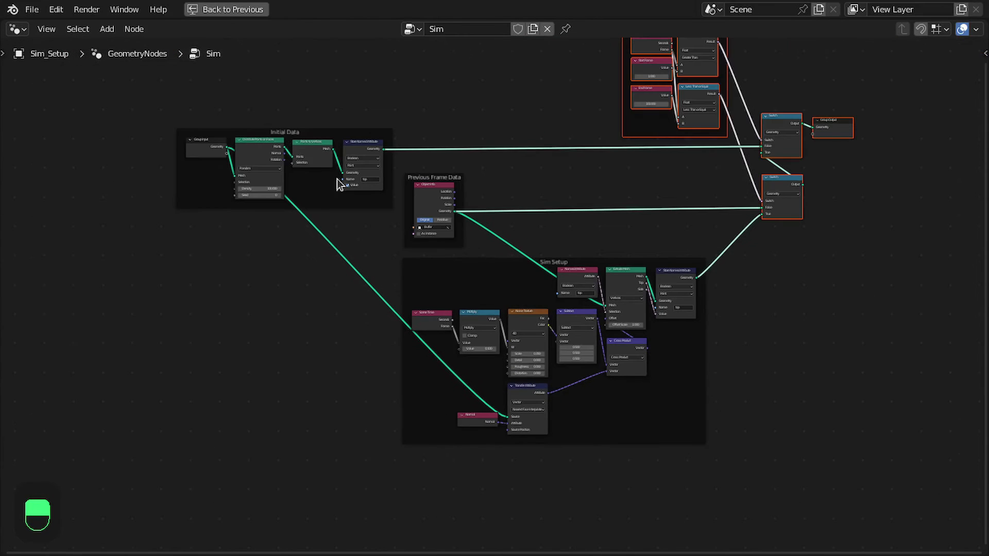
- Add a Geometry Proximity node targeting Group Input's Geometry and place it beneath Sim Setup's Store Named Attribute
{"action": "left_click_drag", "start_coordinate": [226, 149], "coordinate": [798, 342]}
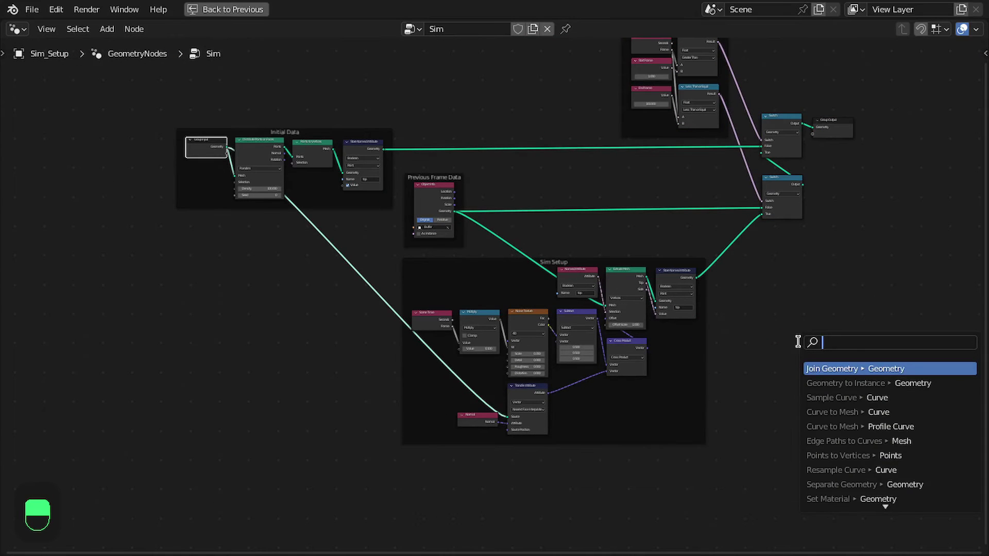
{"action": "type", "text": "pro"}
{"action": "middle_click_drag", "start_coordinate": [750, 364], "coordinate": [488, 352]}
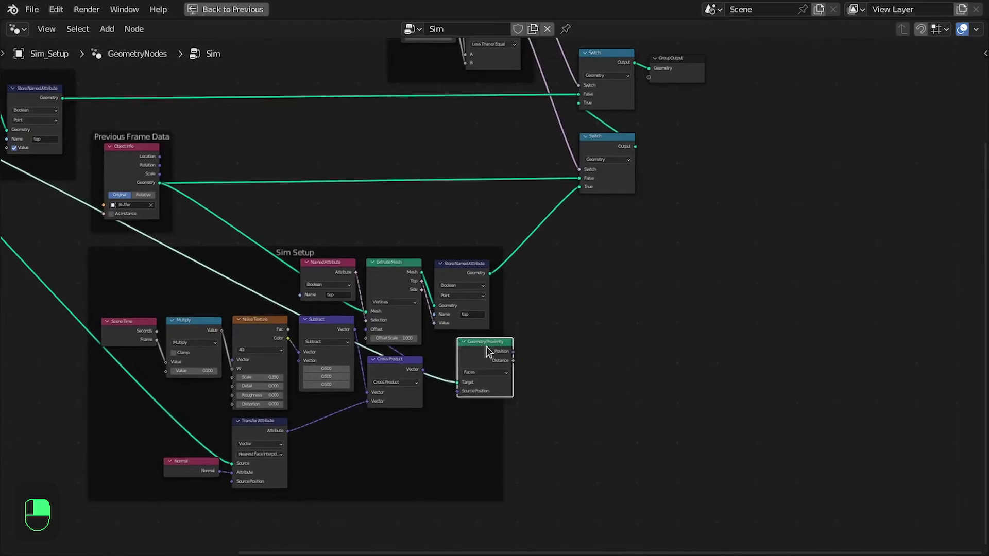
{"action": "scroll", "coordinate": [488, 352], "scroll_direction": "up", "scroll_amount": 5}
{"action": "left_click_drag", "start_coordinate": [463, 367], "coordinate": [426, 368]}
- Add a Set Position node to the link leaving Sim Setup's Store Named Attribute node
{"action": "scroll", "coordinate": [454, 376], "scroll_direction": "up", "scroll_amount": 5}
{"action": "key", "text": "shift+a"}
{"action": "left_click", "coordinate": [552, 154]}
{"action": "type", "text": "set pos"}
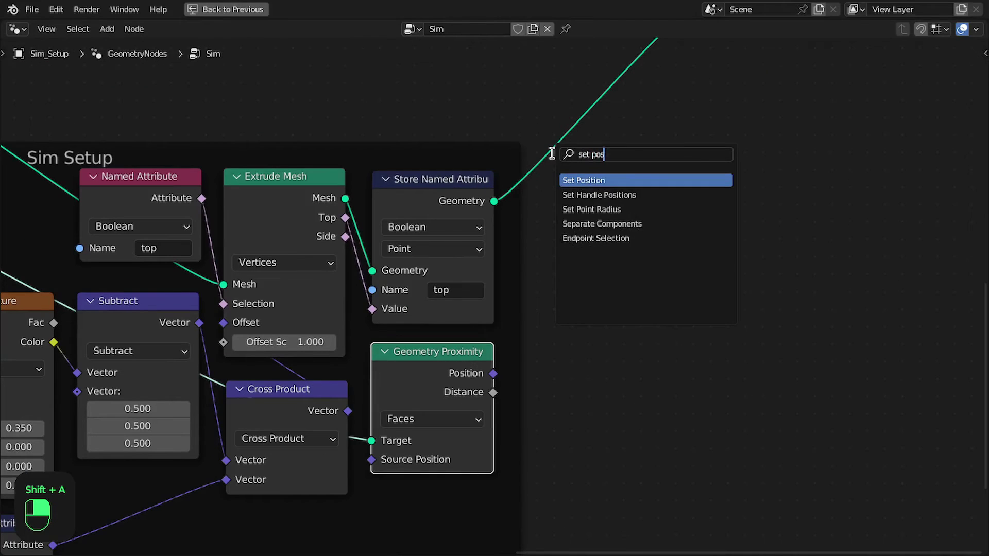
{"action": "key", "text": "Return"}
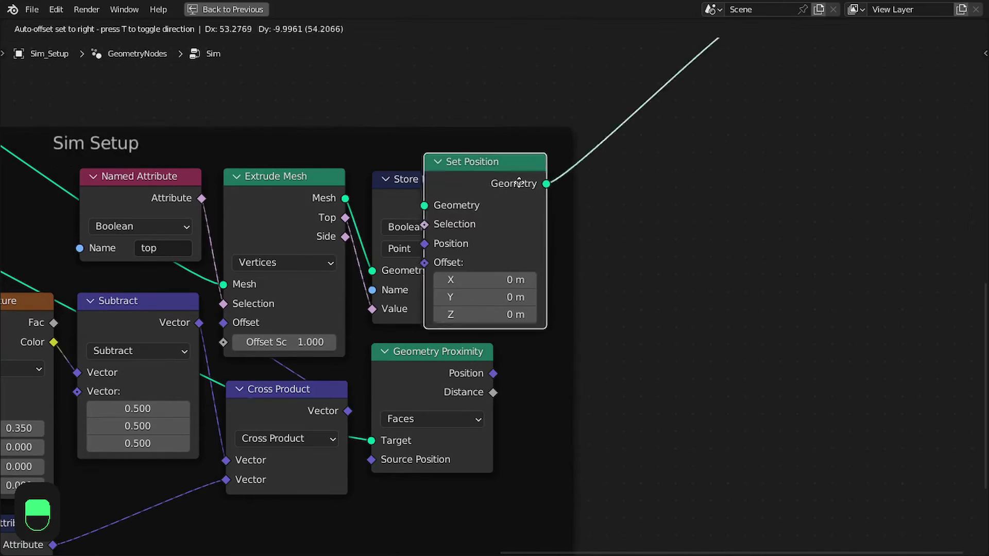
{"action": "left_click", "coordinate": [597, 190]}
{"action": "middle_click_drag", "start_coordinate": [598, 190], "coordinate": [731, 152]}
{"action": "key", "text": "ctrl+space"}
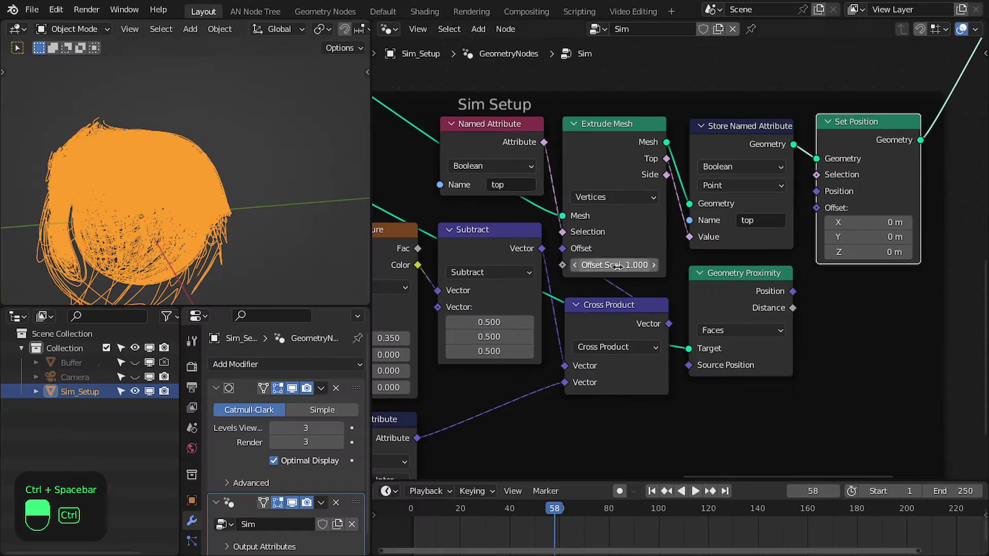
- Connect Geometry Proximity's Position output to the Position input of Set Position
{"action": "middle_click_drag", "start_coordinate": [182, 235], "coordinate": [244, 135]}
{"action": "middle_click_drag", "start_coordinate": [148, 179], "coordinate": [190, 193]}
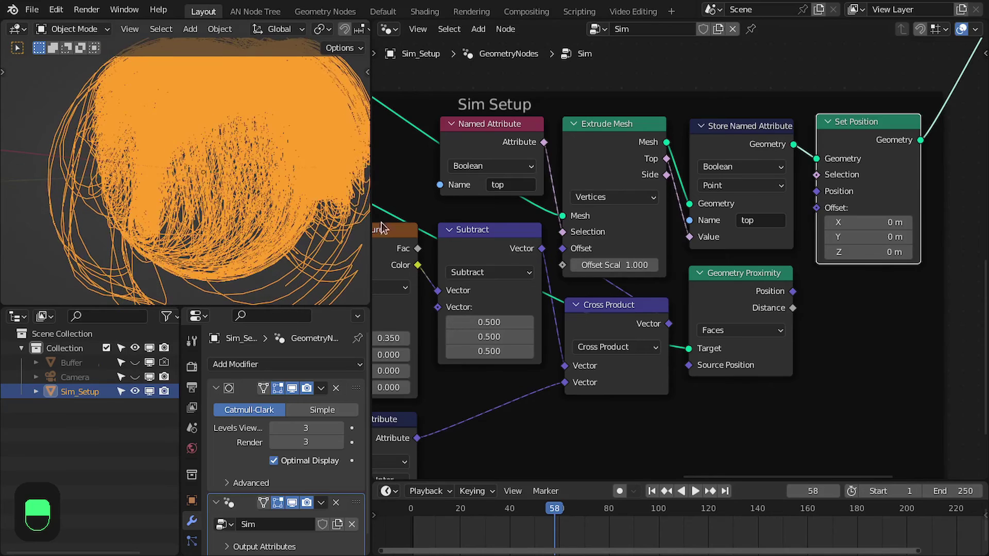
{"action": "scroll", "coordinate": [774, 260], "scroll_direction": "up", "scroll_amount": 3}
{"action": "middle_click_drag", "start_coordinate": [807, 276], "coordinate": [790, 274]}
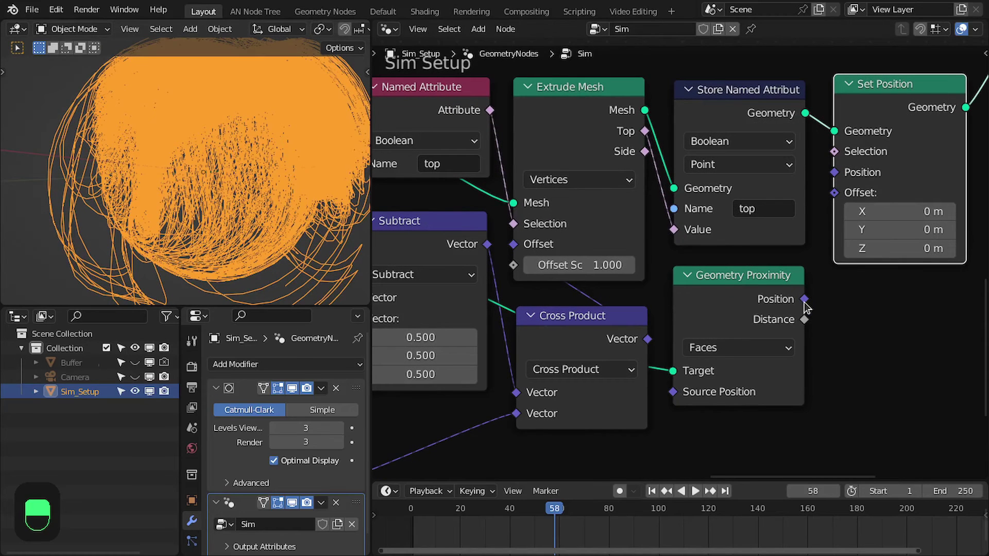
{"action": "left_click_drag", "start_coordinate": [804, 299], "coordinate": [834, 173]}
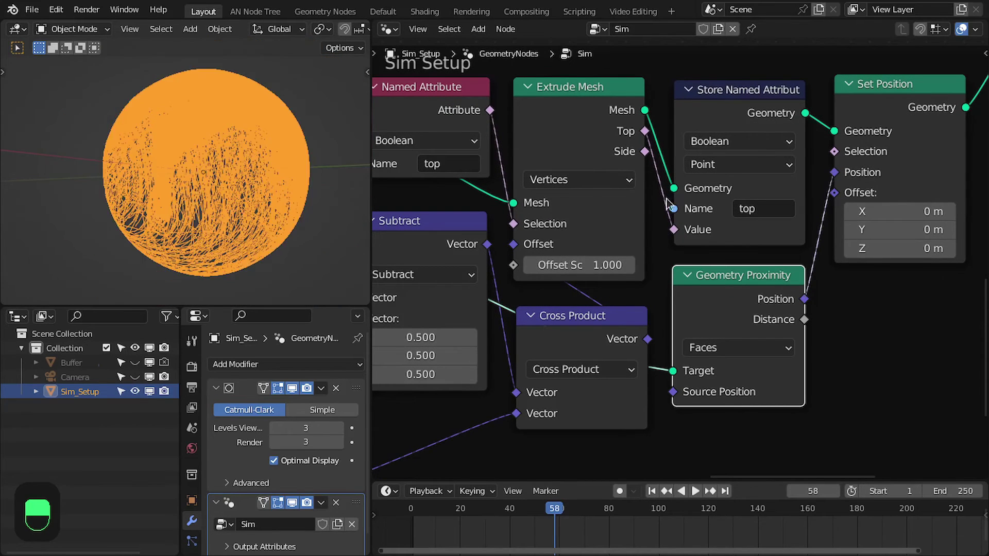
- Review the complete Sim node tree from Initial Data through Sim Setup to Group Output
{"action": "scroll", "coordinate": [766, 253], "scroll_direction": "down", "scroll_amount": 5}
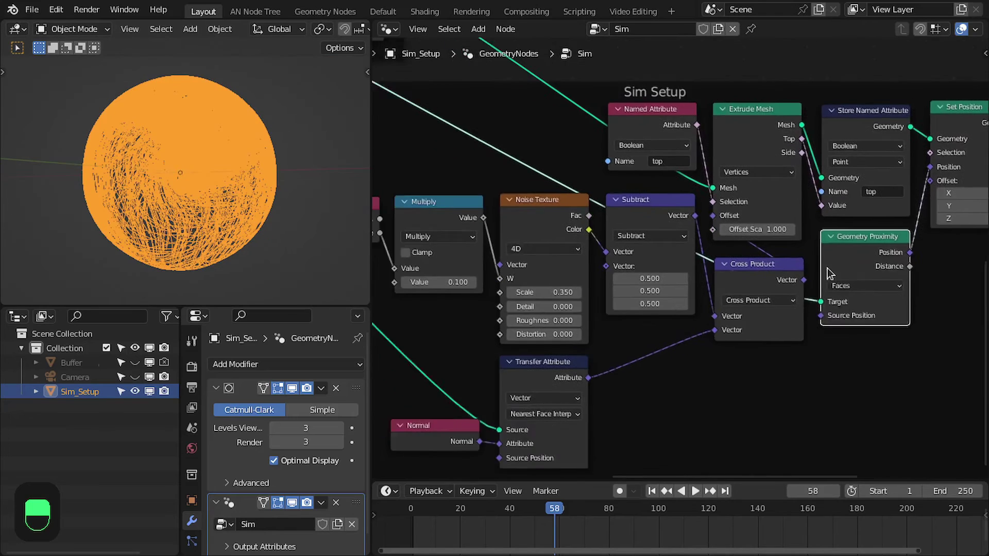
{"action": "scroll", "coordinate": [547, 294], "scroll_direction": "up", "scroll_amount": 3}
{"action": "scroll", "coordinate": [582, 278], "scroll_direction": "down", "scroll_amount": 4}
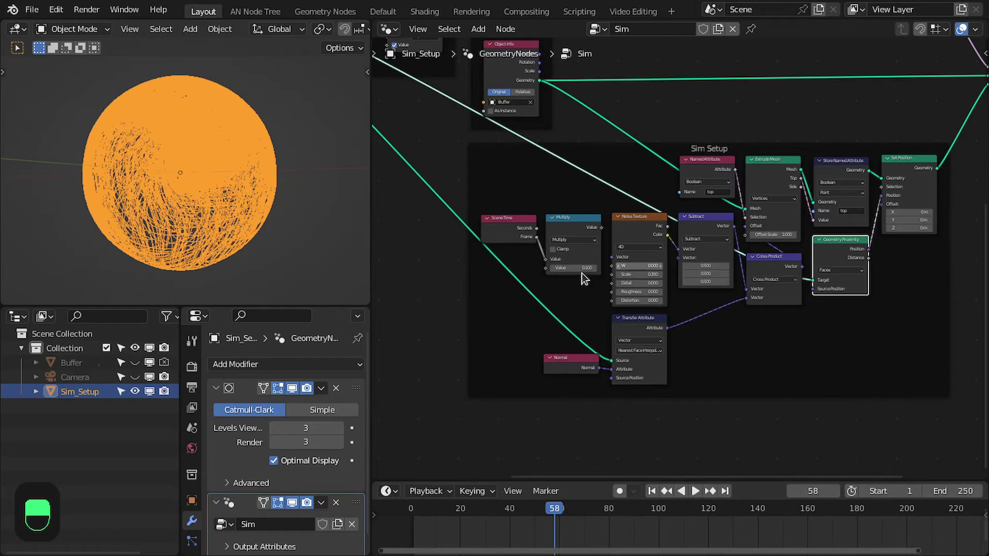
{"action": "key", "text": "ctrl+space"}
{"action": "scroll", "coordinate": [552, 289], "scroll_direction": "down", "scroll_amount": 3}
{"action": "scroll", "coordinate": [548, 326], "scroll_direction": "up", "scroll_amount": 3}
{"action": "middle_click_drag", "start_coordinate": [557, 323], "coordinate": [578, 302]}
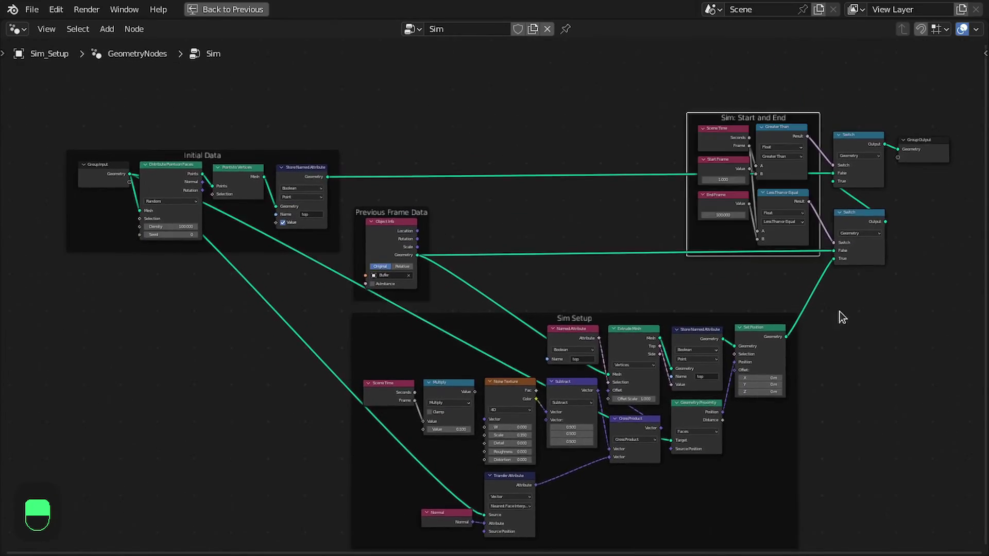
{"action": "middle_click_drag", "start_coordinate": [843, 316], "coordinate": [828, 280]}
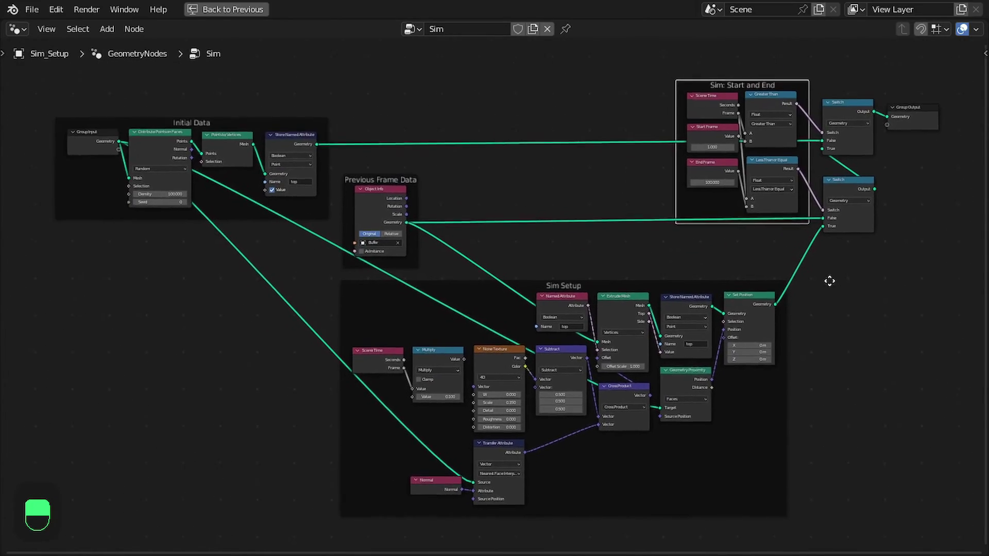
- Replay the simulation from the first frame to frame 71 and inspect the strands on the sphere
{"action": "key", "text": "ctrl+space"}
{"action": "key", "text": "space"}
{"action": "key", "text": "space"}
{"action": "key", "text": "shift+Left"}
{"action": "key", "text": "space"}
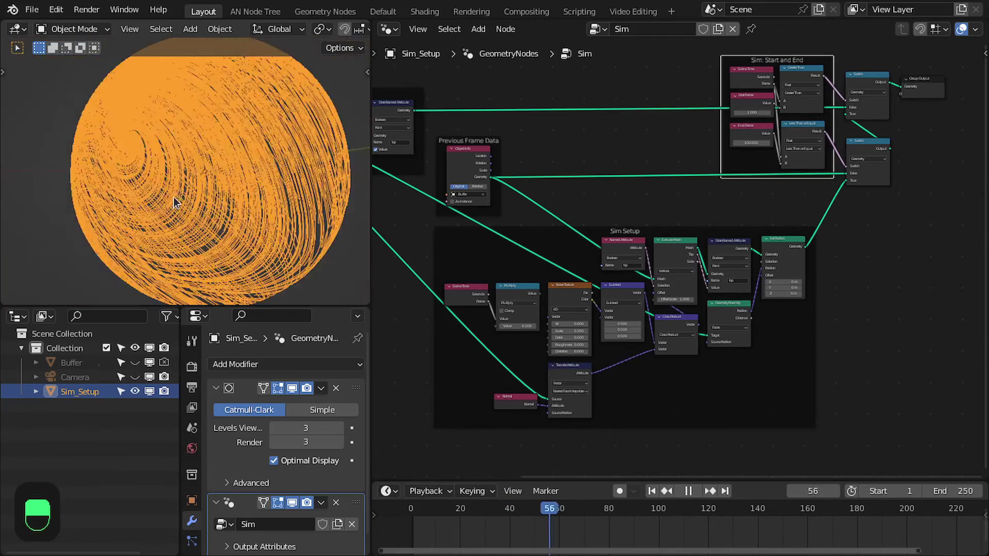
{"action": "scroll", "coordinate": [470, 243], "scroll_direction": "up", "scroll_amount": 1}
{"action": "key", "text": "space"}
- Mute the Set Position node and replay the simulation from the first frame to frame 91
{"action": "scroll", "coordinate": [685, 261], "scroll_direction": "up", "scroll_amount": 4}
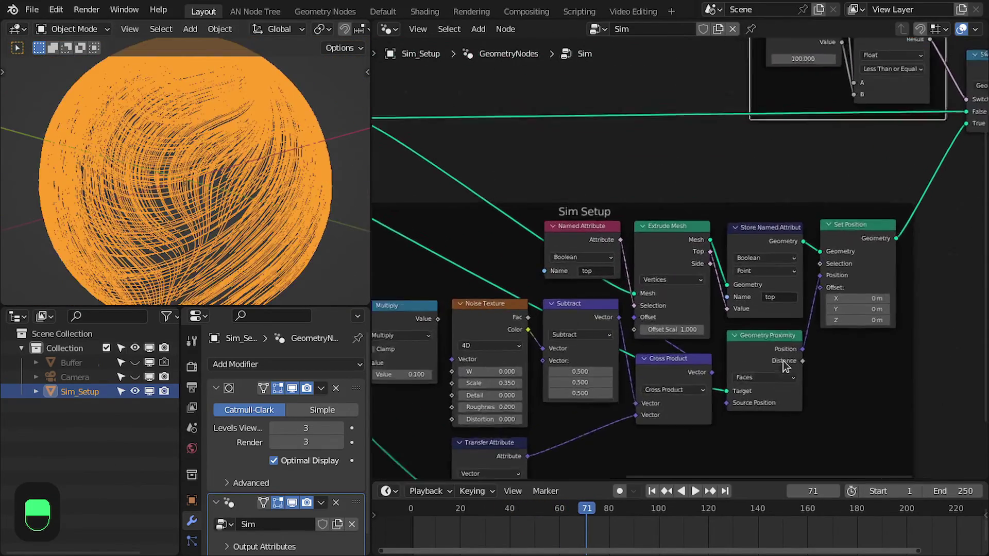
{"action": "middle_click_drag", "start_coordinate": [783, 364], "coordinate": [762, 276]}
{"action": "scroll", "coordinate": [770, 220], "scroll_direction": "up", "scroll_amount": 3}
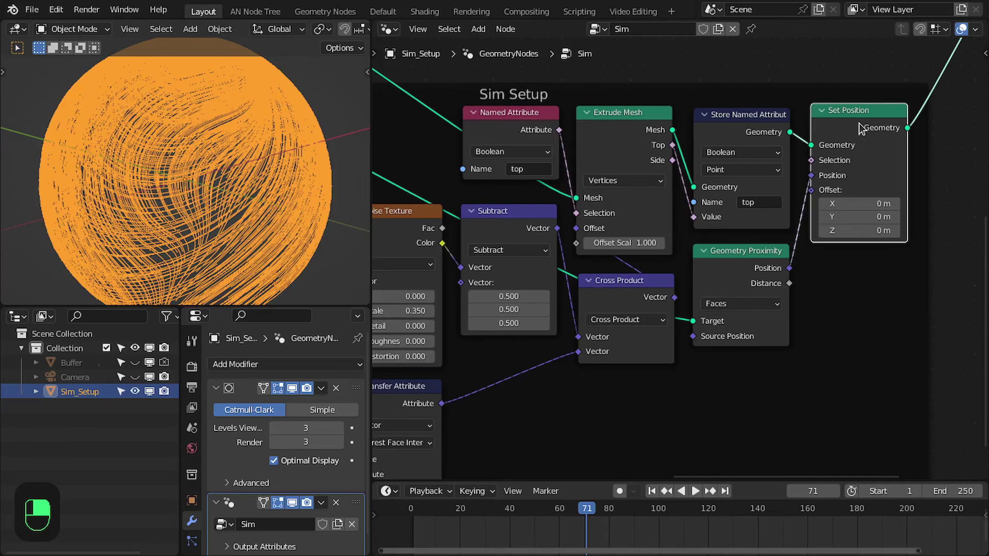
{"action": "key", "text": "m"}
{"action": "key", "text": "shift+Left"}
{"action": "key", "text": "space"}
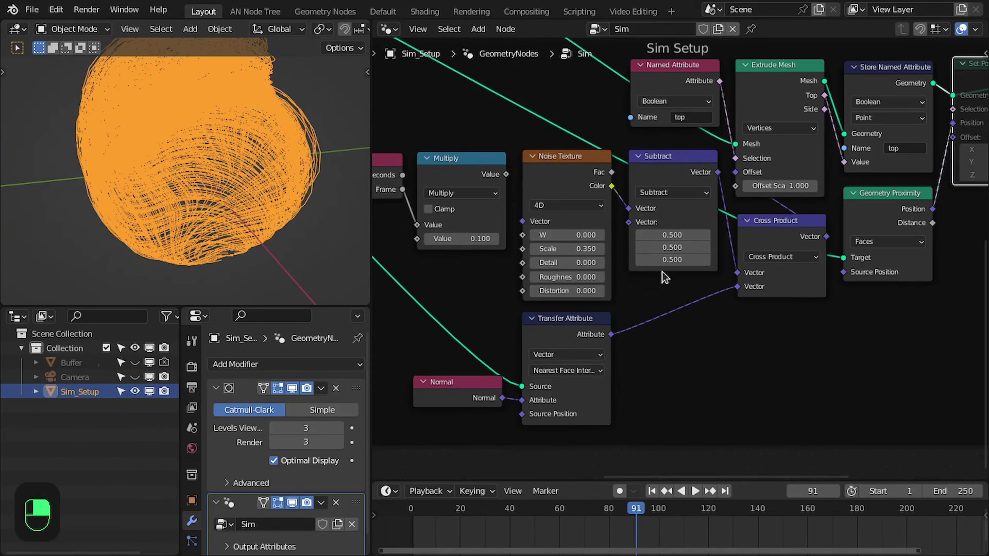
- Add a Vector Switch node with Subtract feeding False and Cross Product feeding True, and connect its output to Extrude Mesh's Offset
{"action": "middle_click_drag", "start_coordinate": [801, 231], "coordinate": [679, 226]}
{"action": "left_click_drag", "start_coordinate": [672, 225], "coordinate": [591, 294]}
{"action": "left_click", "coordinate": [631, 308]}
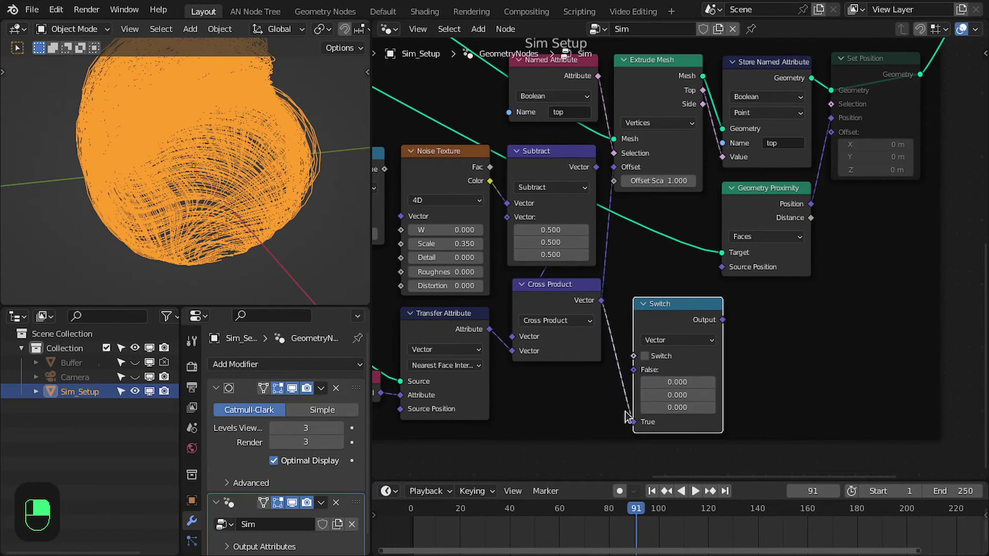
{"action": "left_click_drag", "start_coordinate": [656, 310], "coordinate": [639, 236]}
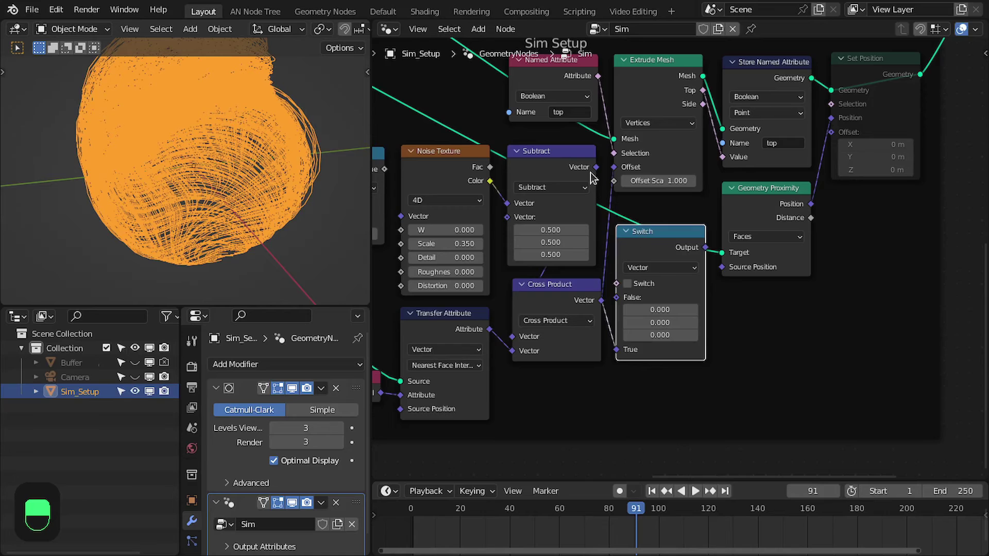
{"action": "left_click_drag", "start_coordinate": [596, 167], "coordinate": [620, 299]}
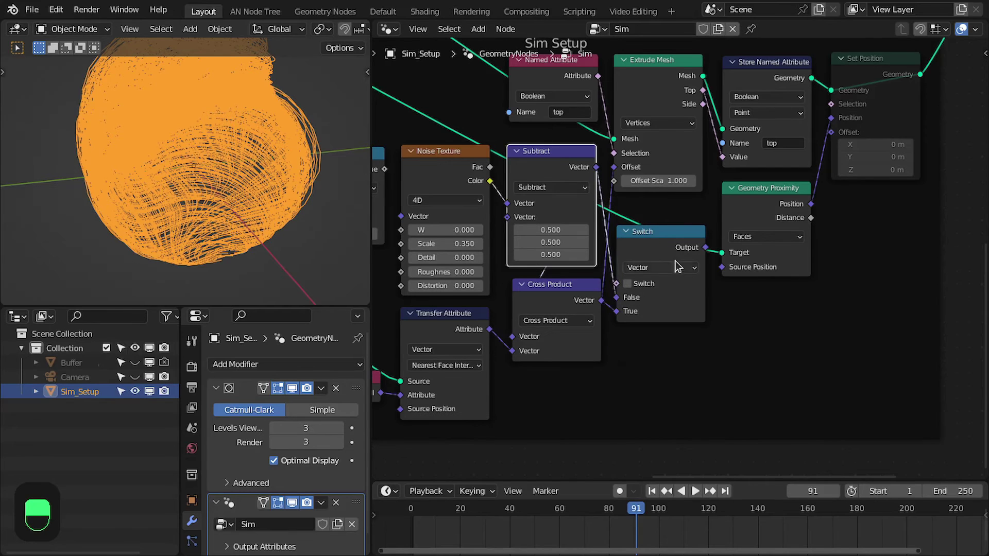
{"action": "left_click_drag", "start_coordinate": [704, 247], "coordinate": [615, 167]}
{"action": "left_click_drag", "start_coordinate": [647, 243], "coordinate": [646, 217]}
- Replay the simulation from the first frame, enable the Vector Switch node's Switch option, and play on to frame 122
{"action": "key", "text": "space"}
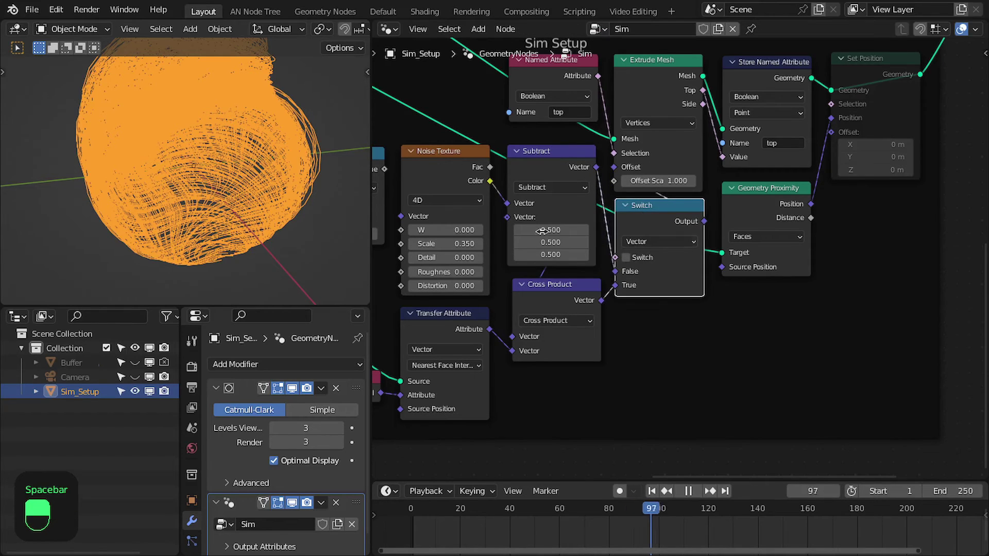
{"action": "key", "text": "shift+Left"}
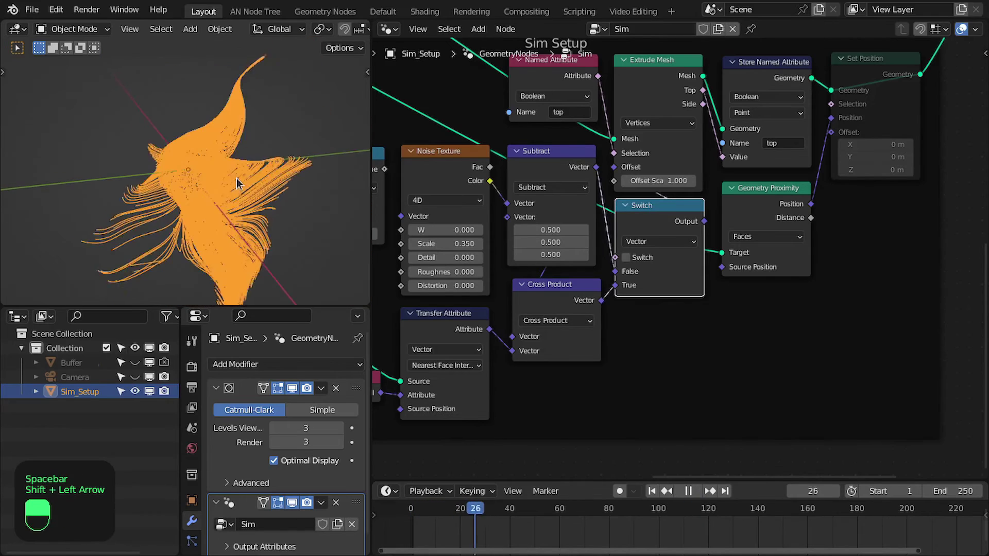
{"action": "key", "text": "space"}
{"action": "key", "text": "space"}
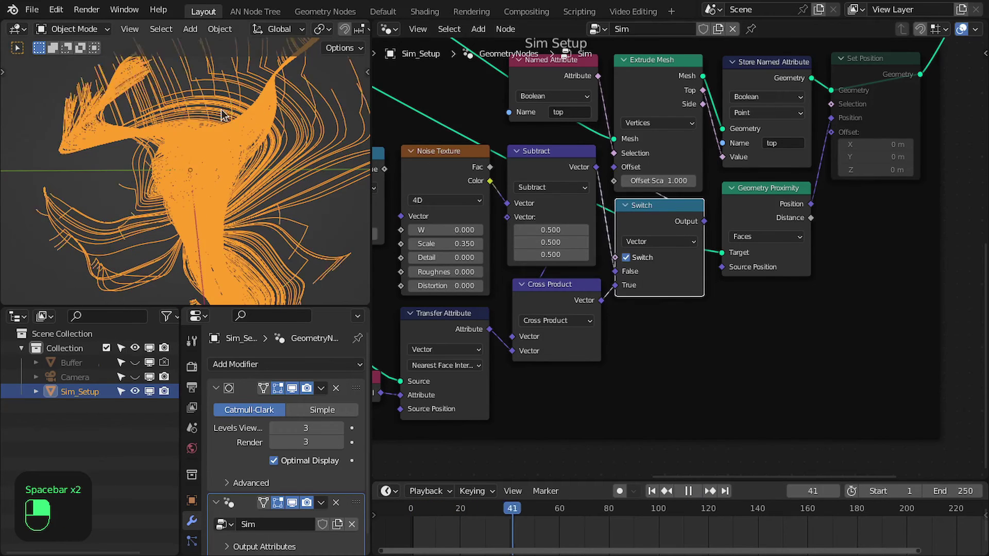
{"action": "scroll", "coordinate": [257, 111], "scroll_direction": "down", "scroll_amount": 4}
{"action": "middle_click_drag", "start_coordinate": [247, 174], "coordinate": [142, 198]}
{"action": "scroll", "coordinate": [191, 182], "scroll_direction": "up", "scroll_amount": 2}
{"action": "key", "text": "space"}
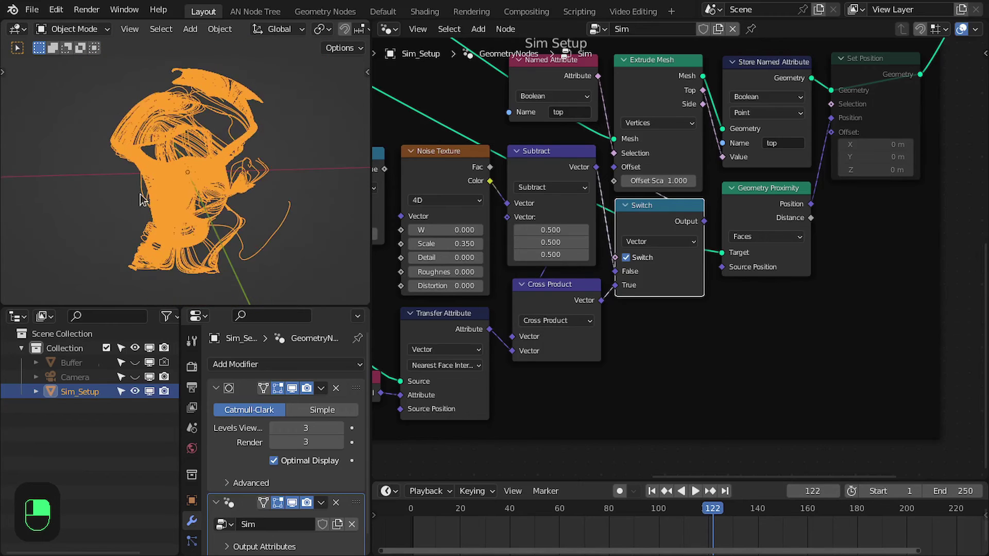
- Examine the strands at frame 122 from several sides and up close
{"action": "middle_click_drag", "start_coordinate": [227, 114], "coordinate": [102, 123]}
{"action": "middle_click_drag", "start_coordinate": [216, 115], "coordinate": [129, 105]}
{"action": "middle_click_drag", "start_coordinate": [273, 193], "coordinate": [38, 149]}
{"action": "middle_click_drag", "start_coordinate": [887, 158], "coordinate": [815, 199]}
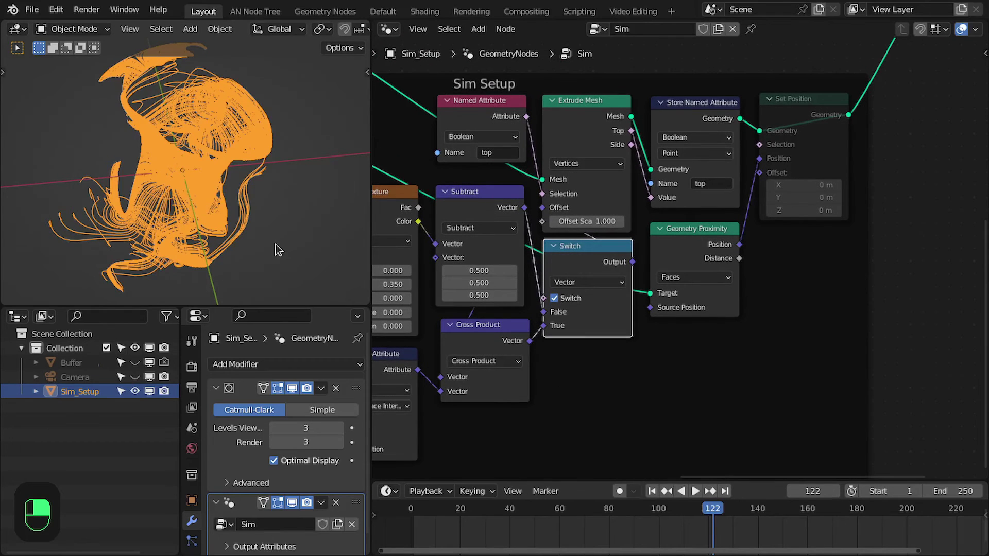
{"action": "middle_click_drag", "start_coordinate": [275, 250], "coordinate": [161, 164]}
{"action": "scroll", "coordinate": [161, 163], "scroll_direction": "up", "scroll_amount": 4}
{"action": "scroll", "coordinate": [786, 211], "scroll_direction": "down", "scroll_amount": 4}
{"action": "scroll", "coordinate": [554, 253], "scroll_direction": "up", "scroll_amount": 4}
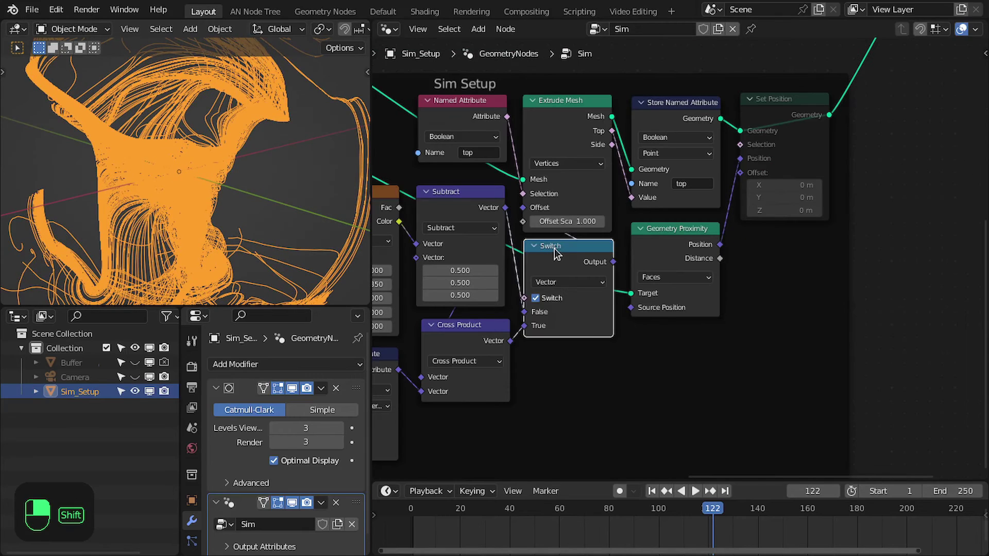
- Duplicate the Vector Switch, feed a new Position node into False and Geometry Proximity's Position into True, and connect its output to Set Position's Position
{"action": "key", "text": "shift+d"}
{"action": "left_click", "coordinate": [763, 250]}
{"action": "scroll", "coordinate": [724, 381], "scroll_direction": "up", "scroll_amount": 2}
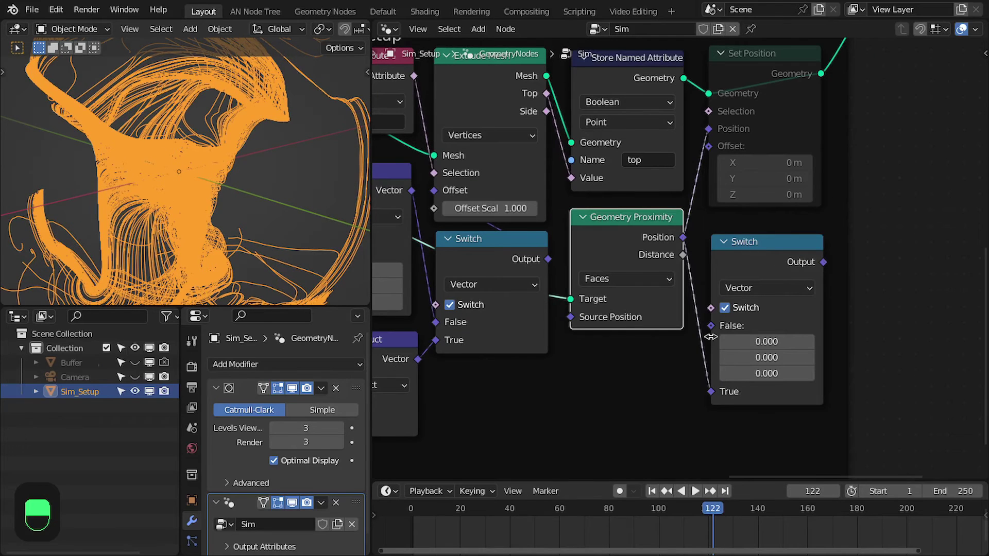
{"action": "left_click_drag", "start_coordinate": [711, 325], "coordinate": [627, 357]}
{"action": "type", "text": "pos"}
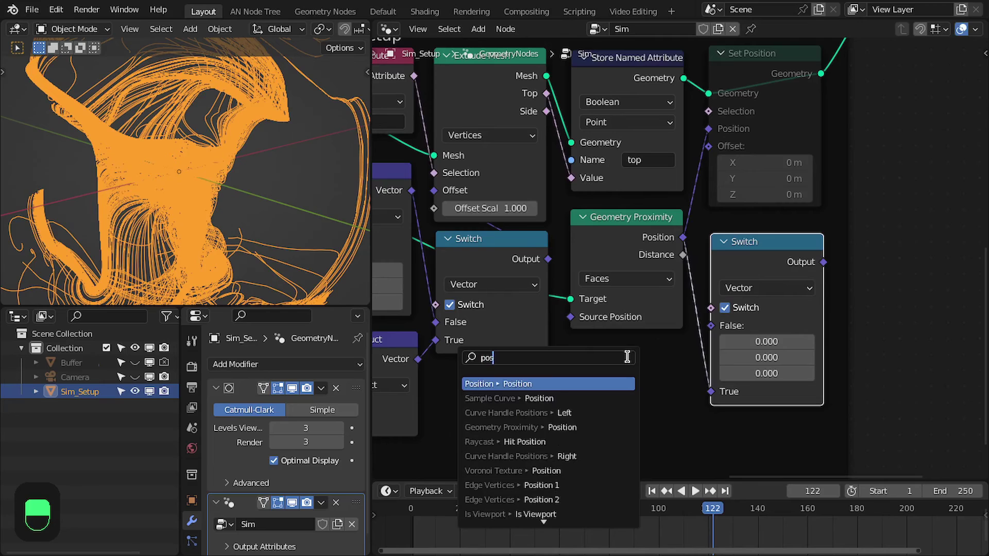
{"action": "key", "text": "Return"}
{"action": "left_click", "coordinate": [627, 357]}
{"action": "left_click_drag", "start_coordinate": [824, 262], "coordinate": [845, 241]}
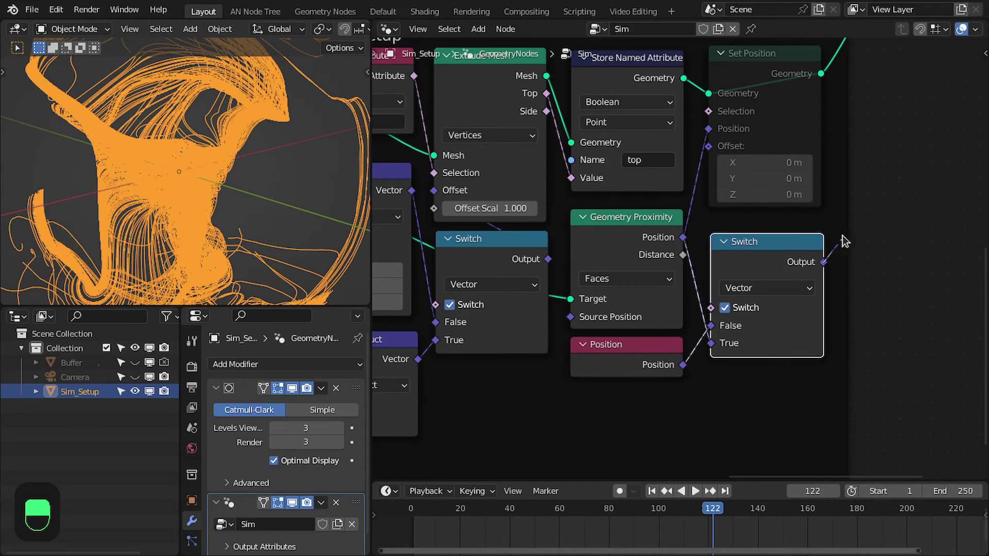
{"action": "left_click", "coordinate": [769, 118]}
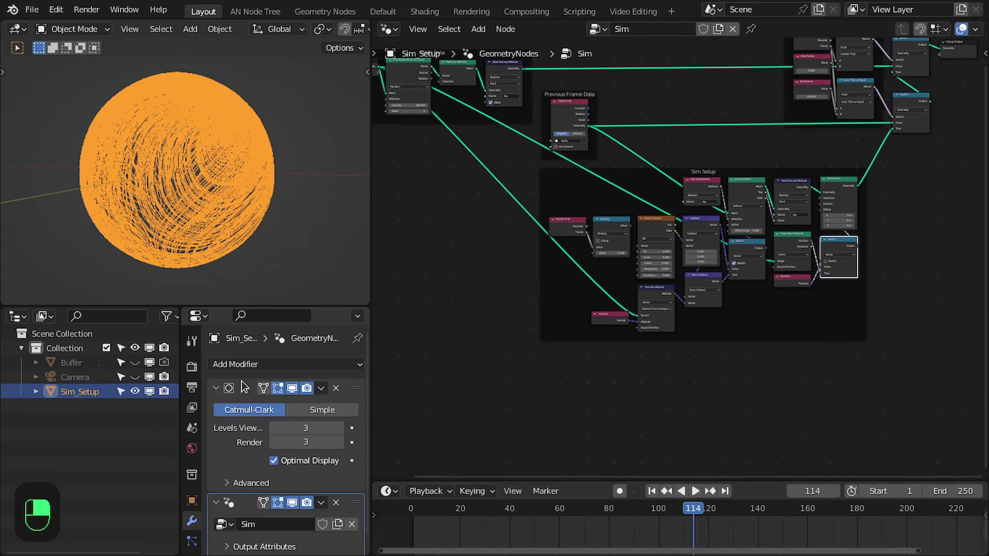
- Inspect the sphere's strands at frame 114 up close and review the overall layout of the Sim node tree
{"action": "scroll", "coordinate": [642, 244], "scroll_direction": "up", "scroll_amount": 2}
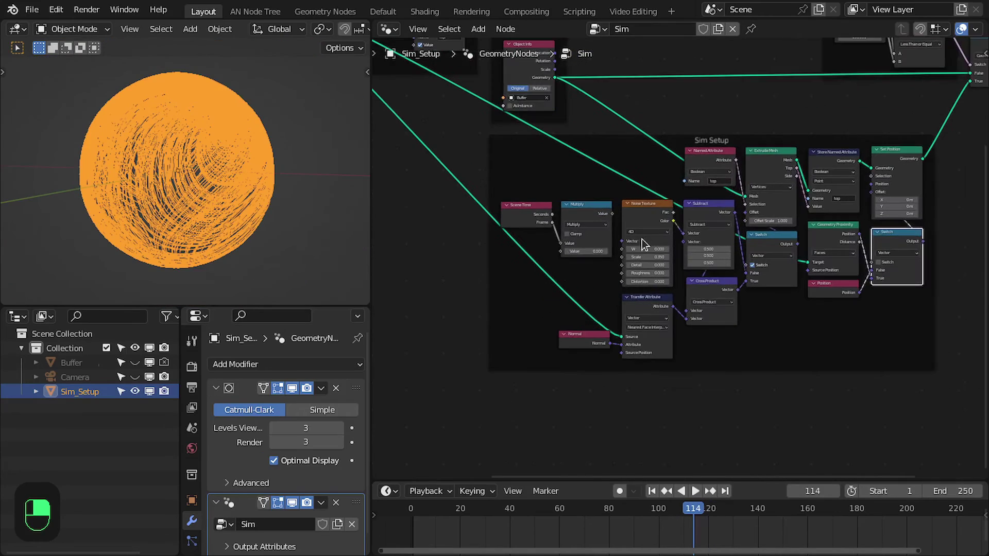
{"action": "middle_click_drag", "start_coordinate": [222, 177], "coordinate": [25, 160]}
{"action": "scroll", "coordinate": [212, 121], "scroll_direction": "up", "scroll_amount": 5}
{"action": "scroll", "coordinate": [764, 201], "scroll_direction": "down", "scroll_amount": 3}
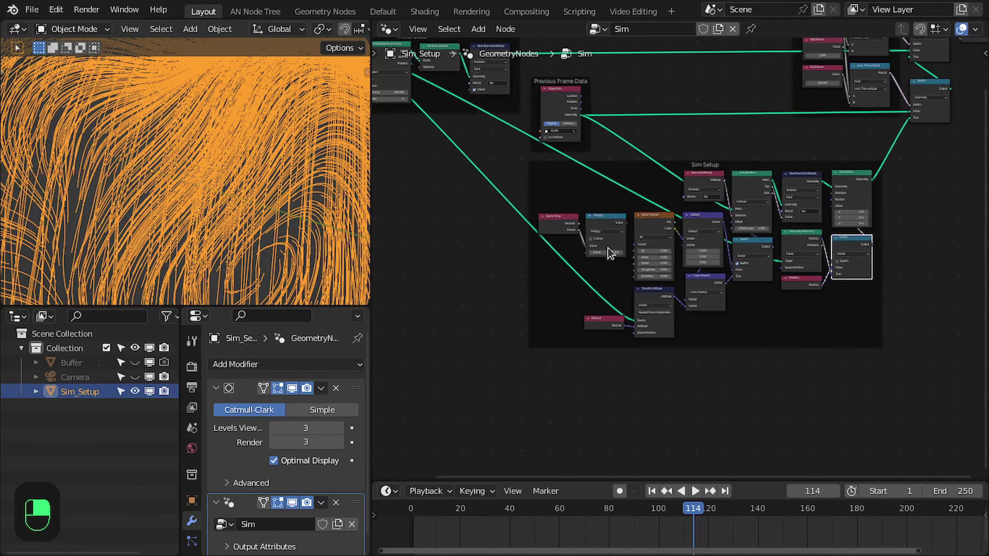
{"action": "middle_click_drag", "start_coordinate": [734, 204], "coordinate": [686, 304]}
{"action": "key", "text": "ctrl+space"}
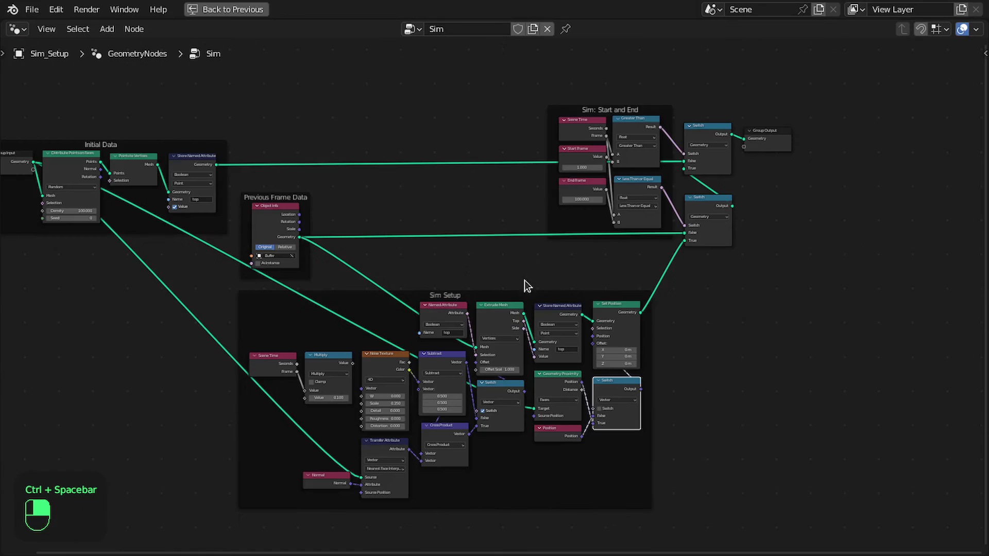
{"action": "middle_click_drag", "start_coordinate": [373, 238], "coordinate": [489, 236]}
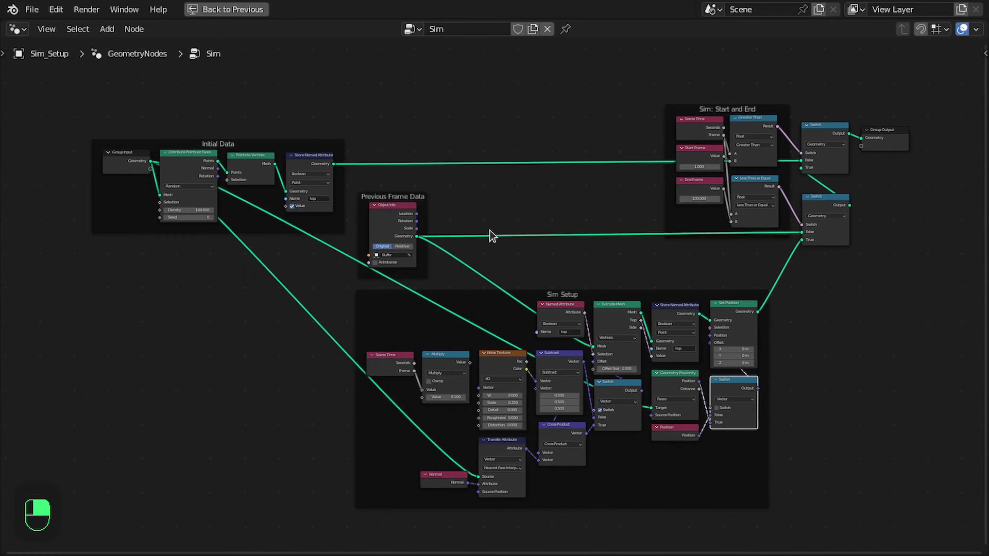
{"action": "scroll", "coordinate": [495, 236], "scroll_direction": "up", "scroll_amount": 1}
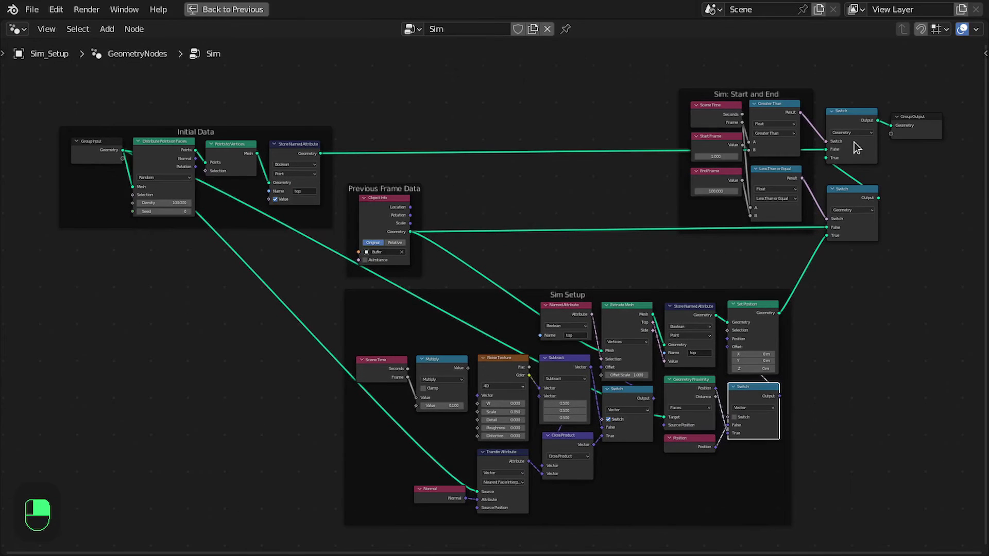
{"action": "middle_click_drag", "start_coordinate": [607, 210], "coordinate": [604, 189]}
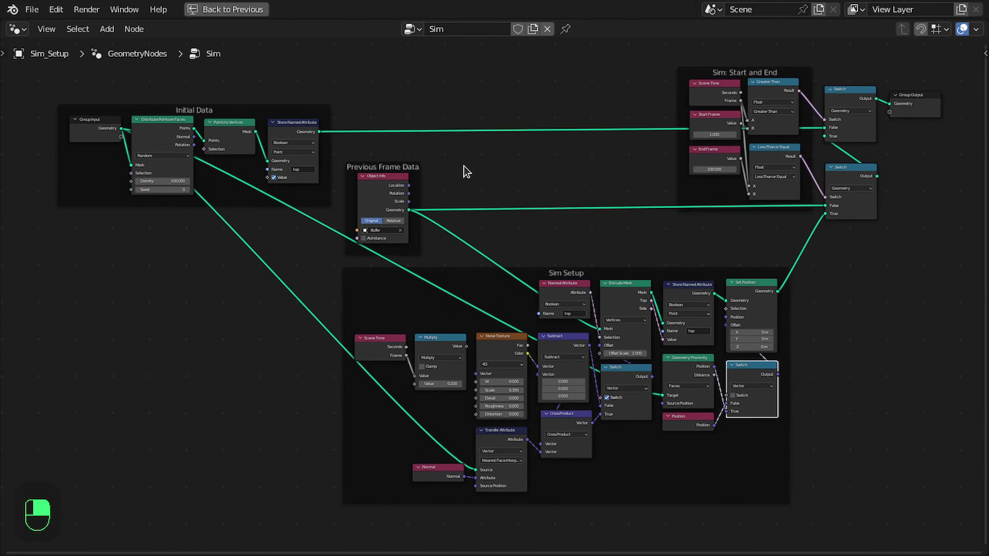
- Replay the strand simulation and stop playback at frame 58
{"action": "key", "text": "ctrl+space"}
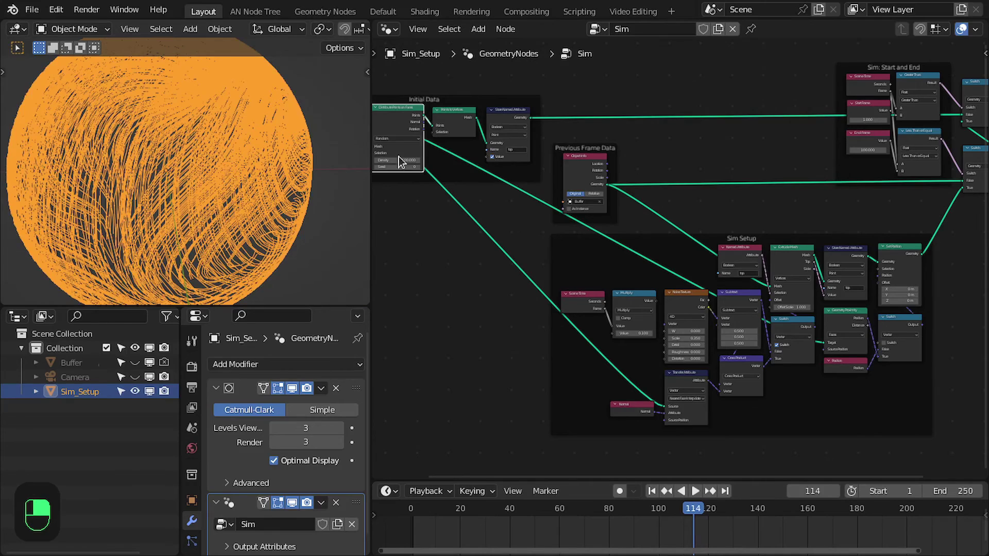
{"action": "key", "text": "space"}
{"action": "key", "text": "space"}
- Add a plane mesh to the scene and rename it Sim_Render
{"action": "key", "text": "shift+a"}
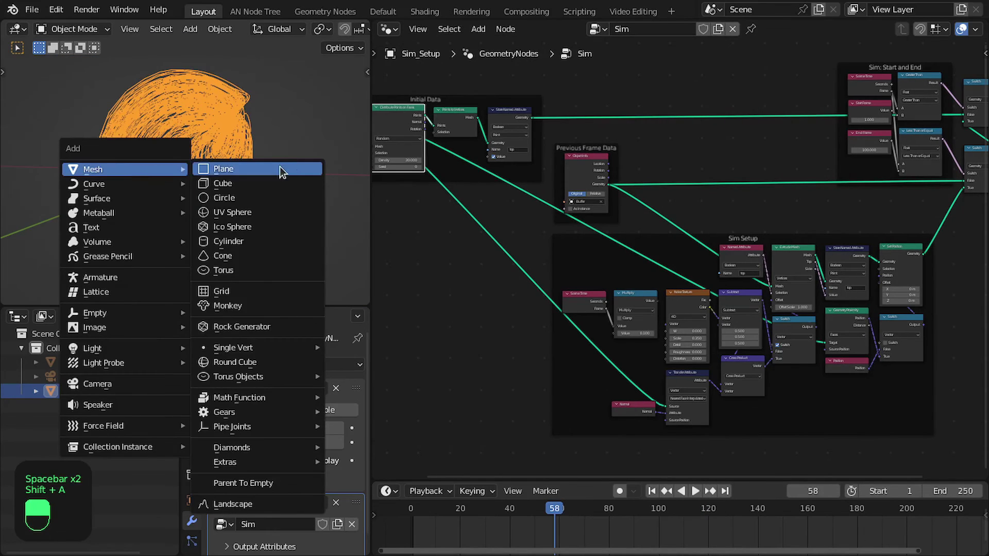
{"action": "left_click", "coordinate": [280, 165]}
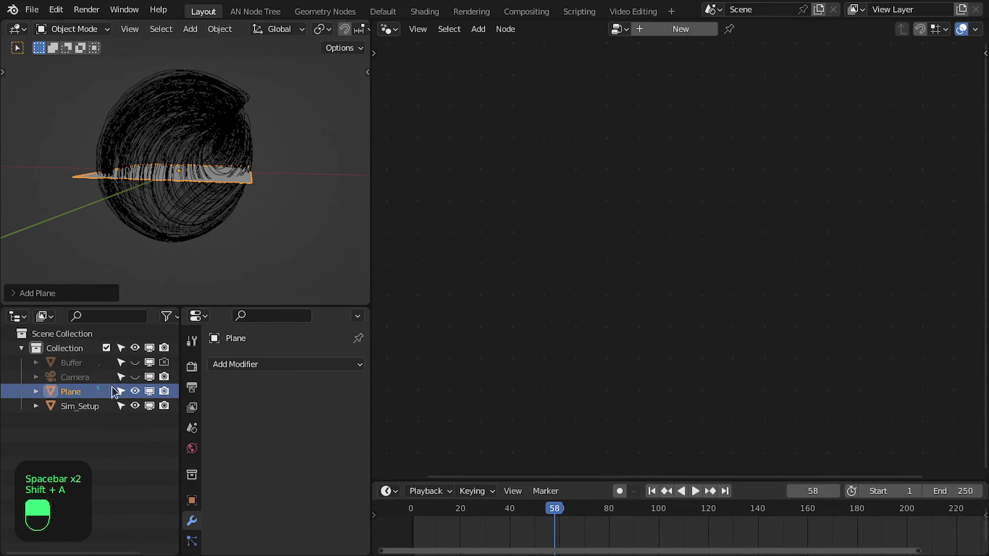
{"action": "double_click", "coordinate": [76, 391]}
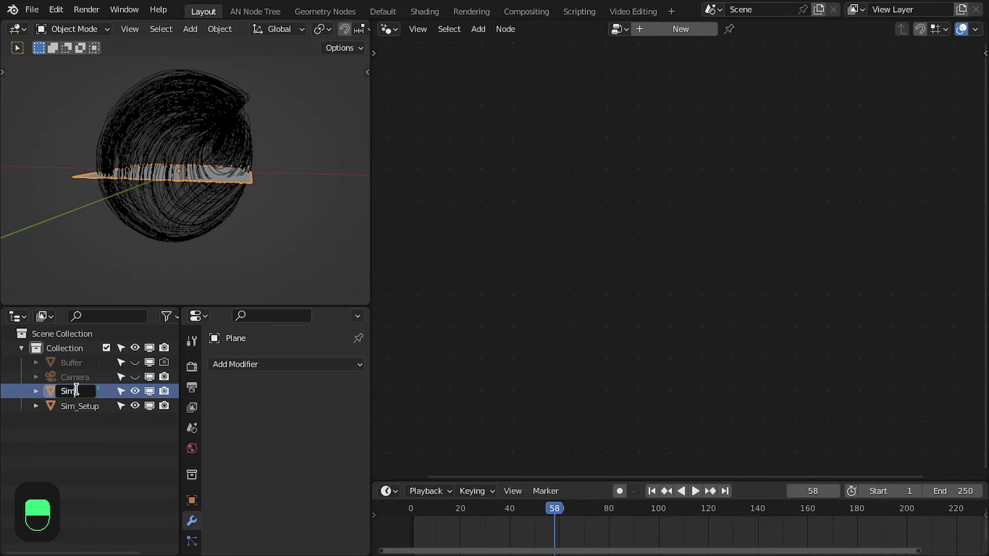
{"action": "type", "text": "Sim_Render"}
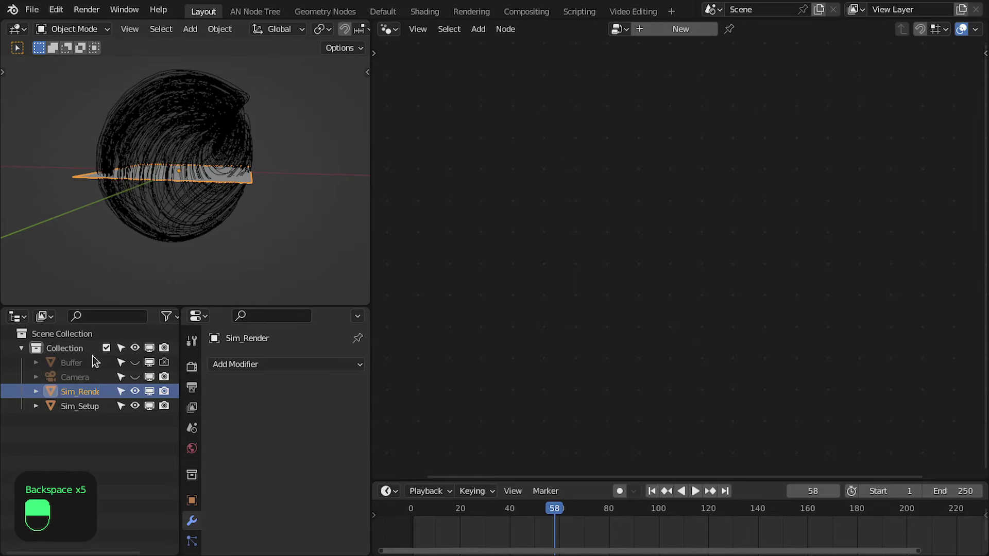
- Create a new geometry node tree on Sim_Render, add Sim_Setup as an Object Info node, and expose its Object input through Group Input
{"action": "left_click", "coordinate": [675, 28]}
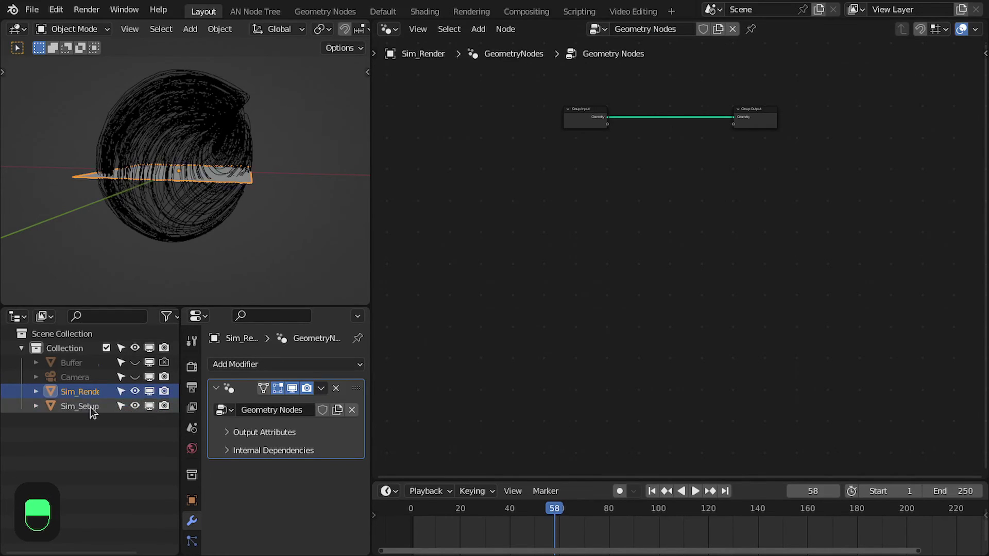
{"action": "left_click_drag", "start_coordinate": [83, 407], "coordinate": [442, 299]}
{"action": "key", "text": "Home"}
{"action": "left_click", "coordinate": [565, 229]}
{"action": "left_click_drag", "start_coordinate": [511, 244], "coordinate": [510, 267]}
- Cut the direct Group Input to Group Output link and connect Object Info's Geometry to Group Output, tidying the nodes
{"action": "right_click_drag", "start_coordinate": [631, 102], "coordinate": [592, 163], "text": "ctrl"}
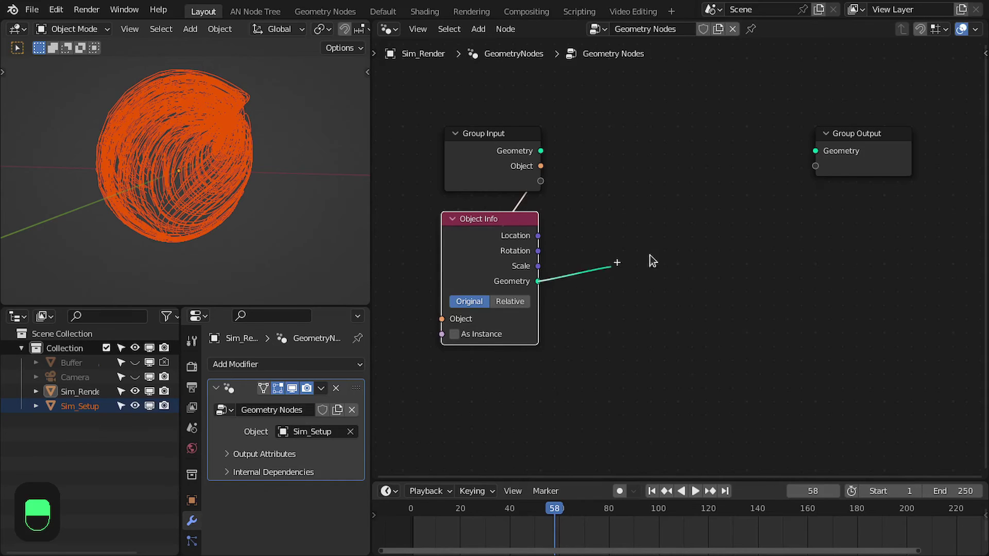
{"action": "left_click_drag", "start_coordinate": [817, 152], "coordinate": [816, 151]}
{"action": "middle_click_drag", "start_coordinate": [585, 202], "coordinate": [627, 207]}
{"action": "scroll", "coordinate": [626, 208], "scroll_direction": "up", "scroll_amount": 1}
{"action": "left_click_drag", "start_coordinate": [542, 253], "coordinate": [676, 172]}
{"action": "middle_click_drag", "start_coordinate": [675, 172], "coordinate": [640, 200]}
{"action": "key", "text": "shift+e"}
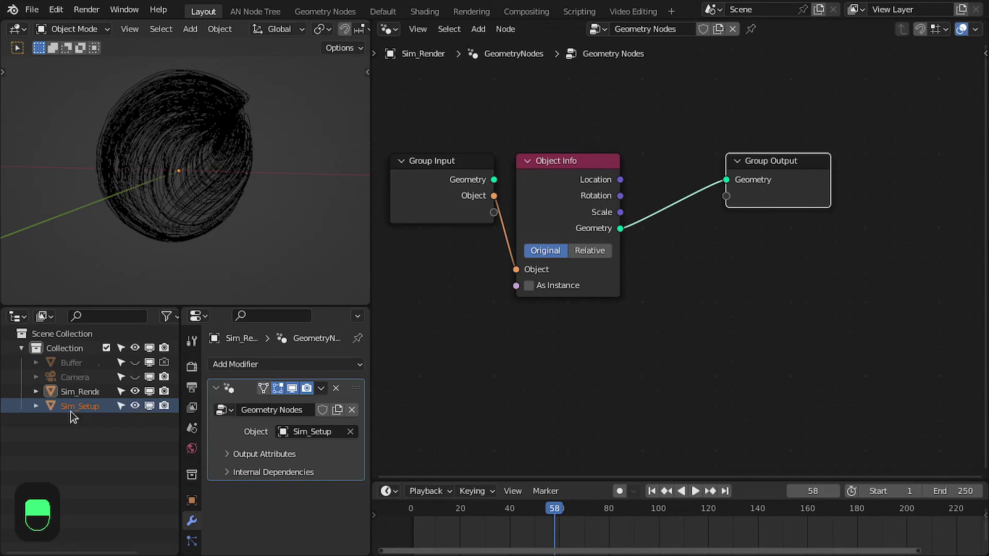
- Hide Sim_Setup in the viewport and select Sim_Render to view its strands
{"action": "left_click", "coordinate": [134, 407]}
{"action": "left_click", "coordinate": [86, 391]}
{"action": "scroll", "coordinate": [256, 135], "scroll_direction": "up", "scroll_amount": 1}
{"action": "middle_click_drag", "start_coordinate": [256, 135], "coordinate": [183, 159]}
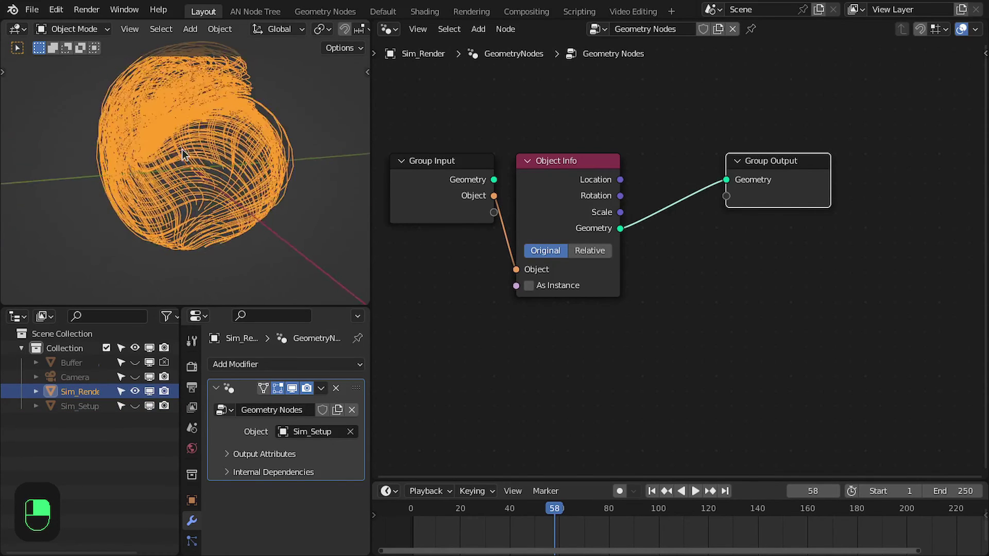
- Insert a Mesh to Curve node between Object Info and Group Output, moving Group Output away to make room
{"action": "middle_click_drag", "start_coordinate": [536, 230], "coordinate": [611, 221]}
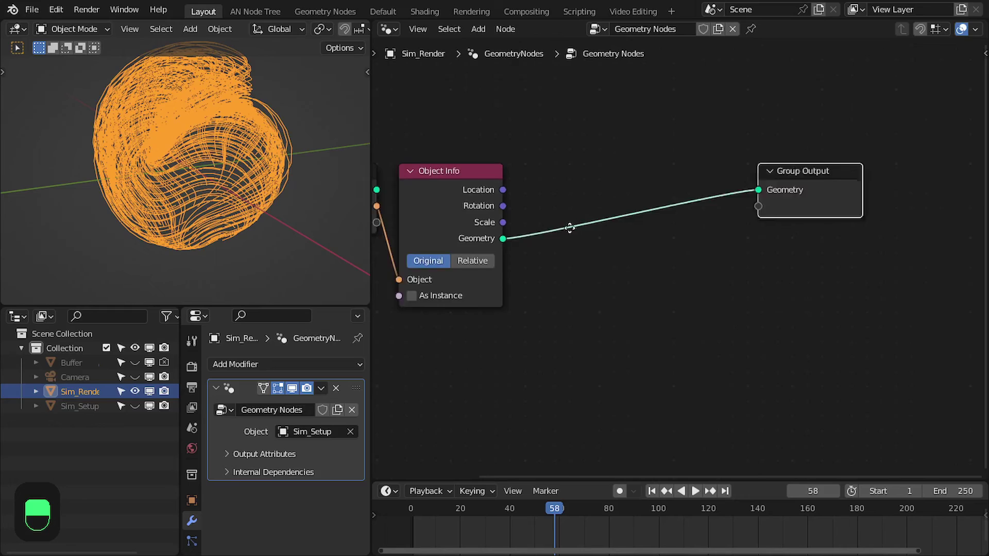
{"action": "scroll", "coordinate": [604, 223], "scroll_direction": "up", "scroll_amount": 1}
{"action": "left_click_drag", "start_coordinate": [560, 237], "coordinate": [642, 249]}
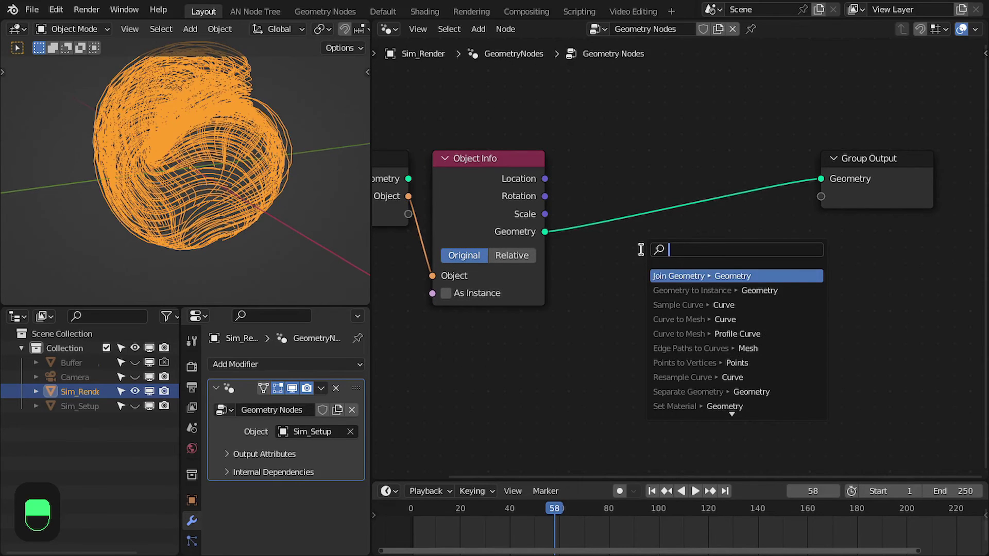
{"action": "type", "text": "mesh to"}
{"action": "key", "text": "Return"}
{"action": "left_click", "coordinate": [575, 165]}
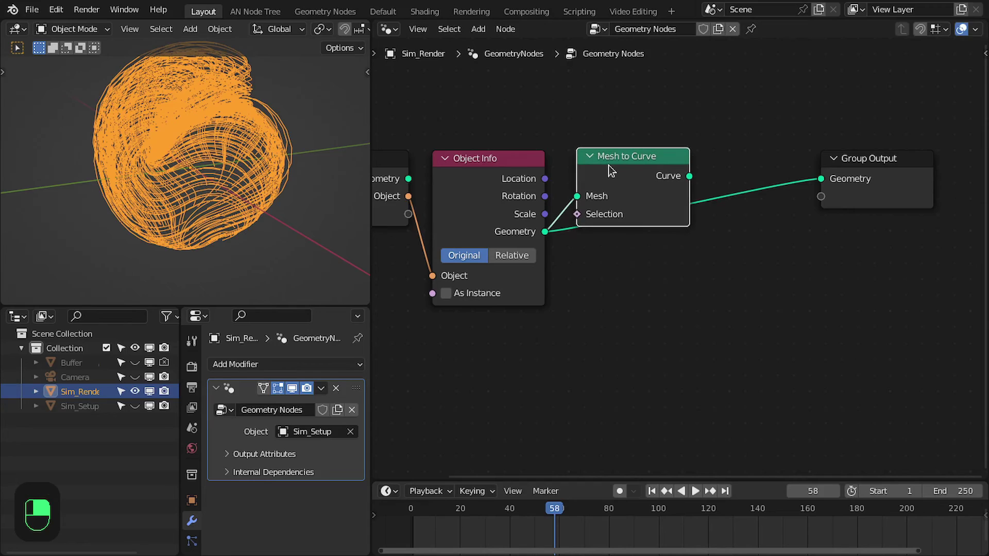
{"action": "left_click", "coordinate": [609, 167], "text": "alt+shift"}
{"action": "middle_click_drag", "start_coordinate": [733, 192], "coordinate": [624, 191]}
{"action": "left_click_drag", "start_coordinate": [742, 185], "coordinate": [914, 180]}
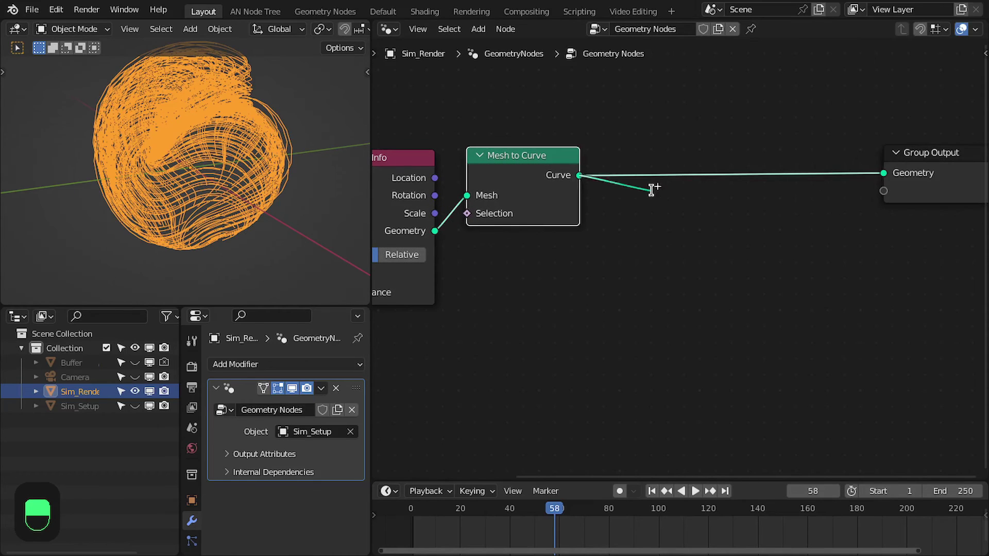
- Insert a Curve to Mesh node between Mesh to Curve and Group Output
{"action": "left_click_drag", "start_coordinate": [651, 190], "coordinate": [651, 190]}
{"action": "type", "text": "me"}
{"action": "key", "text": "Return"}
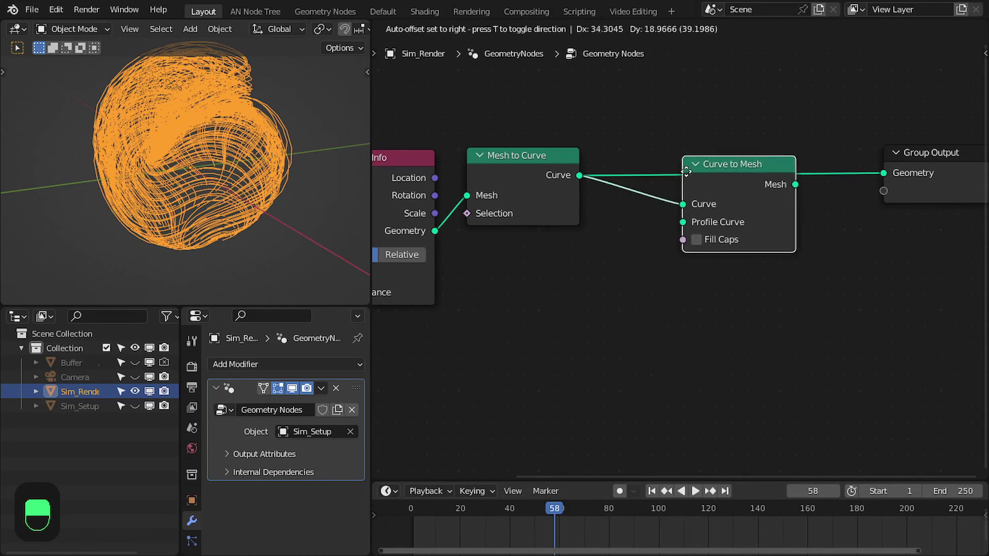
{"action": "left_click", "coordinate": [686, 171]}
- Add a Curve Circle node feeding Curve to Mesh's Profile Curve
{"action": "left_click_drag", "start_coordinate": [687, 220], "coordinate": [622, 247]}
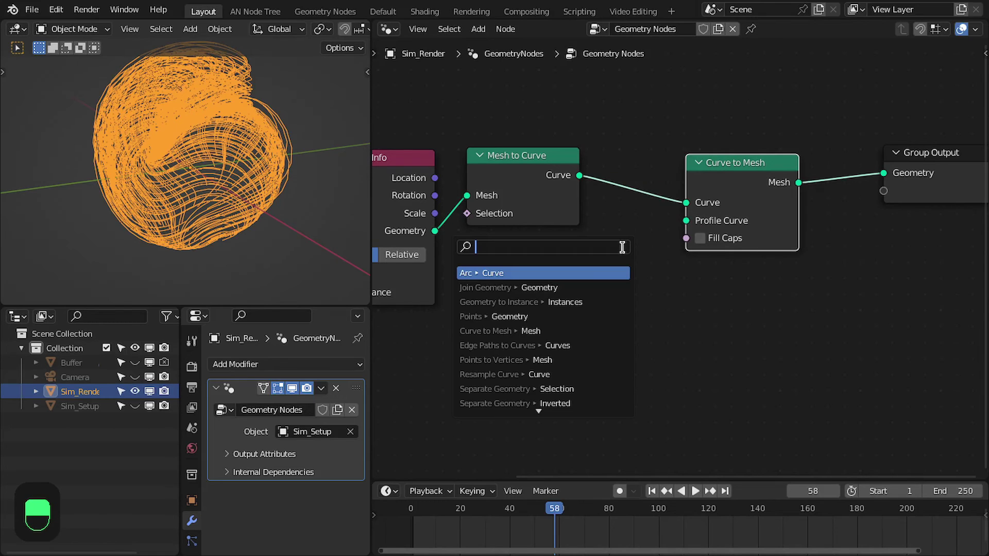
{"action": "type", "text": "cic"}
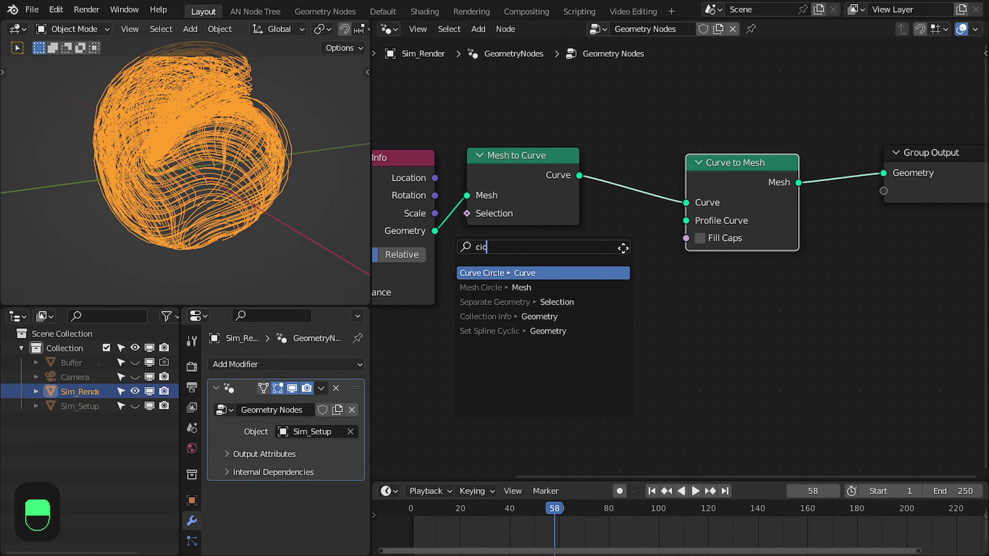
{"action": "key", "text": "Return"}
{"action": "left_click", "coordinate": [618, 309]}
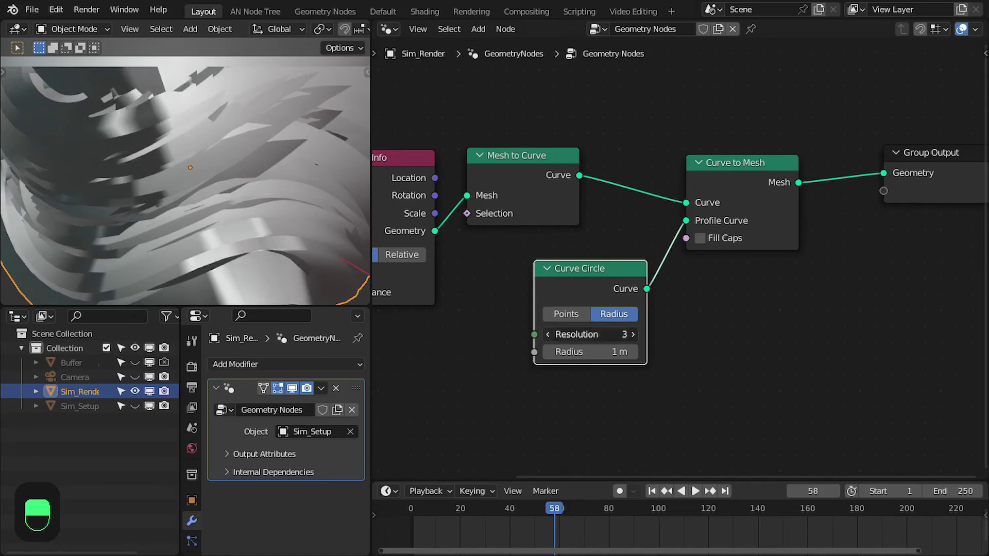
- Set the Curve Circle's Resolution to 6 and its Radius to 0.005 m
{"action": "left_click", "coordinate": [579, 337]}
{"action": "type", "text": "6"}
{"action": "key", "text": "Return"}
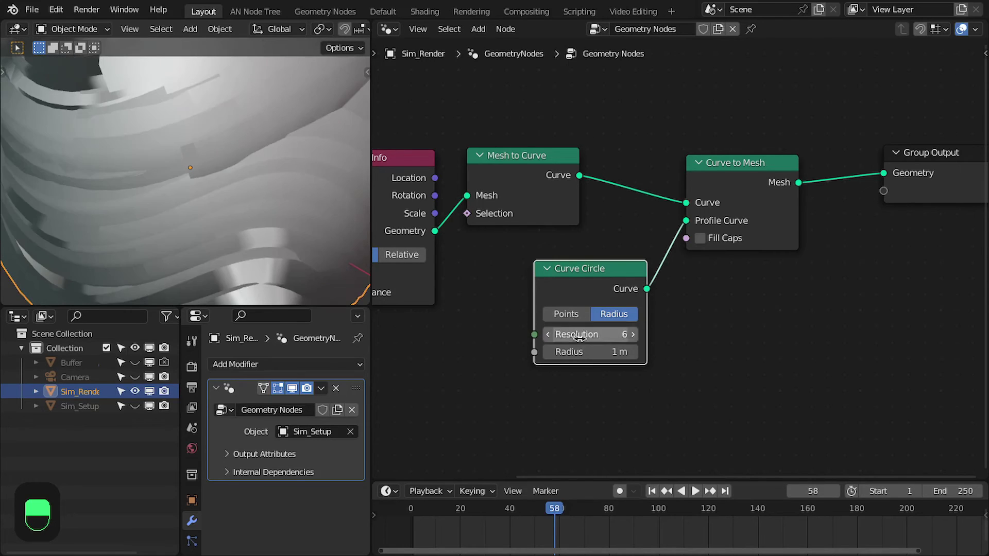
{"action": "double_click", "coordinate": [580, 352]}
{"action": "type", "text": "0.01"}
{"action": "key", "text": "Return"}
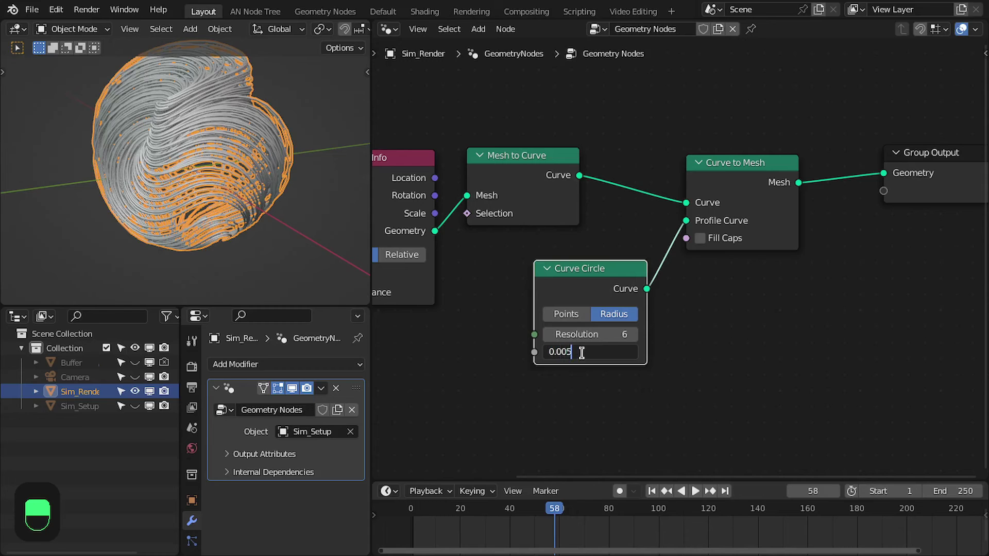
{"action": "key", "text": "Return"}
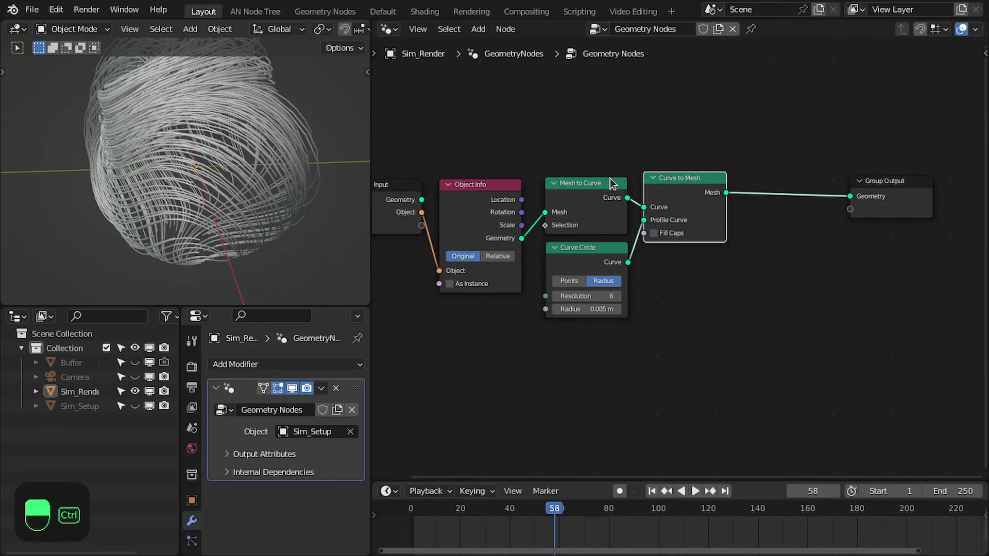
- Maximize the node editor and align Sim_Render's nodes into a tidy row, leaving space before Group Output
{"action": "key", "text": "ctrl+space"}
{"action": "scroll", "coordinate": [598, 214], "scroll_direction": "down", "scroll_amount": 4}
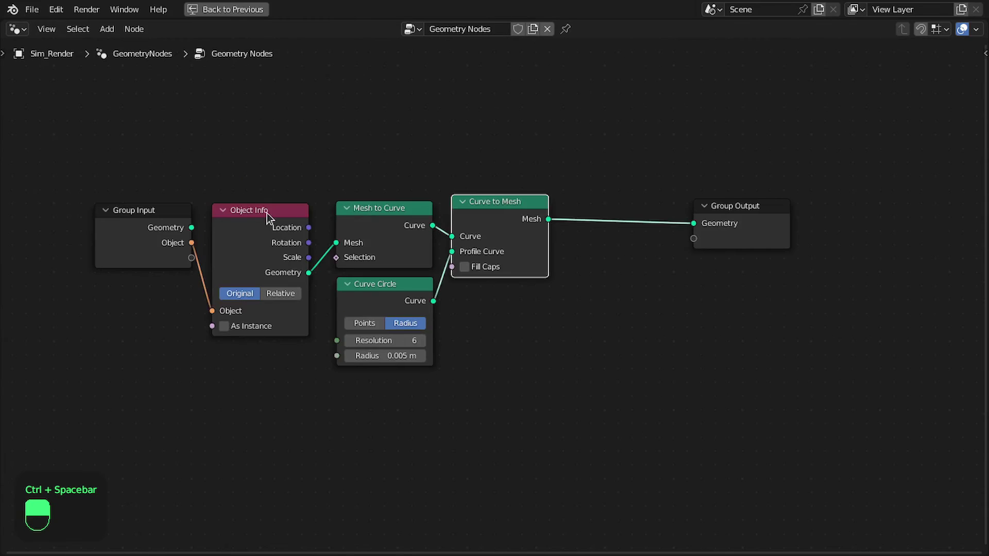
{"action": "left_click", "coordinate": [267, 219]}
{"action": "key", "text": "shift+e"}
{"action": "left_click_drag", "start_coordinate": [389, 287], "coordinate": [379, 287]}
{"action": "left_click_drag", "start_coordinate": [626, 221], "coordinate": [771, 221]}
- Insert a Set Material node between Curve to Mesh and Group Output
{"action": "key", "text": "shift+a"}
{"action": "left_click", "coordinate": [524, 39]}
{"action": "type", "text": "set"}
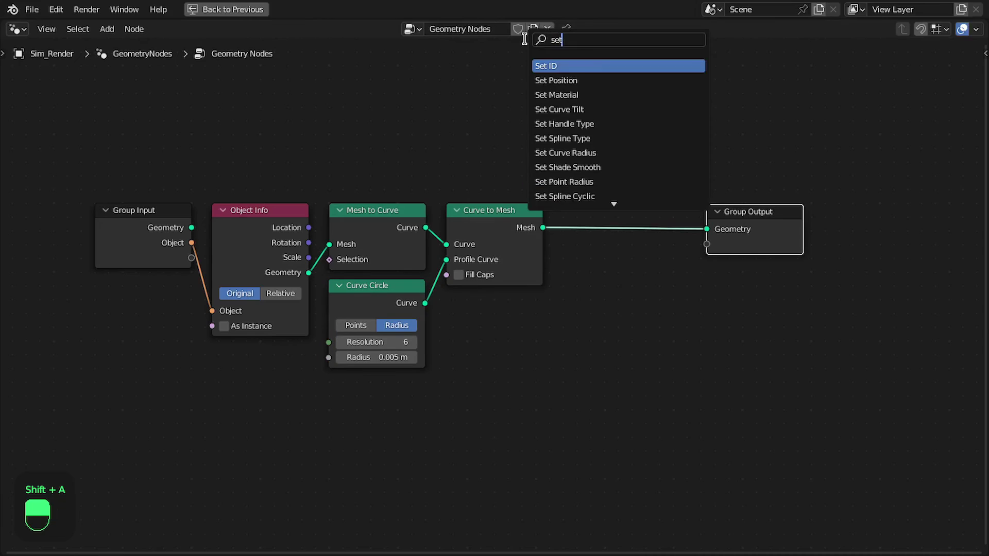
{"action": "type", "text": " mate"}
{"action": "key", "text": "Return"}
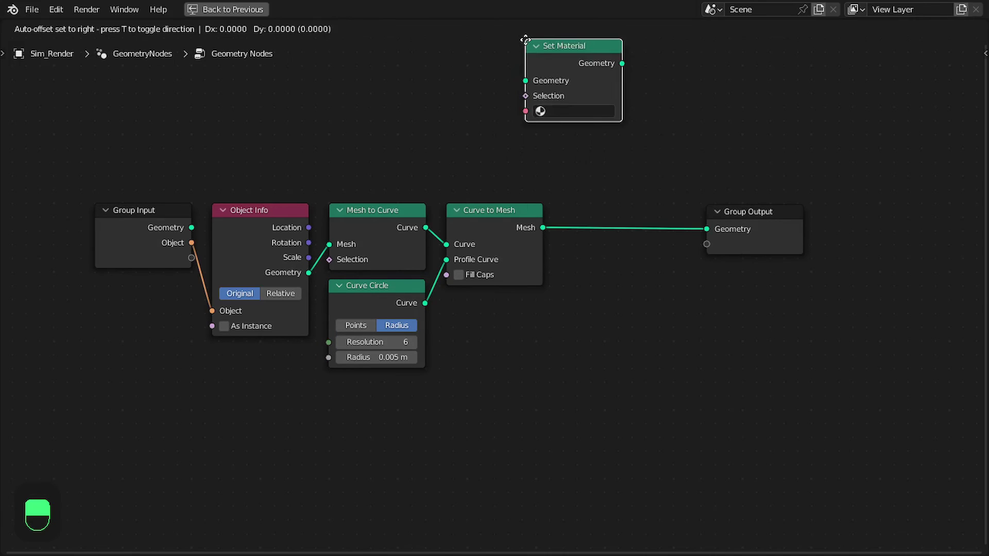
{"action": "left_click", "coordinate": [561, 209]}
- Create a new material for Sim_Render in the Shading workspace and assign it in the Set Material node
{"action": "key", "text": "ctrl+space"}
{"action": "left_click", "coordinate": [425, 11]}
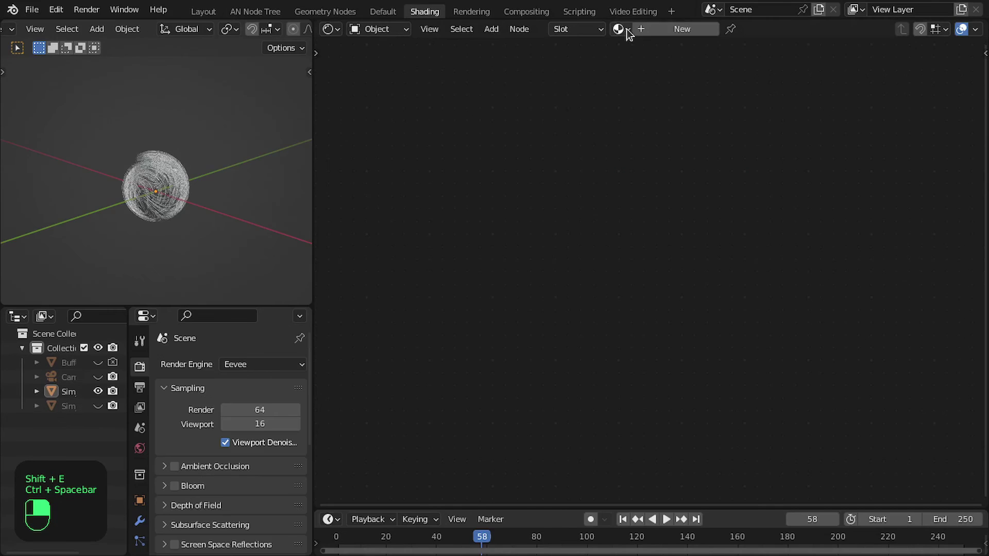
{"action": "left_click", "coordinate": [664, 29]}
{"action": "left_click", "coordinate": [203, 11]}
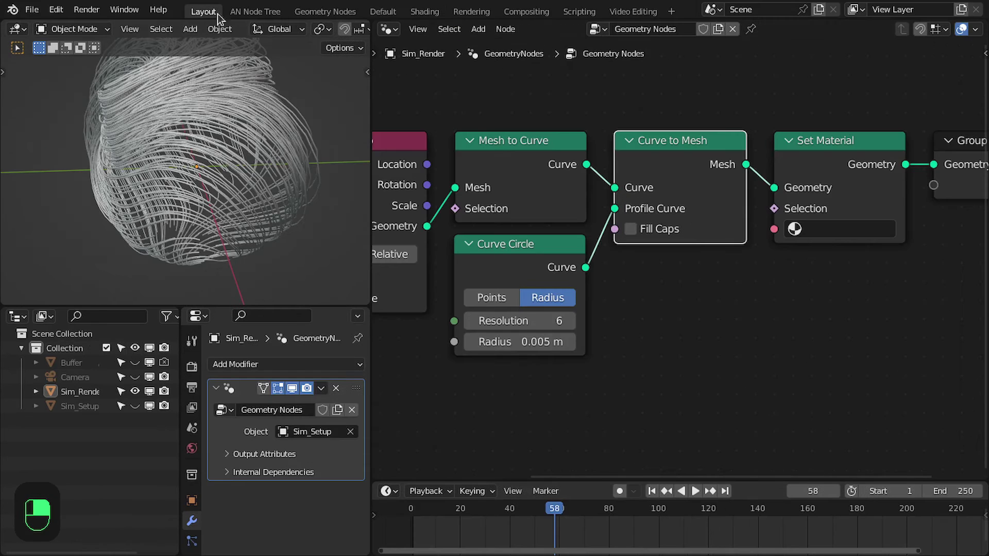
{"action": "left_click", "coordinate": [821, 228]}
{"action": "left_click", "coordinate": [824, 254]}
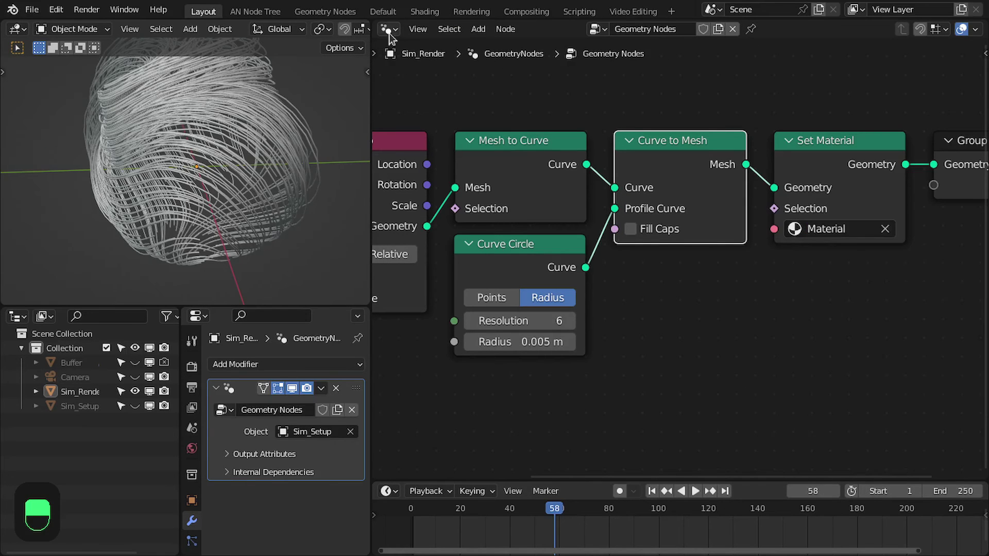
- Return to the Shading workspace, set the viewport to Material Preview, and delete the material's Principled BSDF node
{"action": "left_click", "coordinate": [425, 11]}
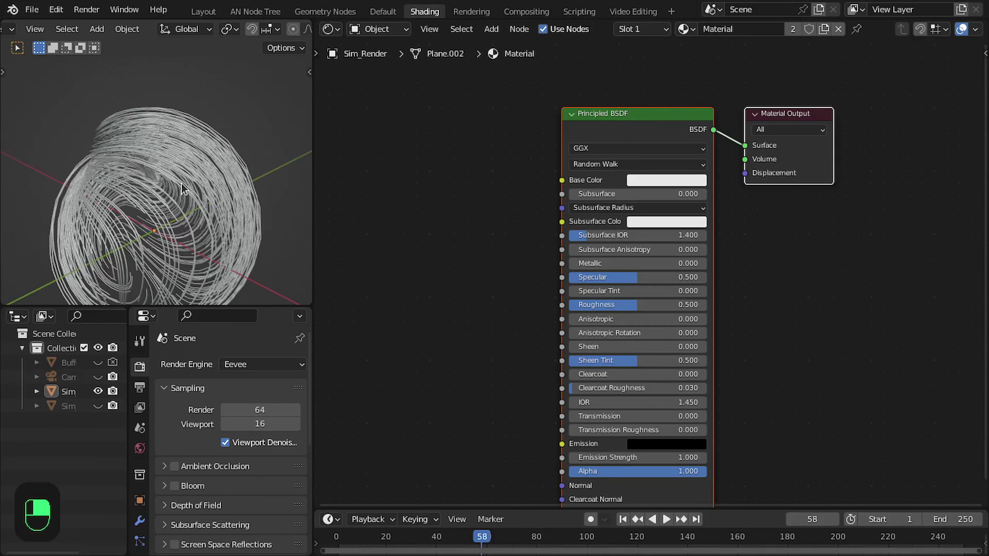
{"action": "key", "text": "z"}
{"action": "left_click", "coordinate": [76, 143]}
{"action": "key", "text": "x"}
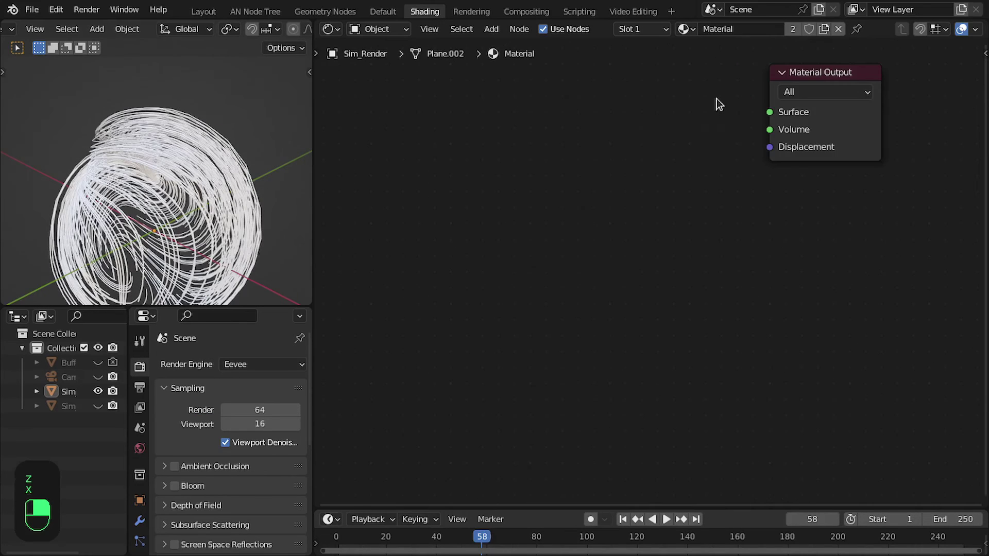
- Add an Emission shader and connect it to Material Output's Surface, viewing the strands from another side
{"action": "scroll", "coordinate": [686, 206], "scroll_direction": "up", "scroll_amount": 1}
{"action": "key", "text": "shift+a"}
{"action": "left_click", "coordinate": [565, 155]}
{"action": "type", "text": "em"}
{"action": "key", "text": "Return"}
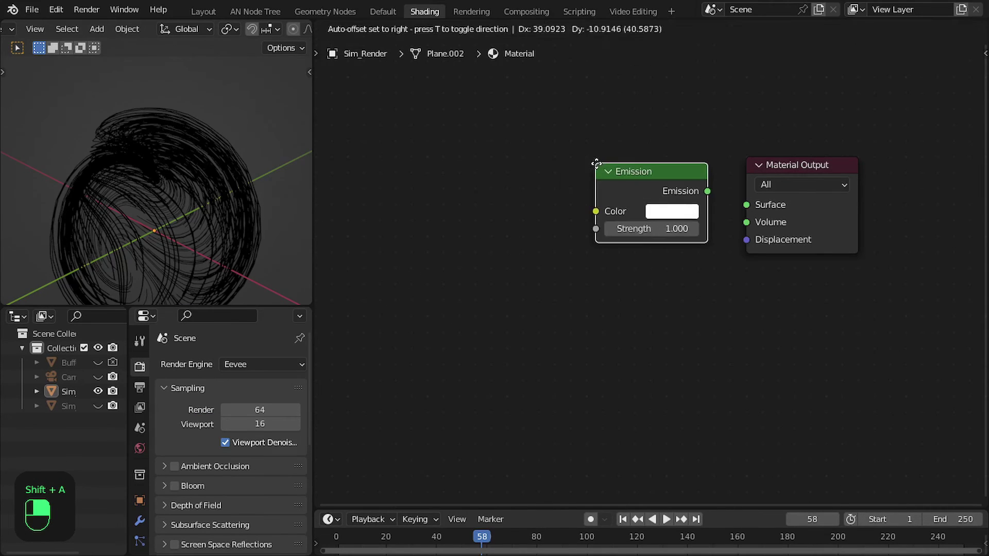
{"action": "left_click", "coordinate": [594, 164]}
{"action": "left_click_drag", "start_coordinate": [707, 191], "coordinate": [747, 204]}
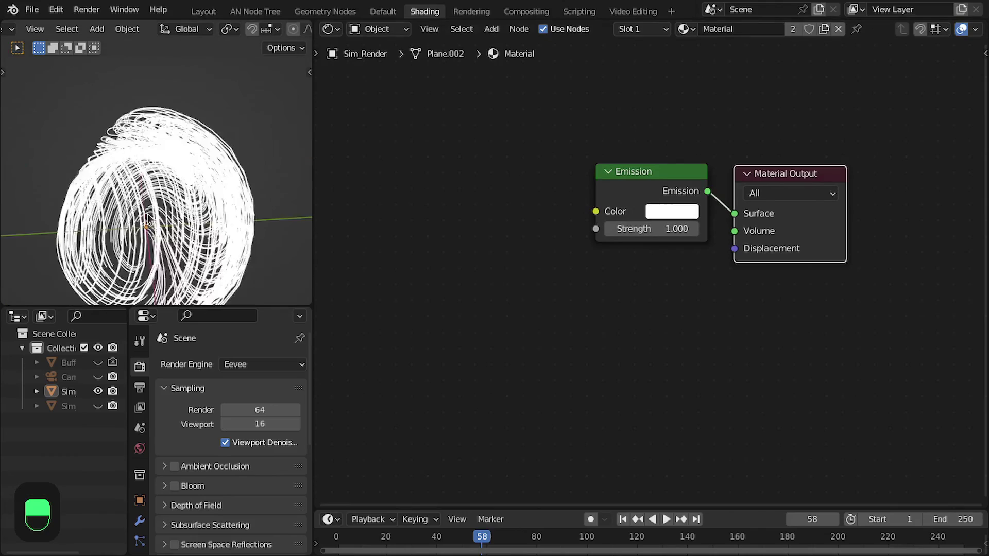
{"action": "mouse_move", "coordinate": [148, 219]}
{"action": "middle_mouse_down"}
{"action": "mouse_move", "coordinate": [254, 165]}
{"action": "mouse_move", "coordinate": [196, 149]}
{"action": "mouse_move", "coordinate": [151, 205]}
{"action": "middle_mouse_up"}
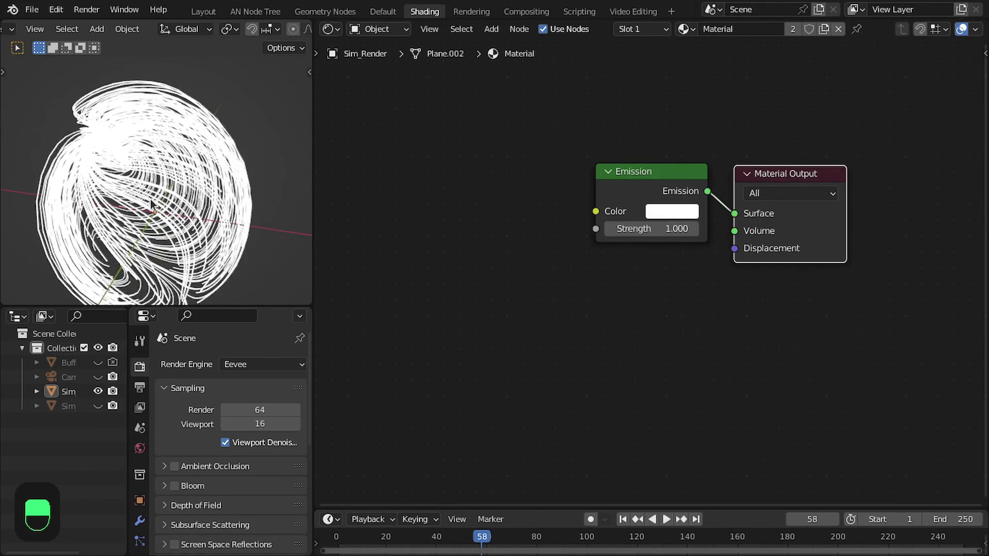
- Back in Sim_Render's geometry node tree, move Curve to Mesh, Curve Circle, Set Material and Group Output away from Mesh to Curve
{"action": "left_click", "coordinate": [219, 11]}
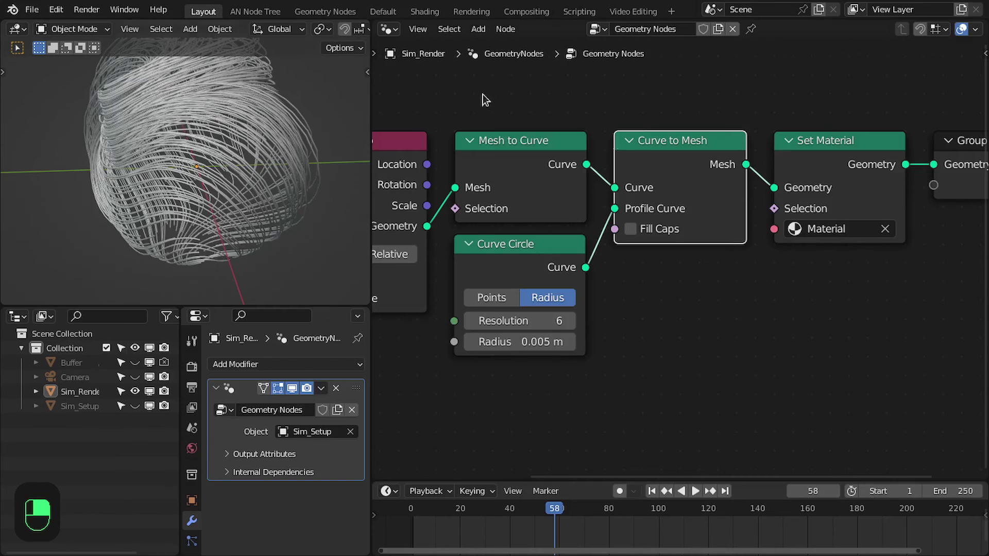
{"action": "scroll", "coordinate": [567, 144], "scroll_direction": "down", "scroll_amount": 3}
{"action": "middle_click_drag", "start_coordinate": [695, 187], "coordinate": [506, 190]}
{"action": "right_click_drag", "start_coordinate": [509, 295], "coordinate": [731, 132]}
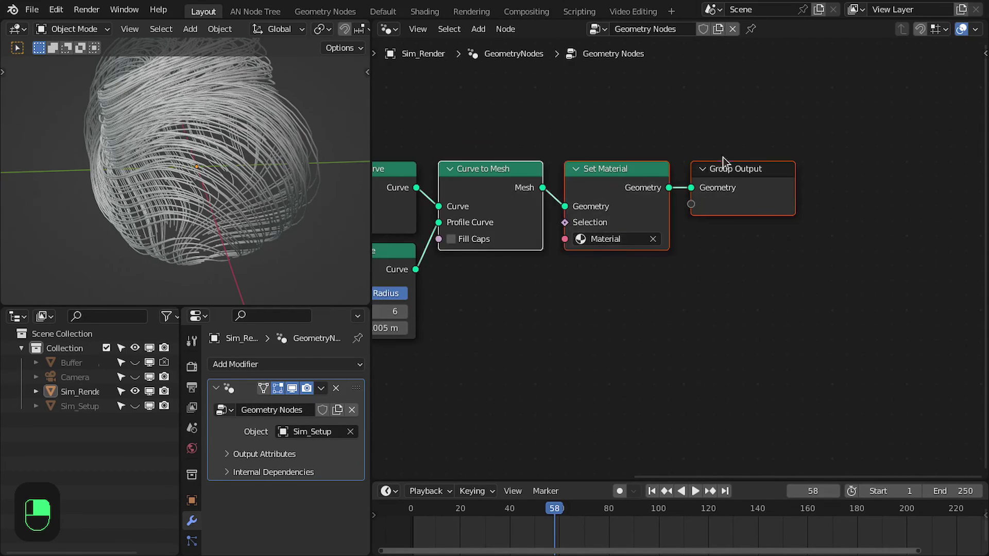
{"action": "left_click_drag", "start_coordinate": [729, 175], "coordinate": [888, 175]}
{"action": "middle_click_drag", "start_coordinate": [500, 244], "coordinate": [659, 245]}
{"action": "left_click_drag", "start_coordinate": [519, 276], "coordinate": [804, 293]}
{"action": "middle_click_drag", "start_coordinate": [687, 289], "coordinate": [673, 289]}
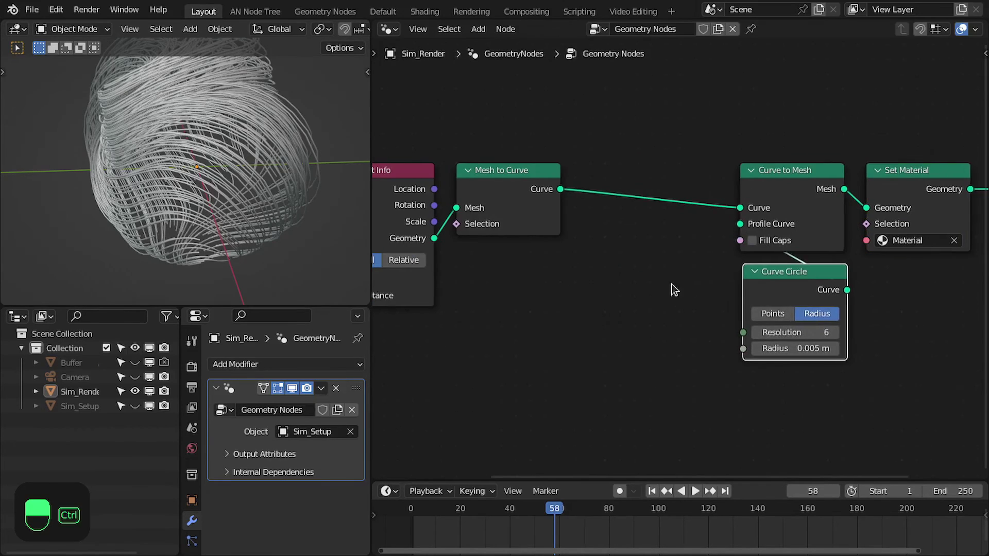
- Enlarge the geometry node editor and rename the node tree as Sim_Render
{"action": "key", "text": "ctrl+space"}
{"action": "middle_click_drag", "start_coordinate": [481, 217], "coordinate": [574, 211]}
{"action": "key", "text": "shift+a"}
{"action": "left_click", "coordinate": [451, 27]}
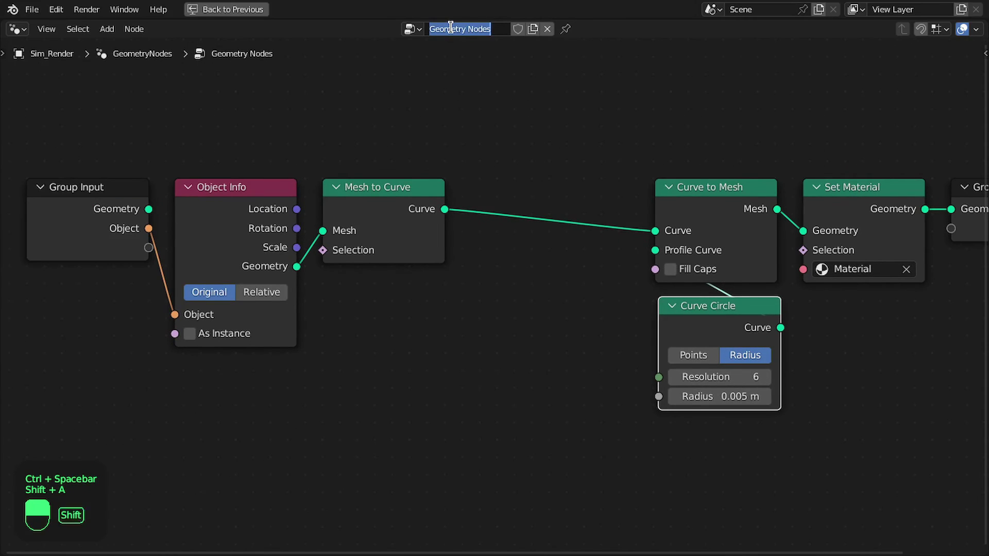
{"action": "type", "text": "Sim_Render"}
{"action": "key", "text": "Return"}
- Insert a Store Named Attribute node between Mesh to Curve and Curve to Mesh, with the attribute name "factor"
{"action": "key", "text": "shift+a"}
{"action": "mouse_move", "coordinate": [486, 160]}
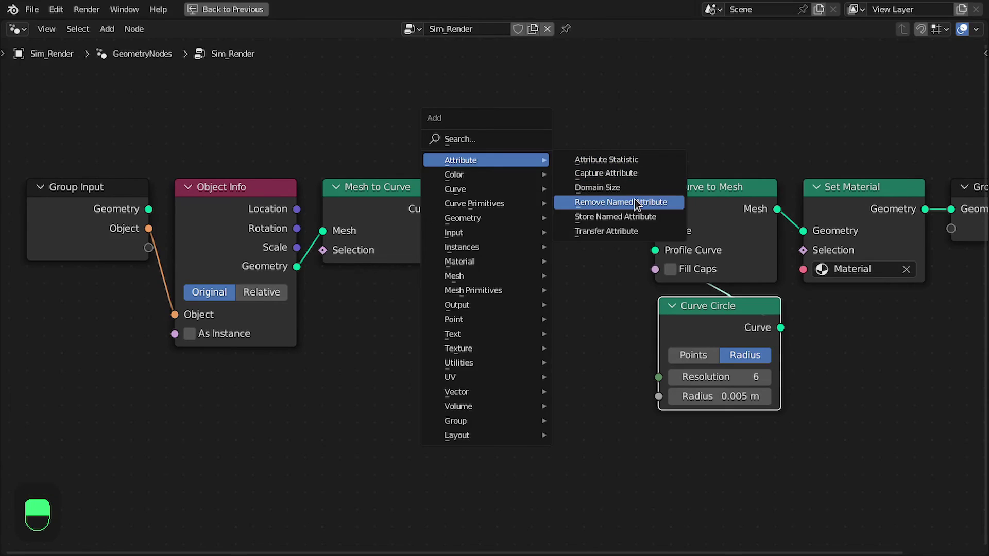
{"action": "left_click", "coordinate": [615, 216]}
{"action": "left_click", "coordinate": [496, 292]}
{"action": "left_click", "coordinate": [549, 296]}
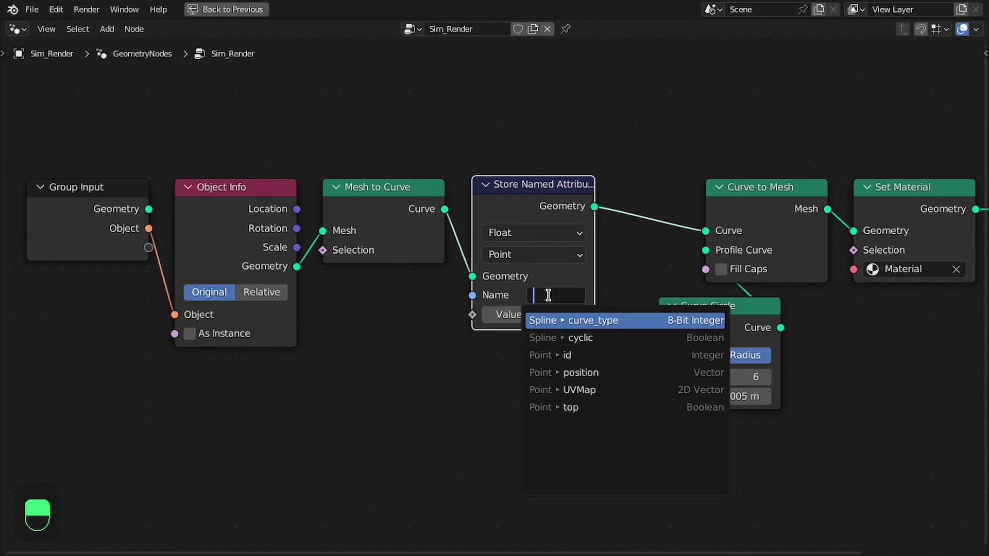
{"action": "type", "text": "fac"}
{"action": "key", "text": "Return"}
- Add a Spline Parameter node and feed its Factor into the factor attribute's Value
{"action": "left_click_drag", "start_coordinate": [473, 314], "coordinate": [421, 318]}
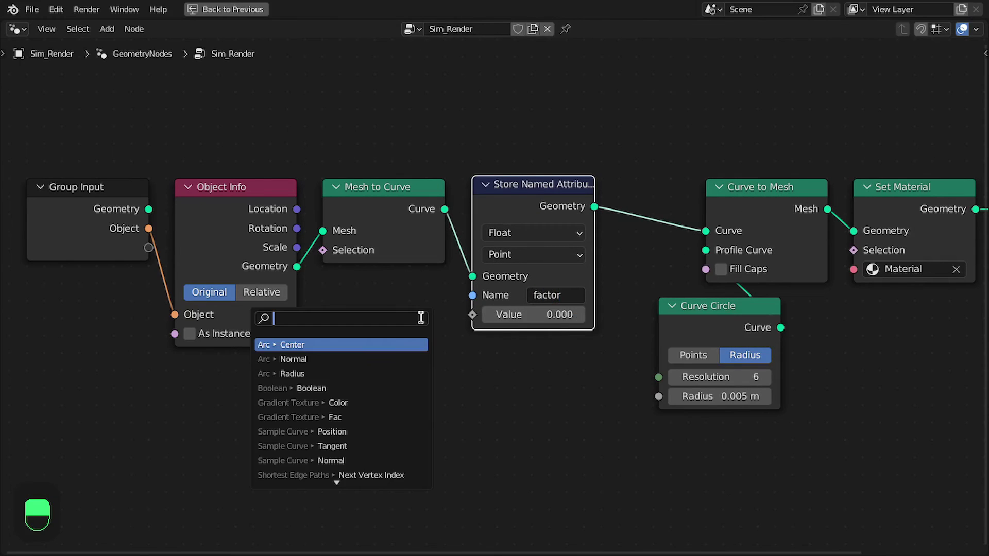
{"action": "type", "text": "factor"}
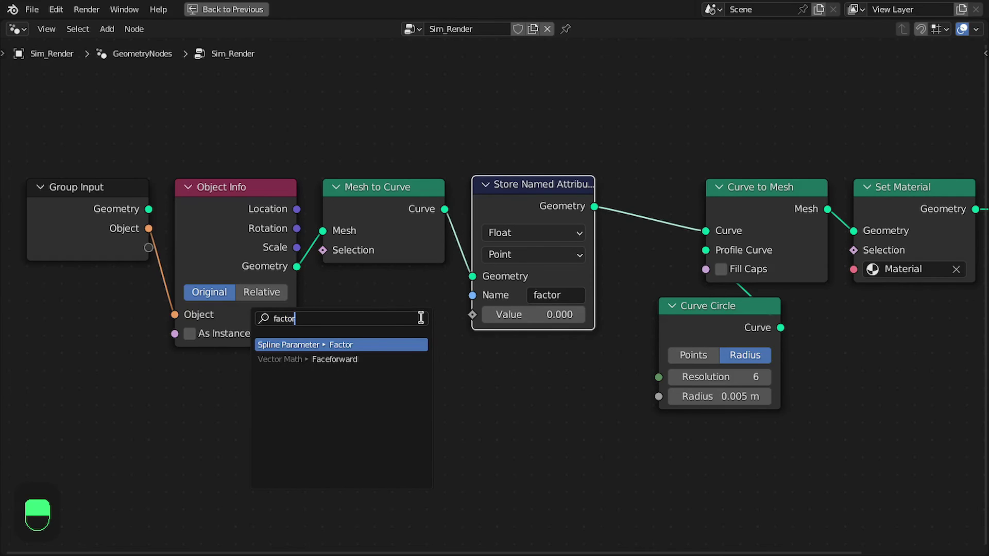
{"action": "key", "text": "Return"}
{"action": "left_click", "coordinate": [446, 297]}
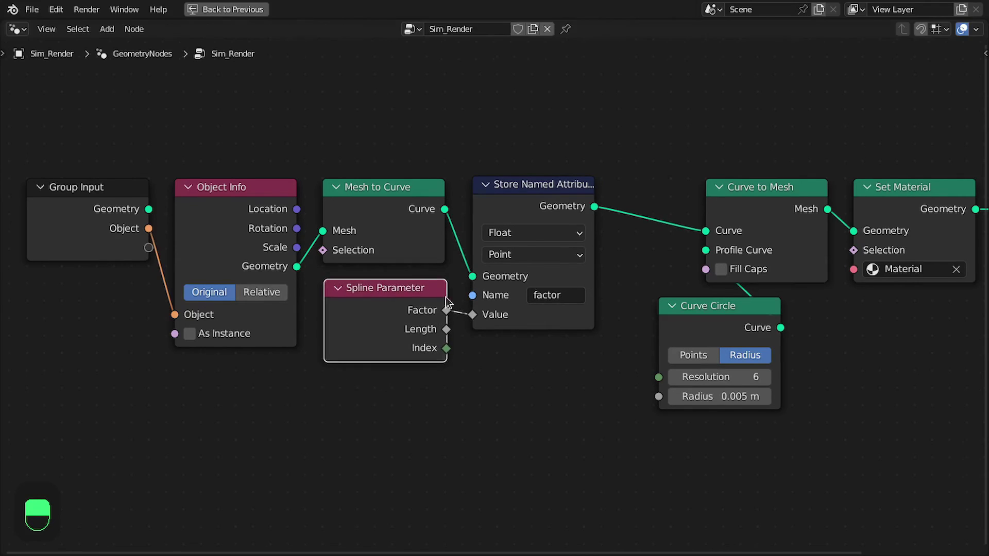
- Move the downstream nodes away and insert a duplicate of the Store Named Attribute node directly after the original
{"action": "middle_click_drag", "start_coordinate": [446, 298], "coordinate": [303, 282]}
{"action": "left_click_drag", "start_coordinate": [457, 476], "coordinate": [915, 188]}
{"action": "middle_click_drag", "start_coordinate": [880, 187], "coordinate": [698, 196]}
{"action": "right_click_drag", "start_coordinate": [697, 196], "coordinate": [875, 187]}
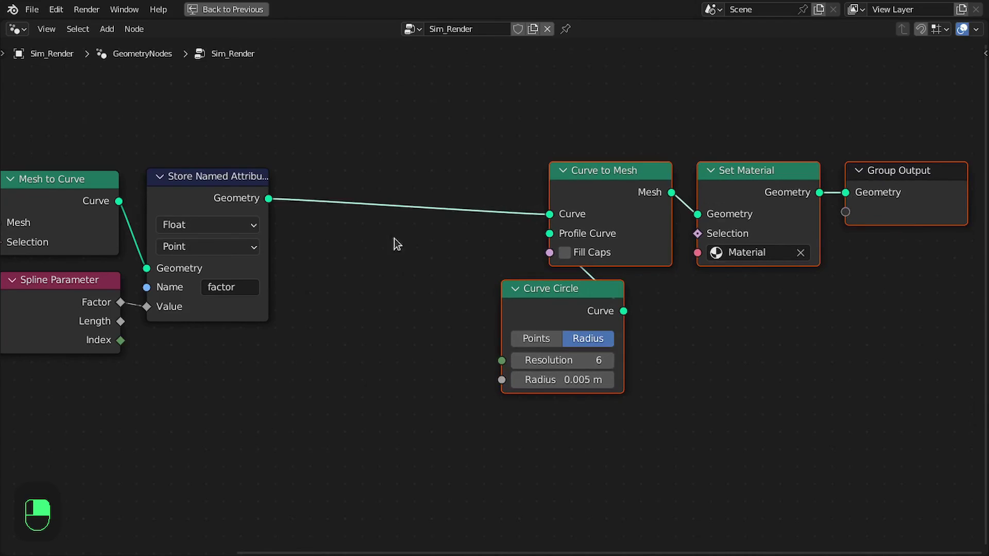
{"action": "middle_click_drag", "start_coordinate": [394, 239], "coordinate": [543, 258]}
{"action": "key", "text": "shift+a"}
{"action": "left_click", "coordinate": [336, 208]}
{"action": "key", "text": "shift+d"}
{"action": "left_click", "coordinate": [525, 209]}
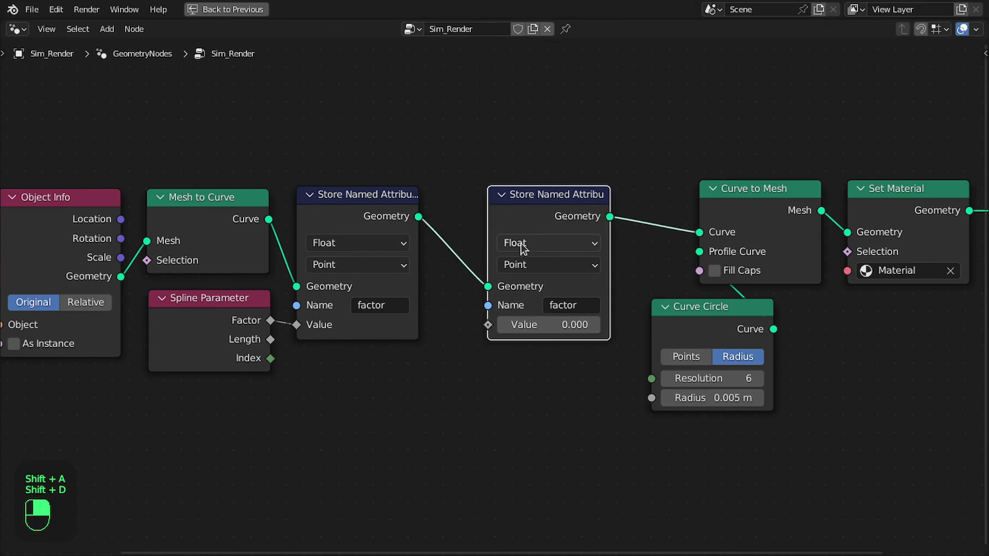
{"action": "left_click_drag", "start_coordinate": [526, 215], "coordinate": [481, 216]}
{"action": "left_click", "coordinate": [480, 219]}
- Set the duplicate's domain to Spline and feed its Value from a new Random Value node
{"action": "left_click", "coordinate": [490, 267]}
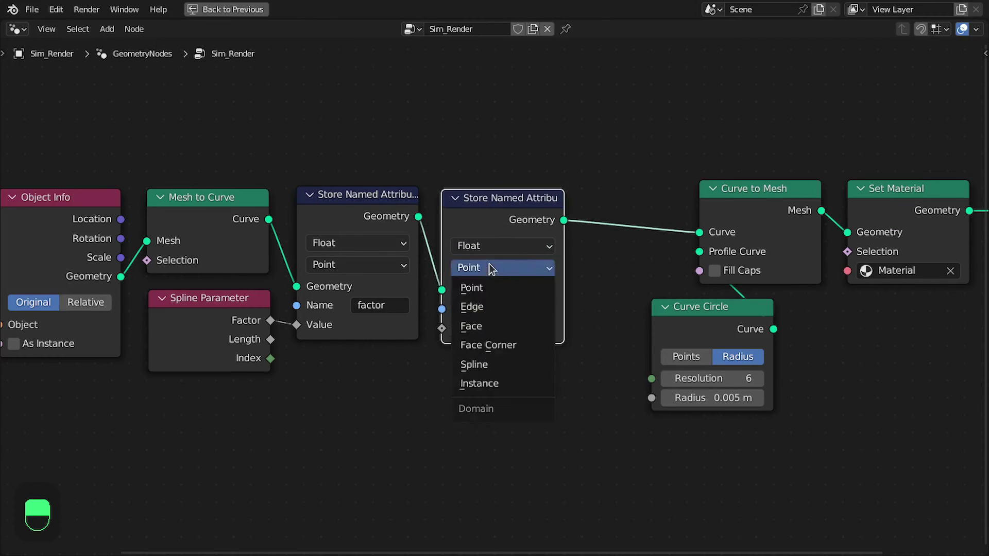
{"action": "left_click", "coordinate": [471, 366]}
{"action": "left_click_drag", "start_coordinate": [442, 328], "coordinate": [406, 350]}
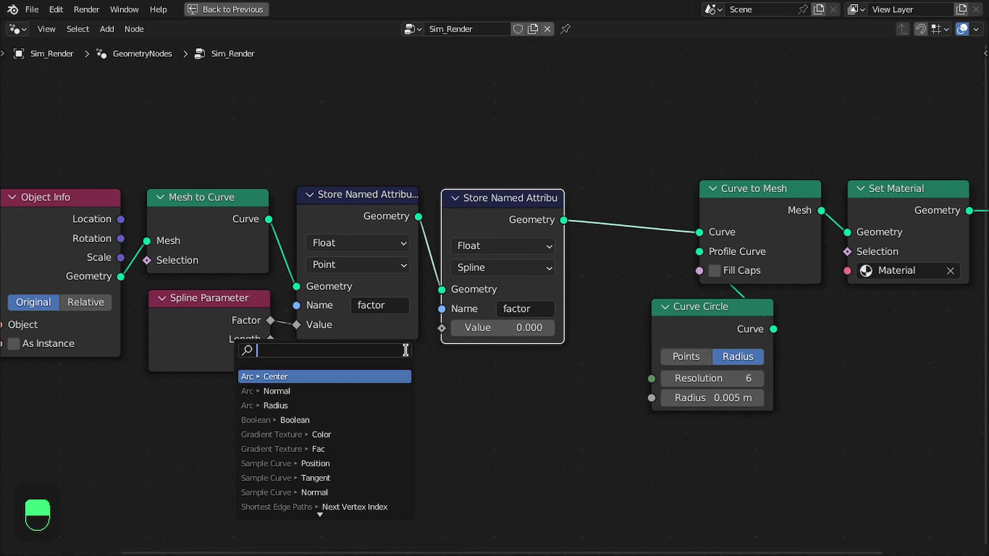
{"action": "type", "text": "ran"}
{"action": "key", "text": "Return"}
{"action": "left_click", "coordinate": [425, 375]}
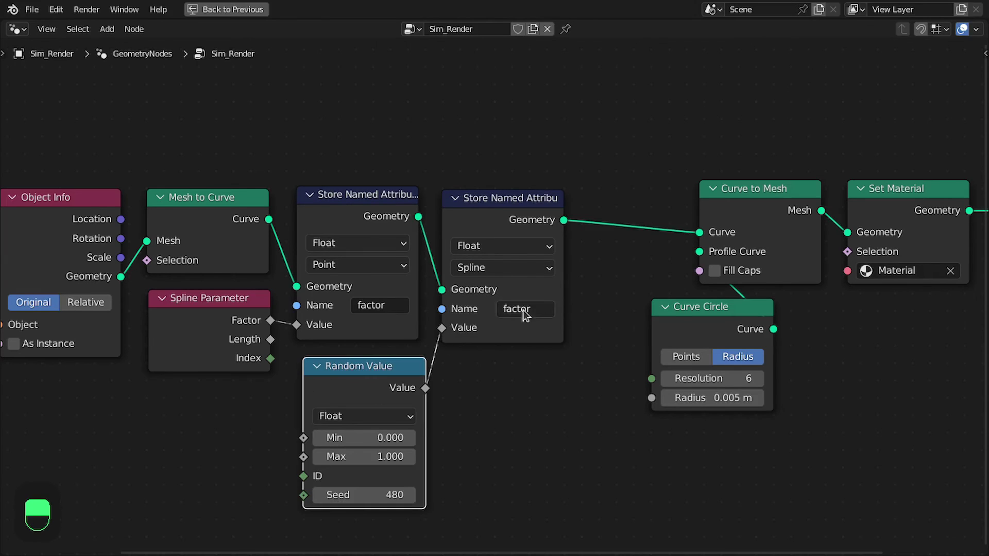
- Name the duplicated attribute "rand", arrange the nodes compactly, and restore the editor layout
{"action": "left_click", "coordinate": [523, 310]}
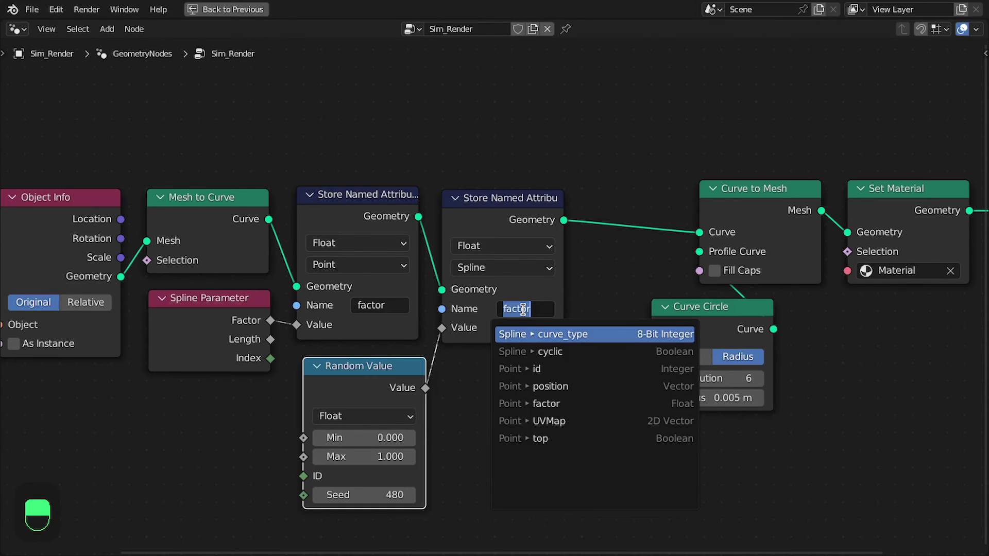
{"action": "type", "text": "rand"}
{"action": "key", "text": "Return"}
{"action": "key", "text": "Home"}
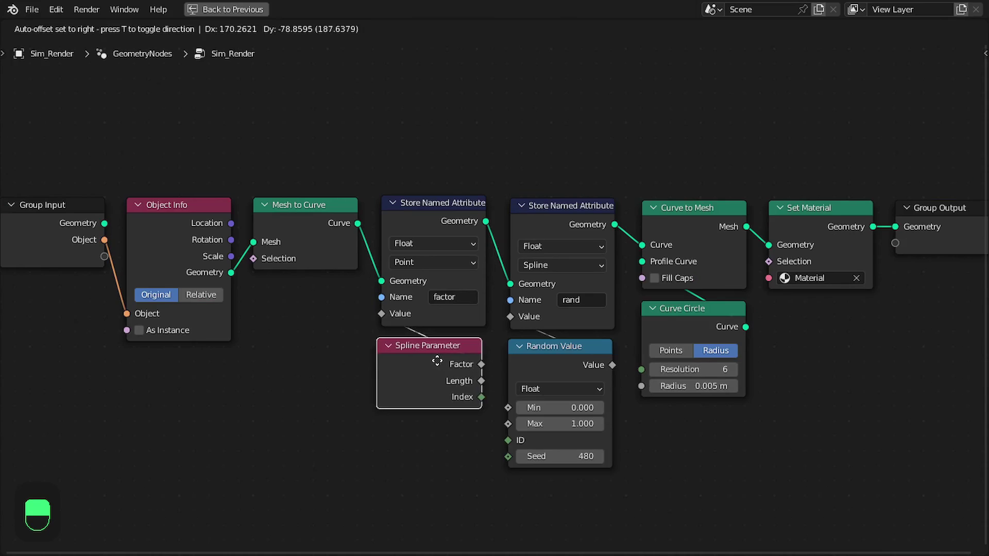
{"action": "key", "text": "ctrl+space"}
{"action": "middle_click_drag", "start_coordinate": [597, 219], "coordinate": [563, 251]}
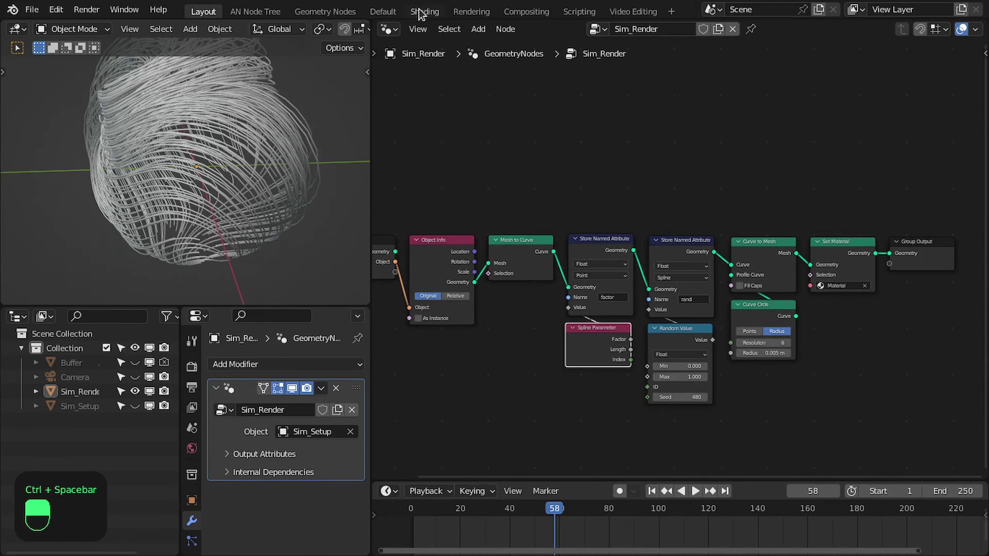
- In the Shading workspace, add an Attribute node to the material and set its name to "factor"
{"action": "left_click", "coordinate": [420, 12]}
{"action": "scroll", "coordinate": [592, 190], "scroll_direction": "up", "scroll_amount": 2}
{"action": "key", "text": "shift+a"}
{"action": "mouse_move", "coordinate": [441, 184]}
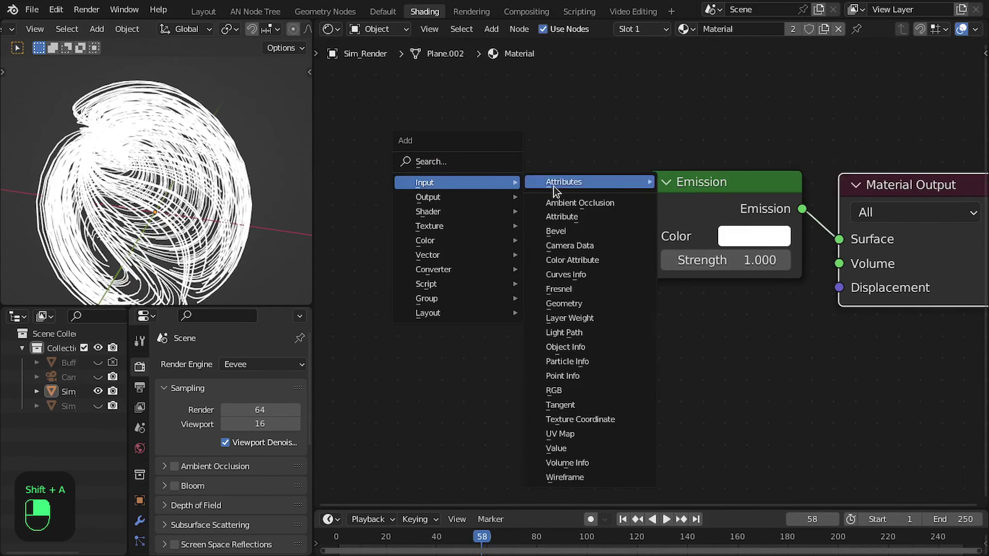
{"action": "left_click", "coordinate": [561, 216]}
{"action": "left_click", "coordinate": [479, 310]}
{"action": "type", "text": "factor"}
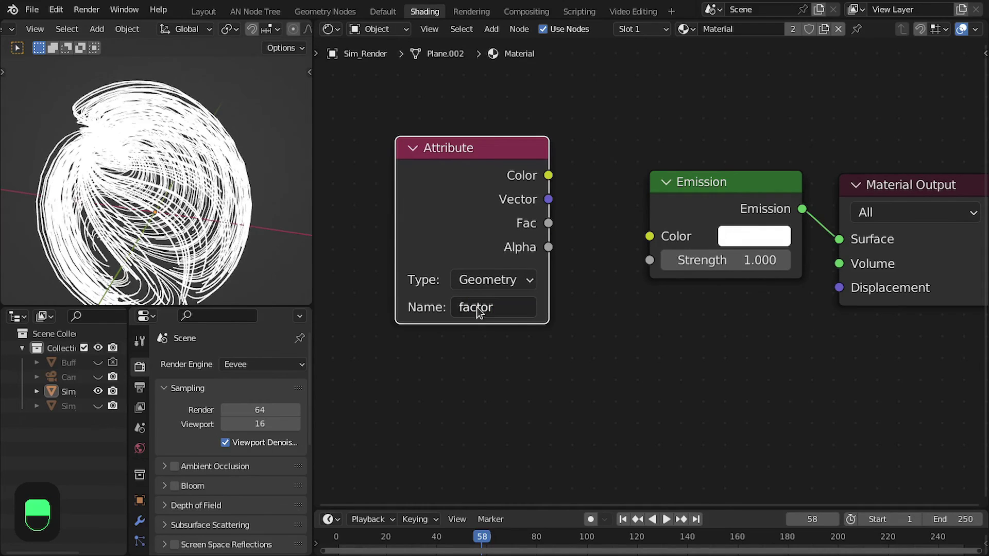
- Duplicate the Attribute node below the original and set the copy's name to "rand"
{"action": "left_click_drag", "start_coordinate": [455, 233], "coordinate": [442, 190]}
{"action": "key", "text": "shift+d"}
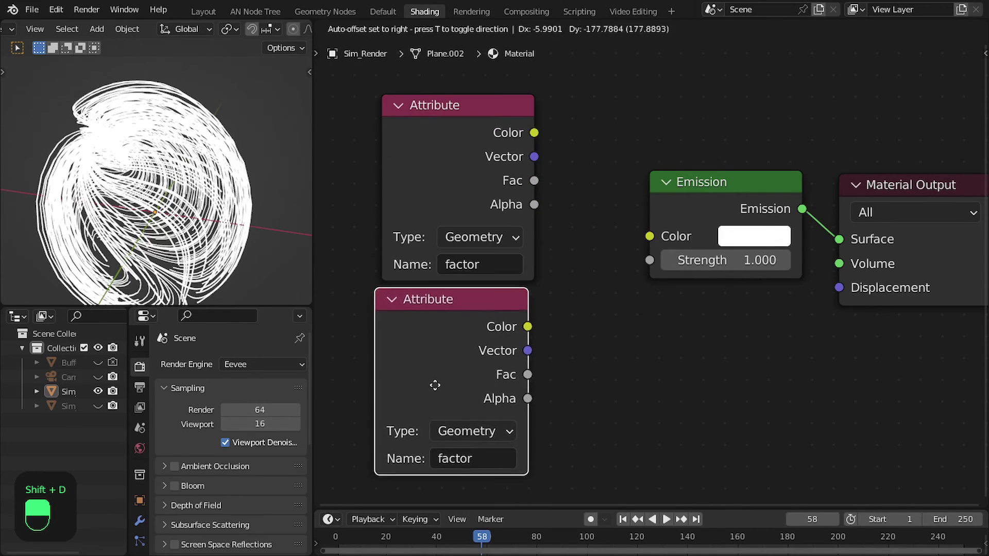
{"action": "left_click", "coordinate": [437, 397]}
{"action": "left_click", "coordinate": [460, 397]}
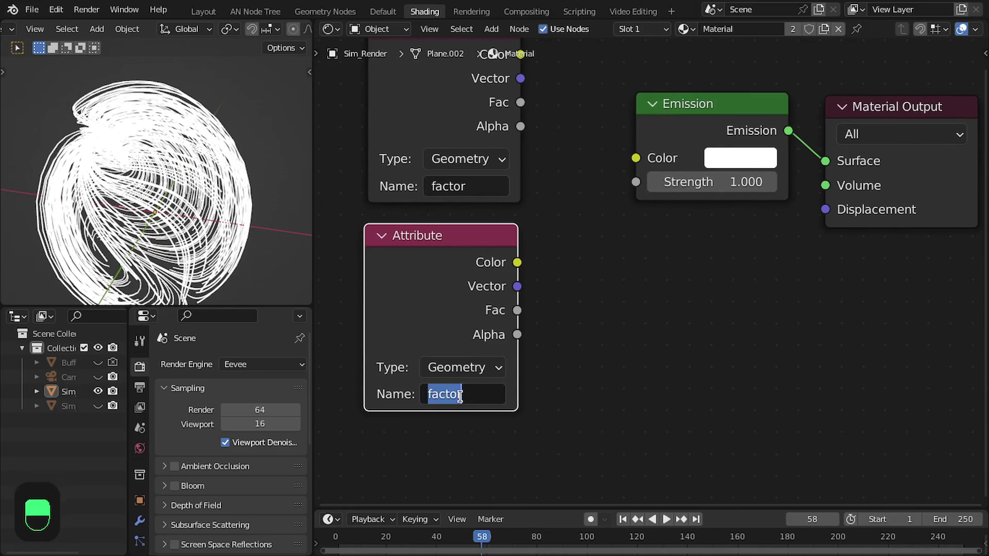
{"action": "left_click_drag", "start_coordinate": [436, 257], "coordinate": [441, 256]}
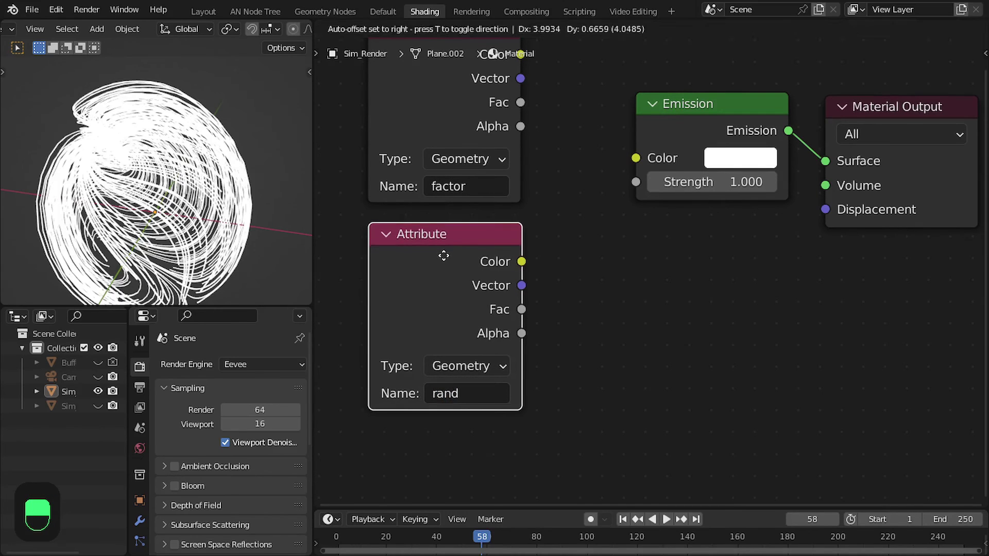
- Move the Emission and Material Output nodes away from the Attribute nodes to make room
{"action": "scroll", "coordinate": [441, 256], "scroll_direction": "down", "scroll_amount": 3}
{"action": "middle_click_drag", "start_coordinate": [484, 185], "coordinate": [420, 250]}
{"action": "left_click_drag", "start_coordinate": [556, 180], "coordinate": [757, 288]}
{"action": "scroll", "coordinate": [752, 257], "scroll_direction": "down", "scroll_amount": 5}
{"action": "left_click_drag", "start_coordinate": [752, 258], "coordinate": [872, 225]}
{"action": "scroll", "coordinate": [828, 220], "scroll_direction": "up", "scroll_amount": 6}
- Add a ColorRamp fed by the factor attribute's Fac and hide that Attribute node's unused sockets
{"action": "key", "text": "shift+a"}
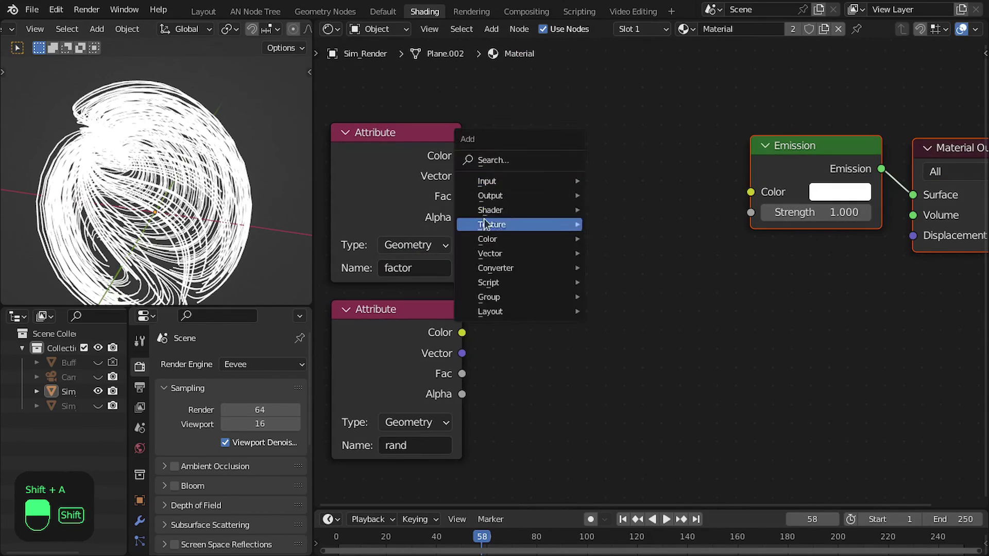
{"action": "left_click_drag", "start_coordinate": [461, 196], "coordinate": [566, 198]}
{"action": "type", "text": "ramp"}
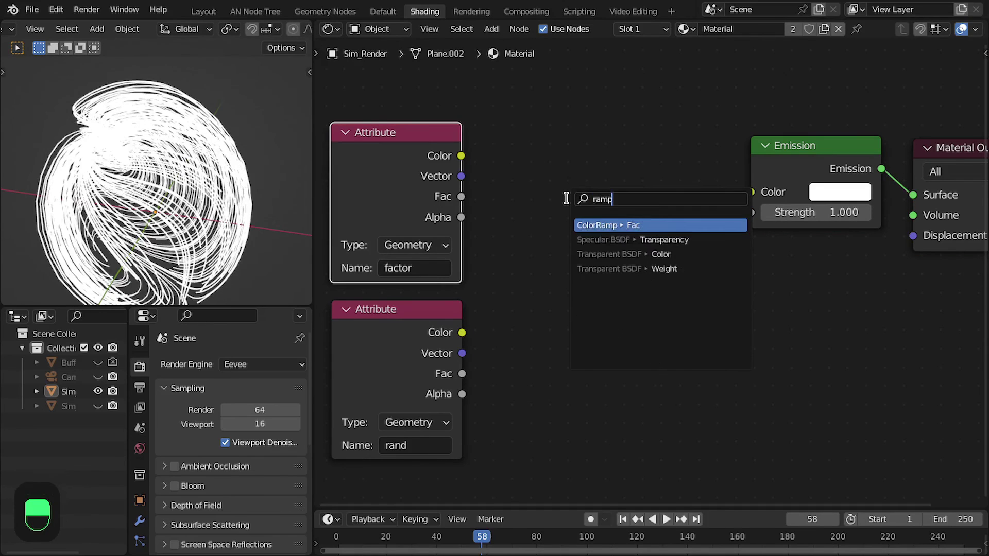
{"action": "key", "text": "Return"}
{"action": "left_click", "coordinate": [497, 149]}
{"action": "key", "text": "ctrl+h"}
{"action": "scroll", "coordinate": [497, 149], "scroll_direction": "down", "scroll_amount": 1}
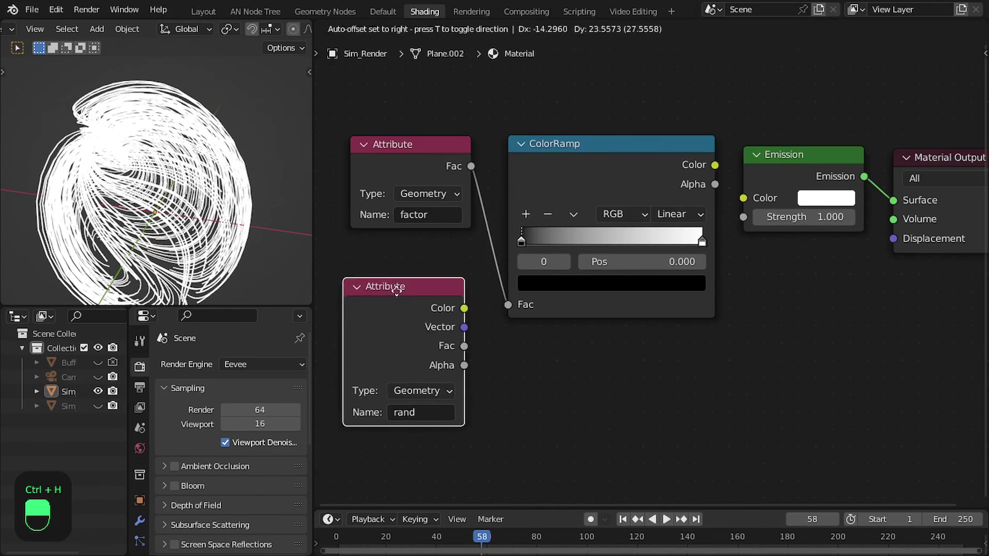
- Multiply the factor and rand attributes' Fac outputs in a Math node and feed the result into ColorRamp's Fac
{"action": "left_click_drag", "start_coordinate": [461, 332], "coordinate": [515, 344]}
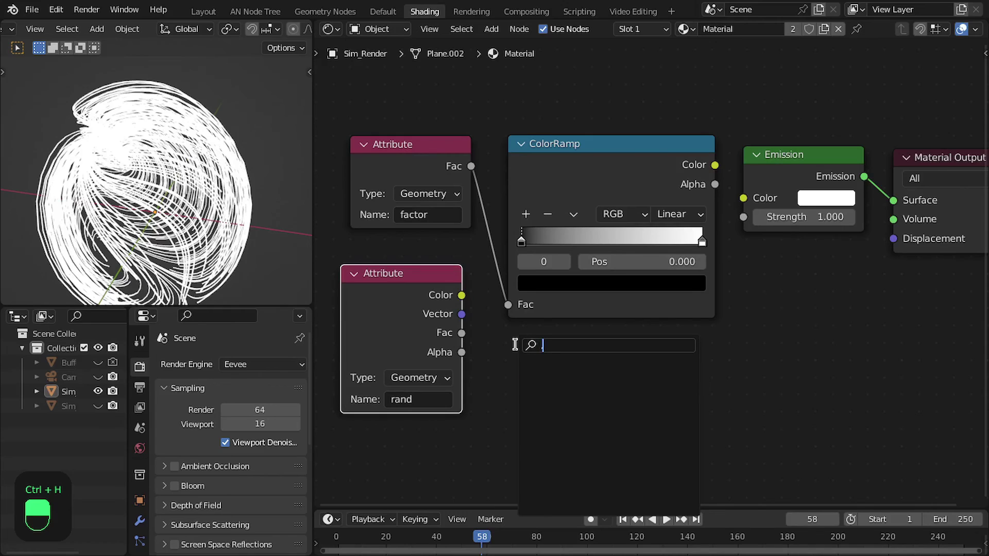
{"action": "type", "text": "mu"}
{"action": "key", "text": "Return"}
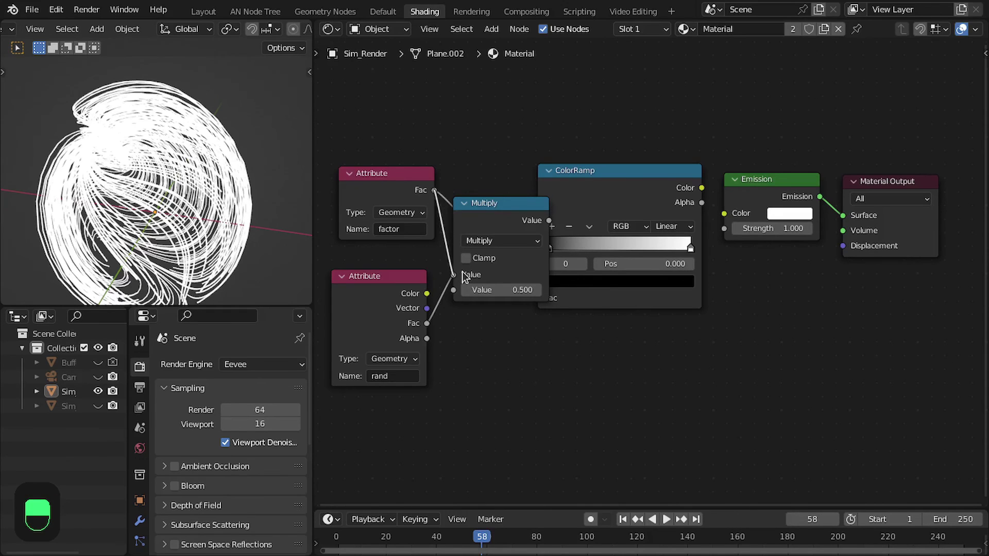
{"action": "left_click_drag", "start_coordinate": [462, 271], "coordinate": [458, 275]}
{"action": "left_click_drag", "start_coordinate": [474, 208], "coordinate": [437, 206]}
{"action": "left_click_drag", "start_coordinate": [514, 218], "coordinate": [545, 298]}
- Preview the factor attribute, the rand attribute and the Multiply output in turn, examining the strands' shading
{"action": "left_click_drag", "start_coordinate": [434, 181], "coordinate": [434, 178]}
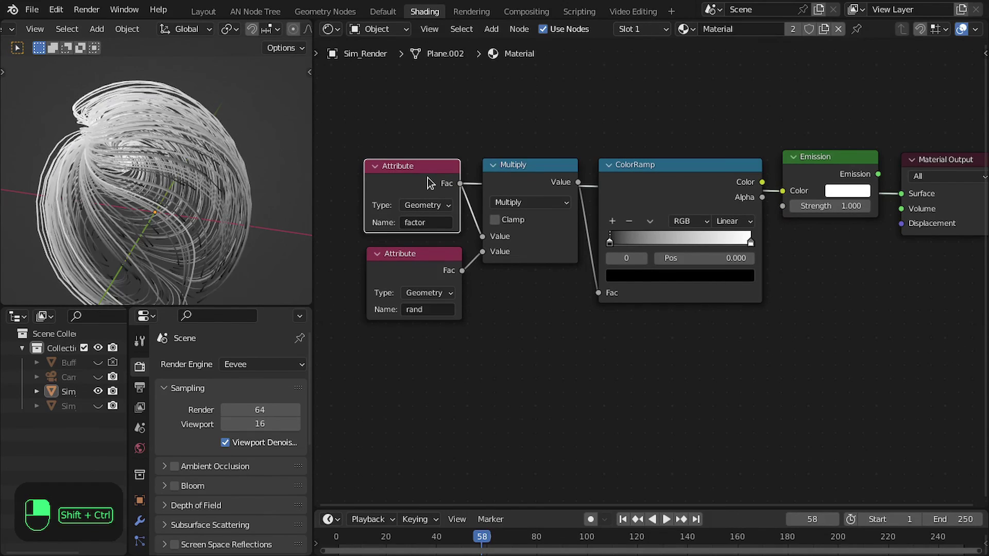
{"action": "mouse_move", "coordinate": [298, 162]}
{"action": "middle_mouse_down"}
{"action": "mouse_move", "coordinate": [134, 183]}
{"action": "mouse_move", "coordinate": [298, 188]}
{"action": "middle_mouse_up"}
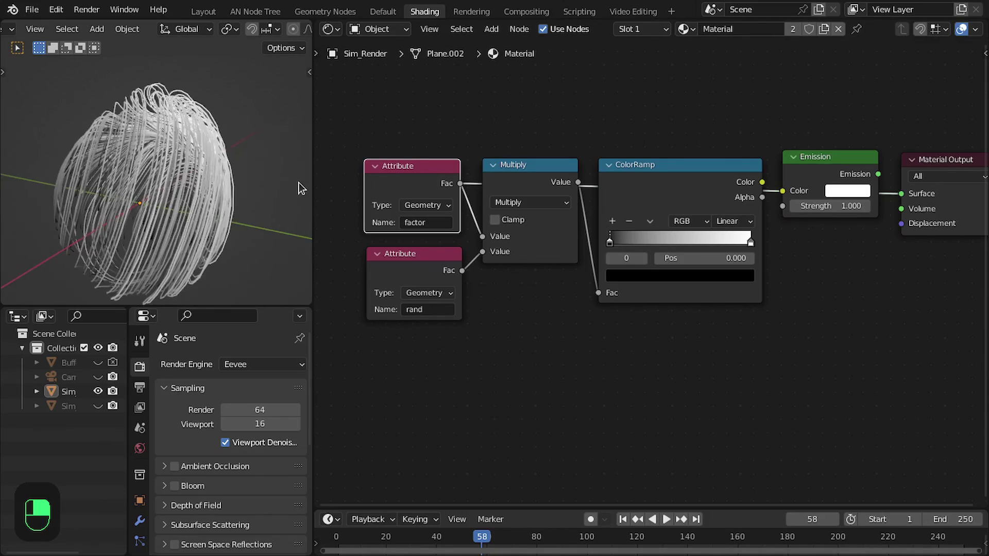
{"action": "left_click", "coordinate": [405, 278], "text": "ctrl+shift"}
{"action": "mouse_move", "coordinate": [223, 187]}
{"action": "middle_mouse_down"}
{"action": "mouse_move", "coordinate": [270, 187]}
{"action": "mouse_move", "coordinate": [101, 173]}
{"action": "middle_mouse_up"}
{"action": "left_click", "coordinate": [516, 184], "text": "ctrl+shift"}
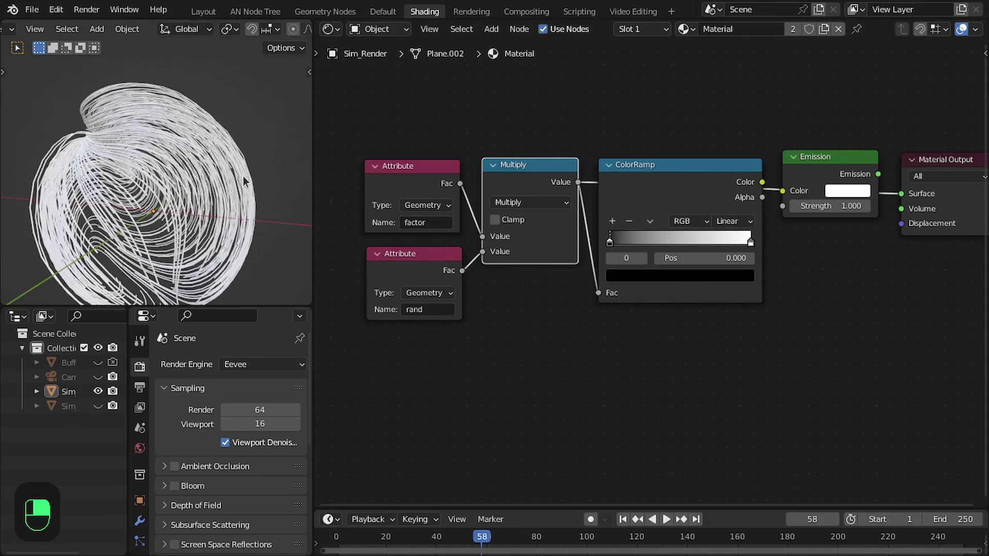
{"action": "mouse_move", "coordinate": [240, 179]}
{"action": "middle_mouse_down"}
{"action": "mouse_move", "coordinate": [97, 188]}
{"action": "mouse_move", "coordinate": [241, 199]}
{"action": "mouse_move", "coordinate": [214, 197]}
{"action": "middle_mouse_up"}
{"action": "scroll", "coordinate": [142, 139], "scroll_direction": "up", "scroll_amount": 5}
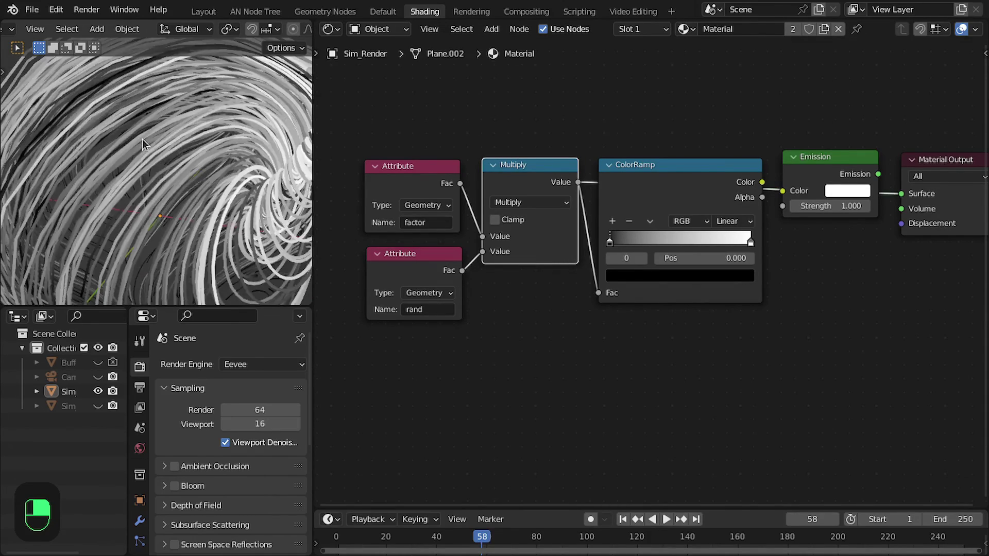
{"action": "middle_click_drag", "start_coordinate": [142, 140], "coordinate": [177, 159]}
{"action": "scroll", "coordinate": [190, 146], "scroll_direction": "down", "scroll_amount": 4}
- Connect ColorRamp's Color to Emission's Color with Emission driving Material Output's Surface, and tidy the node positions
{"action": "middle_click_drag", "start_coordinate": [674, 182], "coordinate": [533, 186]}
{"action": "left_click", "coordinate": [541, 187]}
{"action": "left_click_drag", "start_coordinate": [670, 168], "coordinate": [675, 176]}
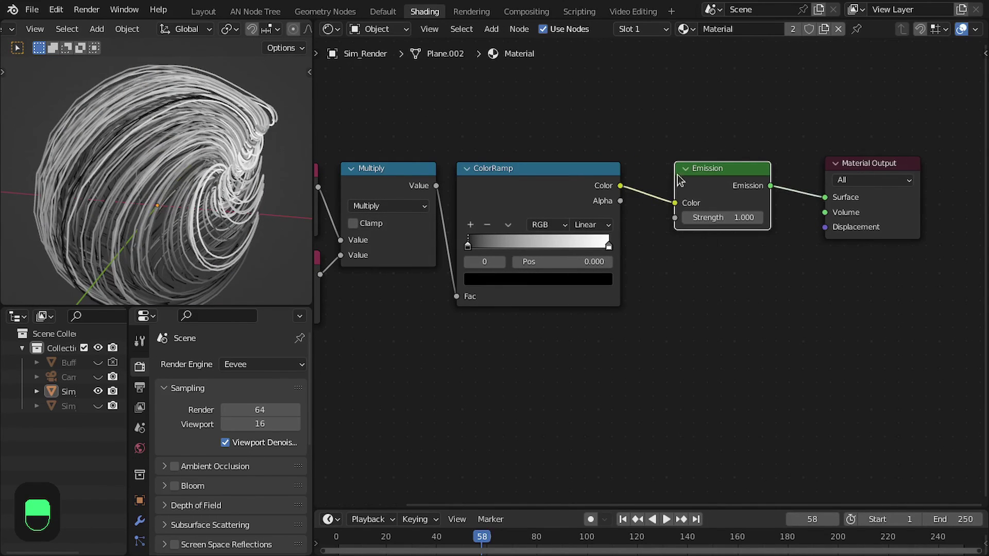
{"action": "right_click", "coordinate": [567, 180]}
{"action": "key", "text": "shift+e"}
{"action": "middle_click_drag", "start_coordinate": [137, 177], "coordinate": [120, 175]}
{"action": "scroll", "coordinate": [391, 208], "scroll_direction": "up", "scroll_amount": 2}
{"action": "middle_click_drag", "start_coordinate": [390, 208], "coordinate": [500, 209]}
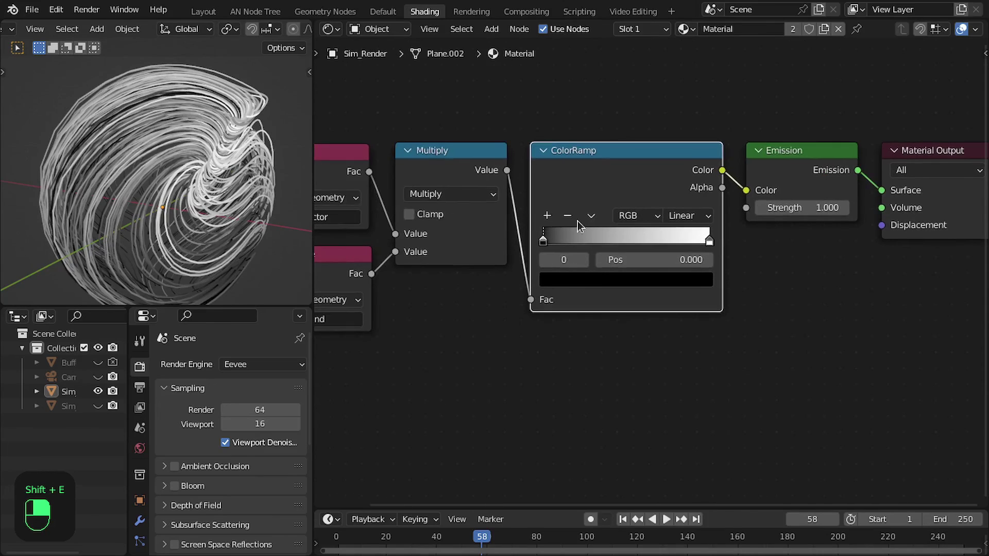
{"action": "middle_click_drag", "start_coordinate": [202, 170], "coordinate": [165, 170]}
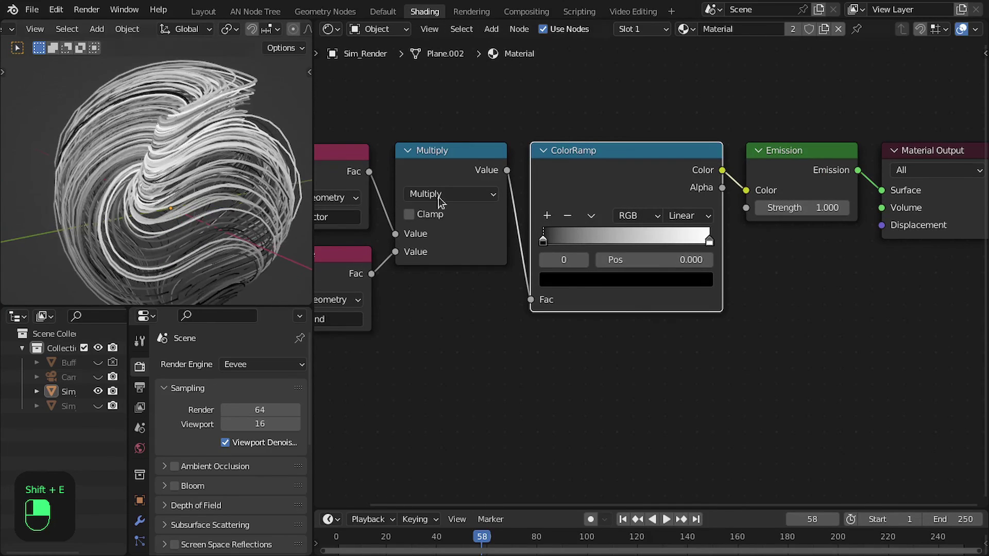
- Change the ColorRamp's first stop from black to a saturated pinkish red
{"action": "left_click", "coordinate": [617, 279]}
{"action": "left_click_drag", "start_coordinate": [676, 150], "coordinate": [676, 51]}
{"action": "mouse_move", "coordinate": [604, 118]}
{"action": "left_mouse_down"}
{"action": "mouse_move", "coordinate": [602, 165]}
{"action": "mouse_move", "coordinate": [620, 164]}
{"action": "left_mouse_up"}
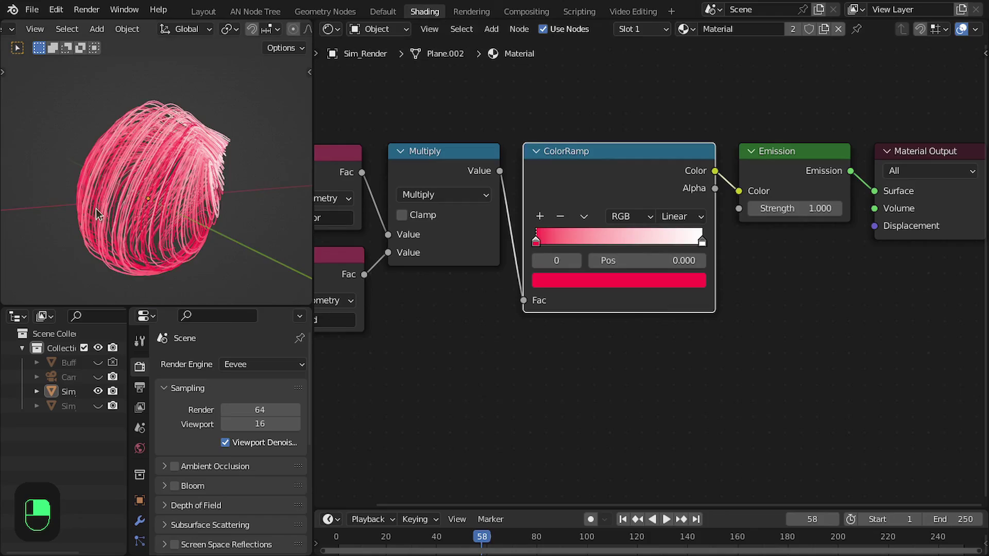
- Examine the coloured strands from several distances, including in an enlarged viewport with Material Preview shading
{"action": "middle_click_drag", "start_coordinate": [96, 214], "coordinate": [12, 198]}
{"action": "scroll", "coordinate": [22, 200], "scroll_direction": "up", "scroll_amount": 4}
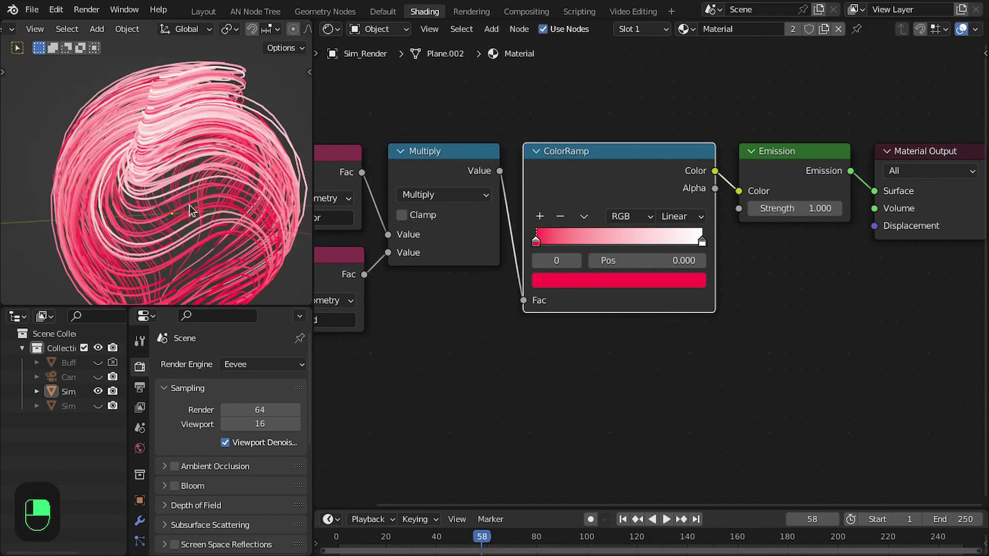
{"action": "key", "text": "z"}
{"action": "left_click", "coordinate": [90, 136]}
{"action": "key", "text": "z"}
{"action": "left_click", "coordinate": [167, 129]}
{"action": "scroll", "coordinate": [165, 204], "scroll_direction": "down", "scroll_amount": 4}
{"action": "key", "text": "ctrl+space"}
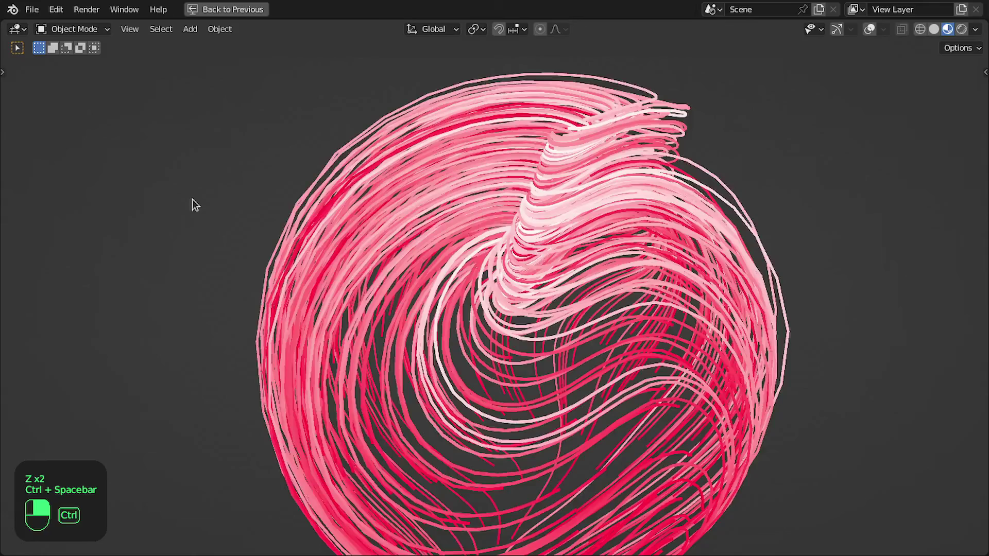
{"action": "scroll", "coordinate": [512, 297], "scroll_direction": "down", "scroll_amount": 3}
{"action": "mouse_move", "coordinate": [512, 297]}
{"action": "middle_mouse_down"}
{"action": "mouse_move", "coordinate": [739, 270]}
{"action": "mouse_move", "coordinate": [512, 298]}
{"action": "middle_mouse_up"}
{"action": "key", "text": "ctrl+space"}
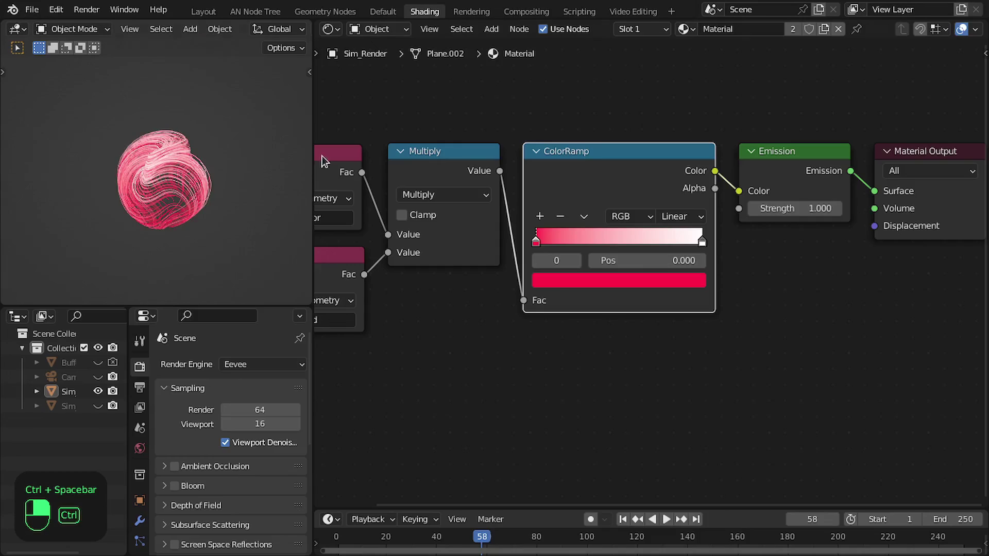
- In the Layout workspace, set the Noise Texture's Scale to 0.5 in Sim_Setup's Sim node tree
{"action": "left_click", "coordinate": [203, 12]}
{"action": "left_click", "coordinate": [268, 227]}
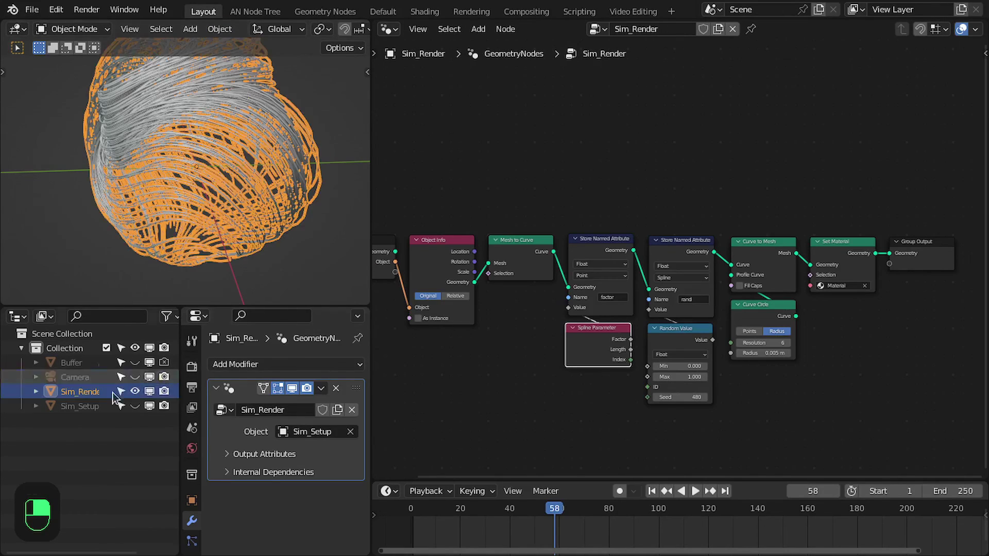
{"action": "left_click", "coordinate": [92, 405]}
{"action": "scroll", "coordinate": [524, 299], "scroll_direction": "down", "scroll_amount": 5}
{"action": "middle_click_drag", "start_coordinate": [636, 354], "coordinate": [706, 158]}
{"action": "scroll", "coordinate": [614, 285], "scroll_direction": "up", "scroll_amount": 6}
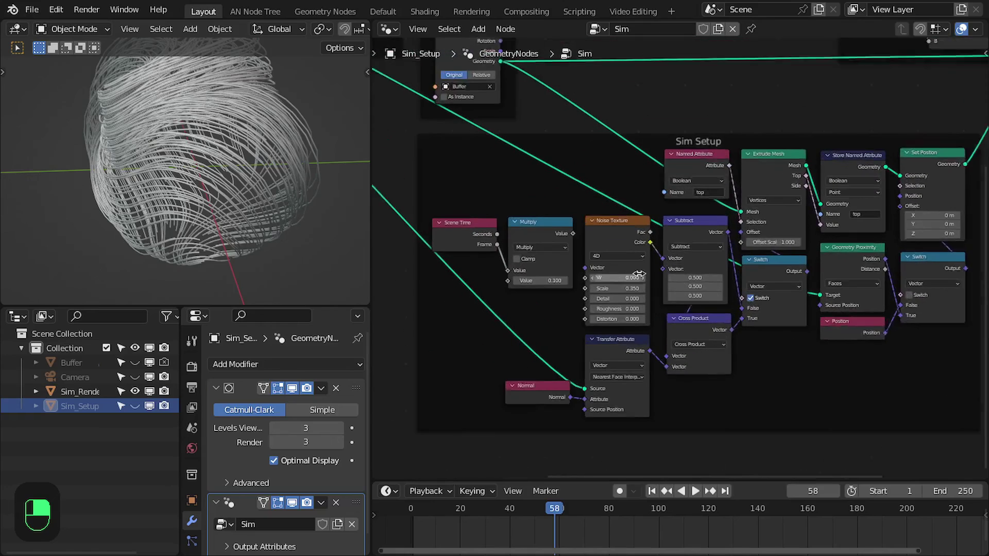
{"action": "scroll", "coordinate": [612, 292], "scroll_direction": "up", "scroll_amount": 2}
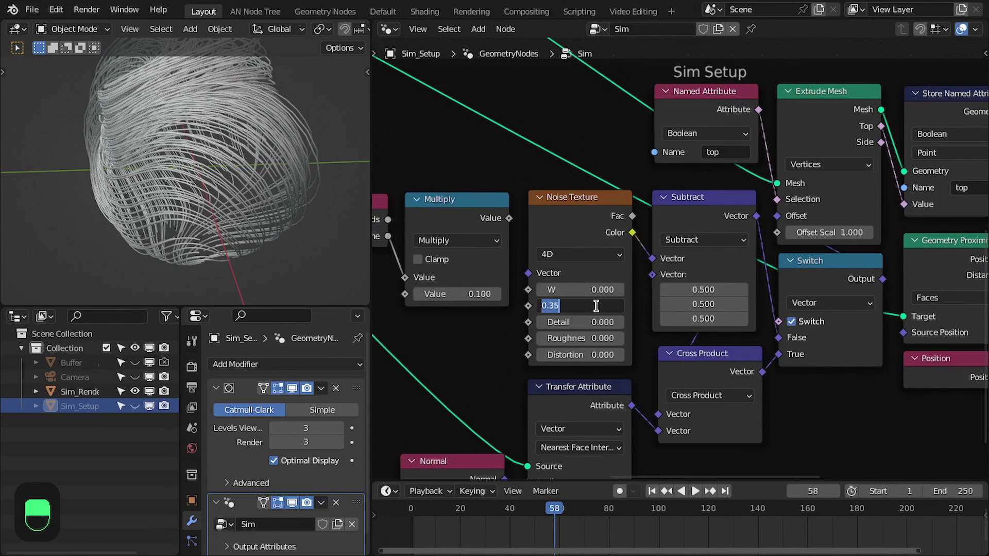
{"action": "key", "text": "Return"}
- Replay the simulation from the first frame and examine the strands in an enlarged viewport with Material Preview shading
{"action": "key", "text": "shift+Left"}
{"action": "key", "text": "space"}
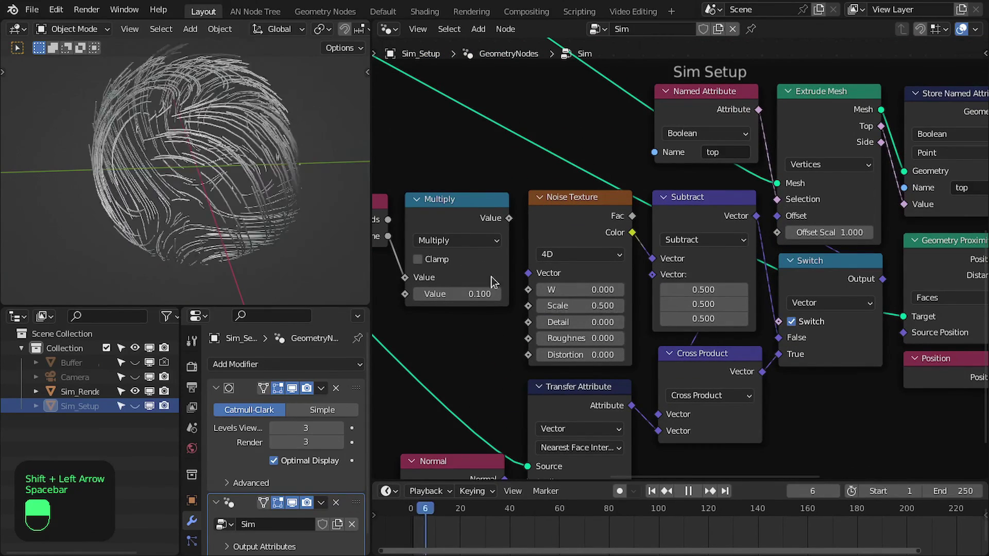
{"action": "key", "text": "ctrl+space"}
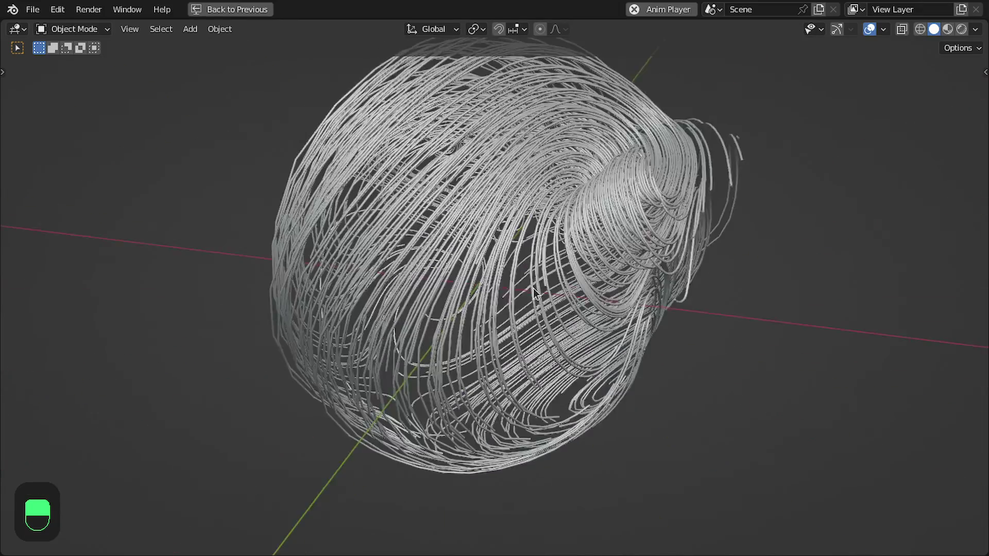
{"action": "key", "text": "space"}
{"action": "key", "text": "z"}
{"action": "left_click", "coordinate": [651, 315]}
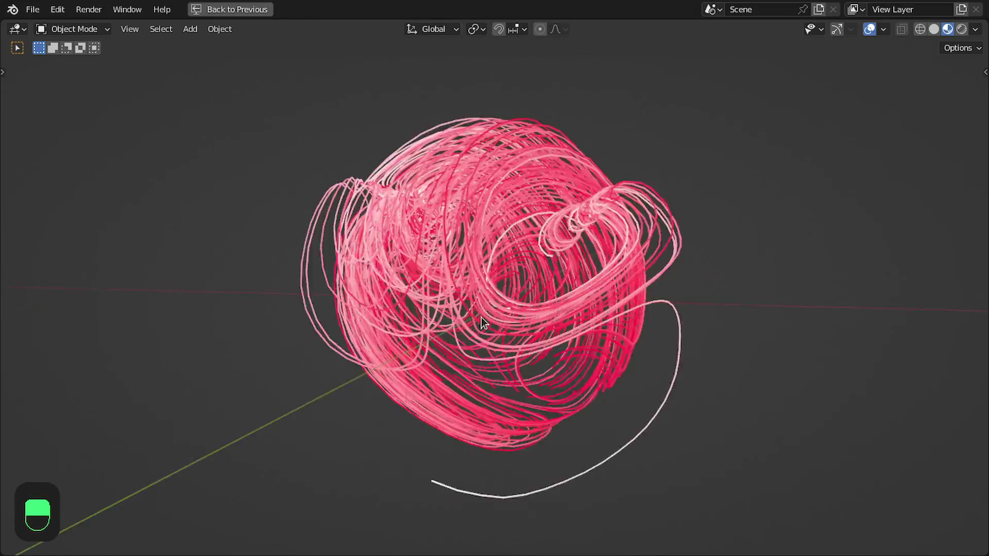
{"action": "key", "text": "ctrl+space"}
- Connect Multiply's Value to the Noise Texture's W and replay the simulation from the first frame in an enlarged viewport
{"action": "middle_click_drag", "start_coordinate": [651, 293], "coordinate": [661, 284]}
{"action": "left_click_drag", "start_coordinate": [535, 178], "coordinate": [553, 243]}
{"action": "key", "text": "shift+Left"}
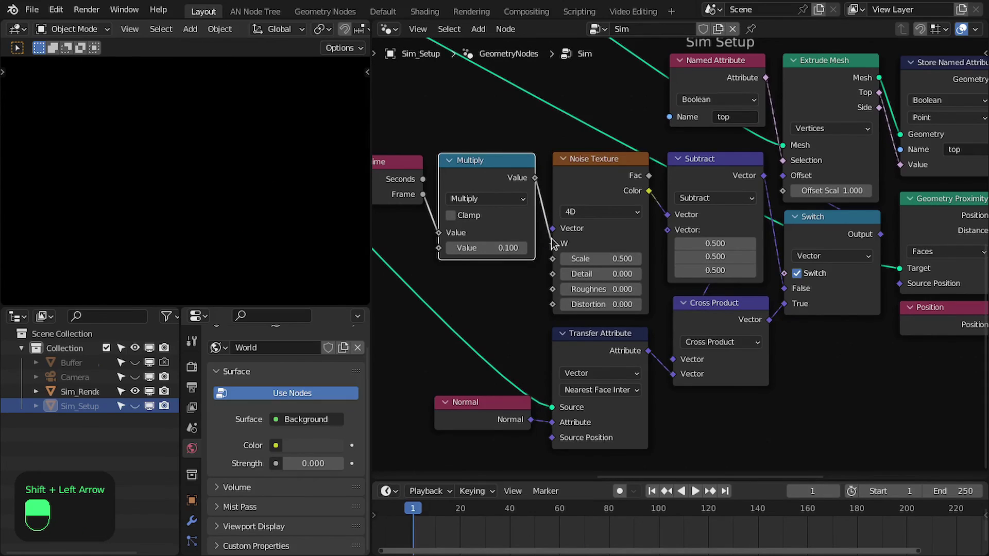
{"action": "key", "text": "space"}
{"action": "key", "text": "ctrl+space"}
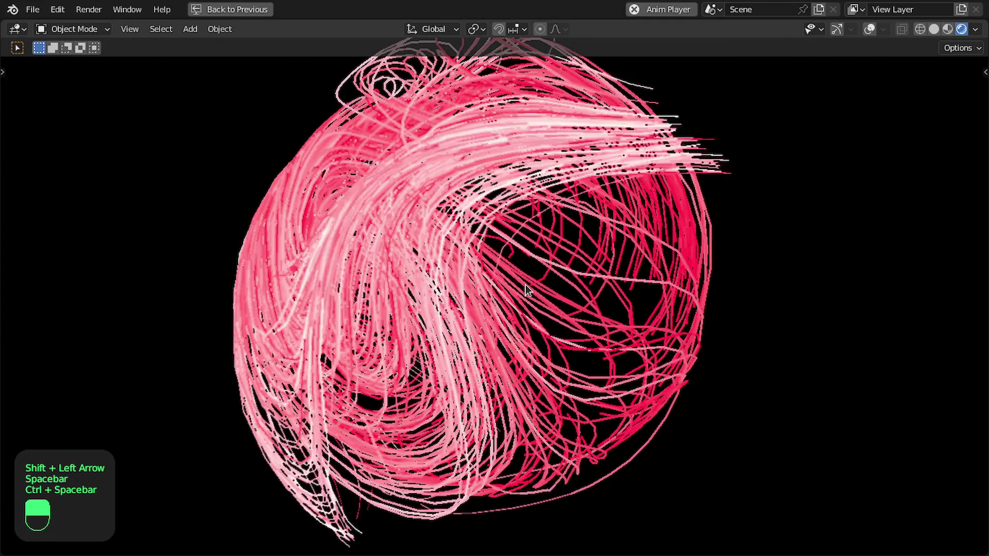
{"action": "key", "text": "space"}
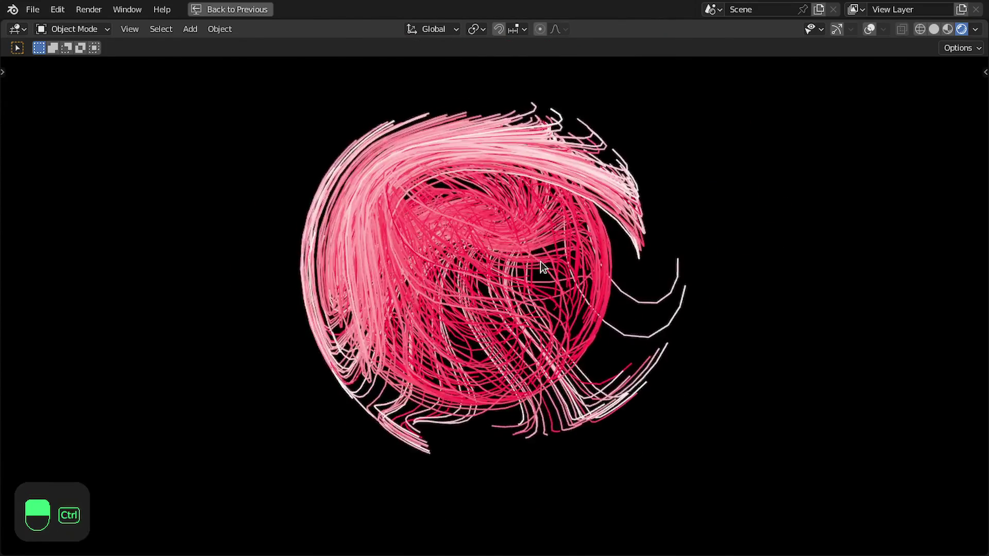
{"action": "key", "text": "ctrl+space"}
- Shift the "Sim: Start and End" frame slightly and examine the complete Sim node tree in an enlarged node editor
{"action": "scroll", "coordinate": [436, 250], "scroll_direction": "down", "scroll_amount": 12}
{"action": "middle_click_drag", "start_coordinate": [718, 216], "coordinate": [680, 295]}
{"action": "scroll", "coordinate": [663, 286], "scroll_direction": "up", "scroll_amount": 2}
{"action": "left_click_drag", "start_coordinate": [773, 191], "coordinate": [760, 193]}
{"action": "scroll", "coordinate": [673, 215], "scroll_direction": "up", "scroll_amount": 2}
{"action": "key", "text": "ctrl+space"}
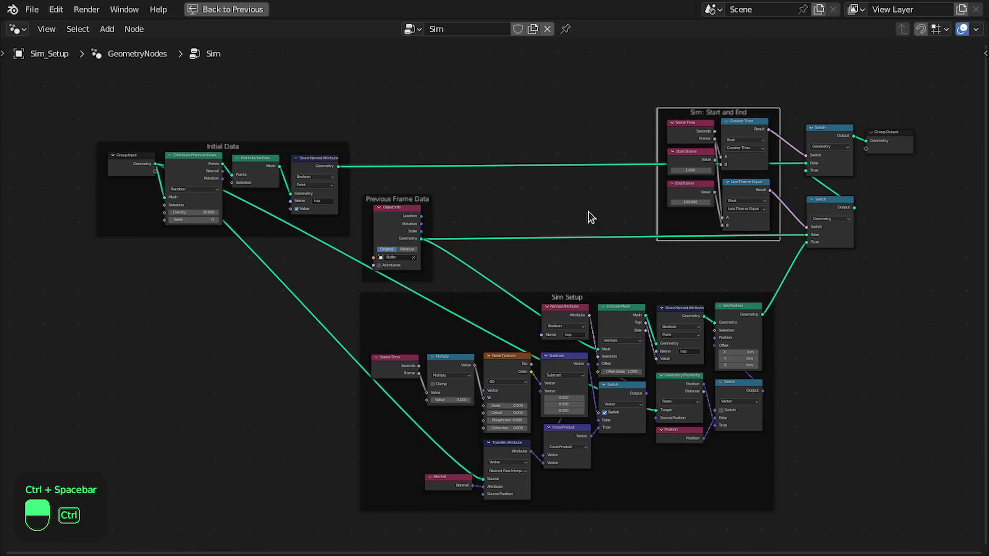
{"action": "scroll", "coordinate": [416, 234], "scroll_direction": "up", "scroll_amount": 1}
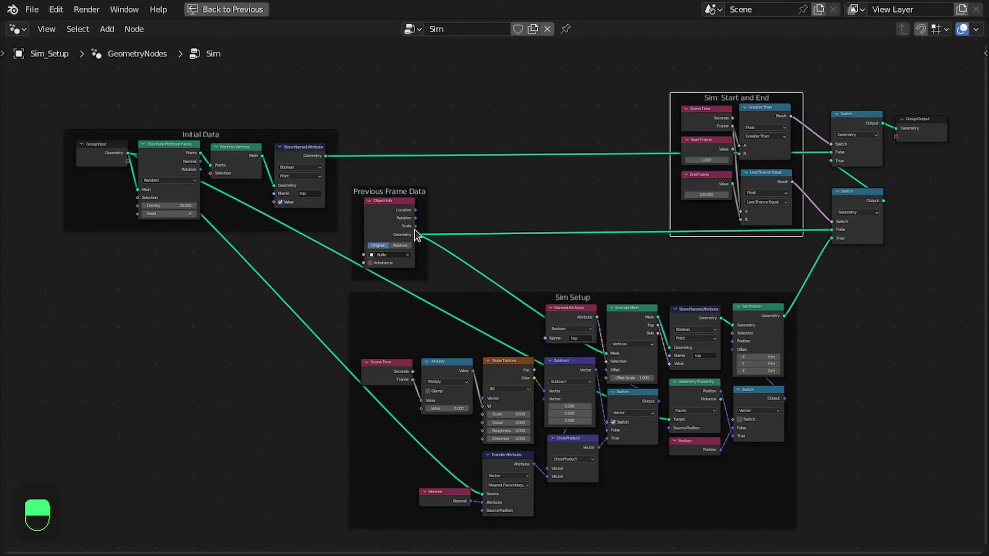